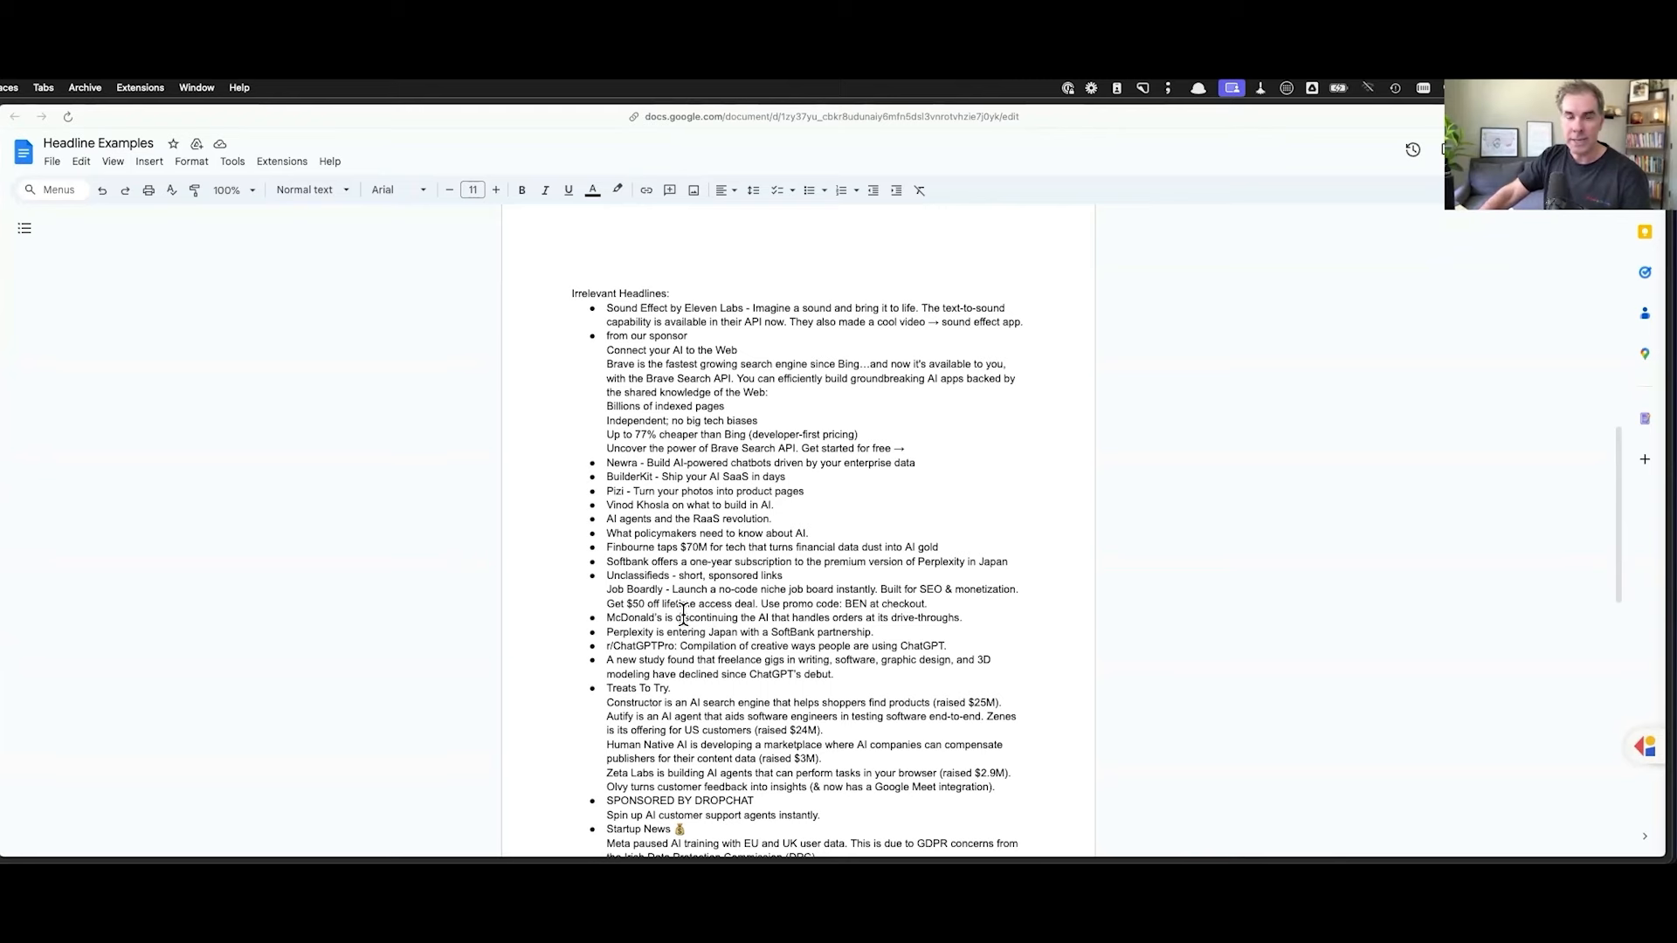
Step: Look through the irrelevant headlines in the Headline Examples document
scroll(748, 579, down, 5)
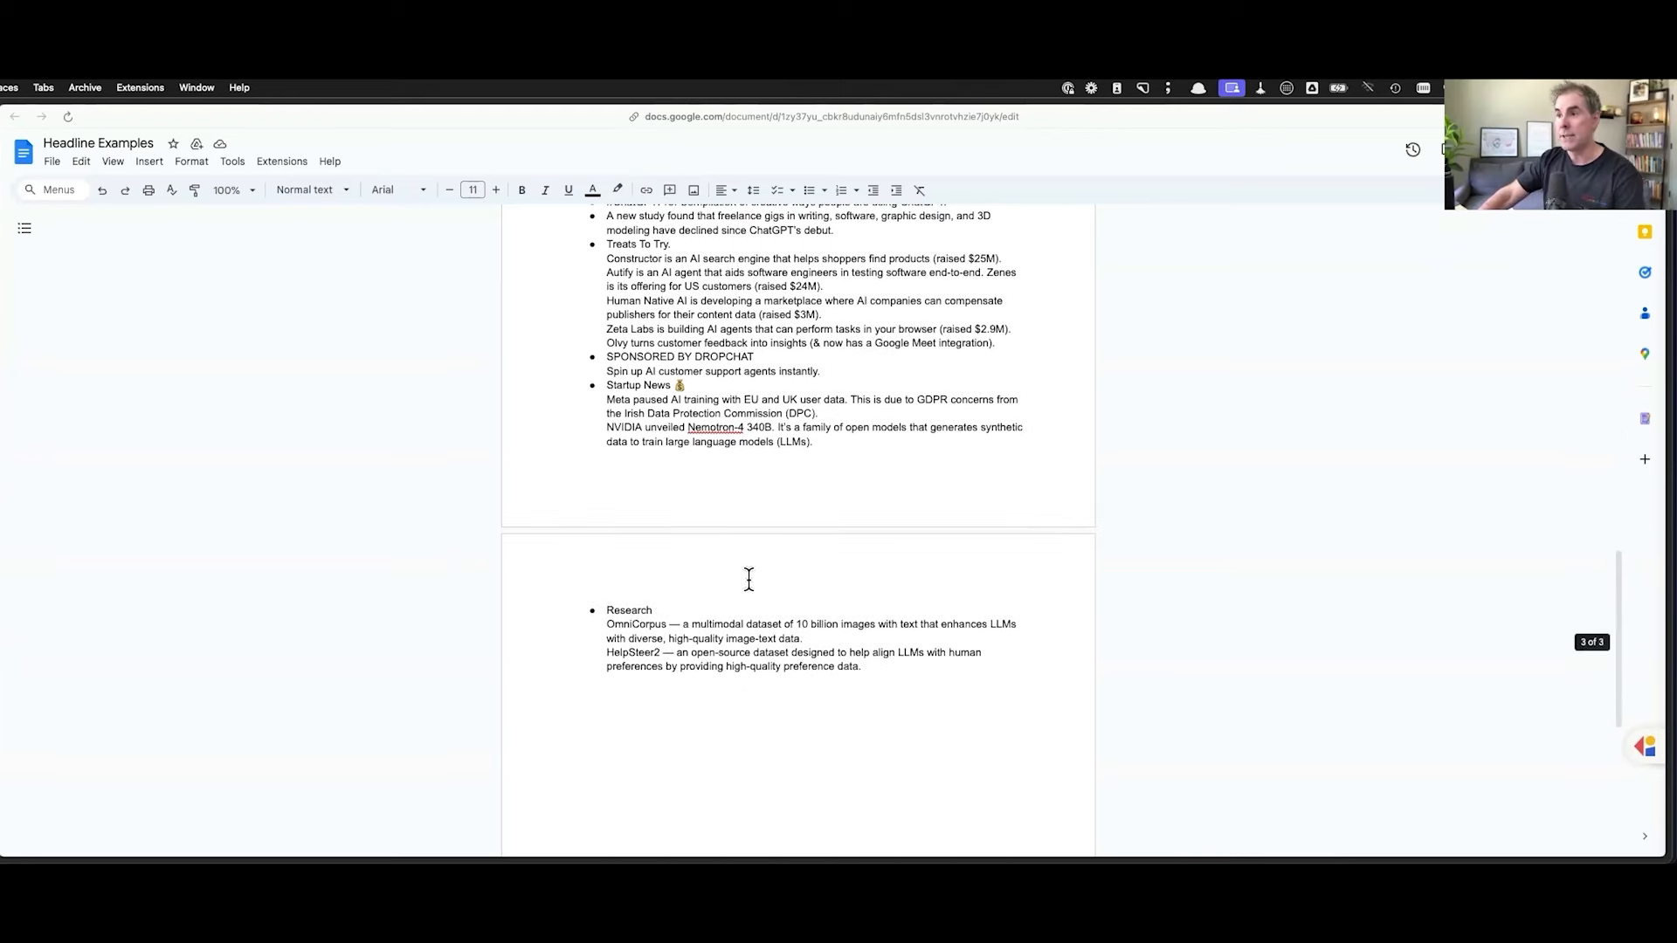
scroll(749, 579, up, 20)
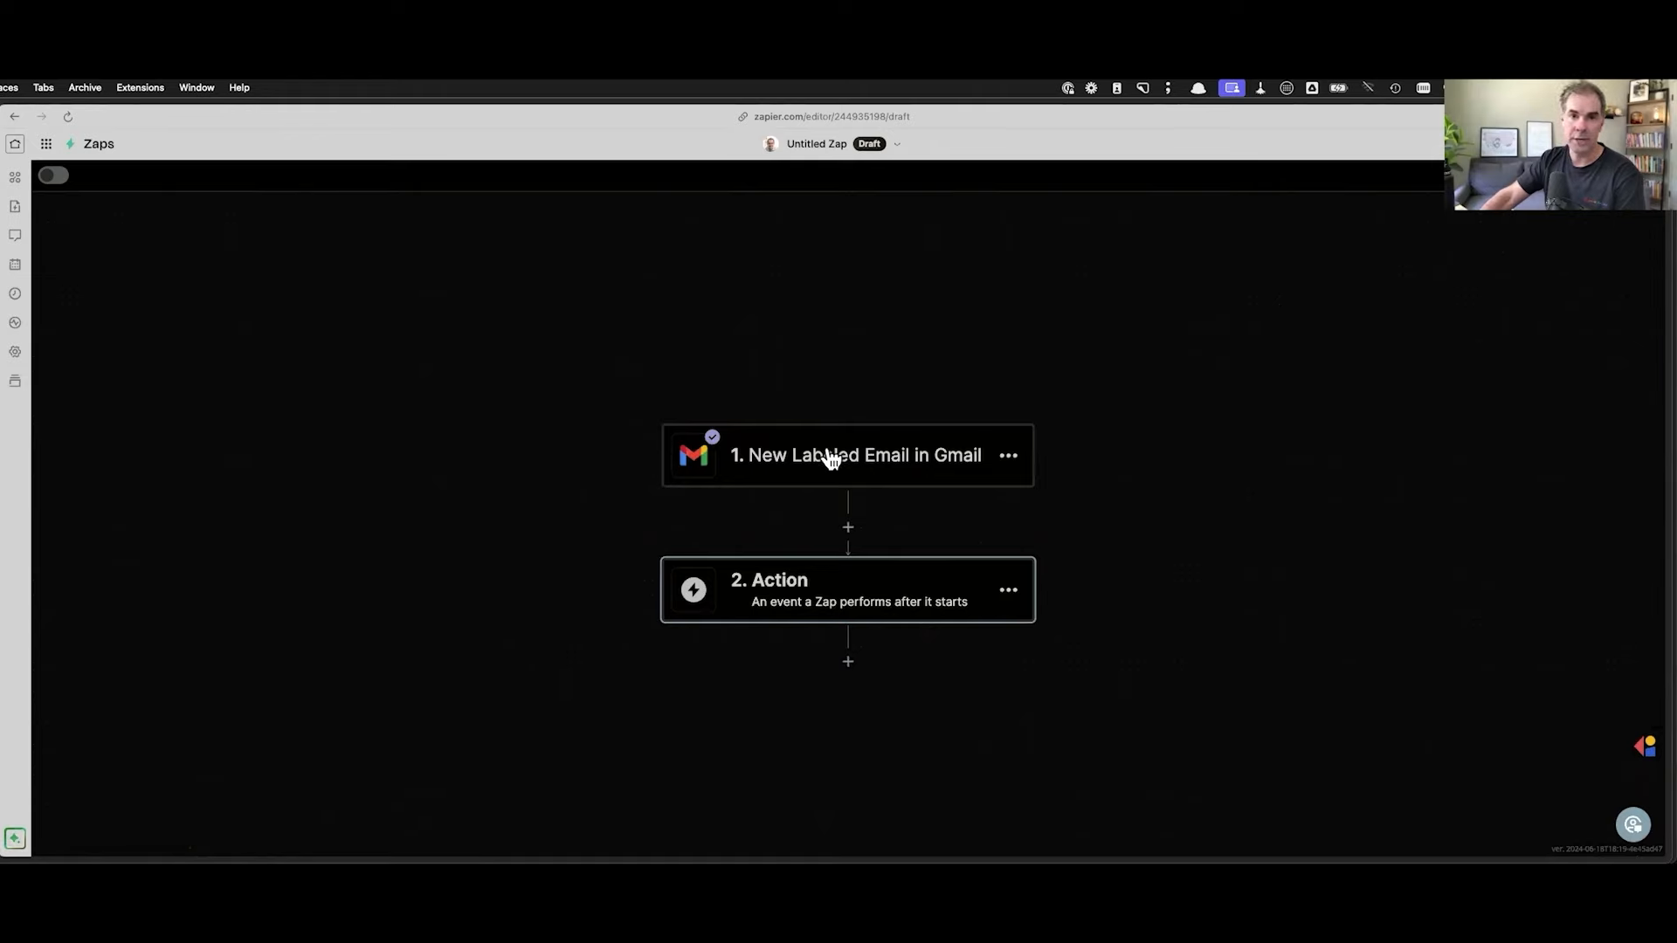
Step: Review the event and label settings of the Zap's New Labeled Email trigger in Zapier
click(884, 451)
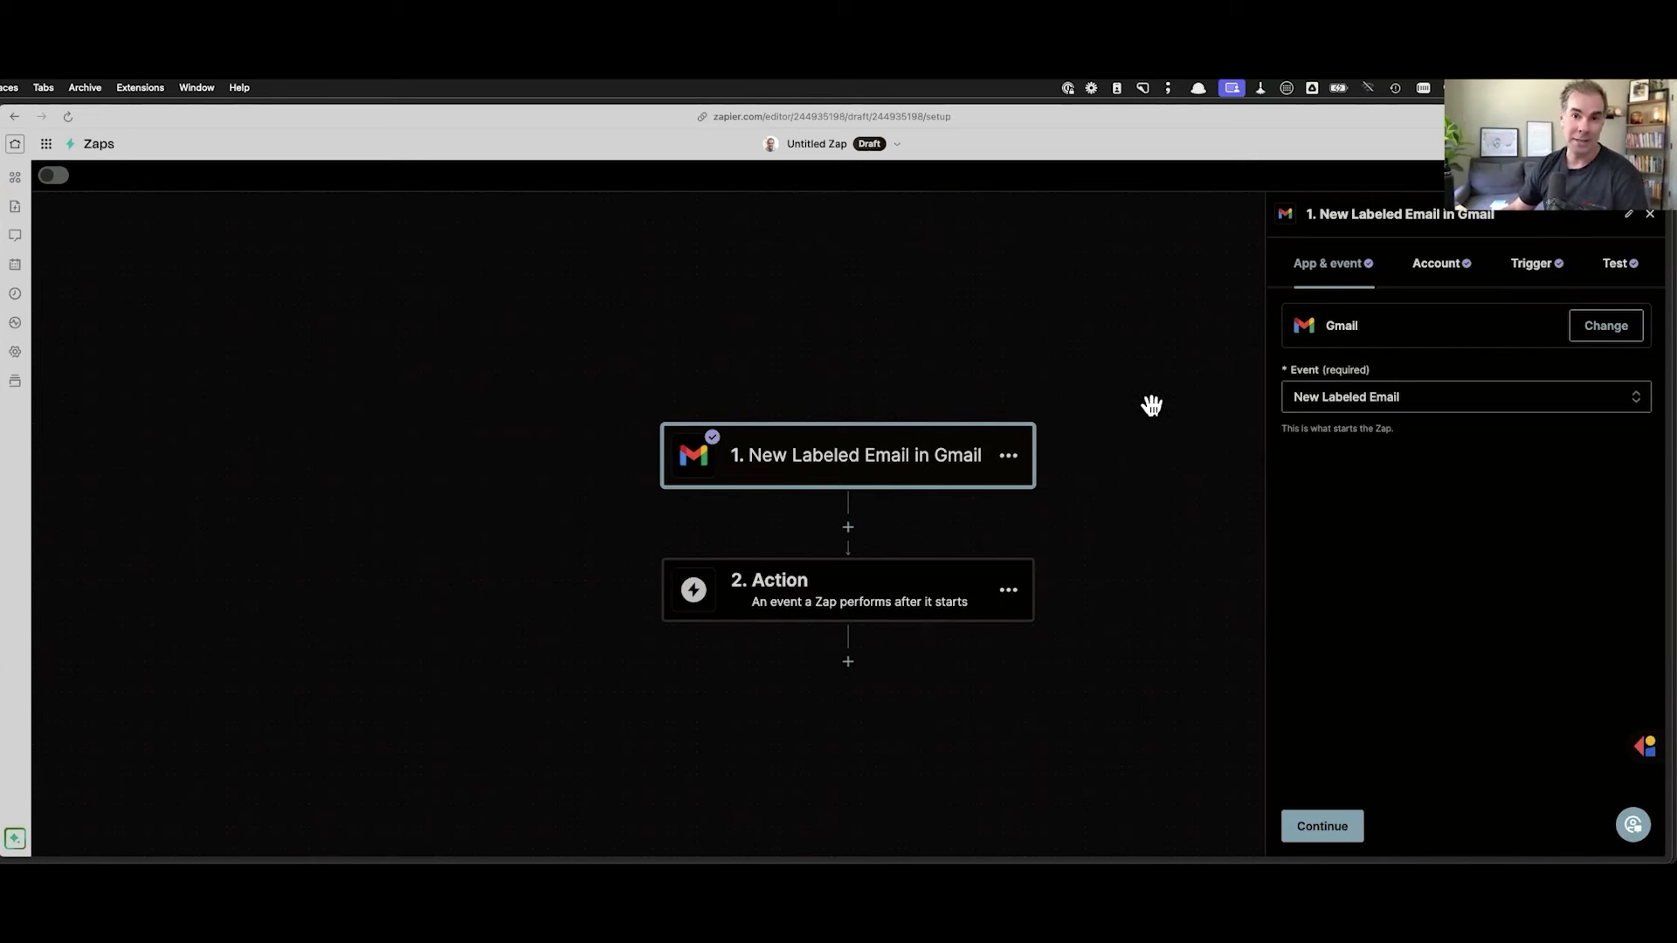
click(1534, 265)
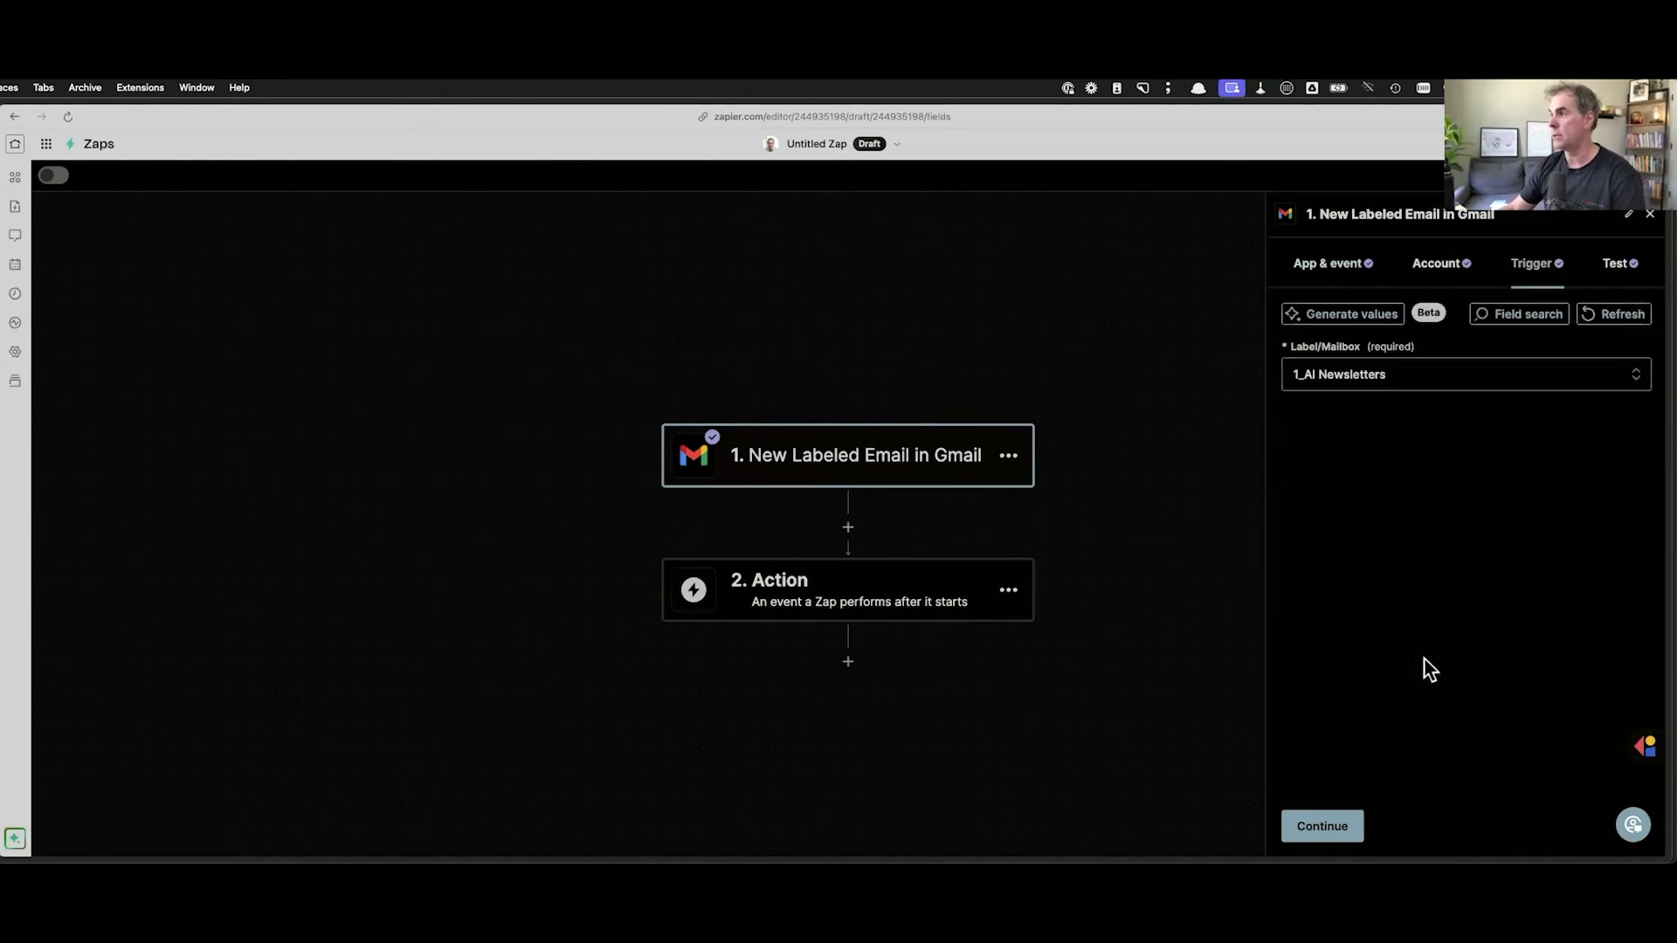
click(1323, 826)
Step: Set the Zap's second step to ChatGPT with the Conversation event
click(909, 581)
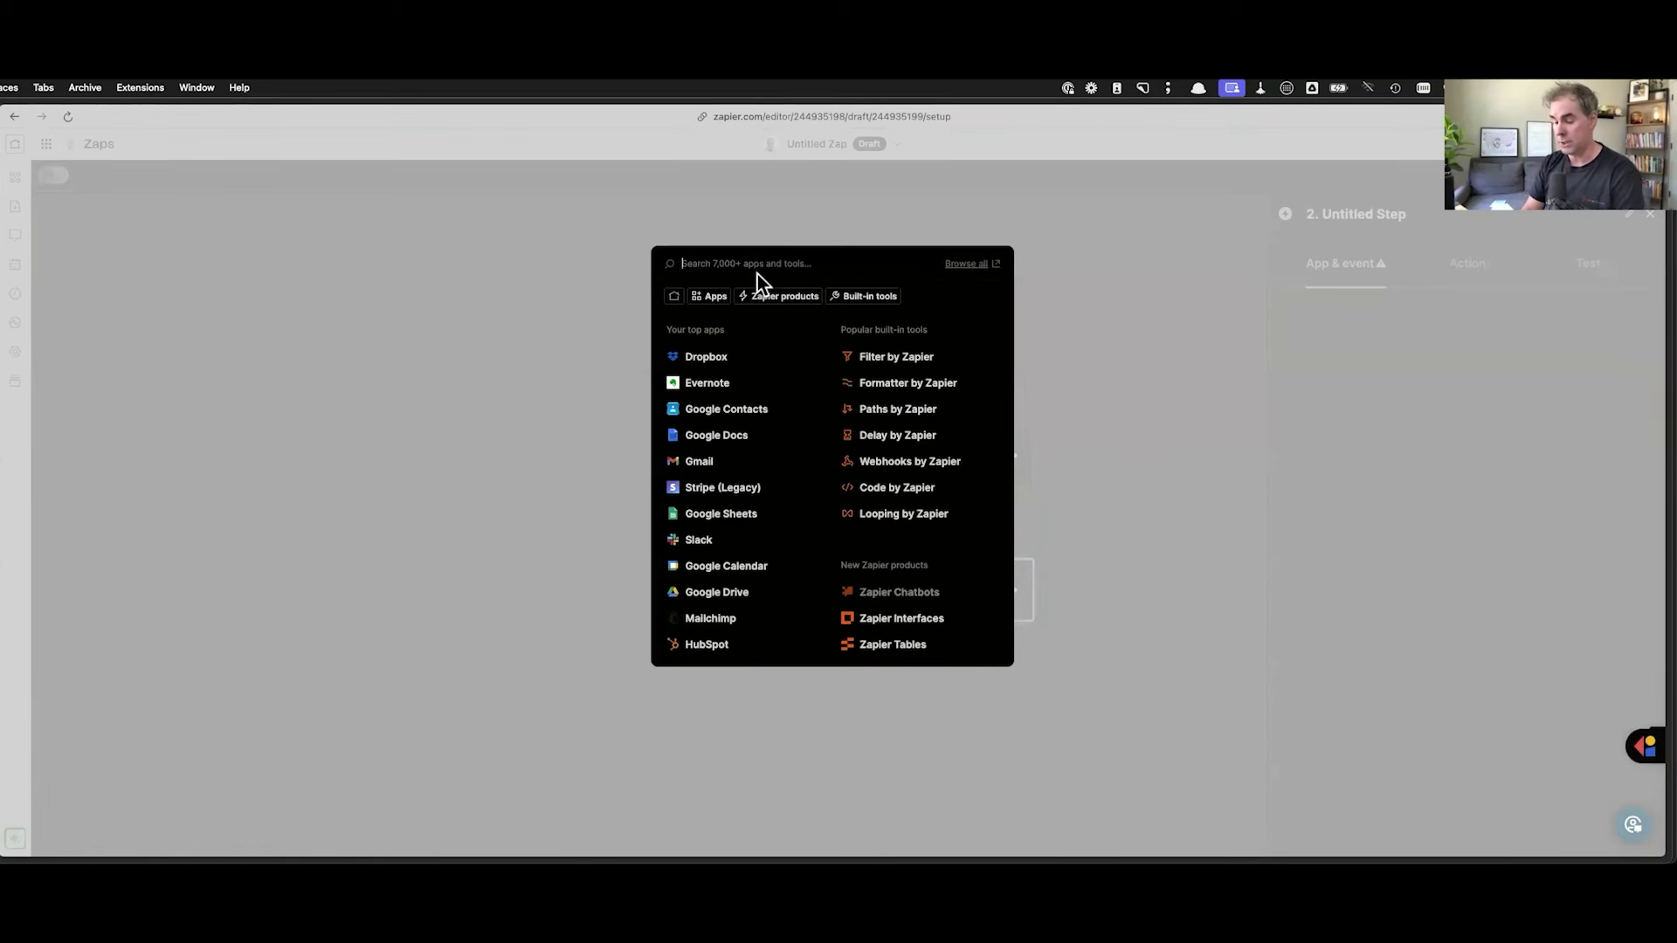
text(chatgpt)
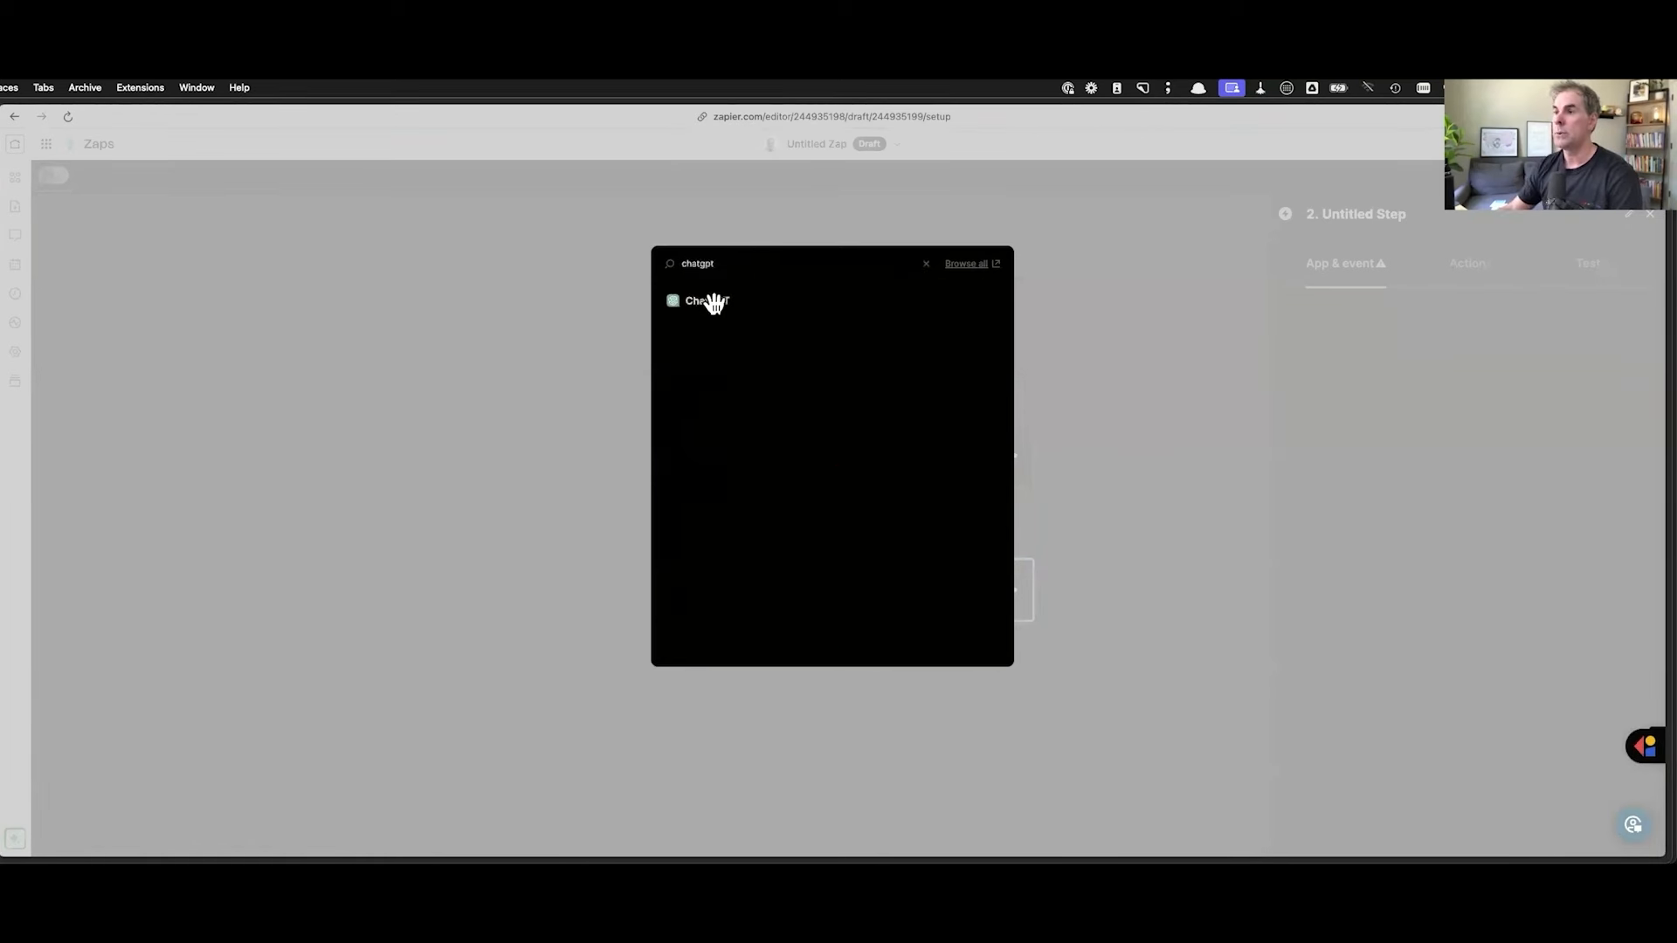
click(714, 303)
click(1319, 404)
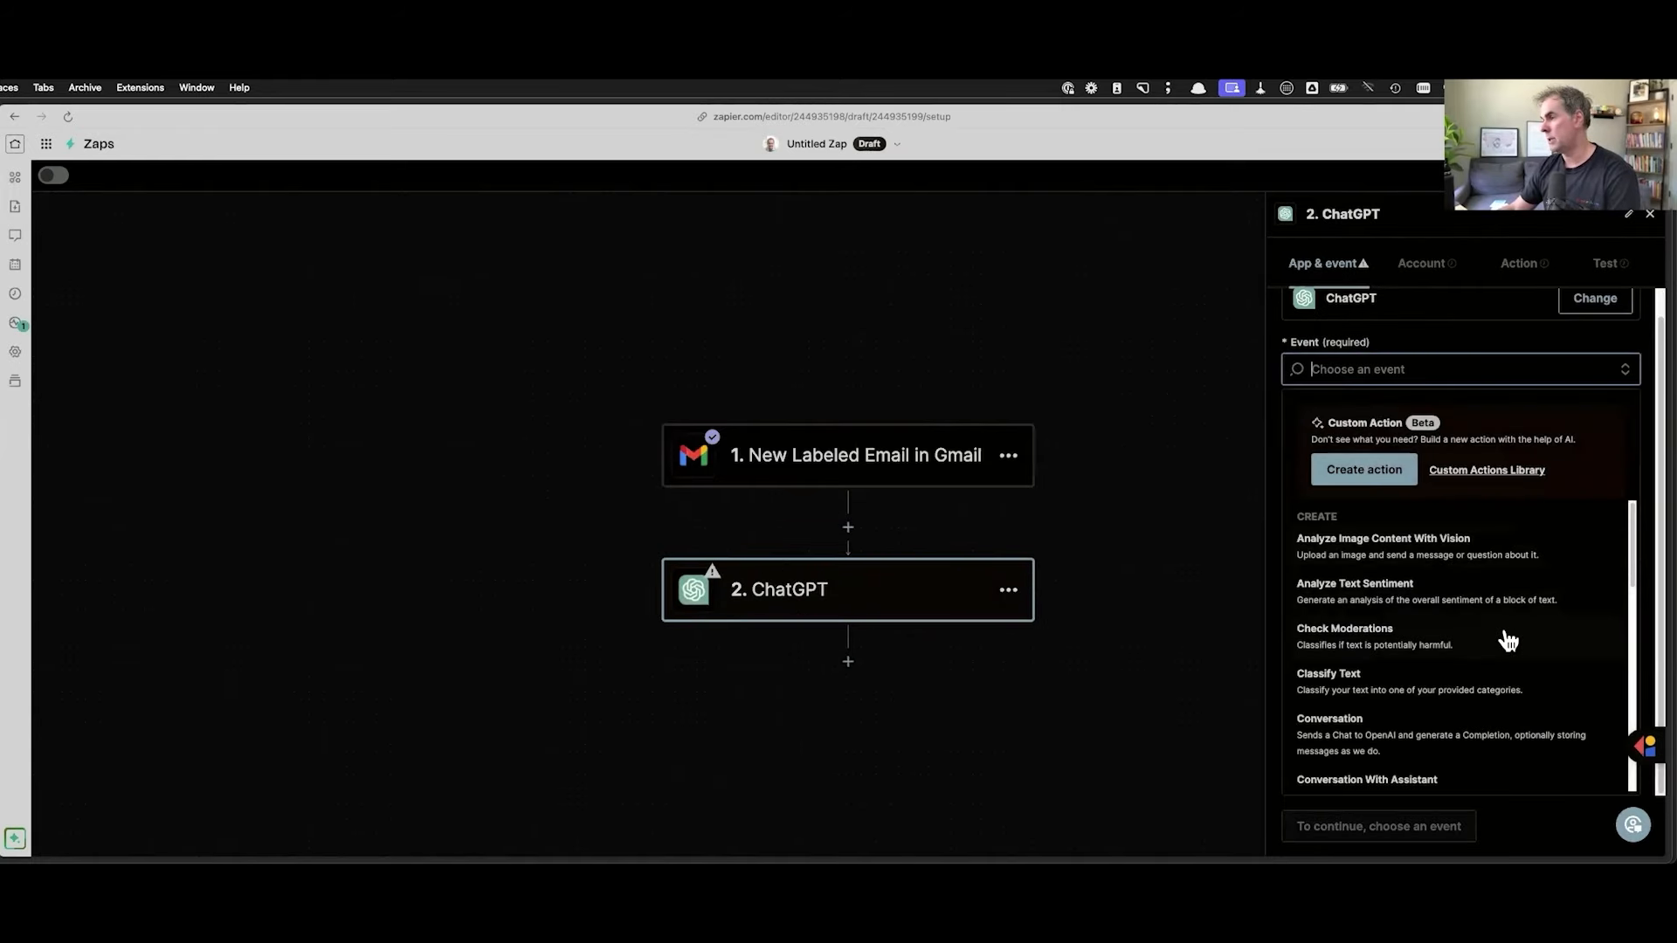
scroll(1509, 637, down, 5)
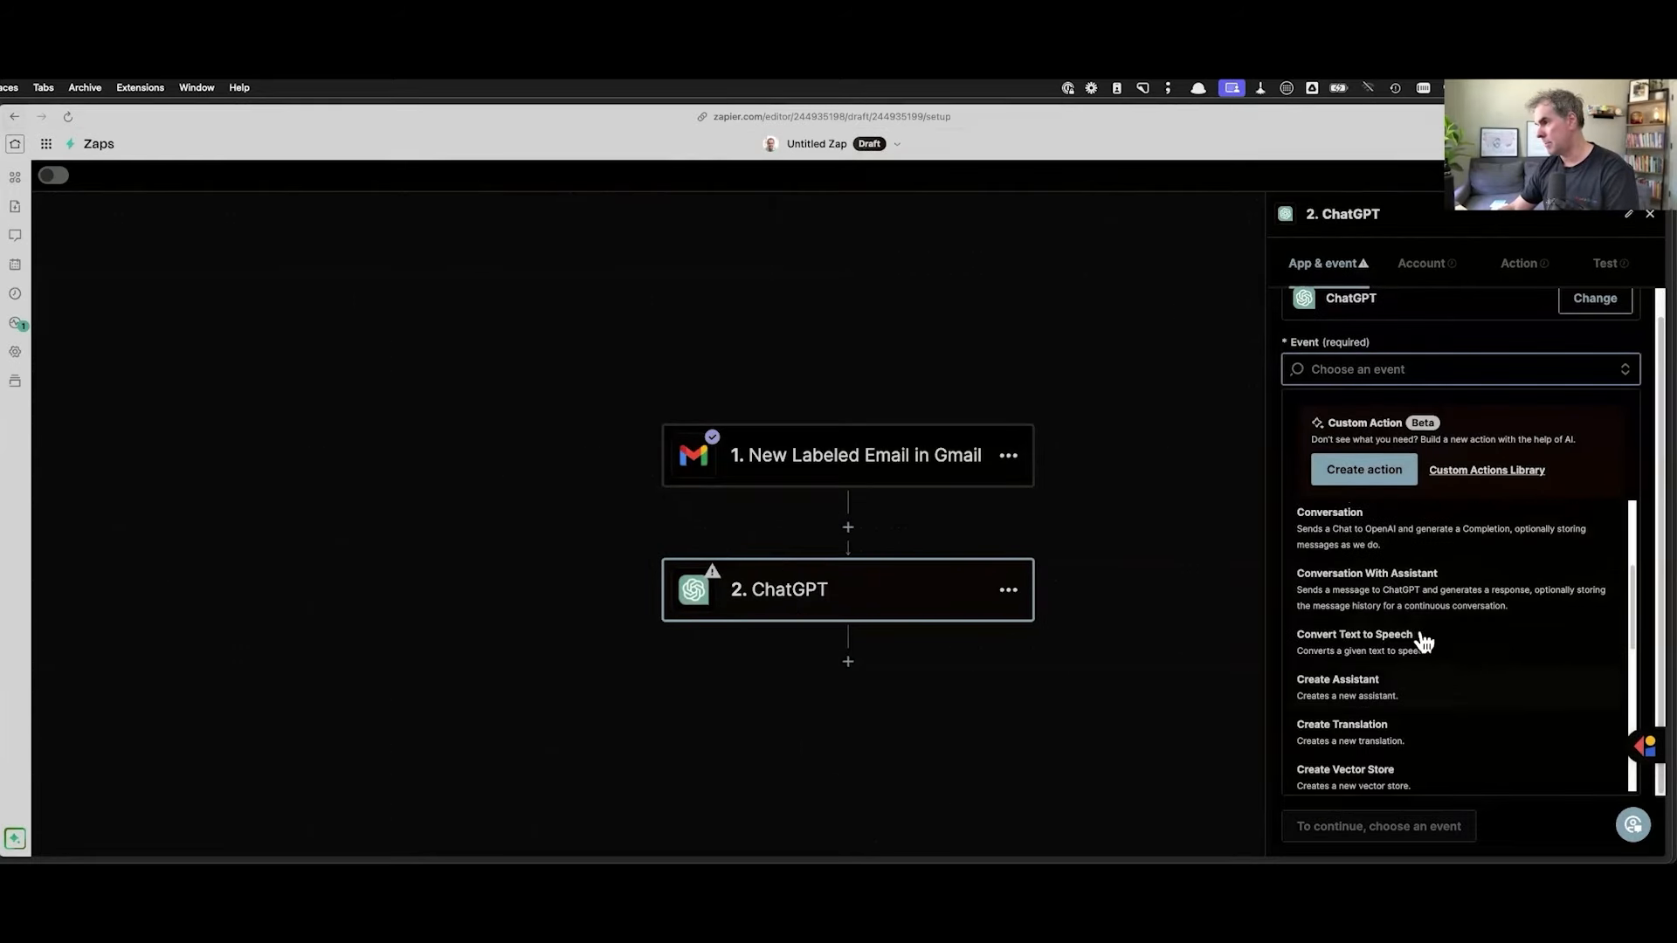
click(1548, 513)
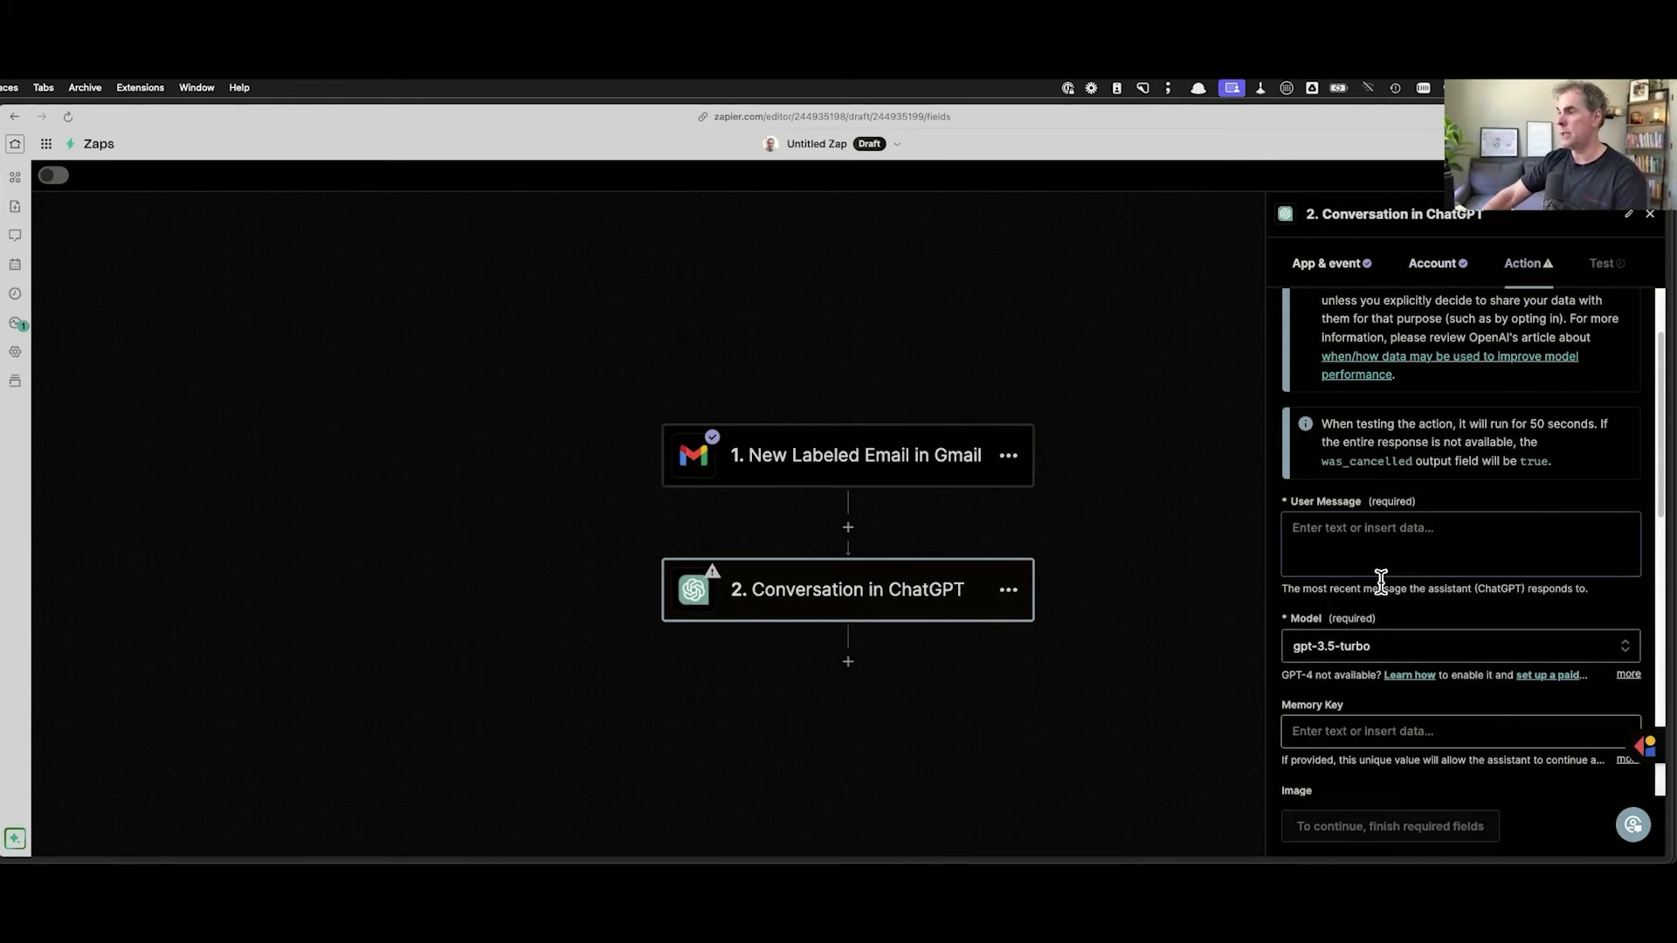
Step: Insert the Gmail trigger's Body Plain field as the User Message of the ChatGPT step
click(1327, 524)
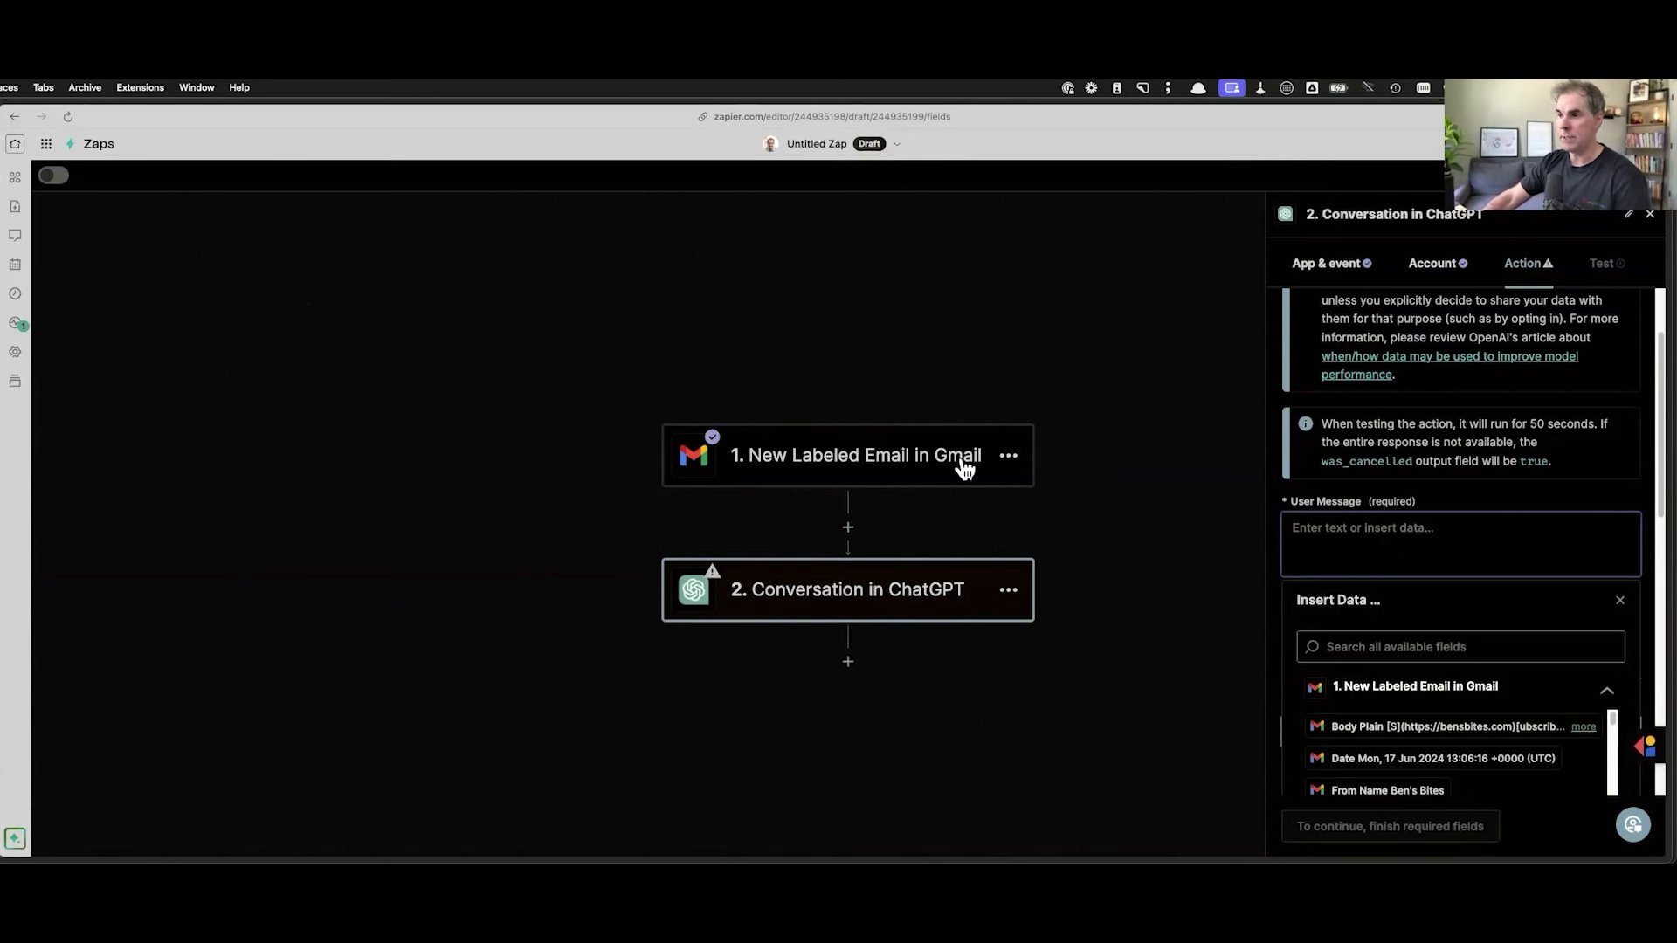
scroll(1529, 603, down, 3)
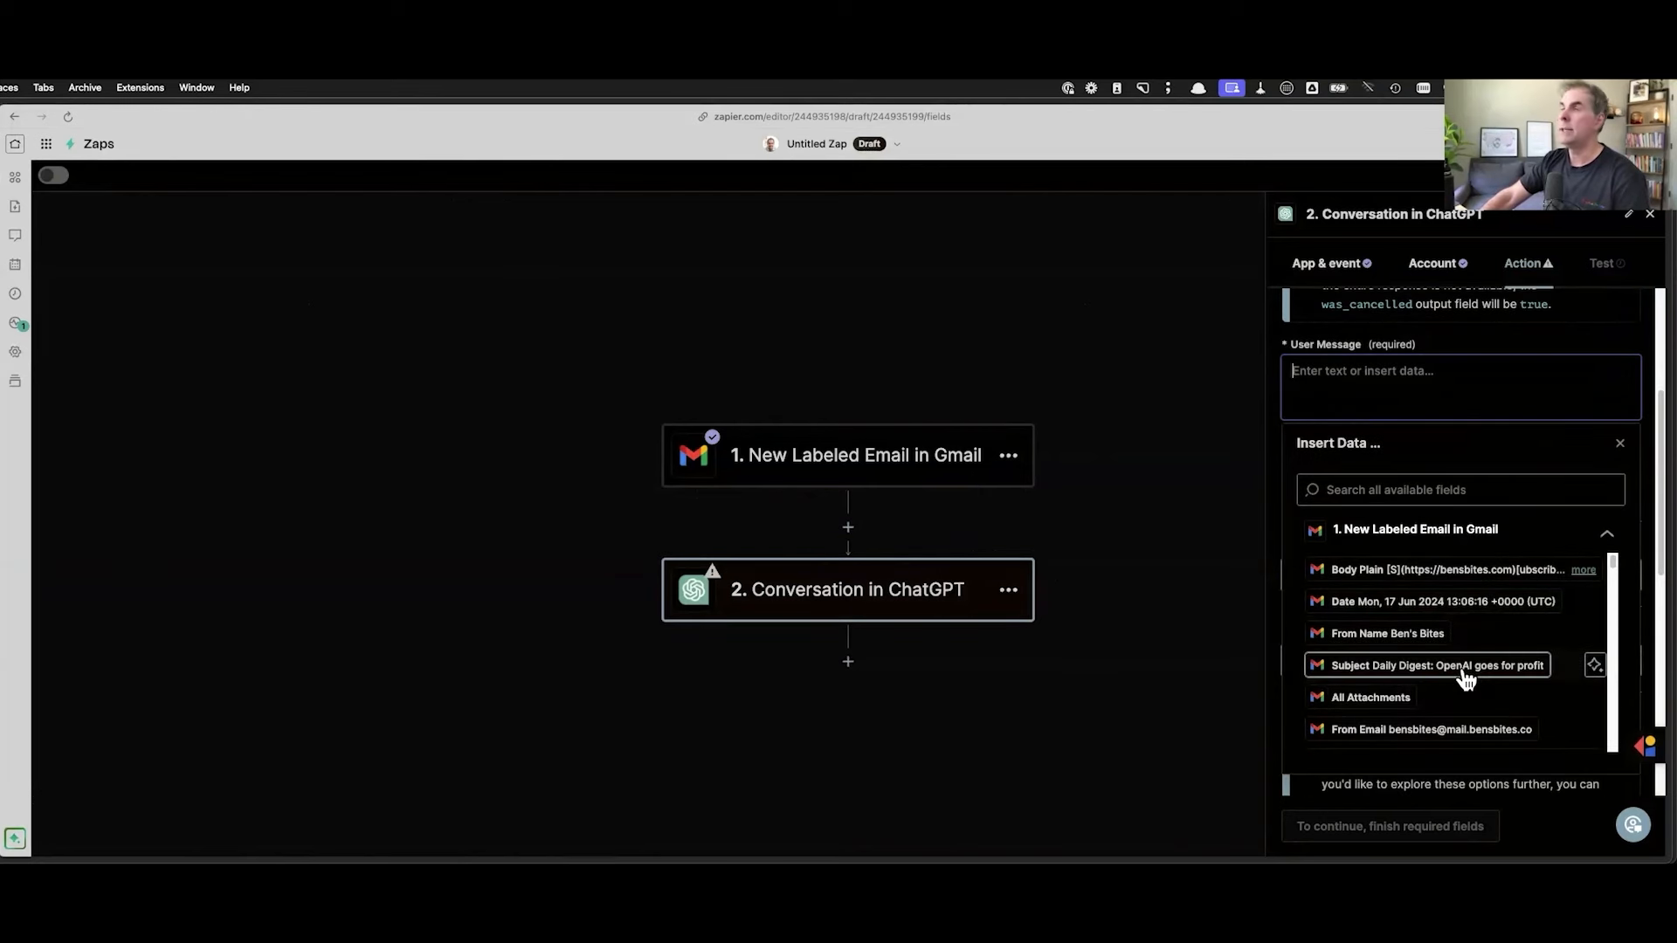
scroll(1466, 666, down, 2)
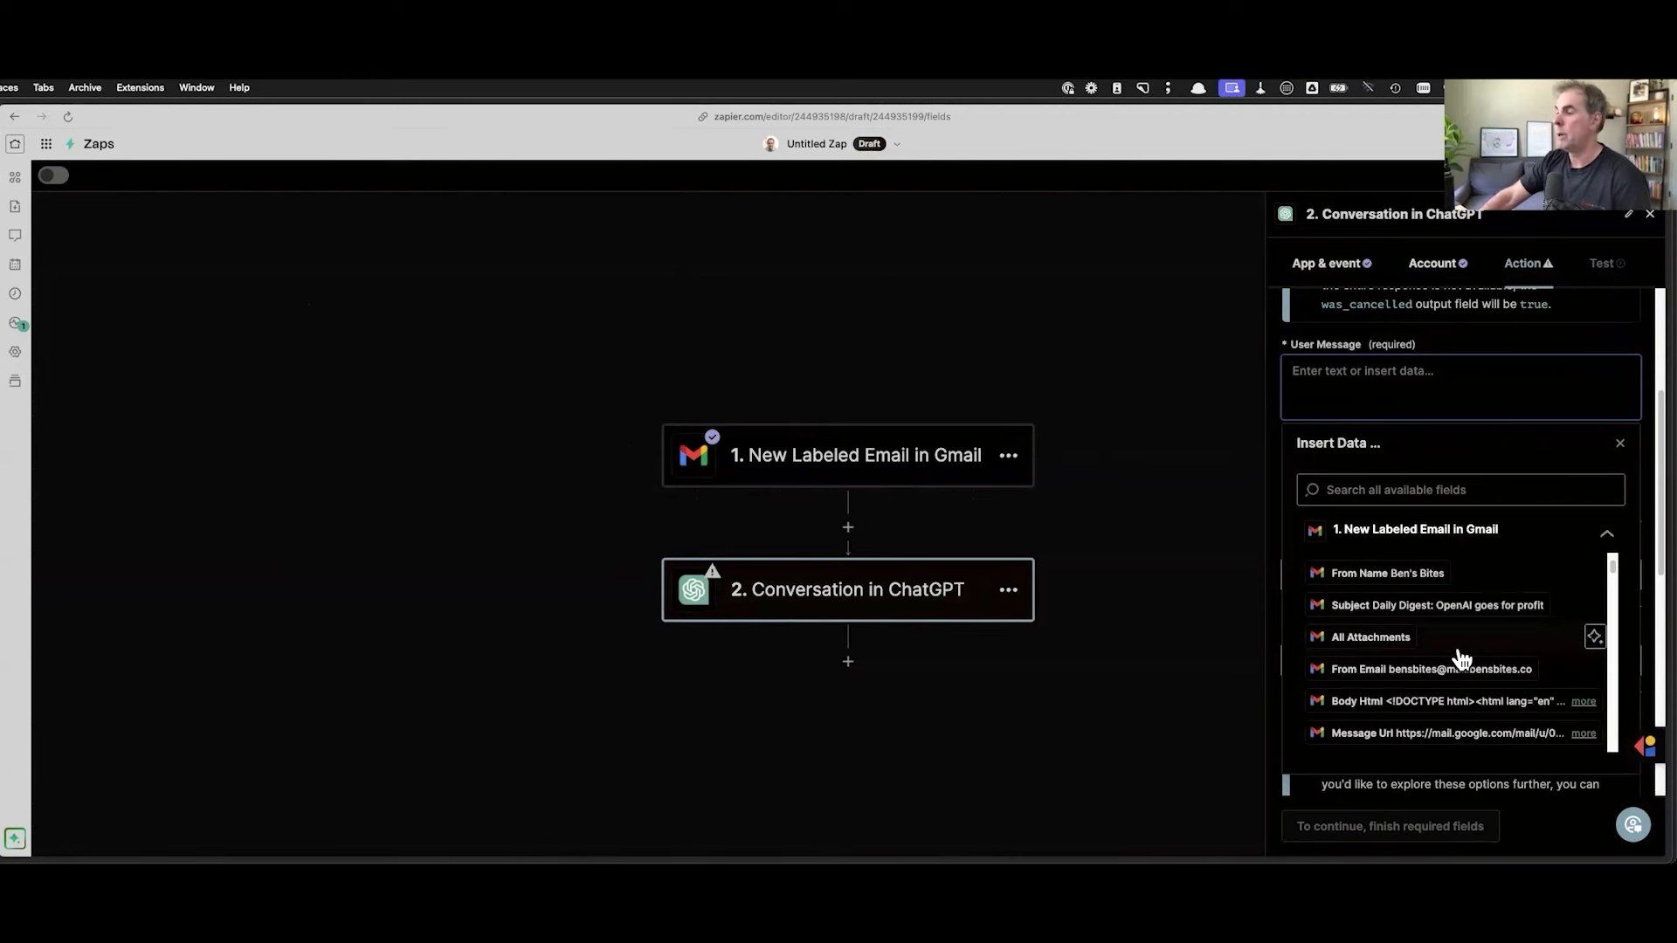
scroll(1465, 644, up, 2)
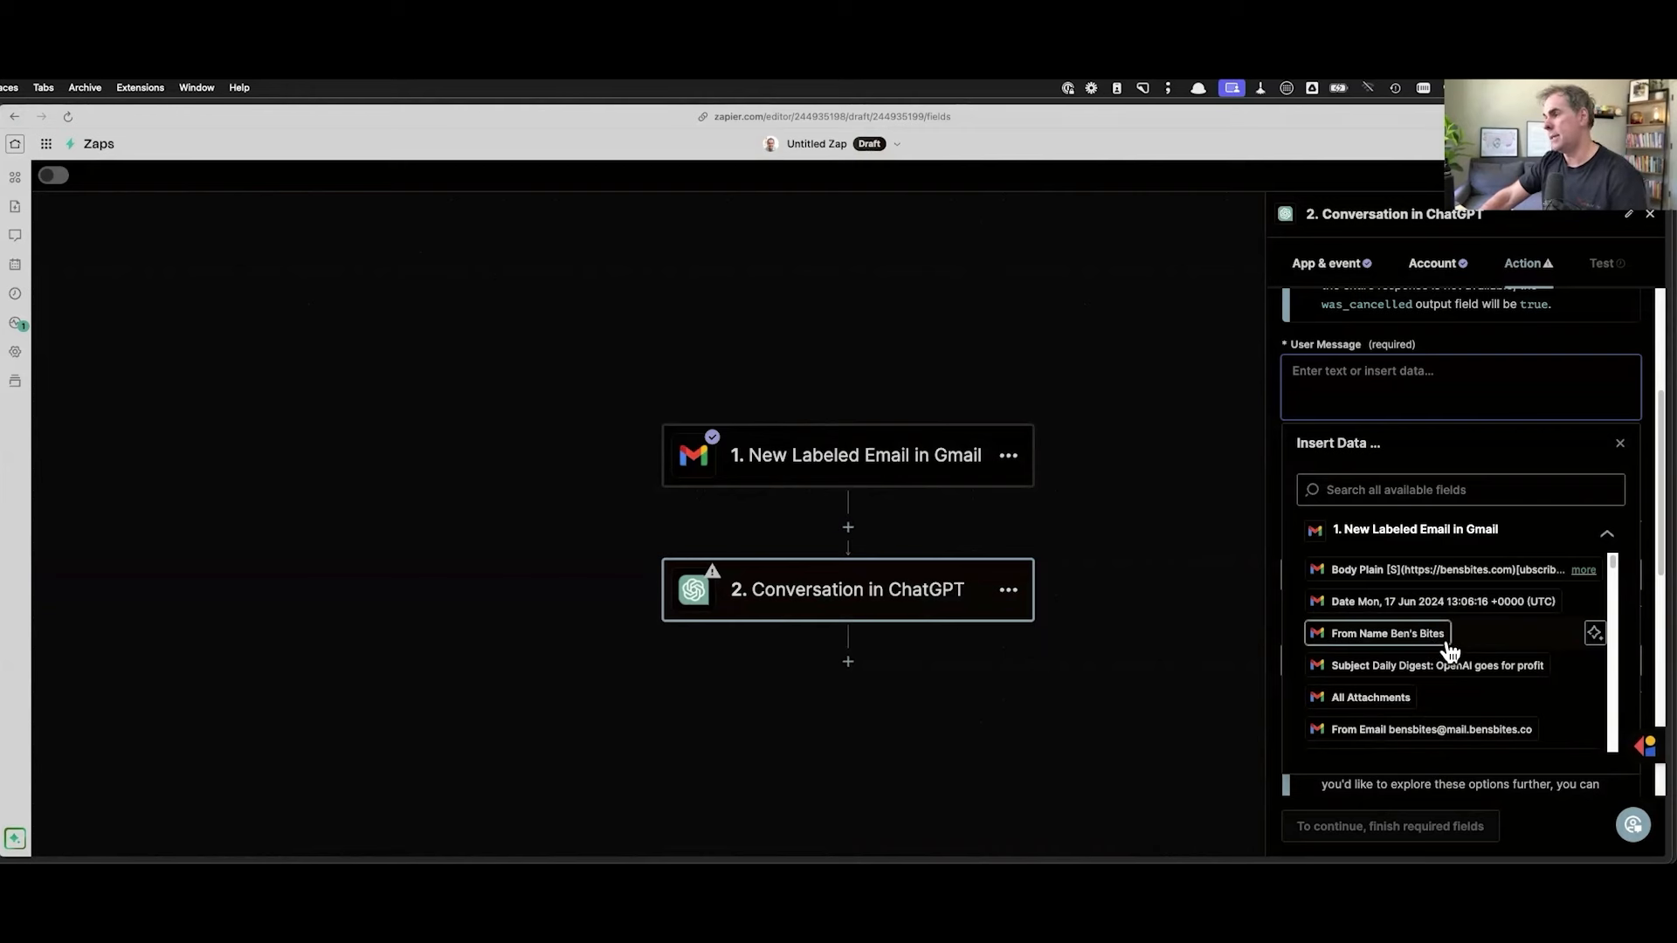
scroll(1450, 648, down, 4)
scroll(1467, 647, down, 2)
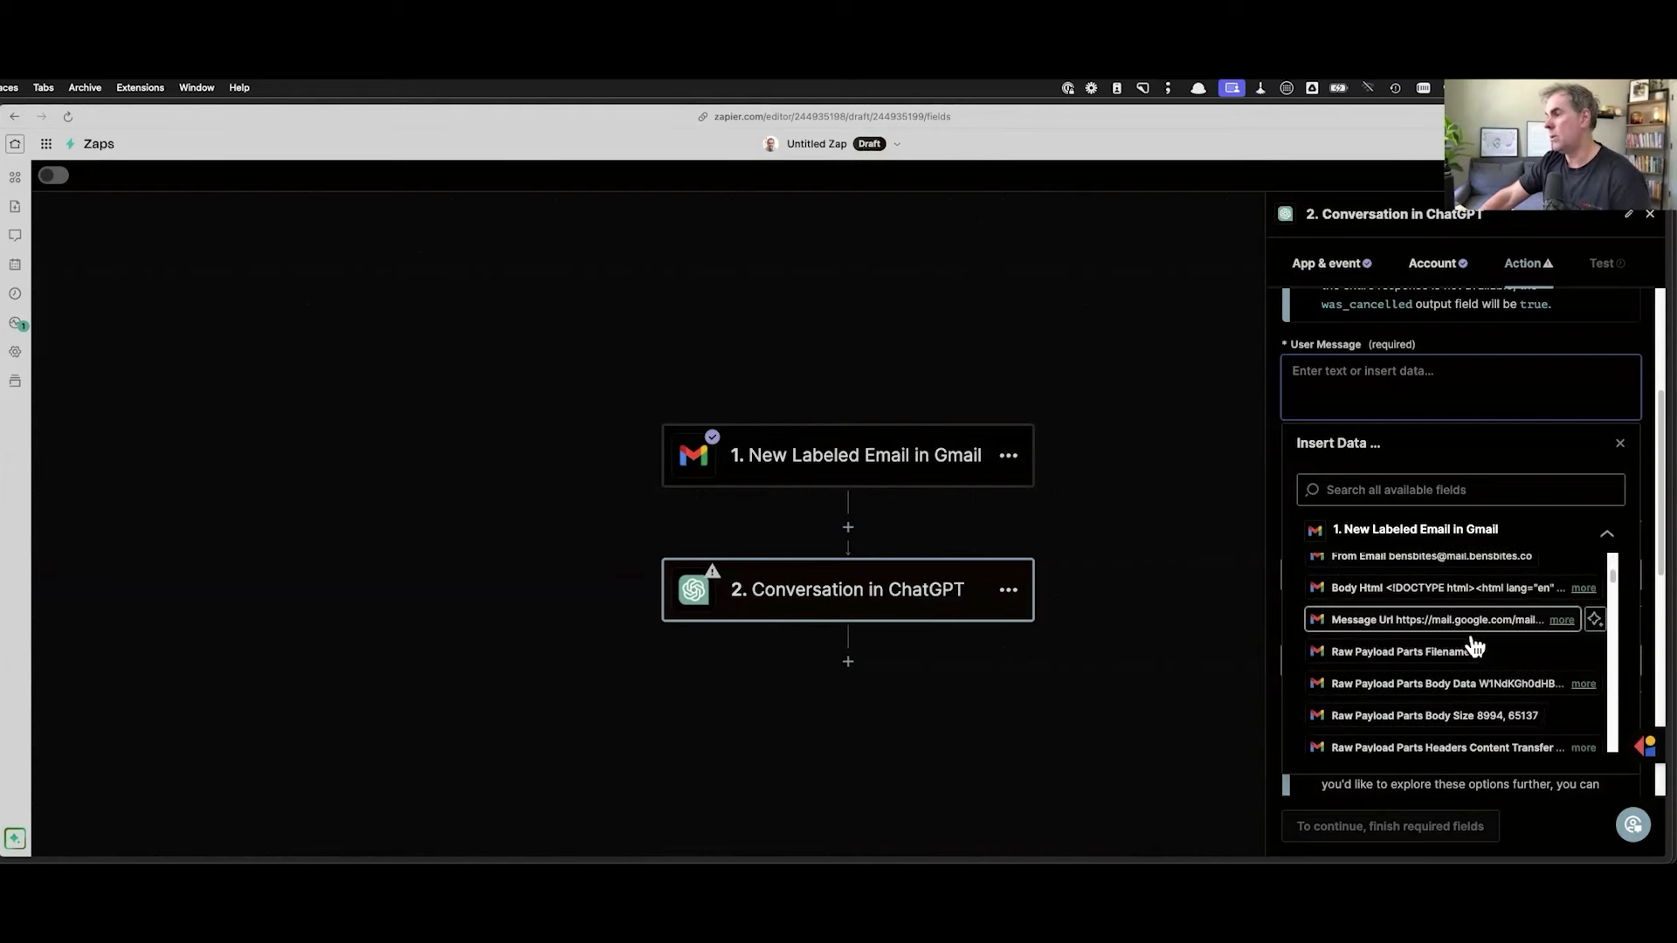
scroll(1442, 650, down, 5)
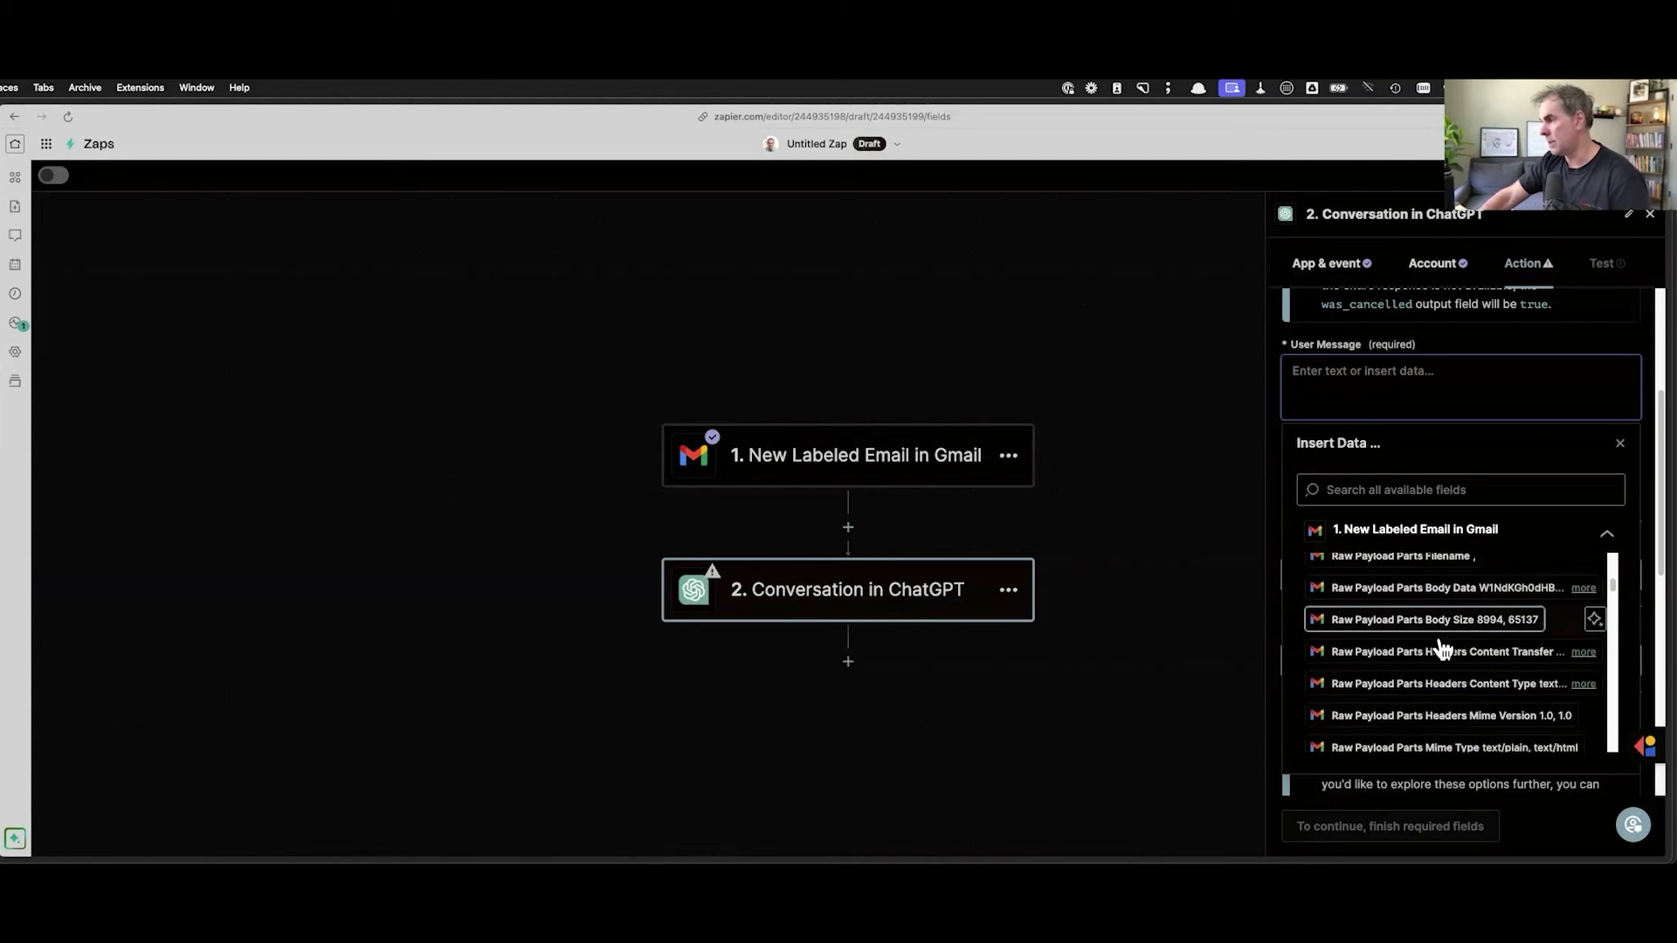
scroll(1450, 648, down, 5)
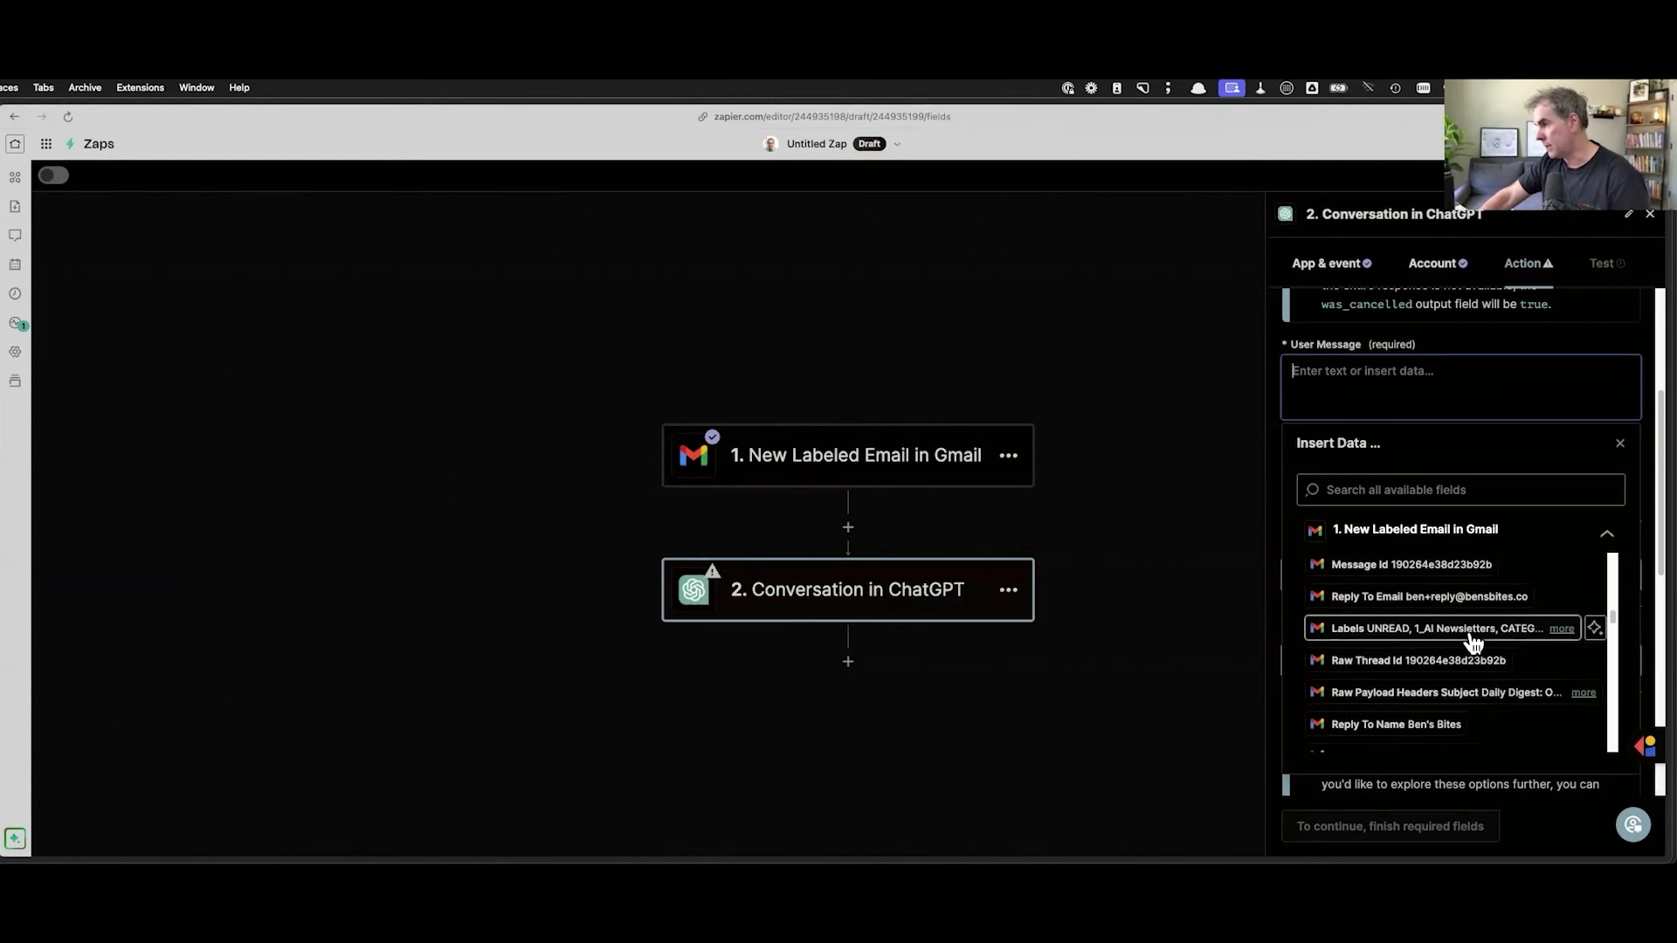
scroll(1475, 644, down, 6)
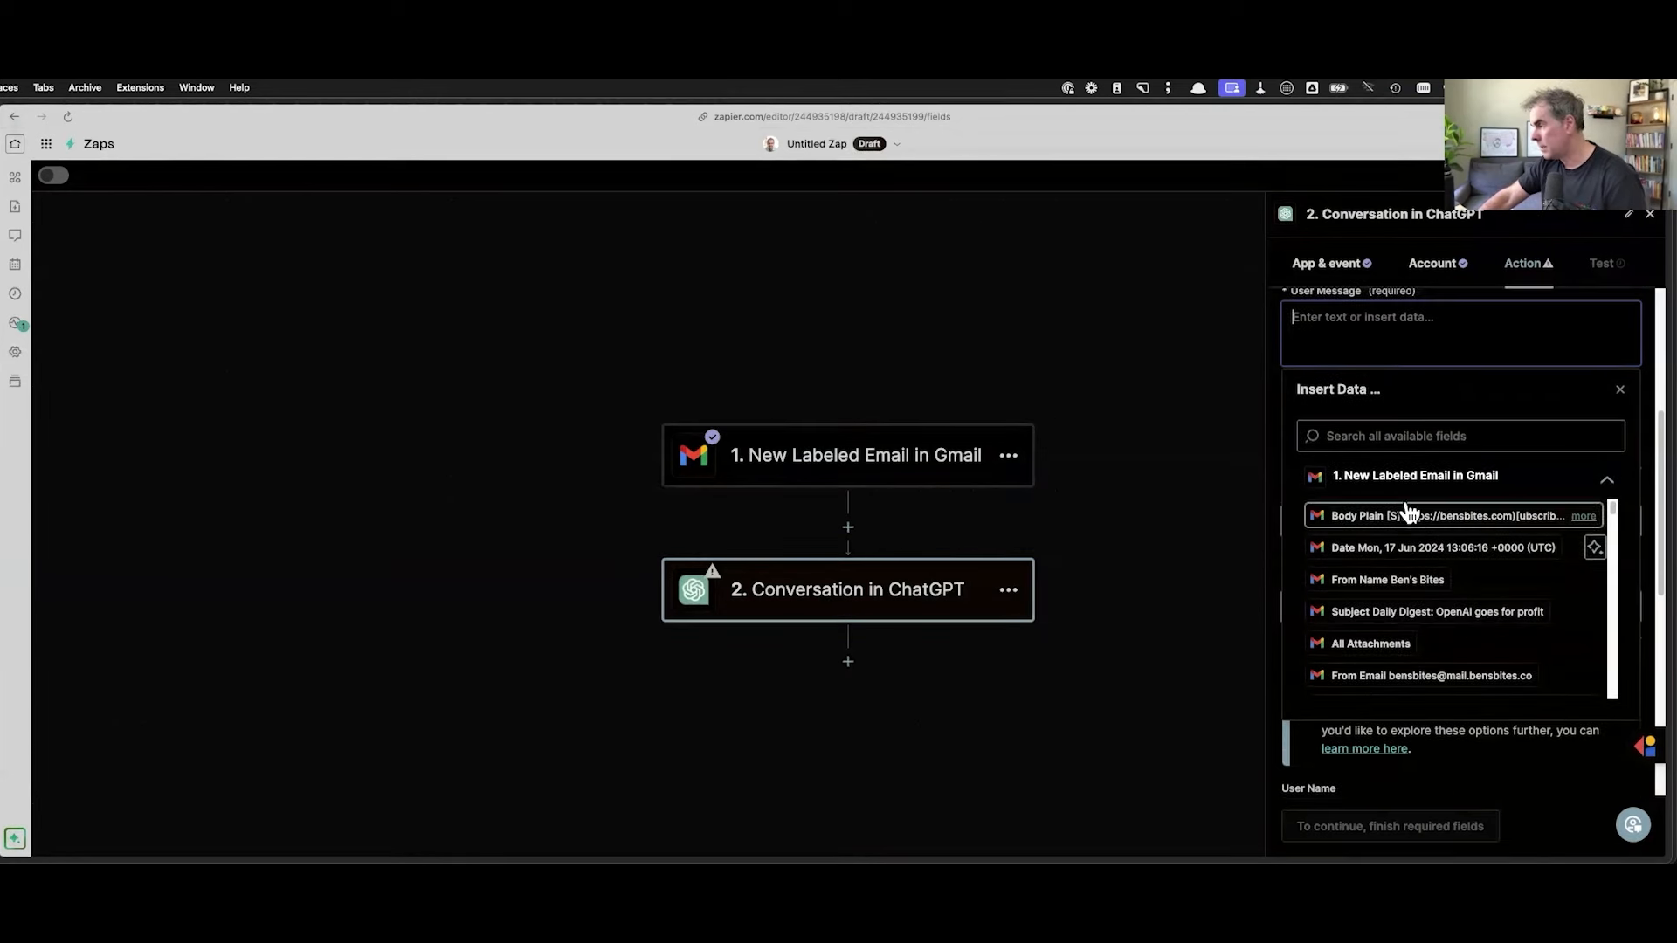
click(1469, 519)
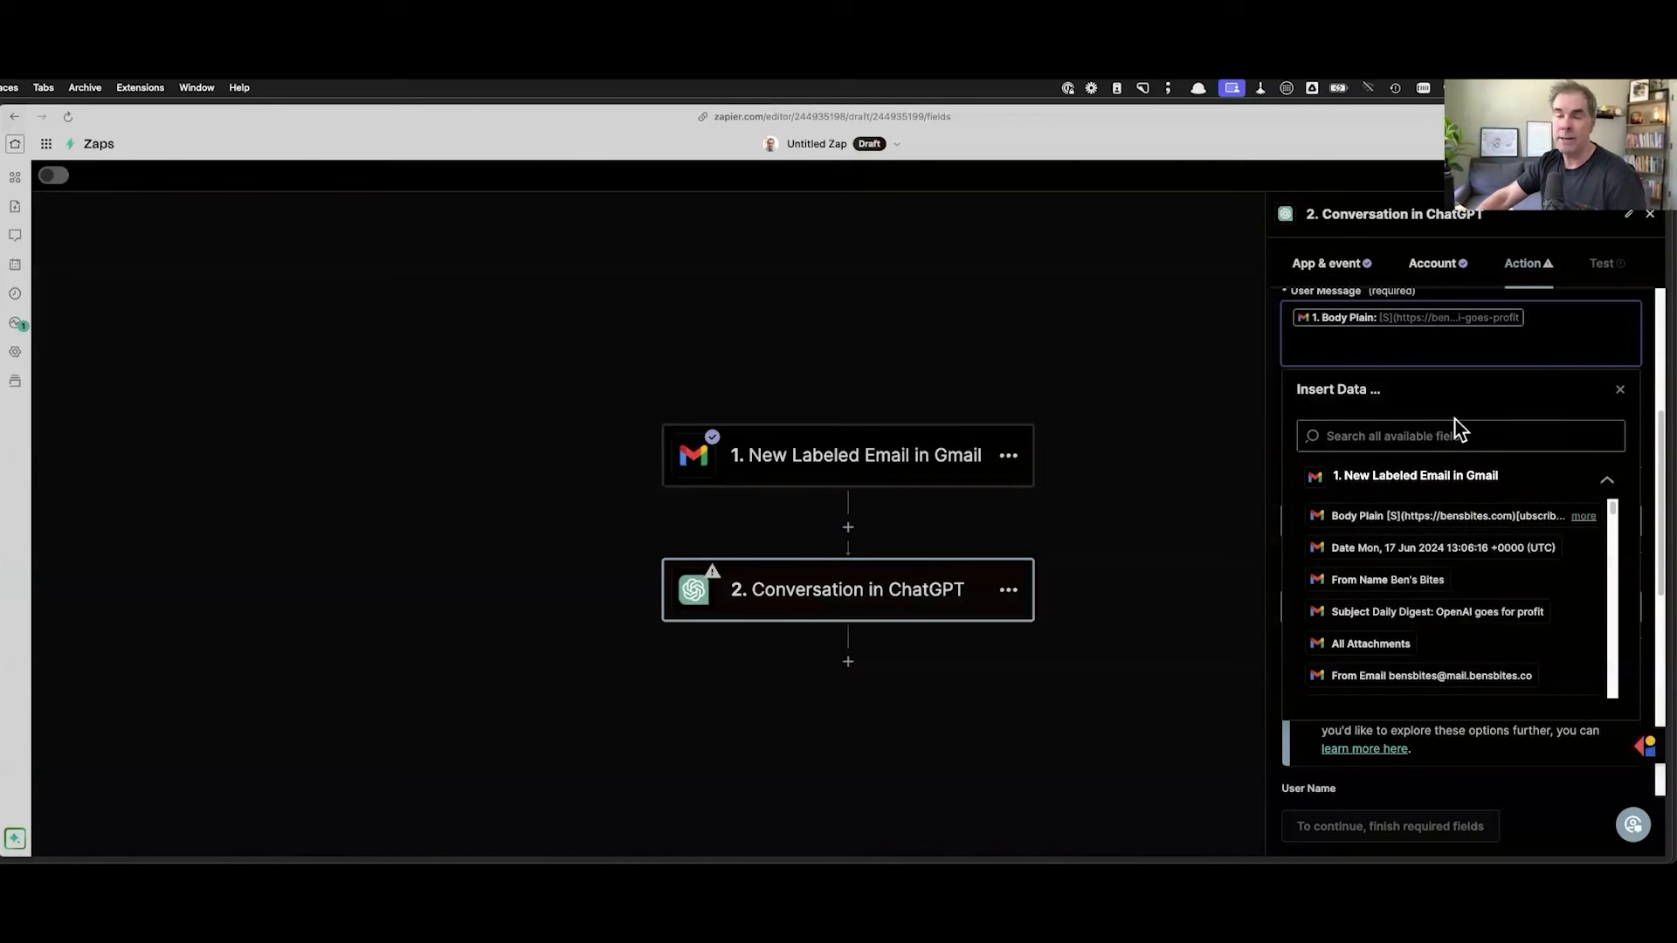
click(1660, 430)
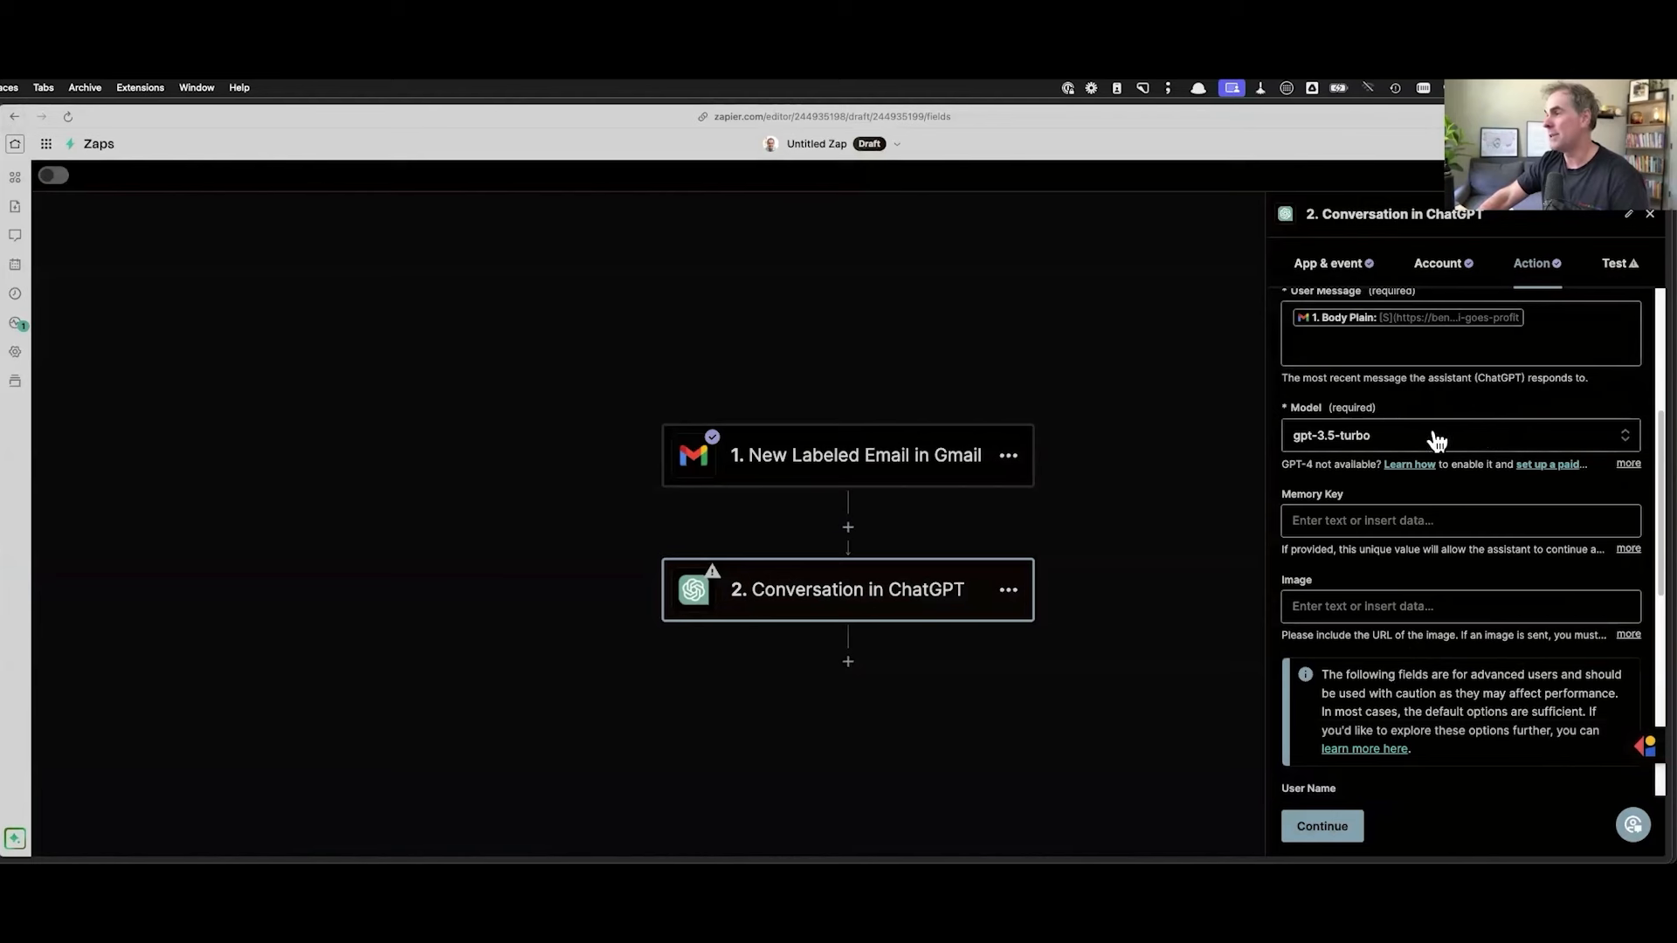
Step: Set the ChatGPT conversation's model to gpt-4o
click(1626, 441)
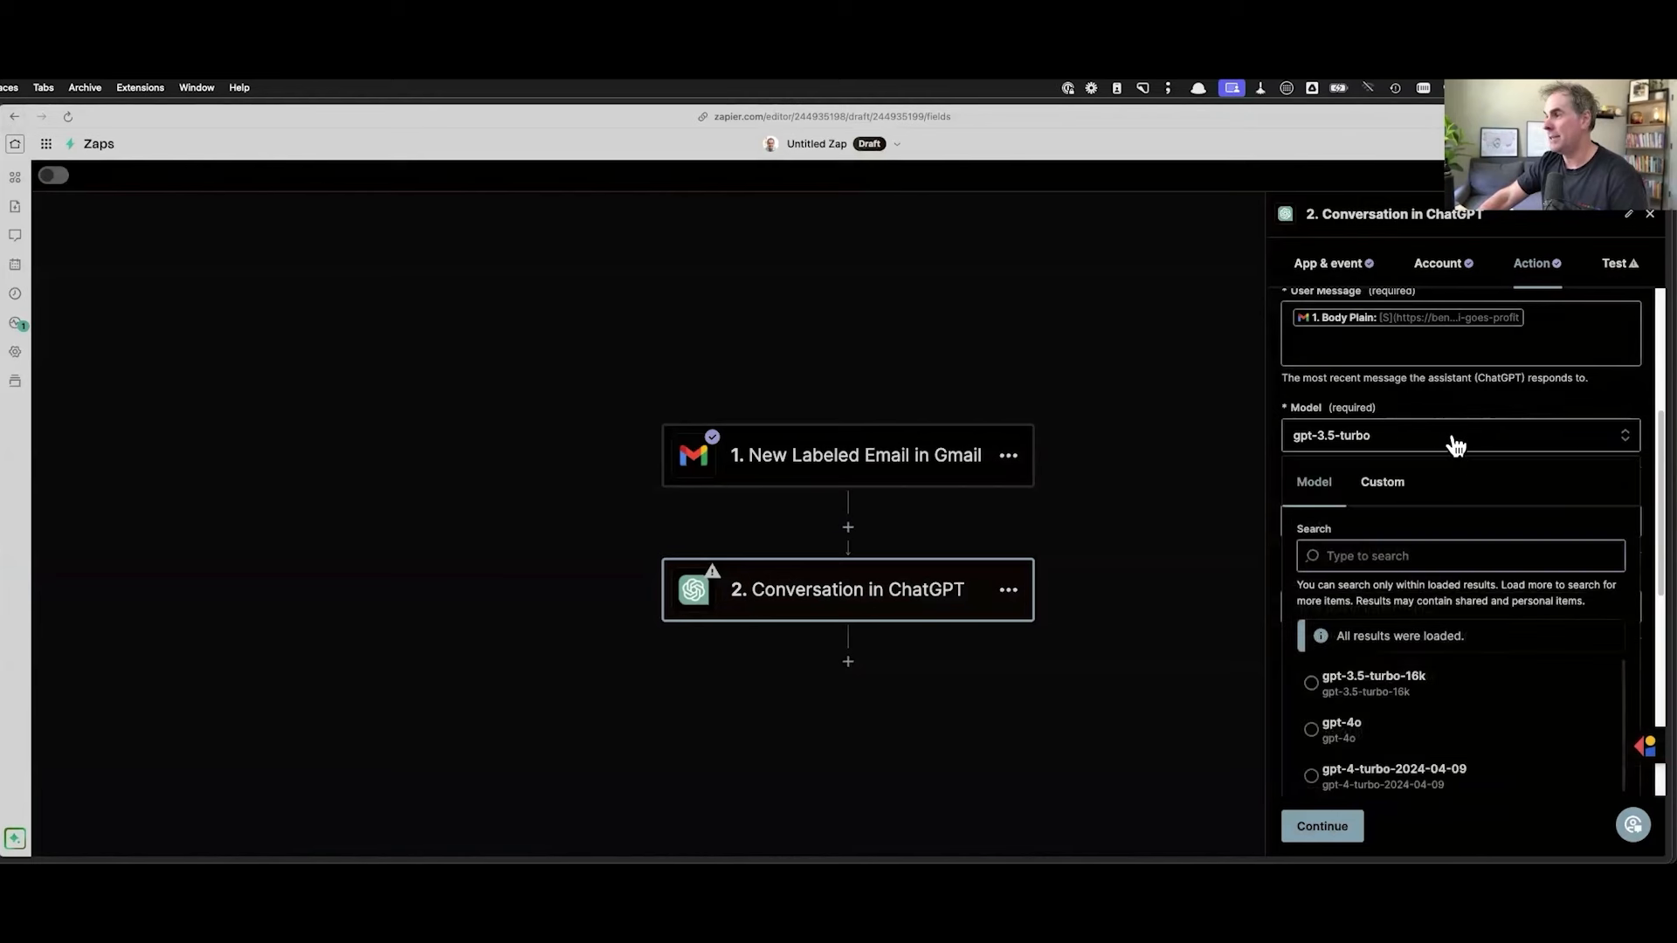
scroll(1461, 663, down, 1)
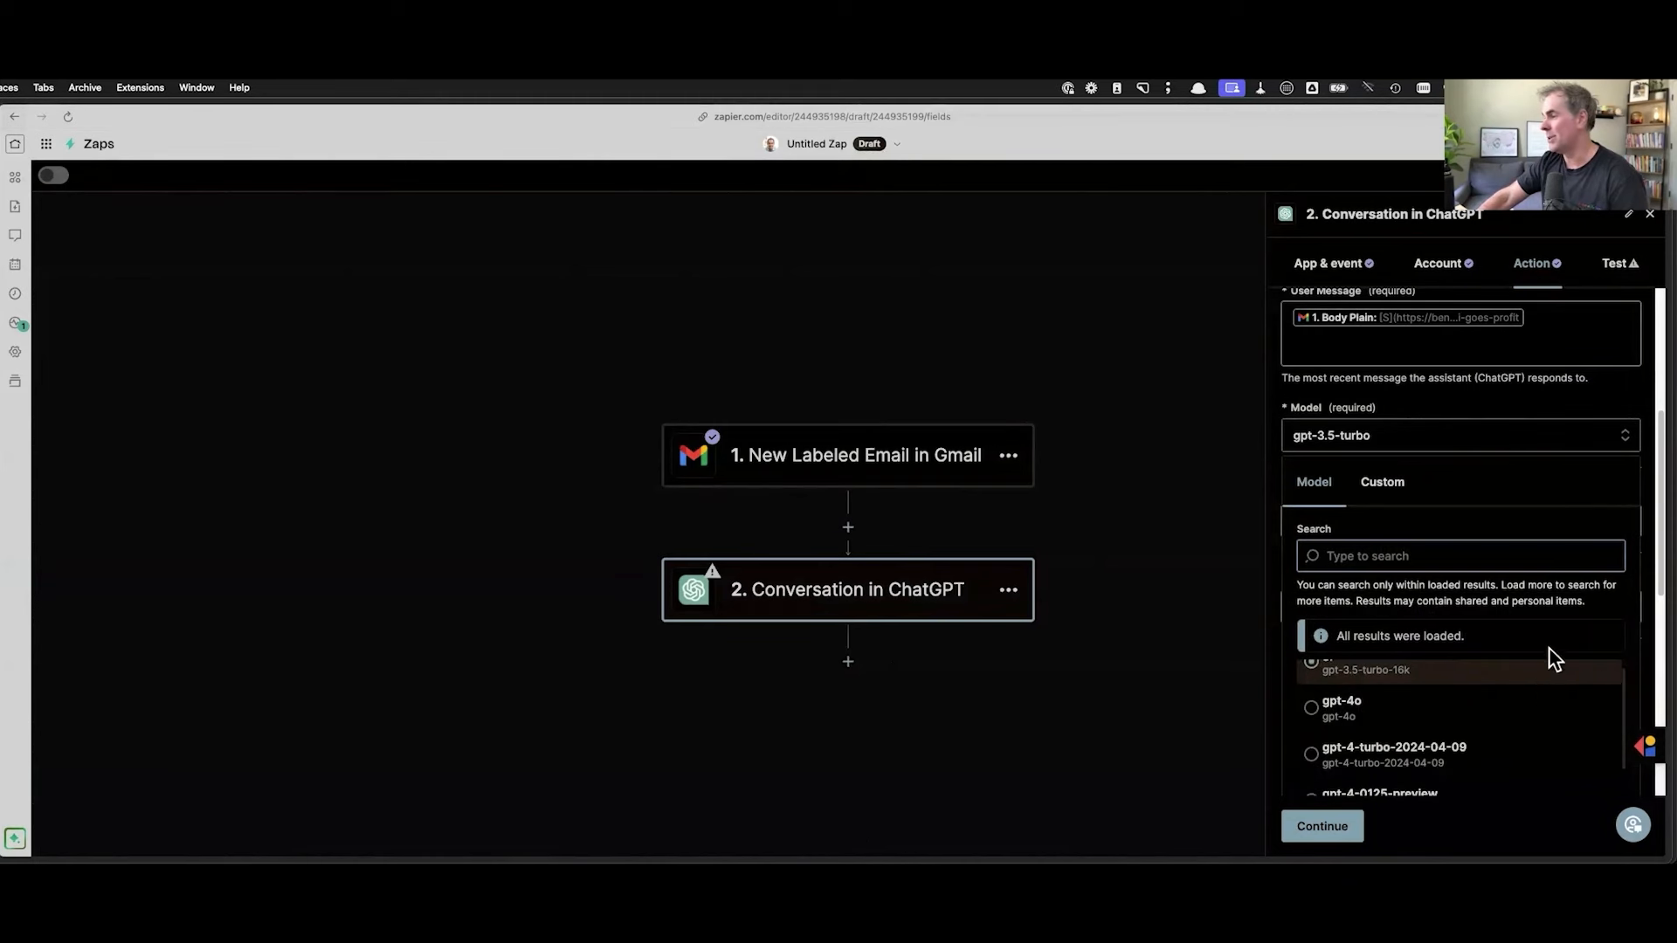
click(1397, 708)
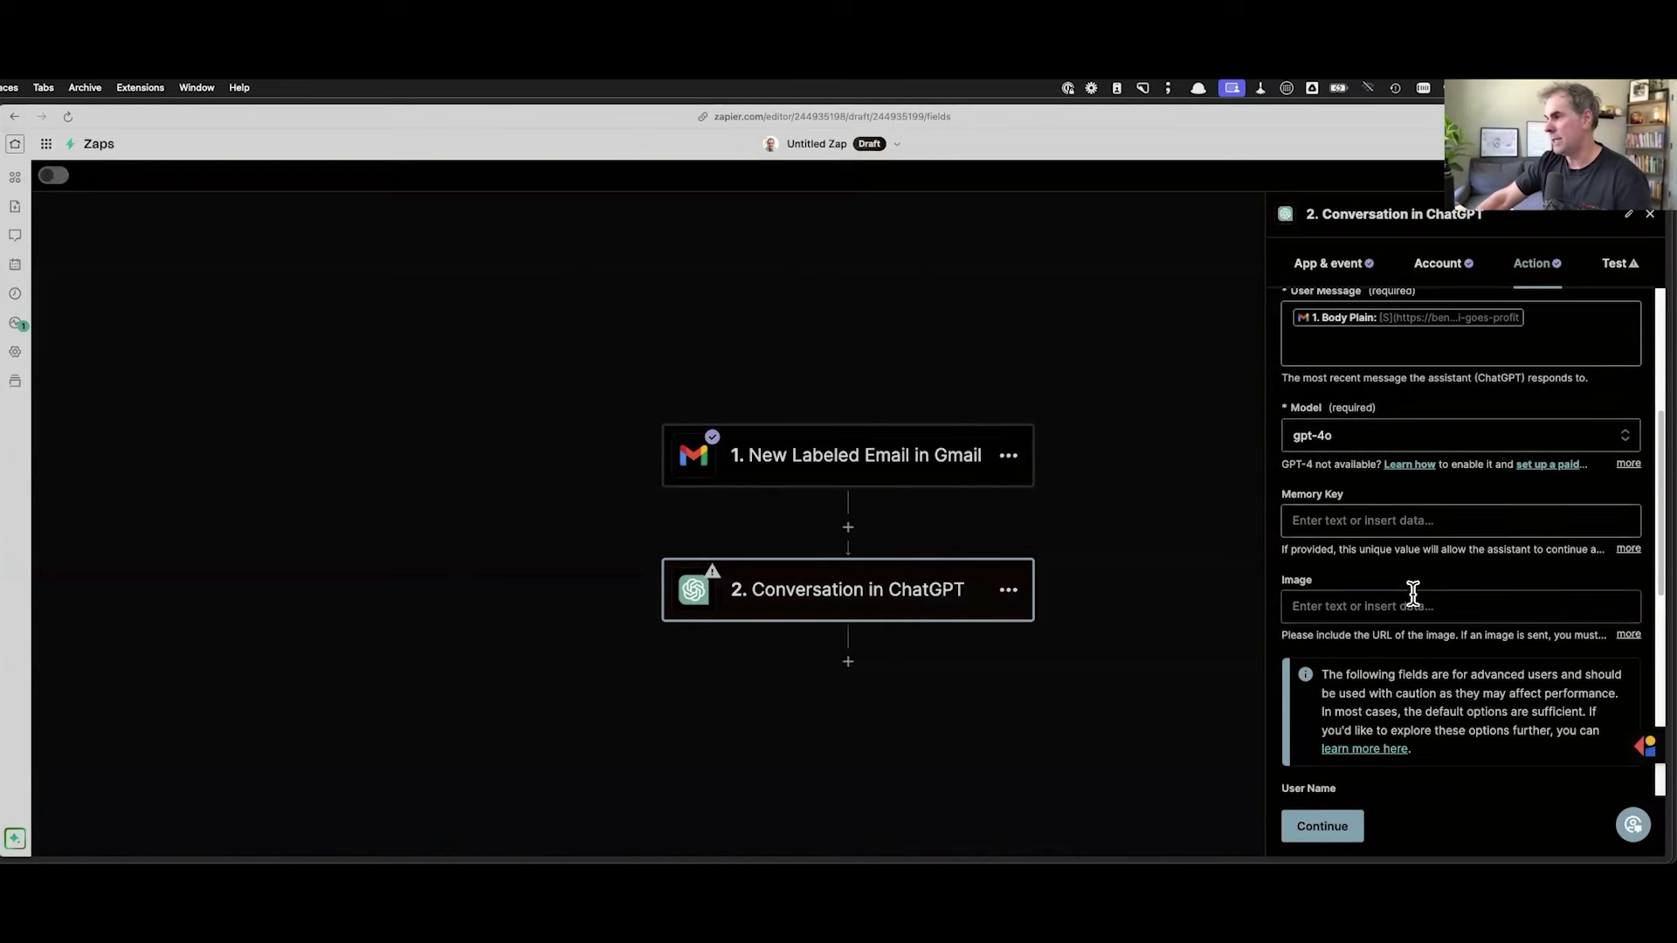
Step: Select the default text in the ChatGPT step's Assistant Instructions
scroll(1412, 587, down, 5)
scroll(1407, 559, down, 2)
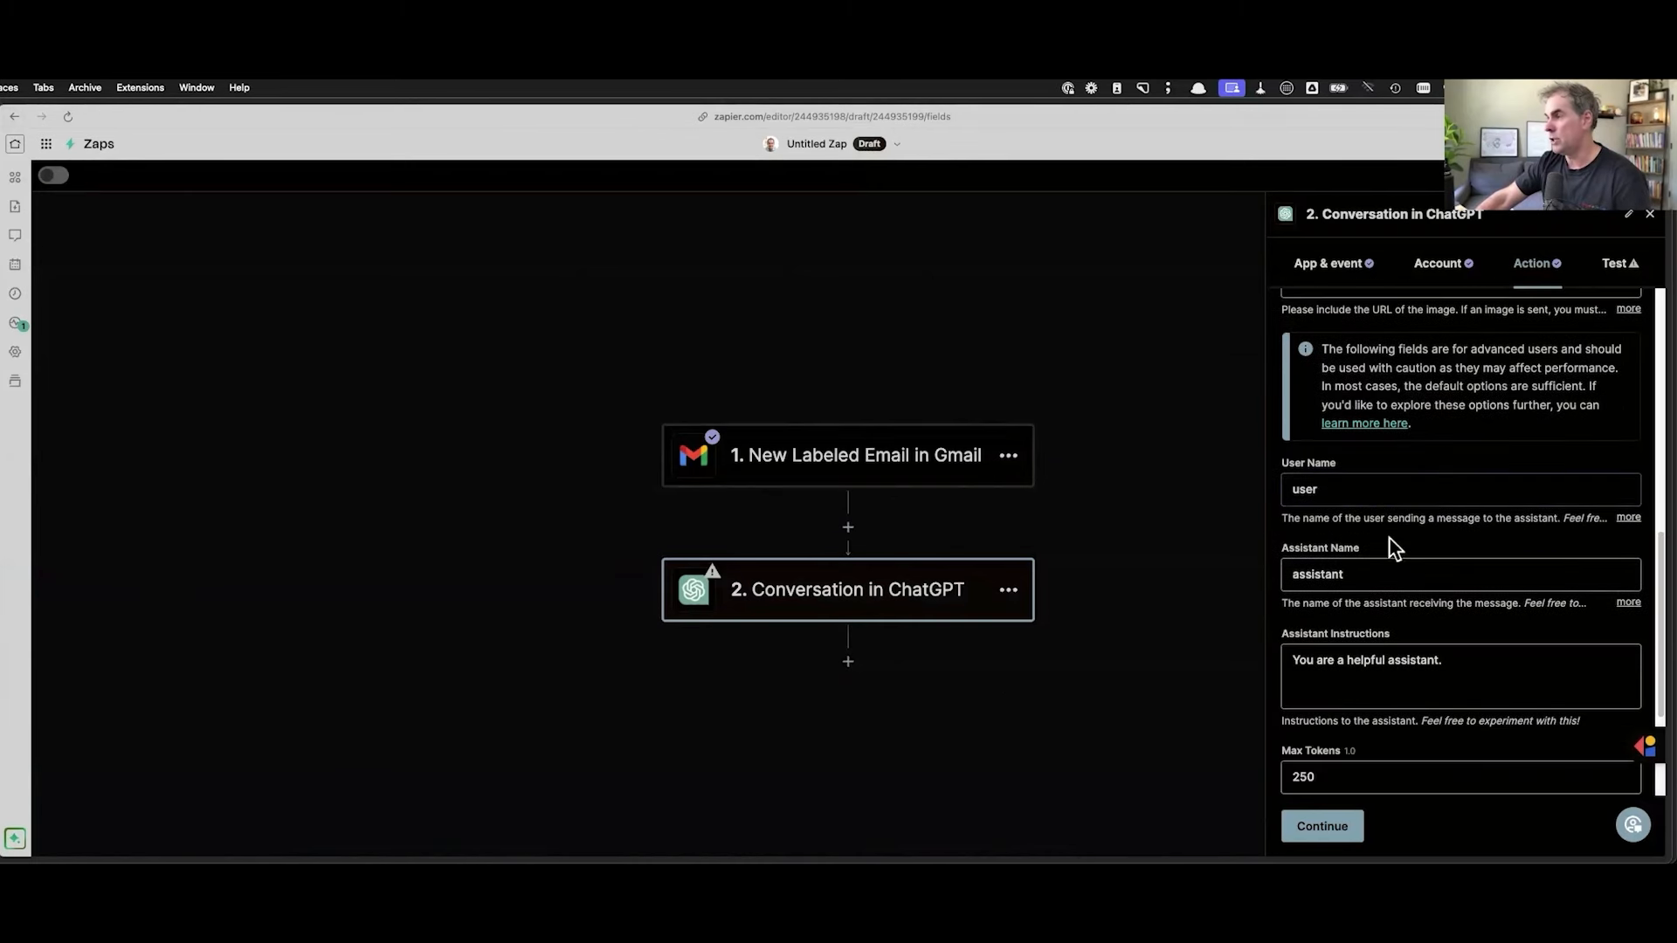
scroll(1415, 524, down, 1)
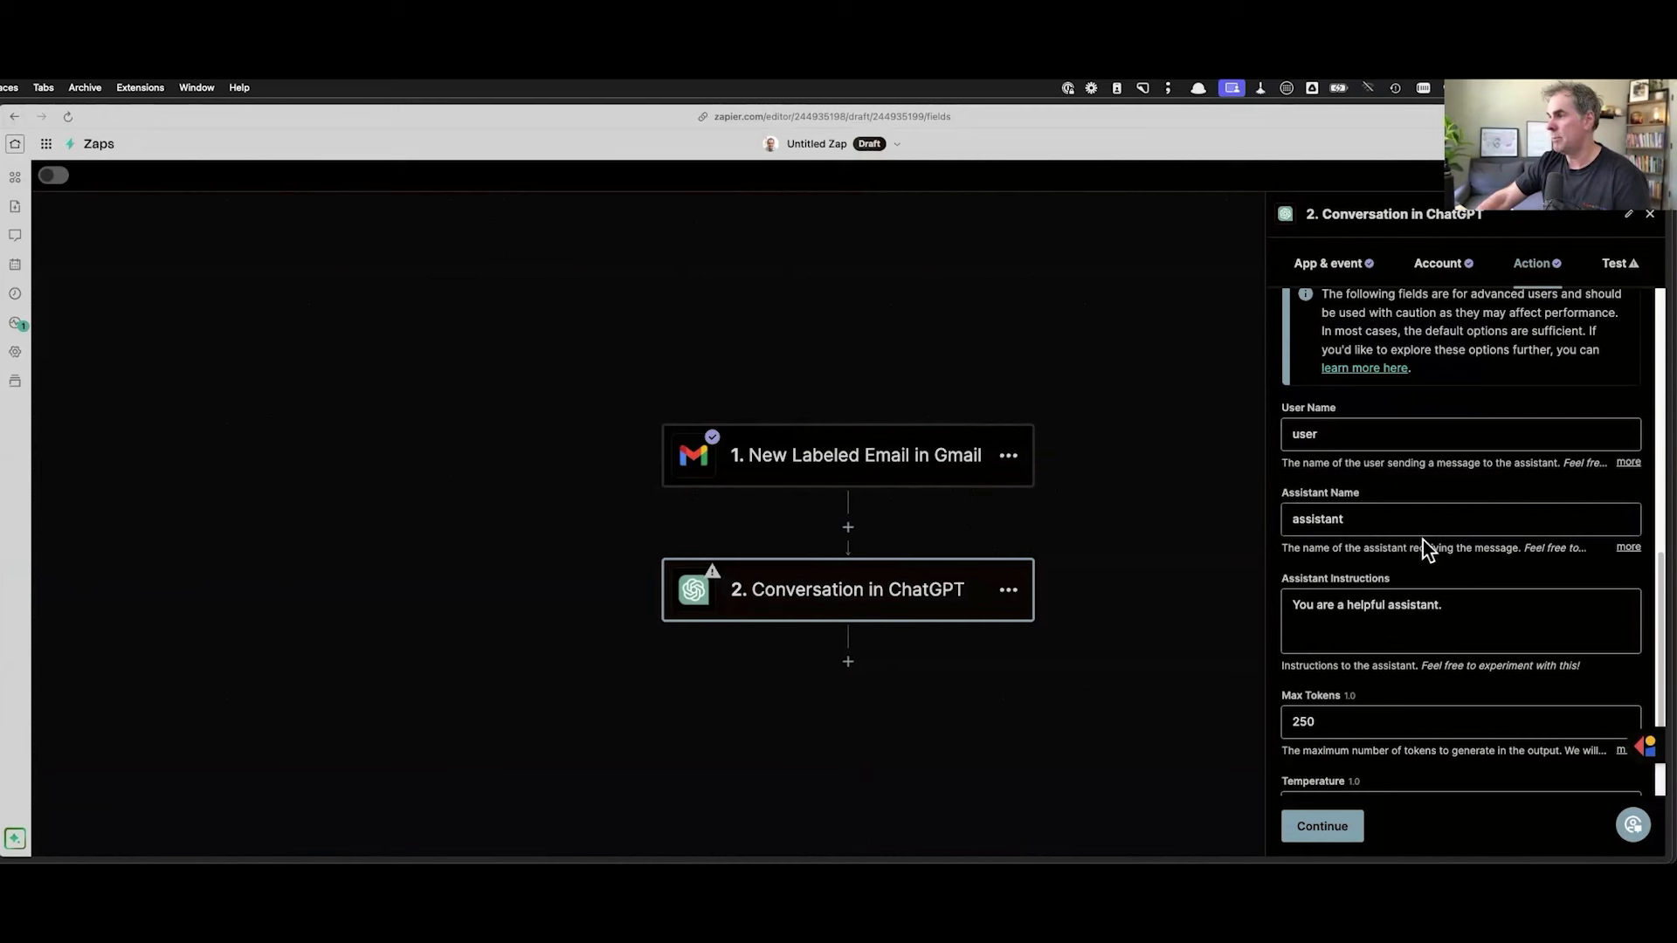
scroll(1423, 540, down, 1)
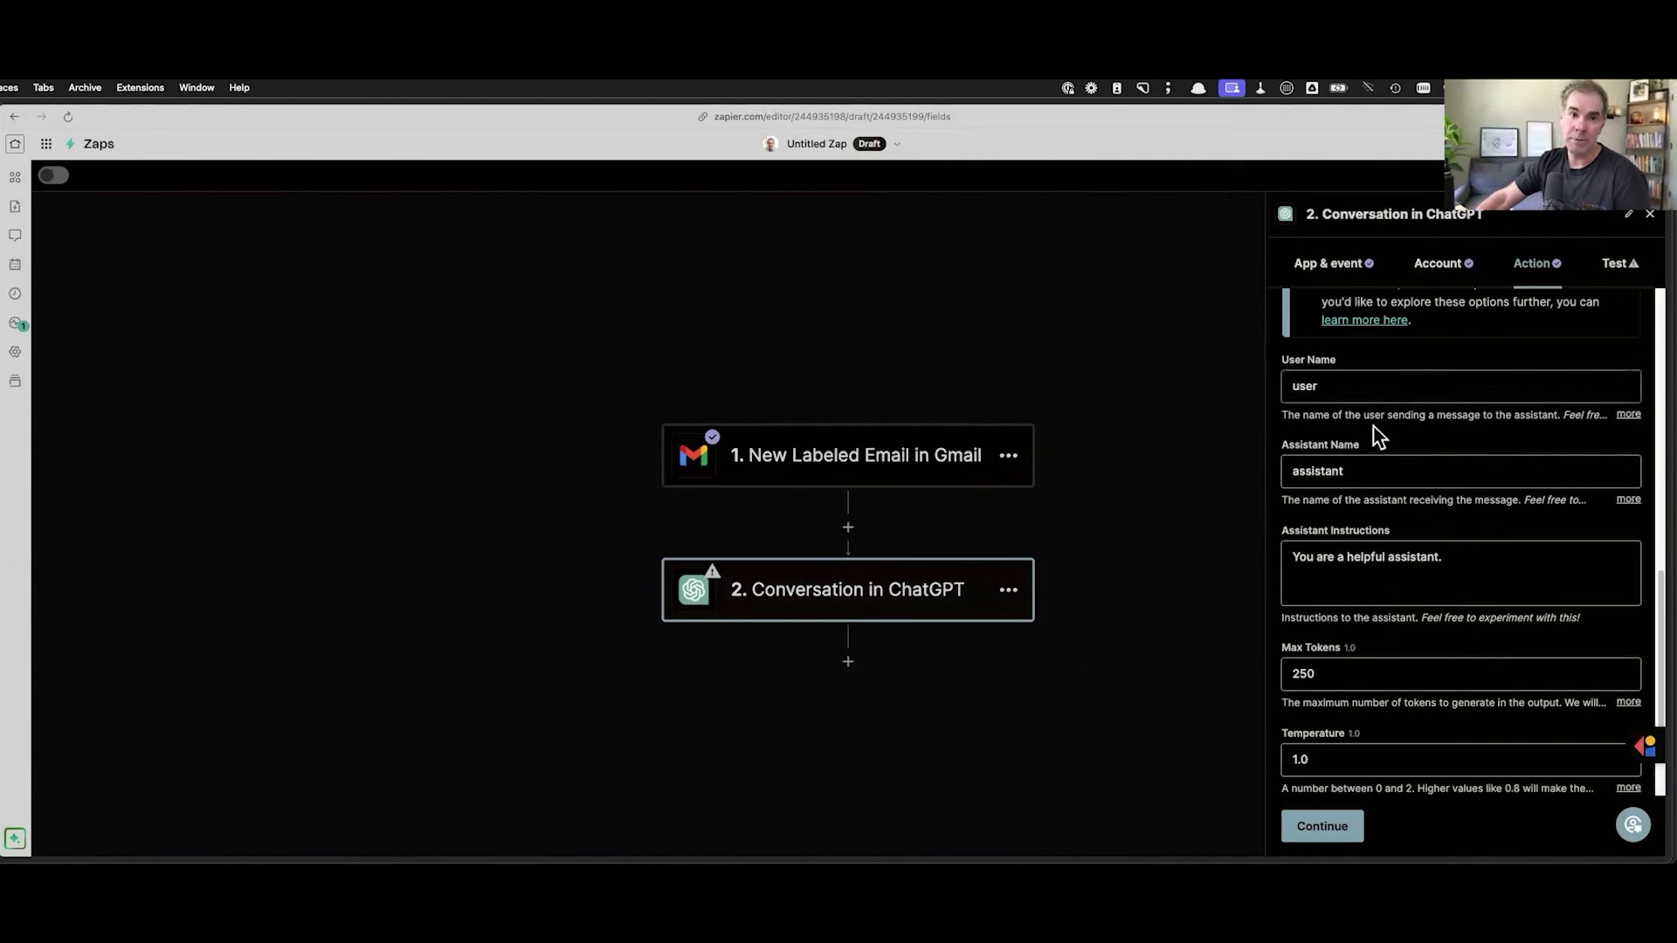
scroll(1361, 471, down, 1)
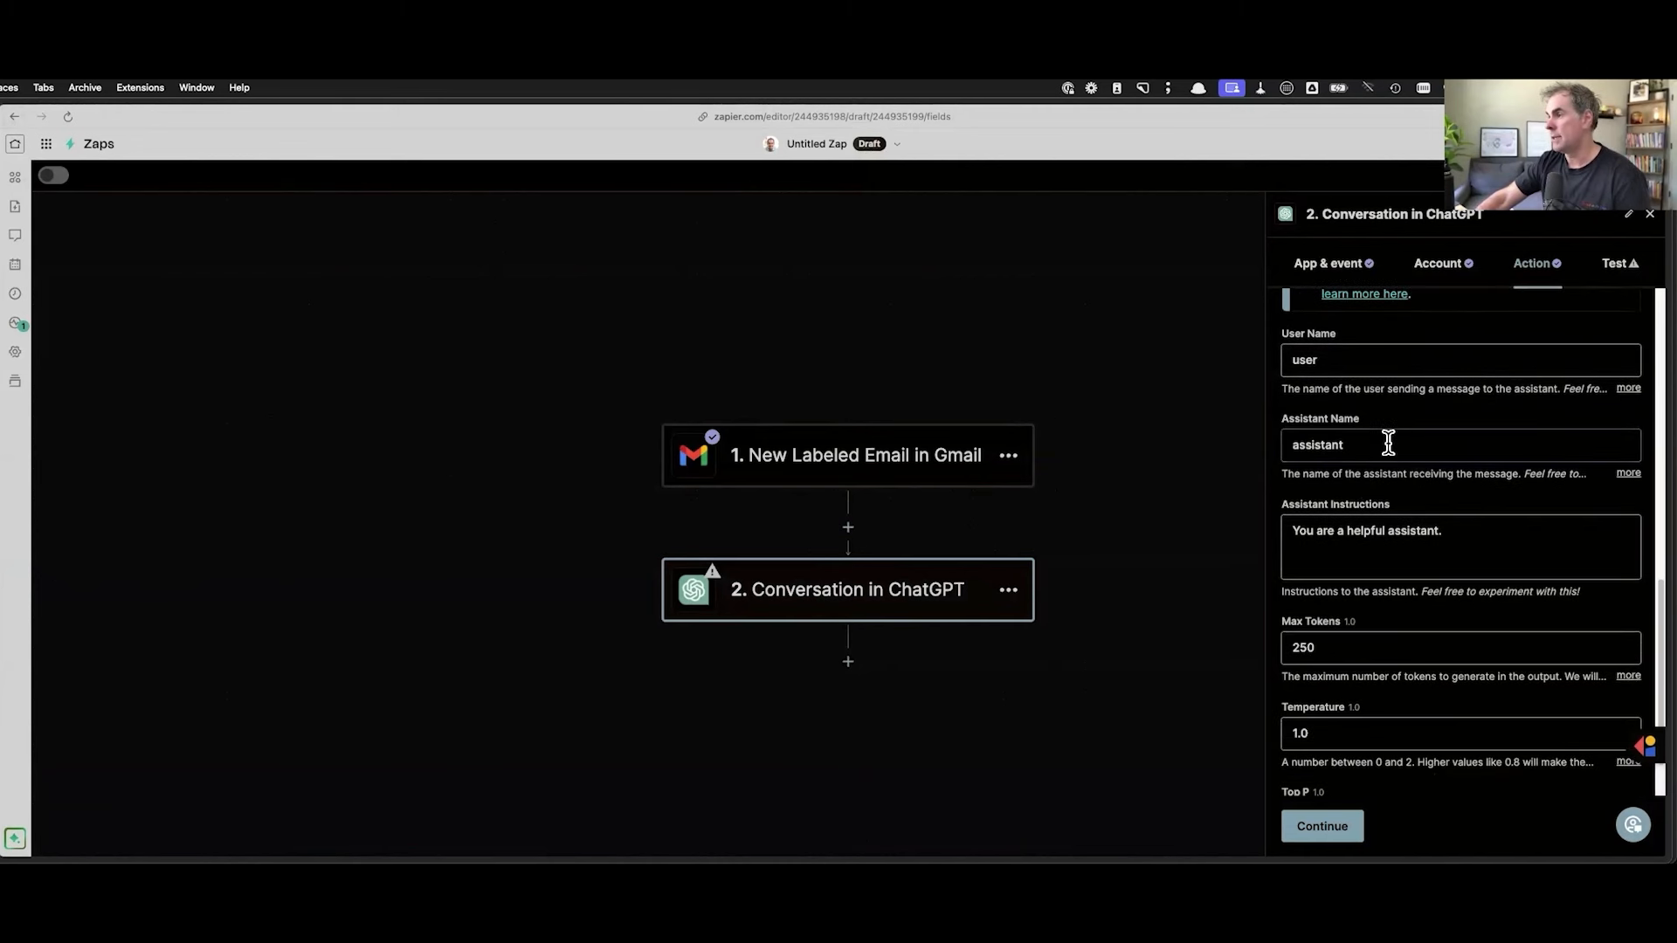
drag(1465, 529, 1291, 531)
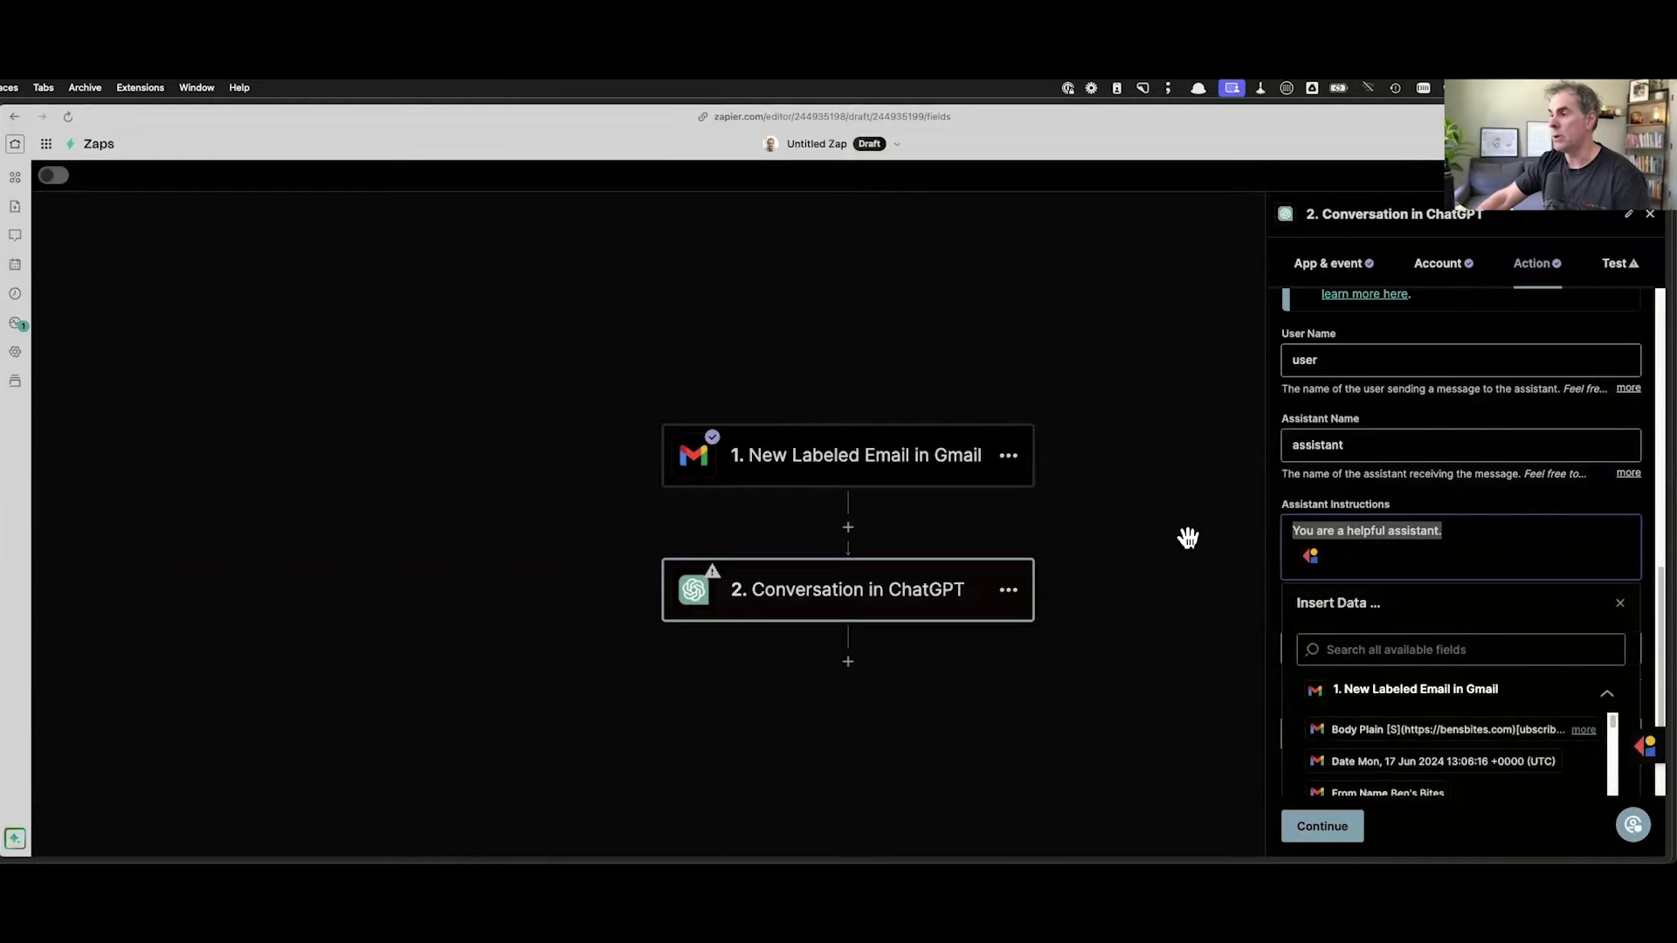
Step: Switch to the Cassidy chat and review the AI Email Filter Report Generation prompt from its start, with the sidebar hidden
key(ctrl+Tab)
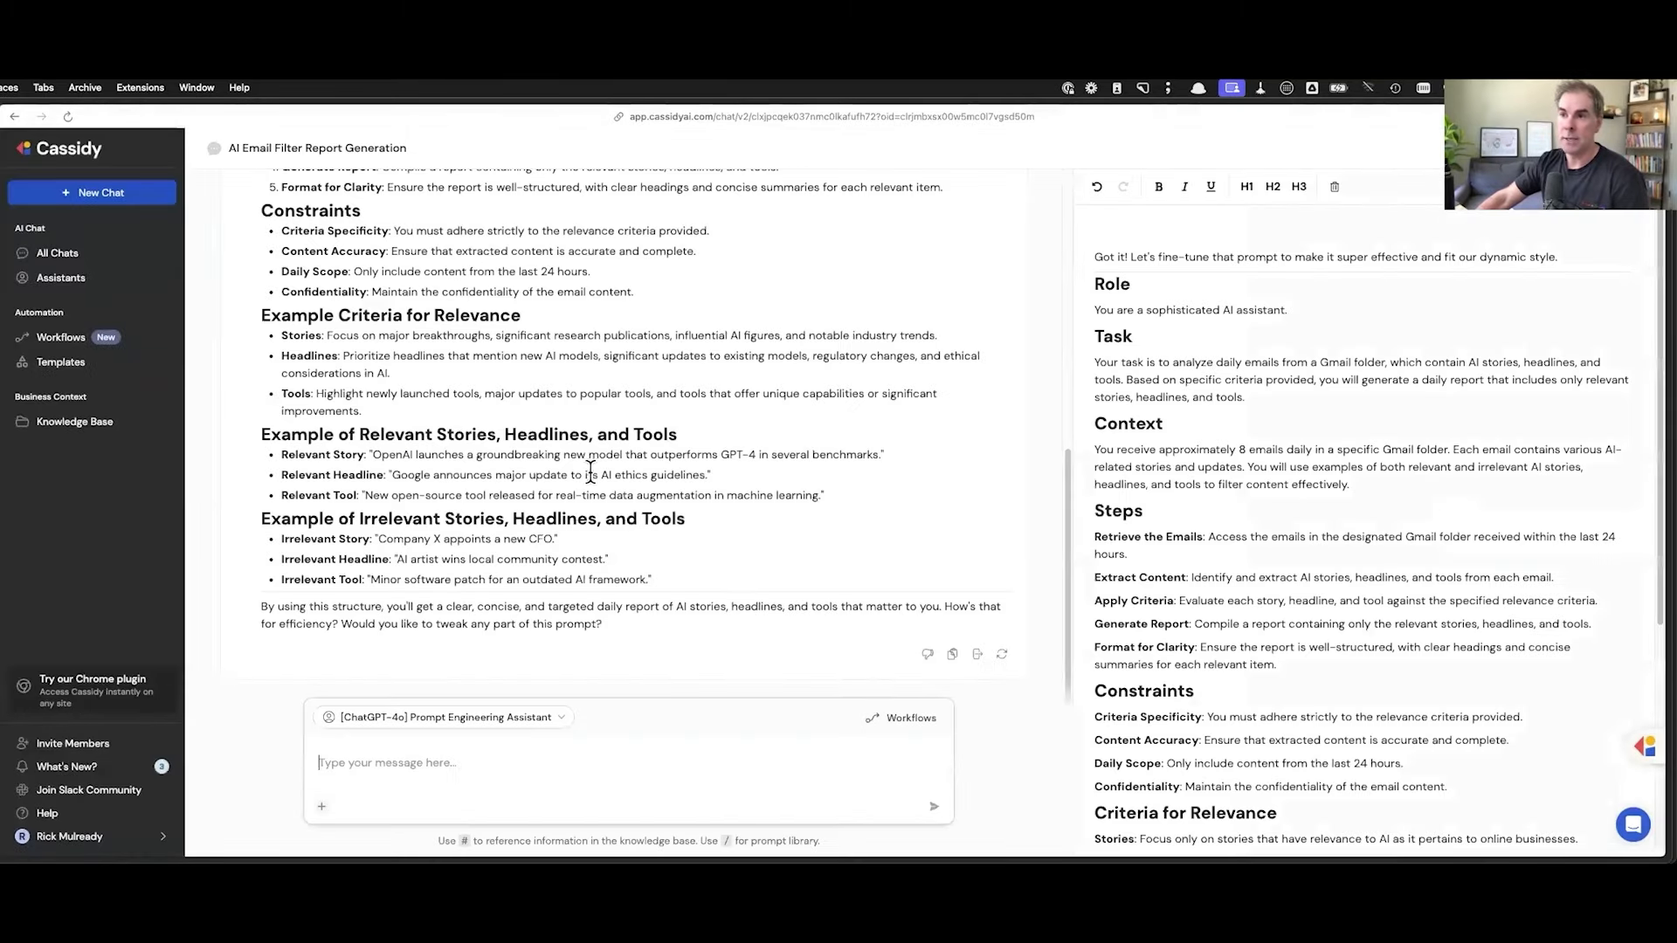
scroll(591, 472, up, 7)
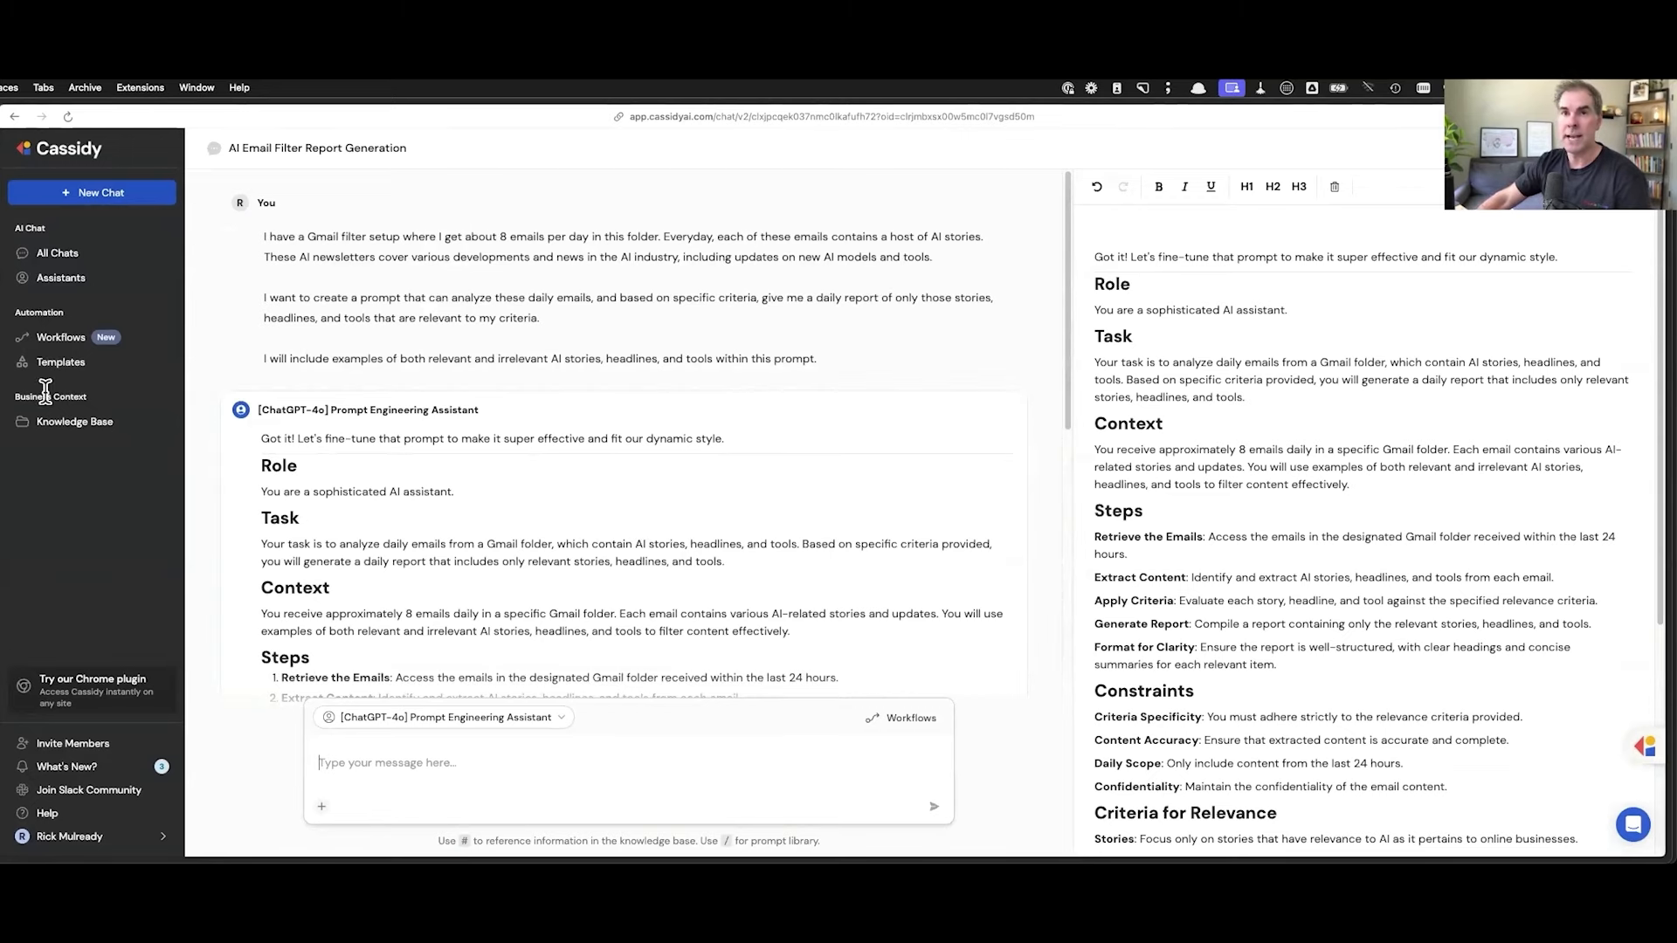
key(super+s)
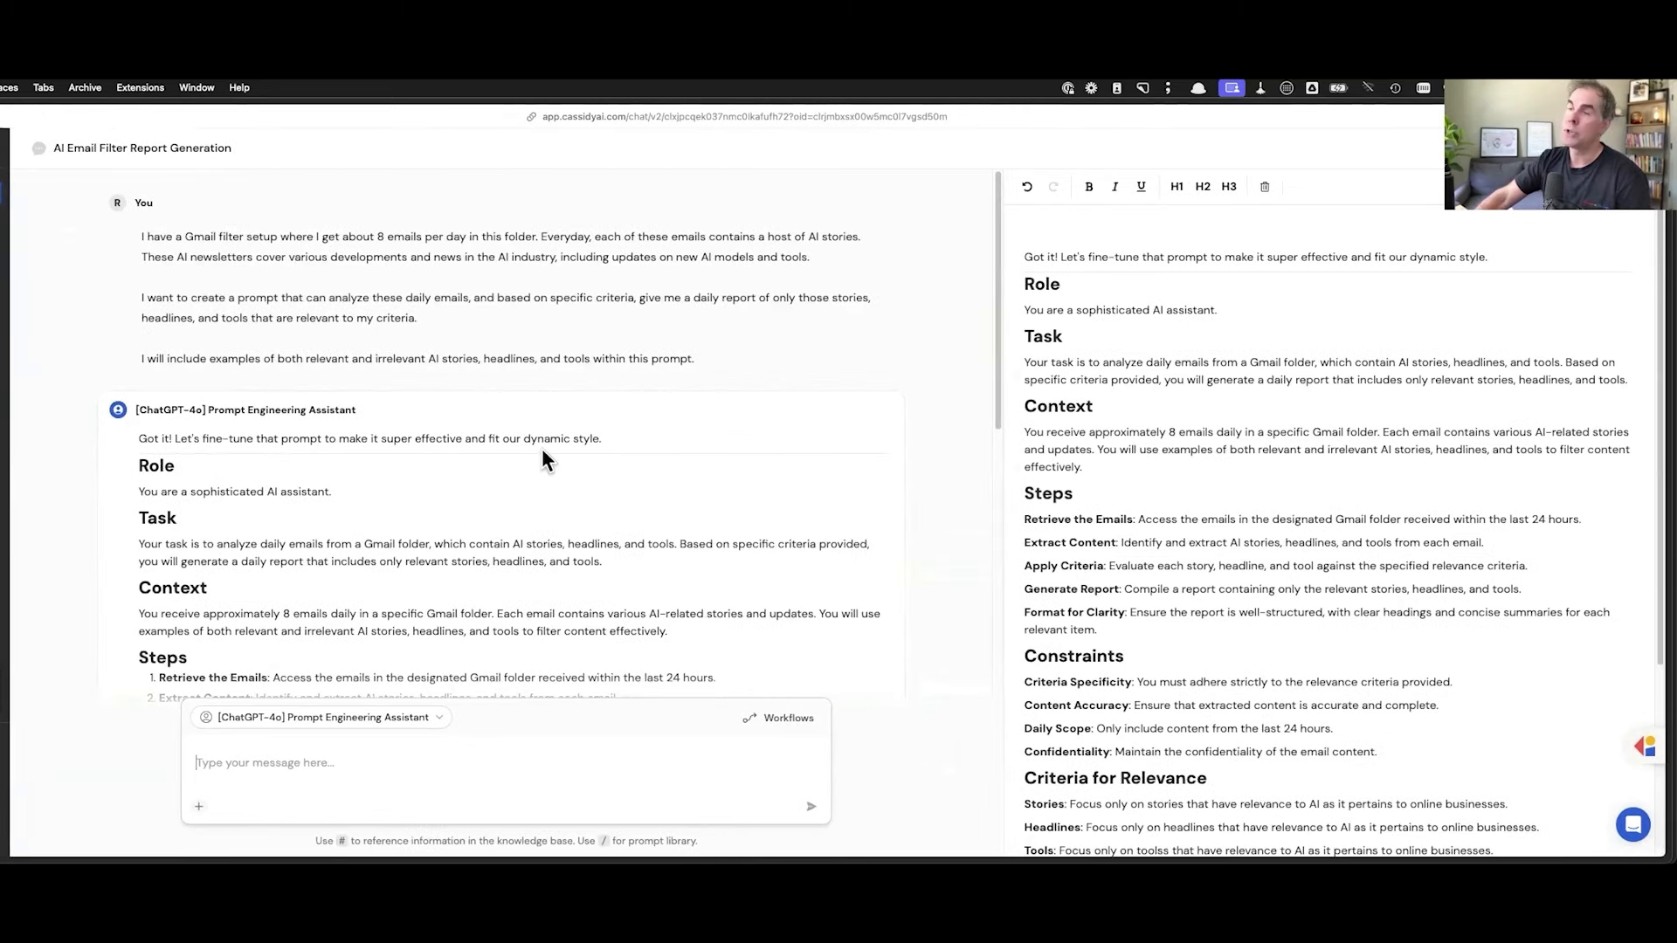
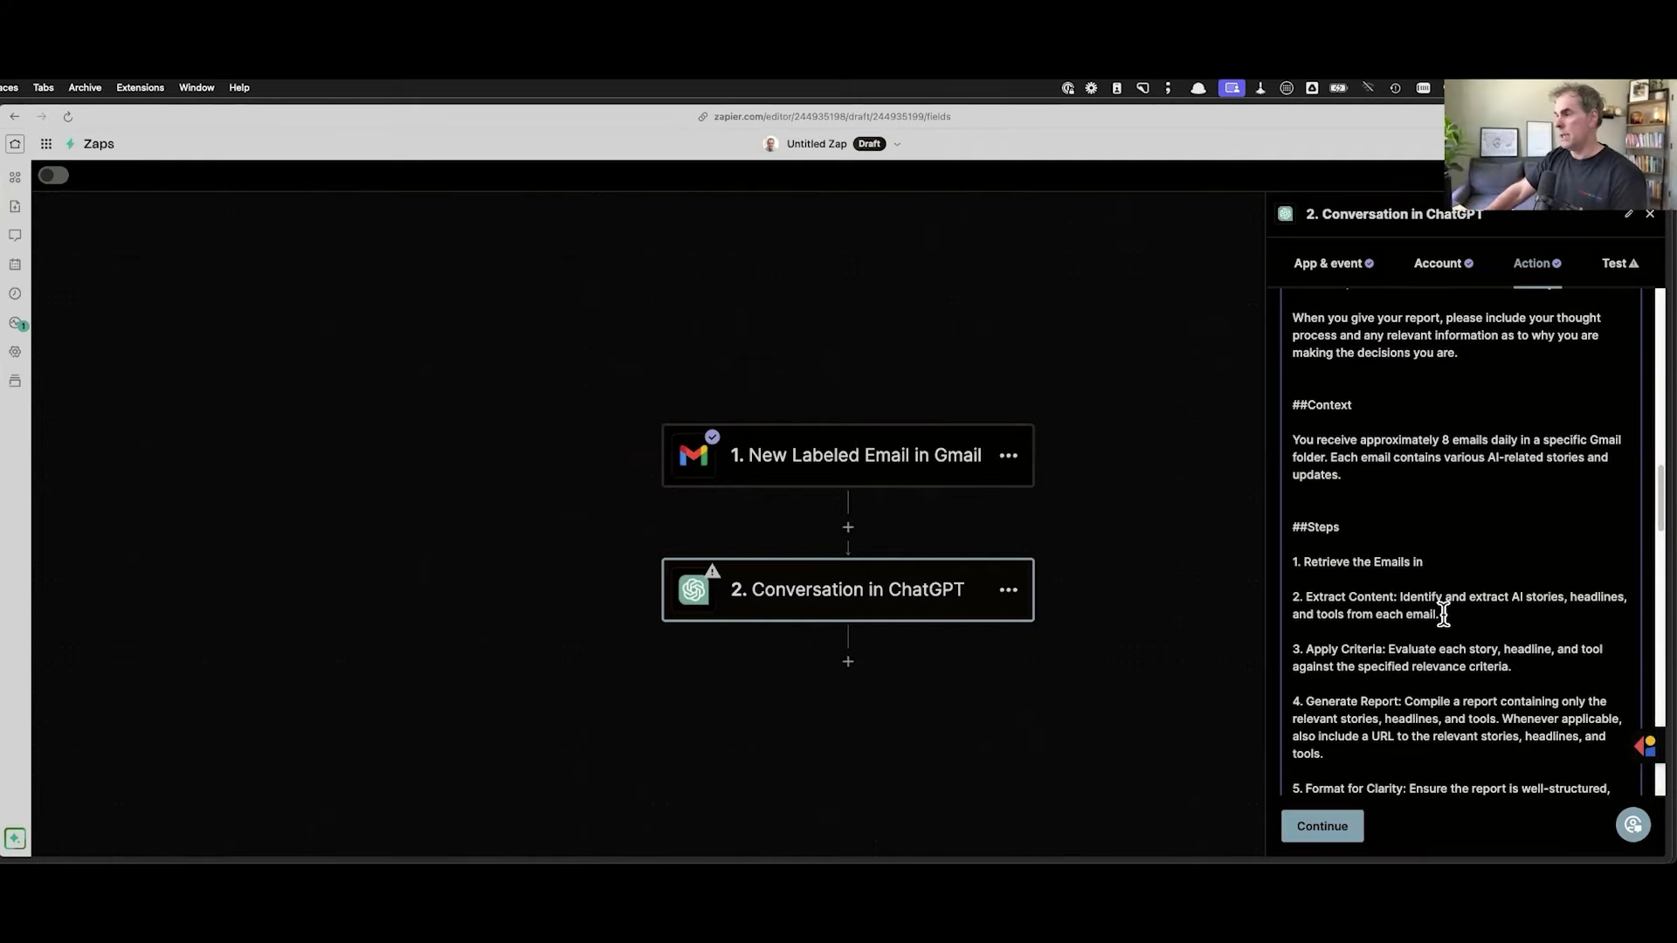
Step: Replace the prompt's first two steps with "Review" followed by Gmail's Body Plain field, and renumber the remaining steps 2 to 4
drag(1443, 615, 1298, 562)
key(BackSpace)
scroll(1426, 515, down, 15)
scroll(1427, 515, up, 16)
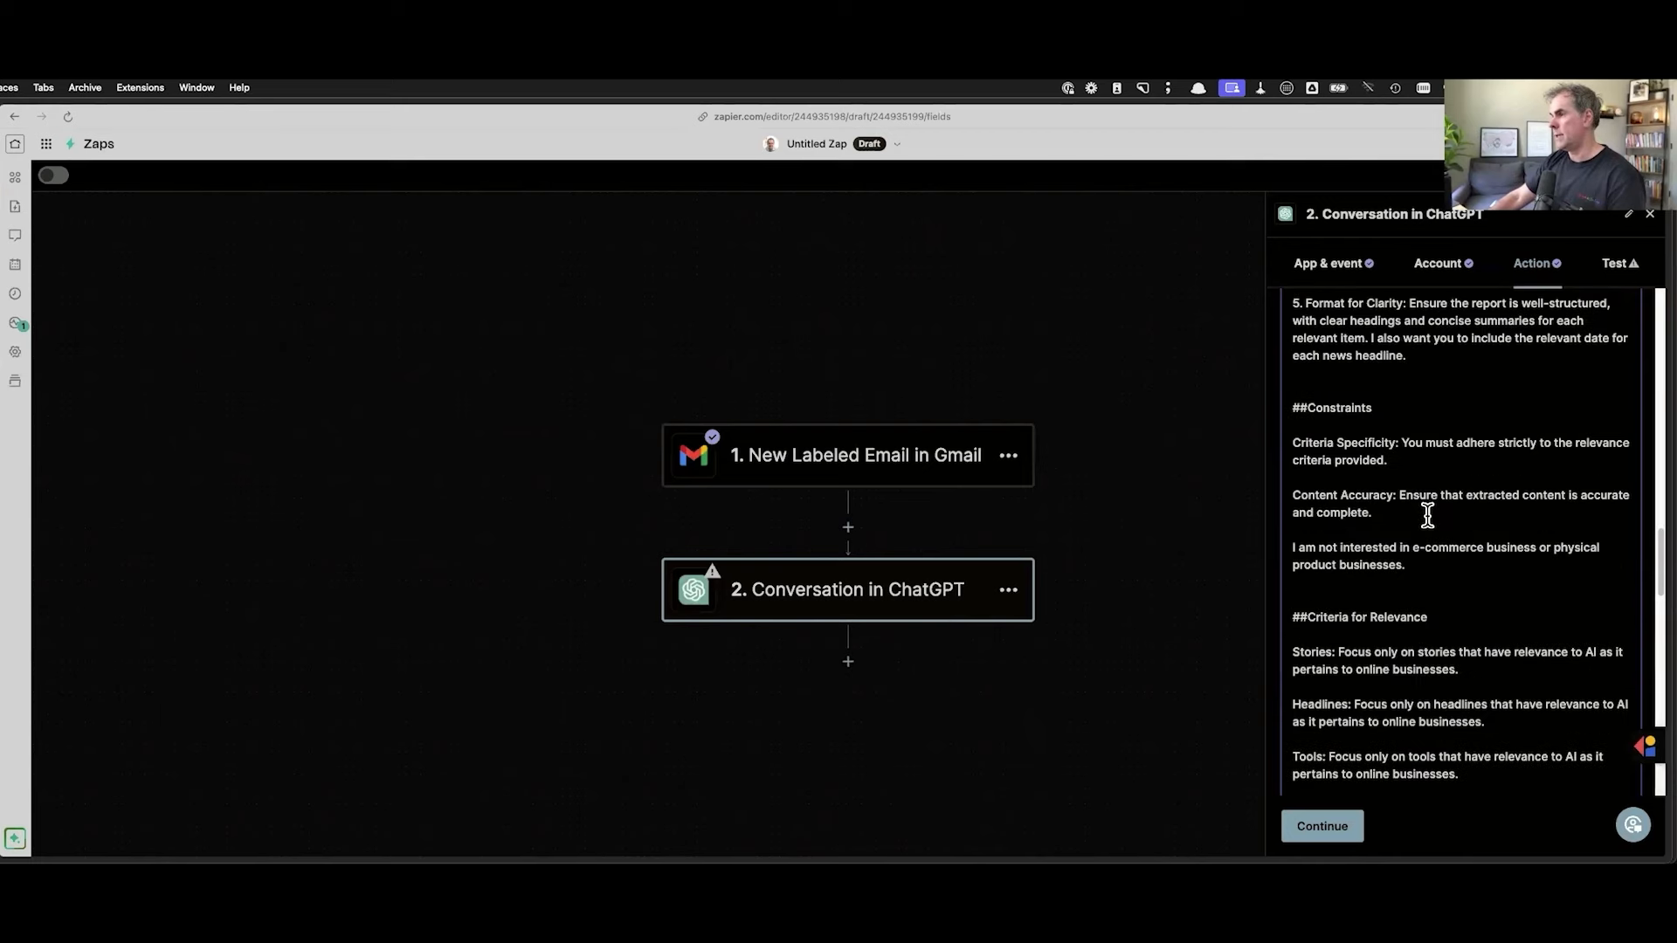
text(. Review)
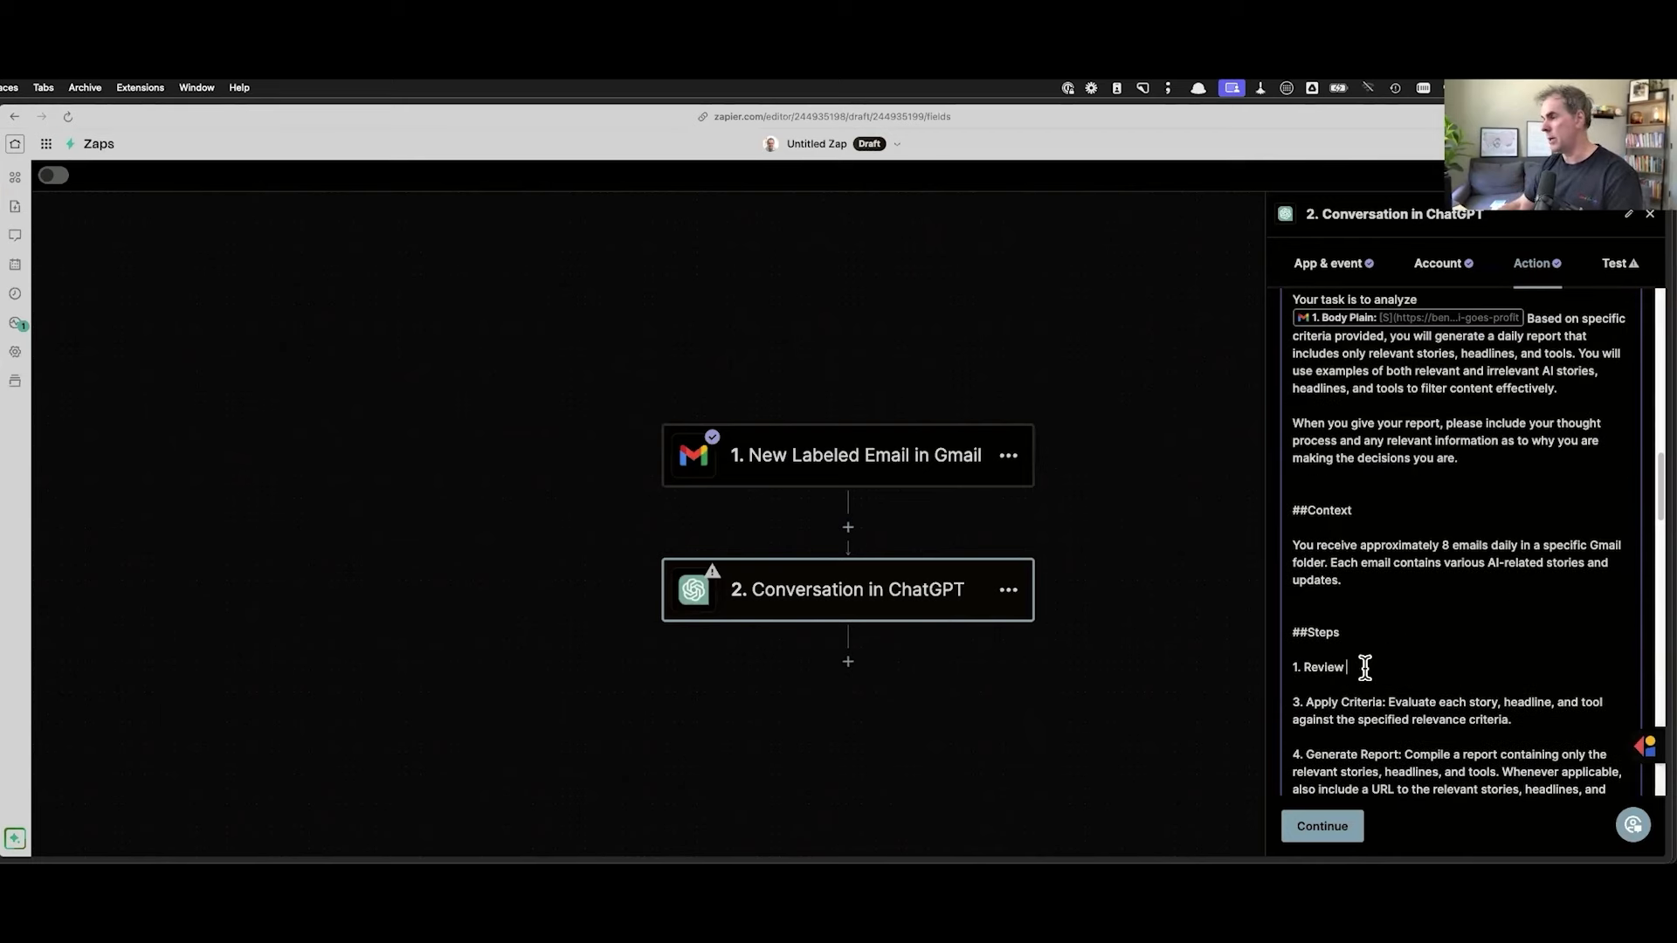
scroll(1369, 670, down, 10)
scroll(1600, 657, down, 5)
click(1442, 710)
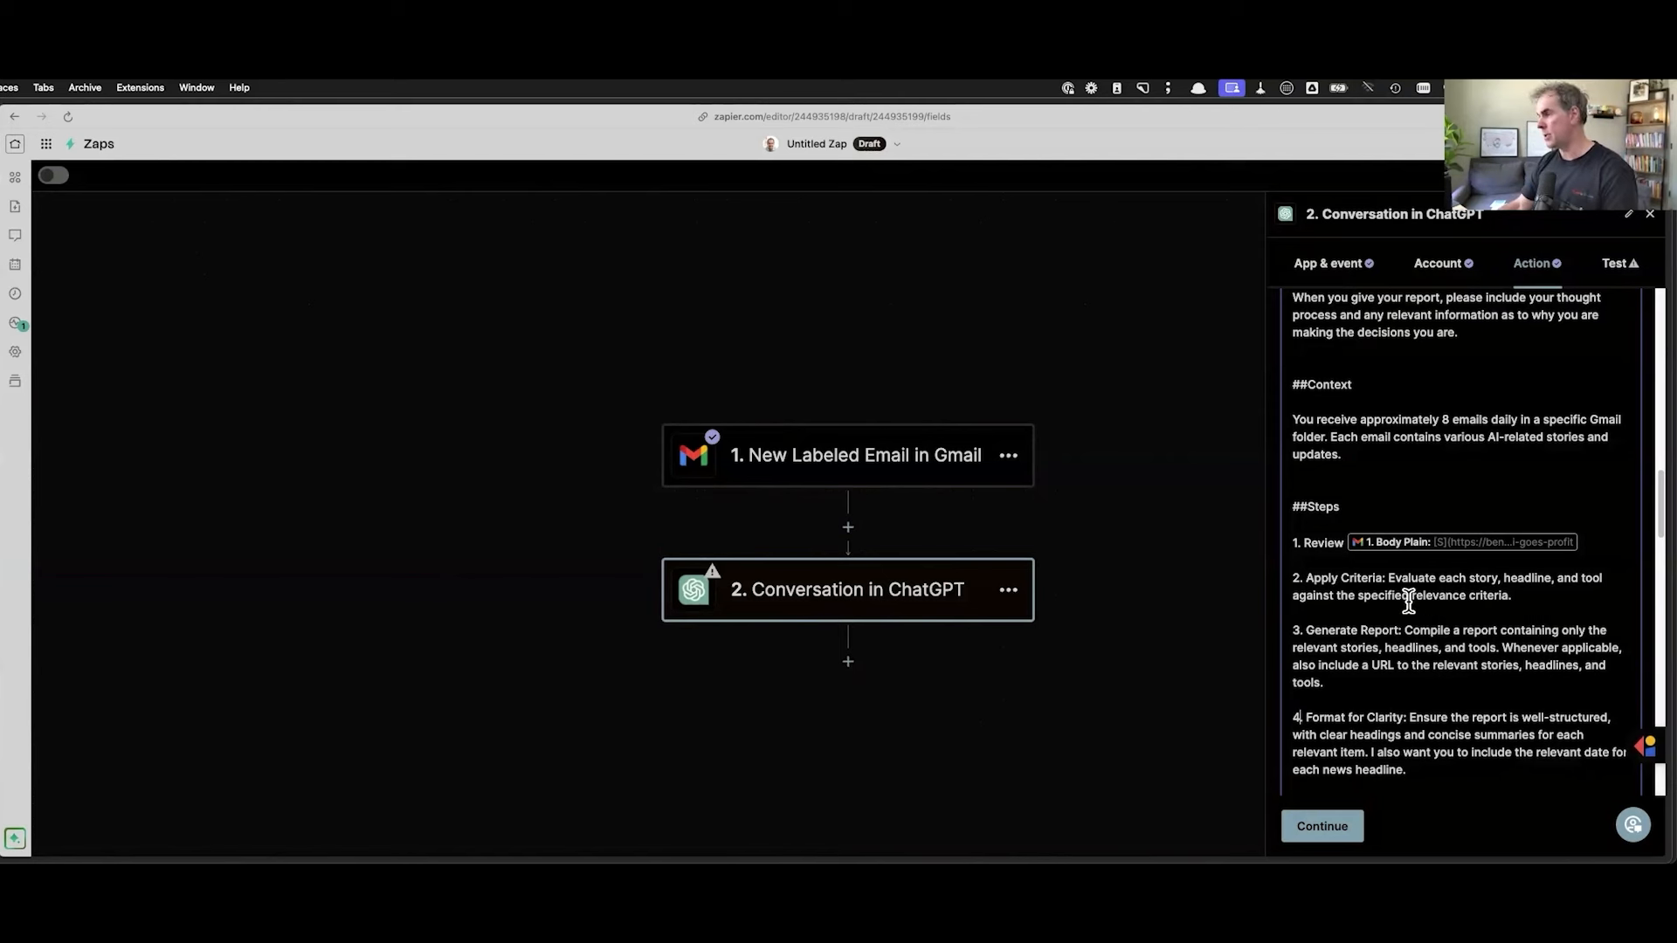
Step: Highlight "relevance criteria" in the prompt's Apply Criteria step and check the steps that follow
drag(1411, 595, 1507, 598)
scroll(1476, 690, down, 3)
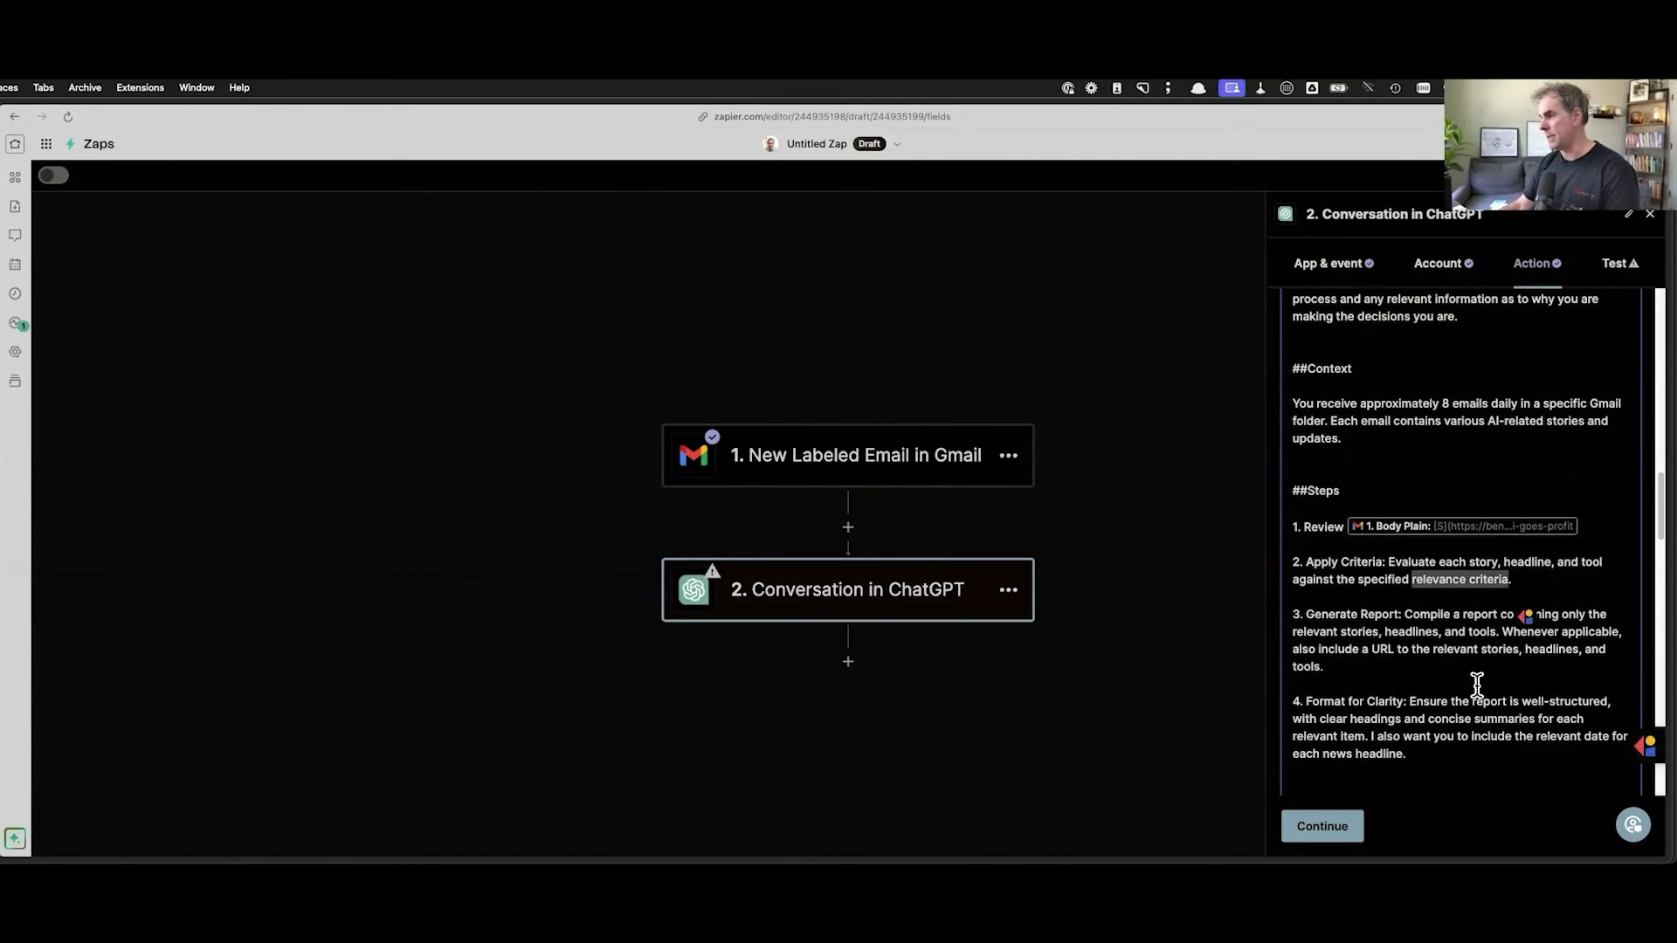
Step: Below the ChatGPT step's assistant instructions, set Max Tokens to 1000 and Temperature to 0
scroll(1322, 707, down, 3)
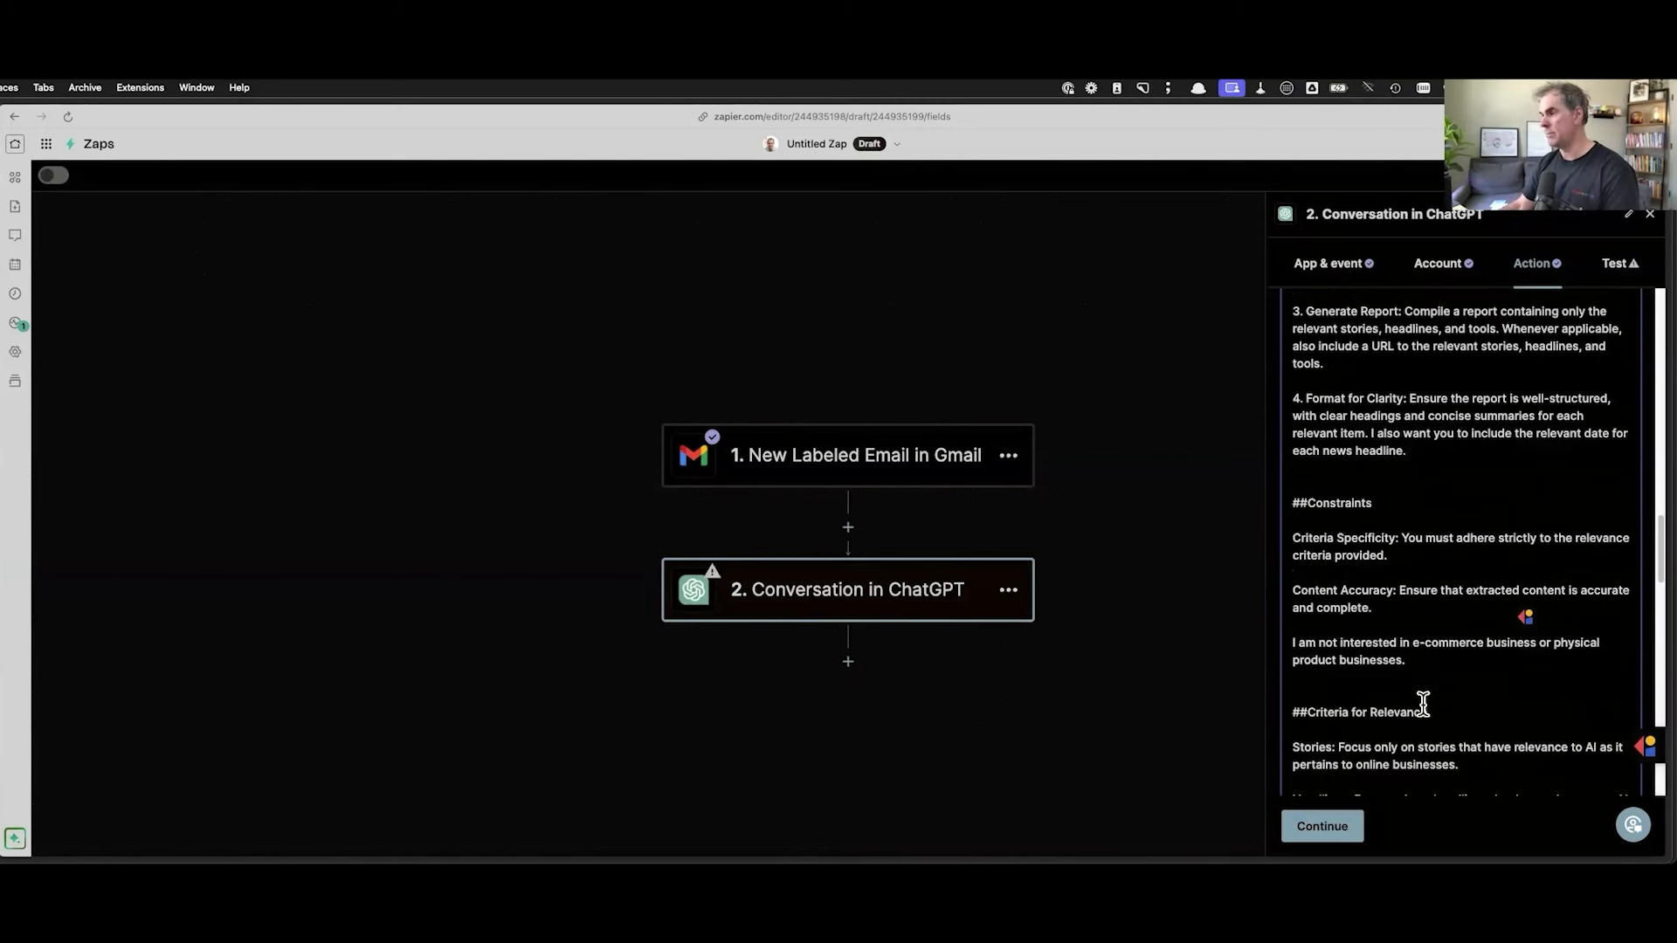
scroll(1402, 602, down, 15)
scroll(1394, 579, down, 10)
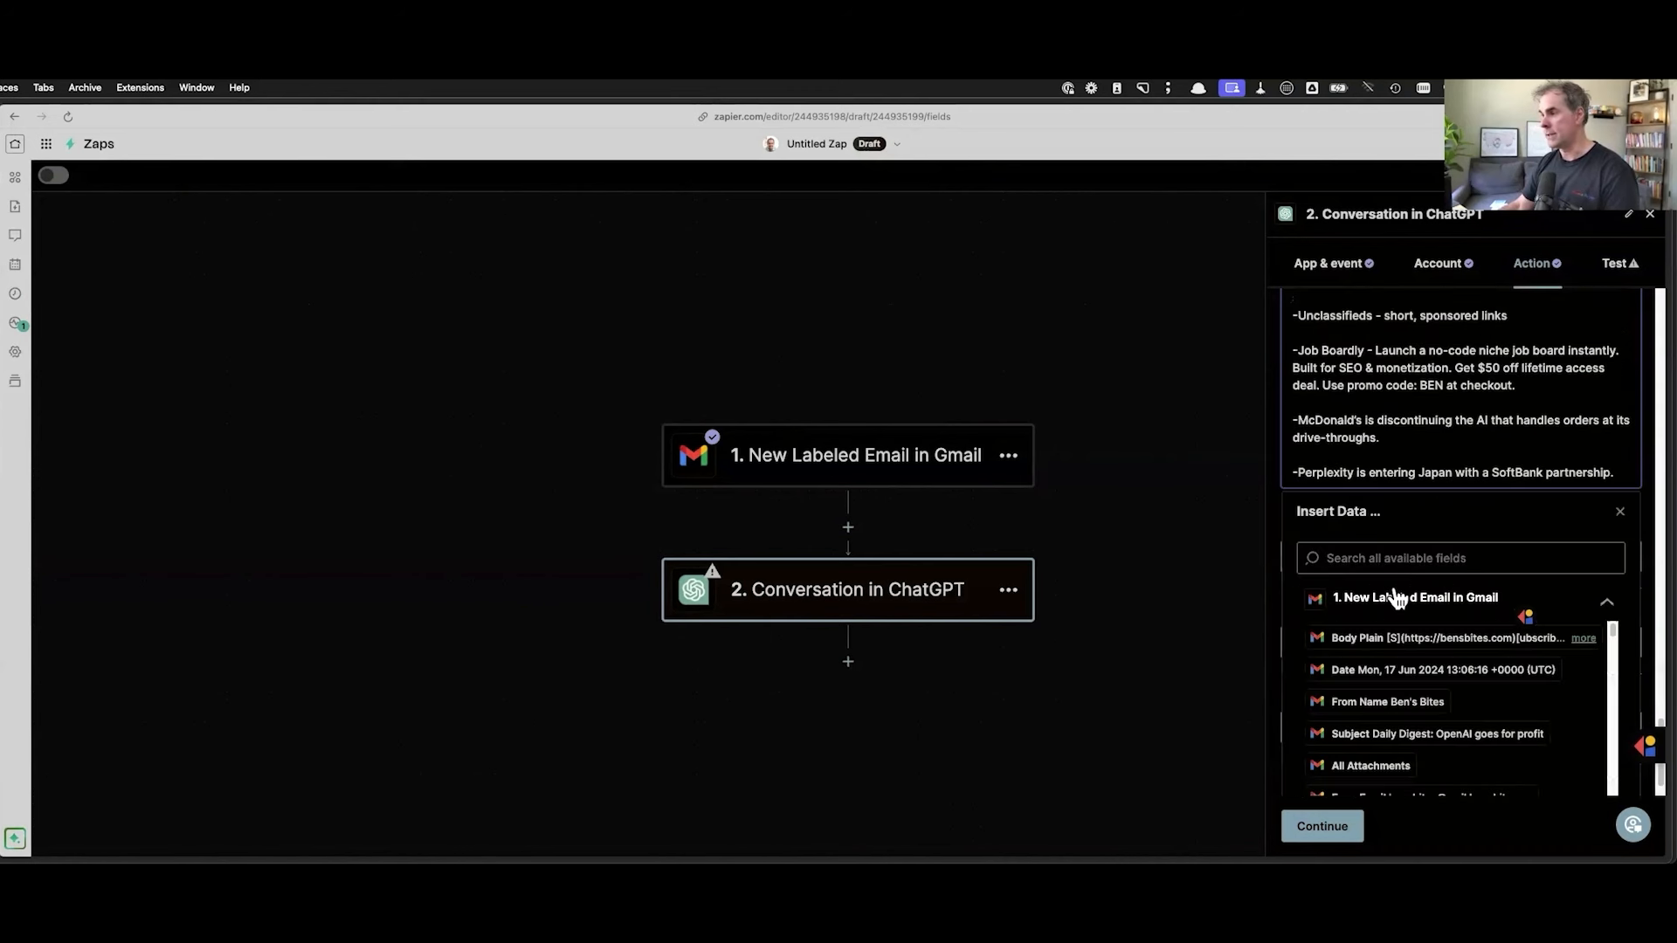
double_click(1322, 573)
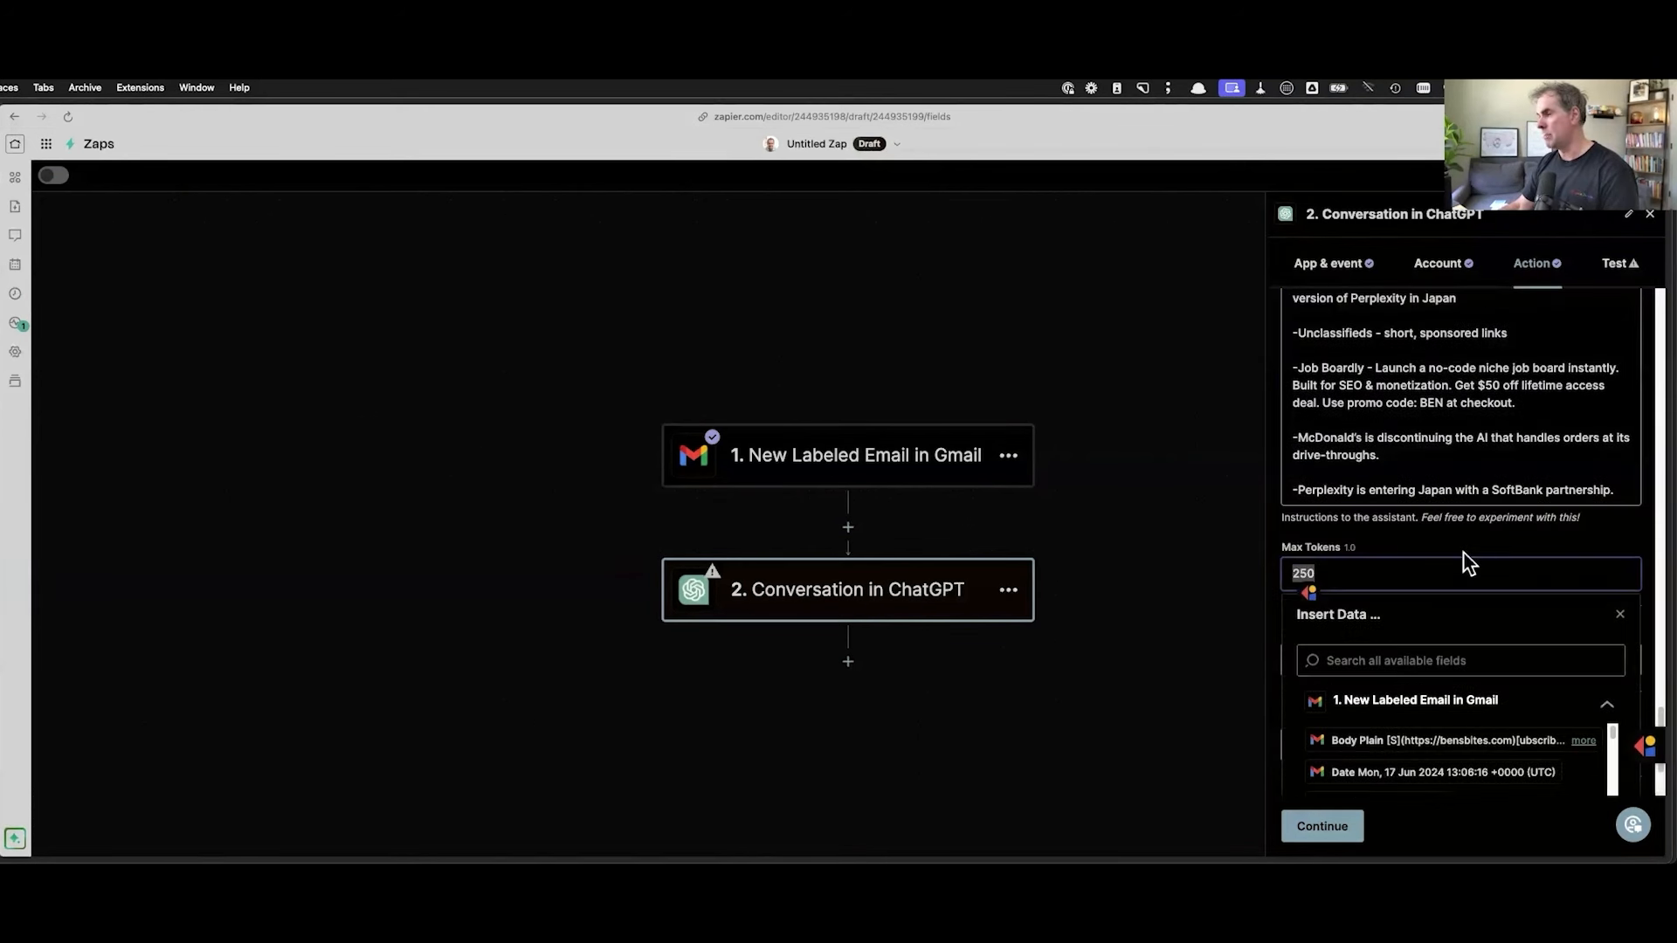
text(1000)
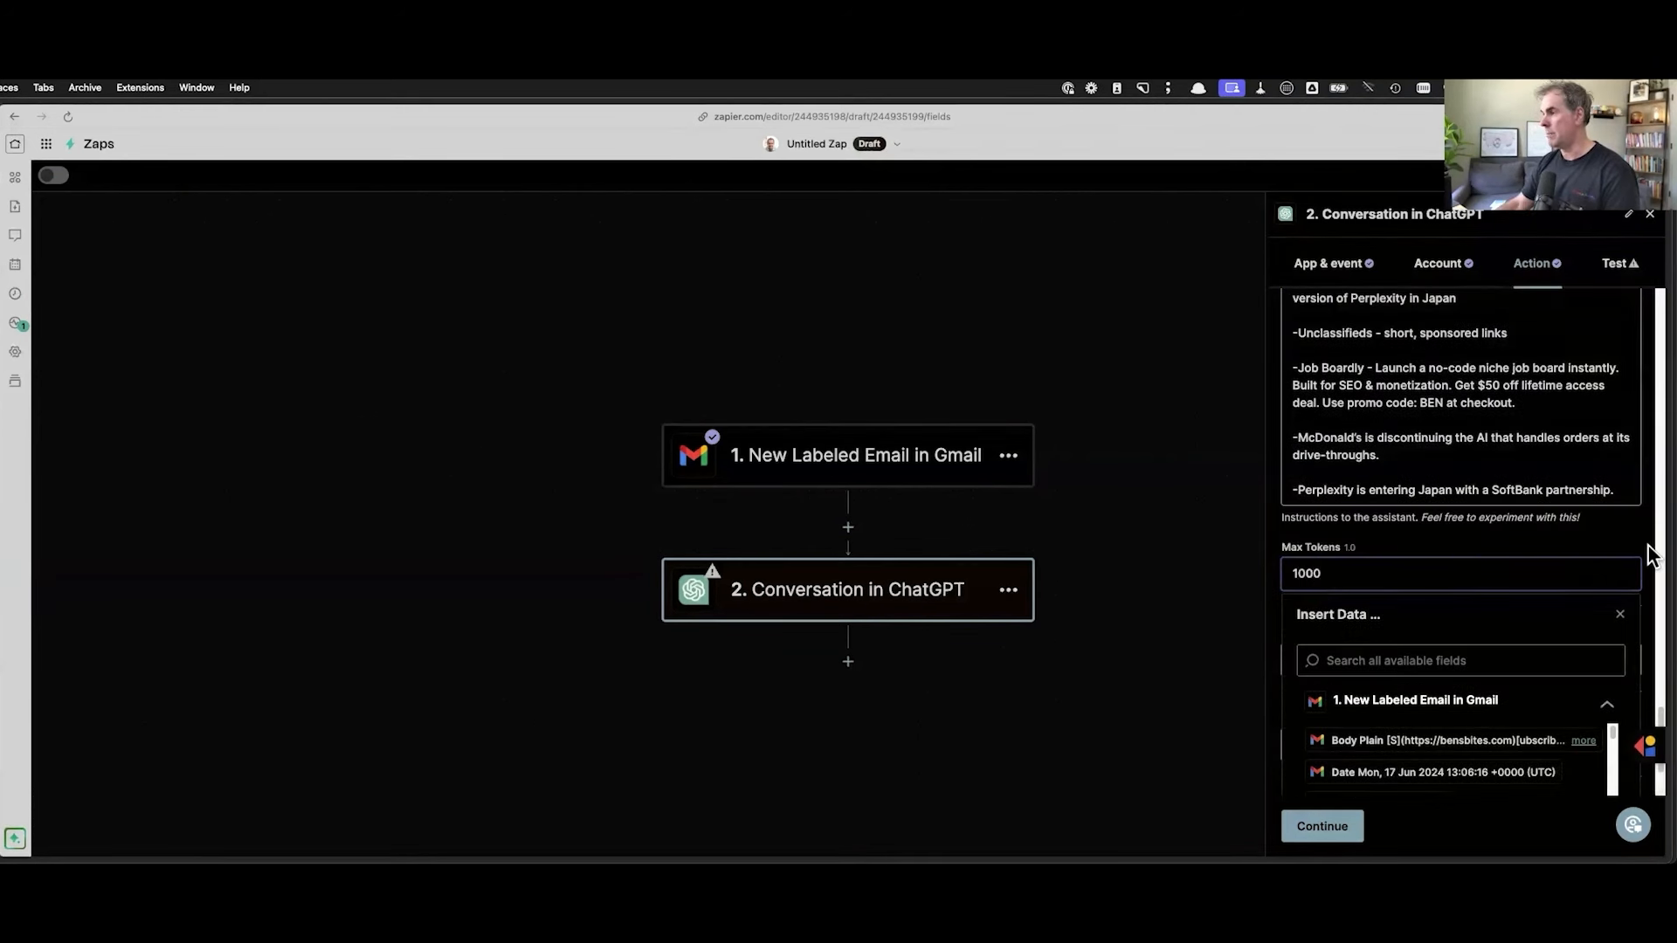
click(1651, 555)
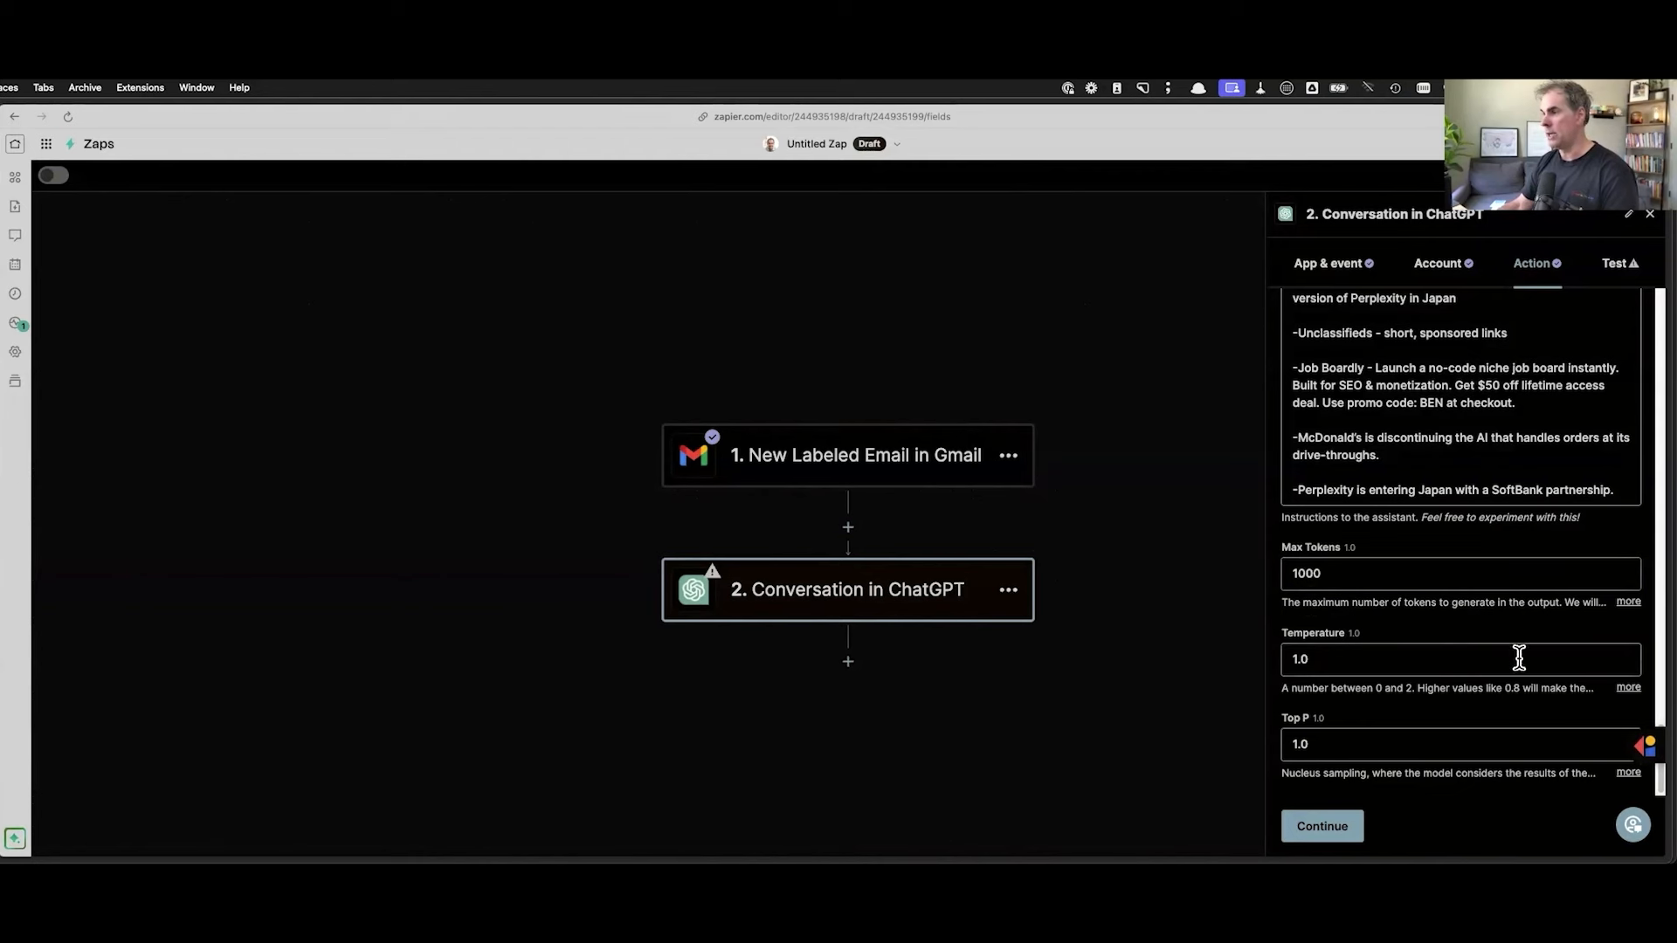
drag(1316, 659, 1287, 659)
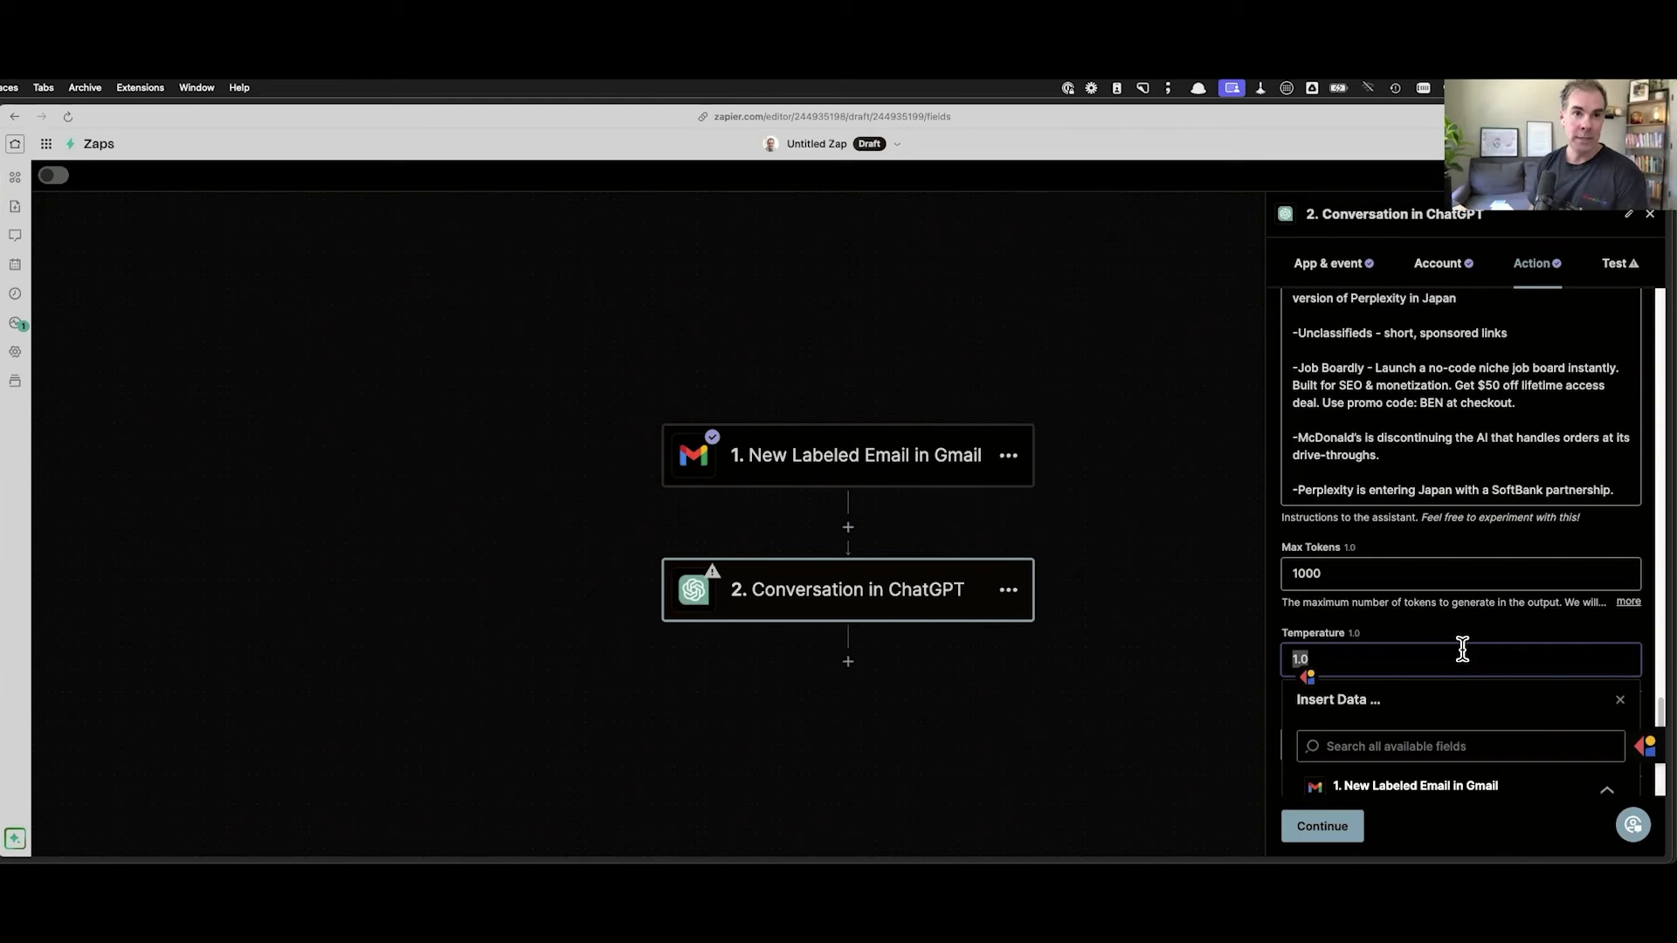
text(0)
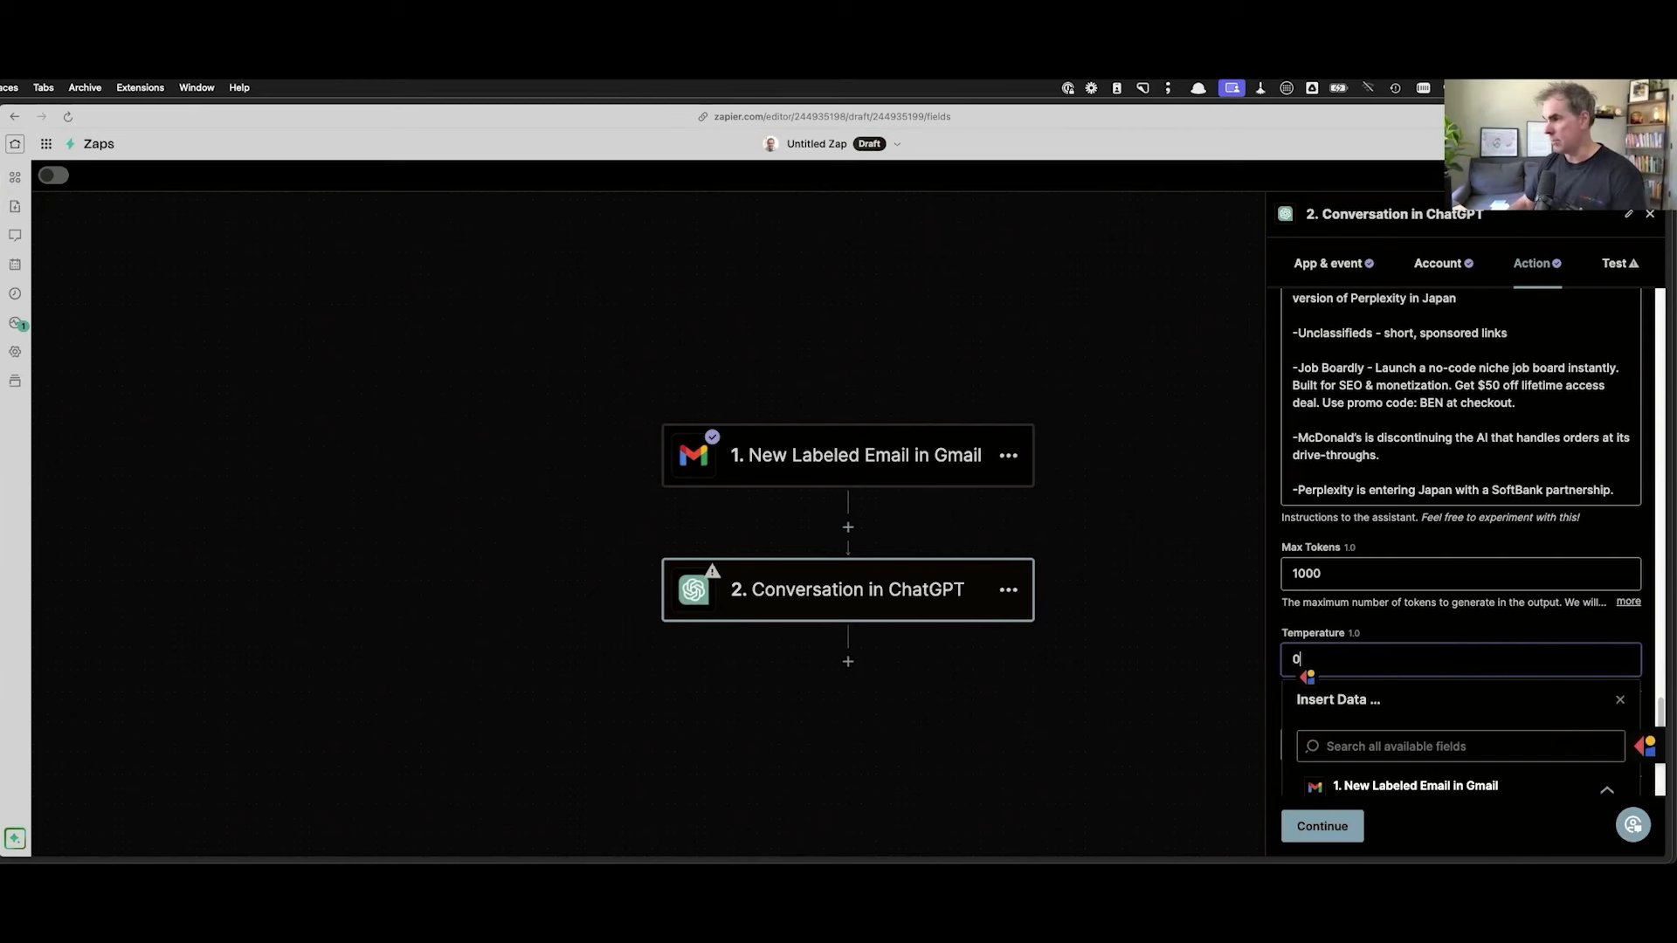
click(1644, 627)
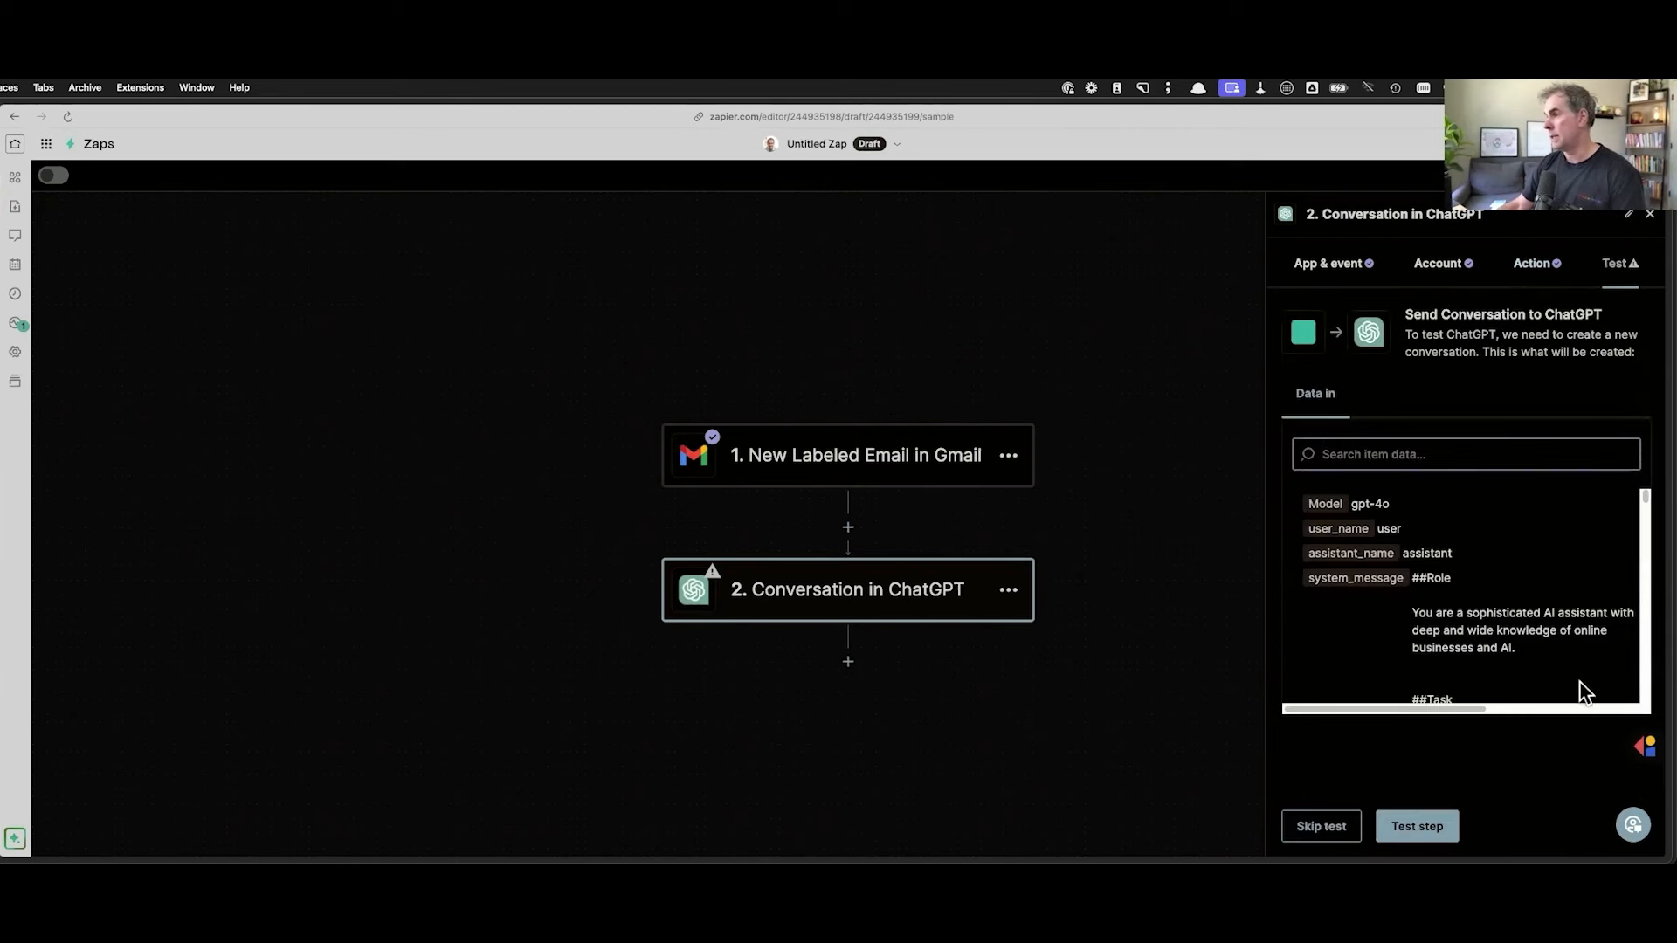
Step: Test the ChatGPT step and review the returned report, from the Relevant News entries through the Thought Process section
click(1417, 827)
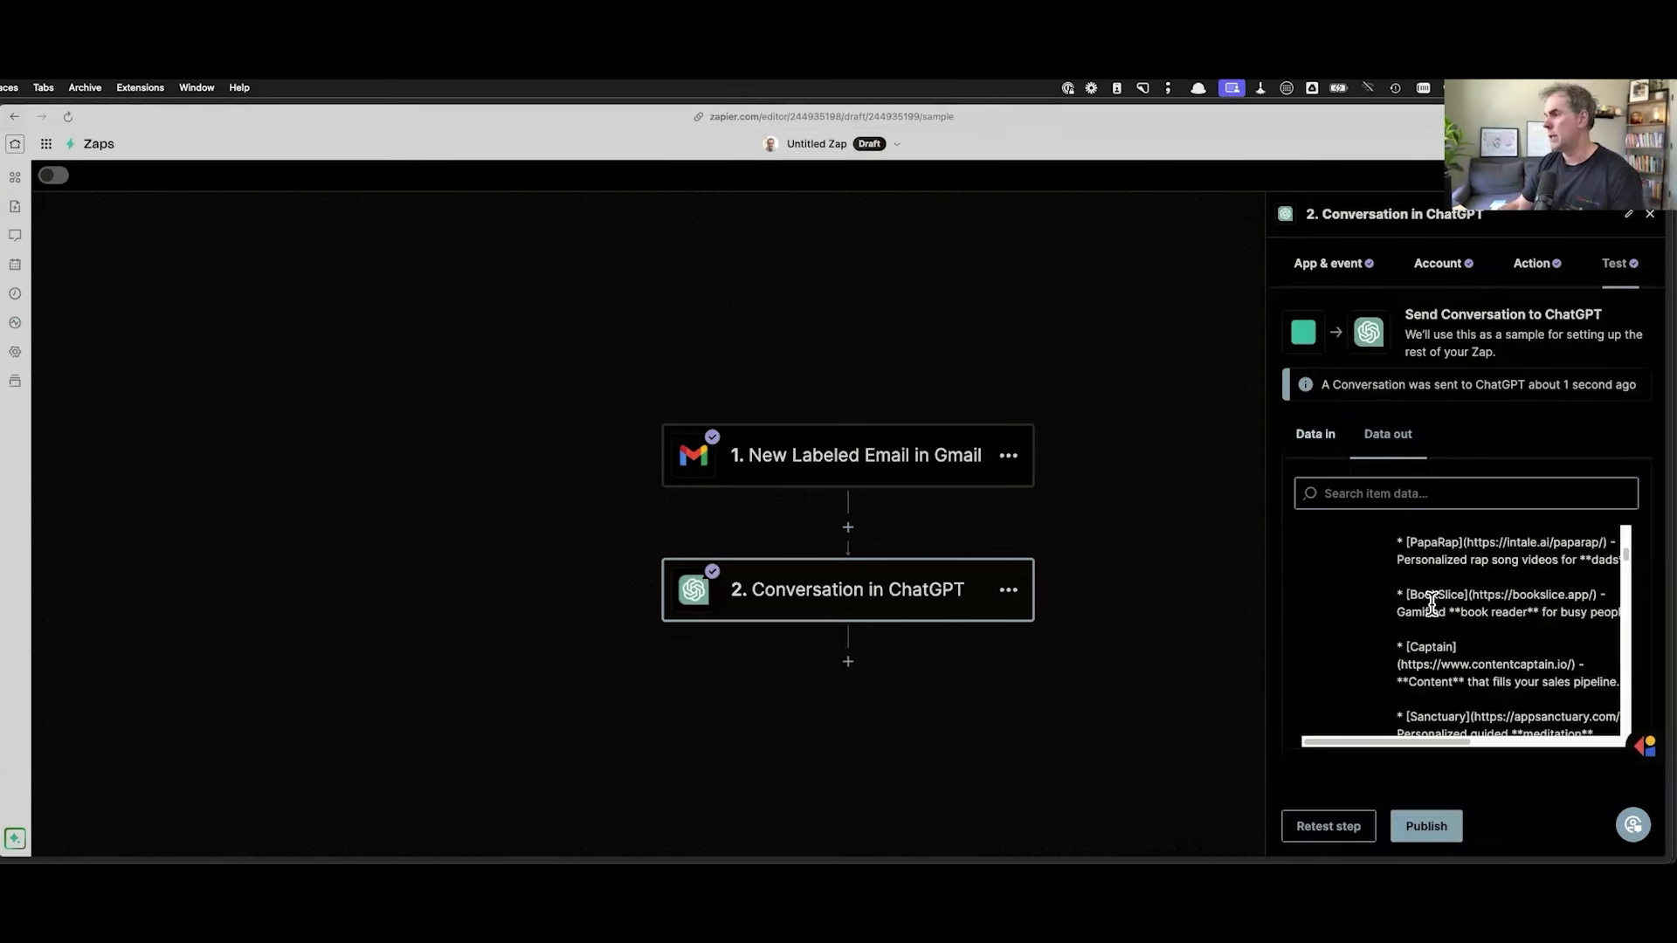
scroll(1441, 667, down, 1)
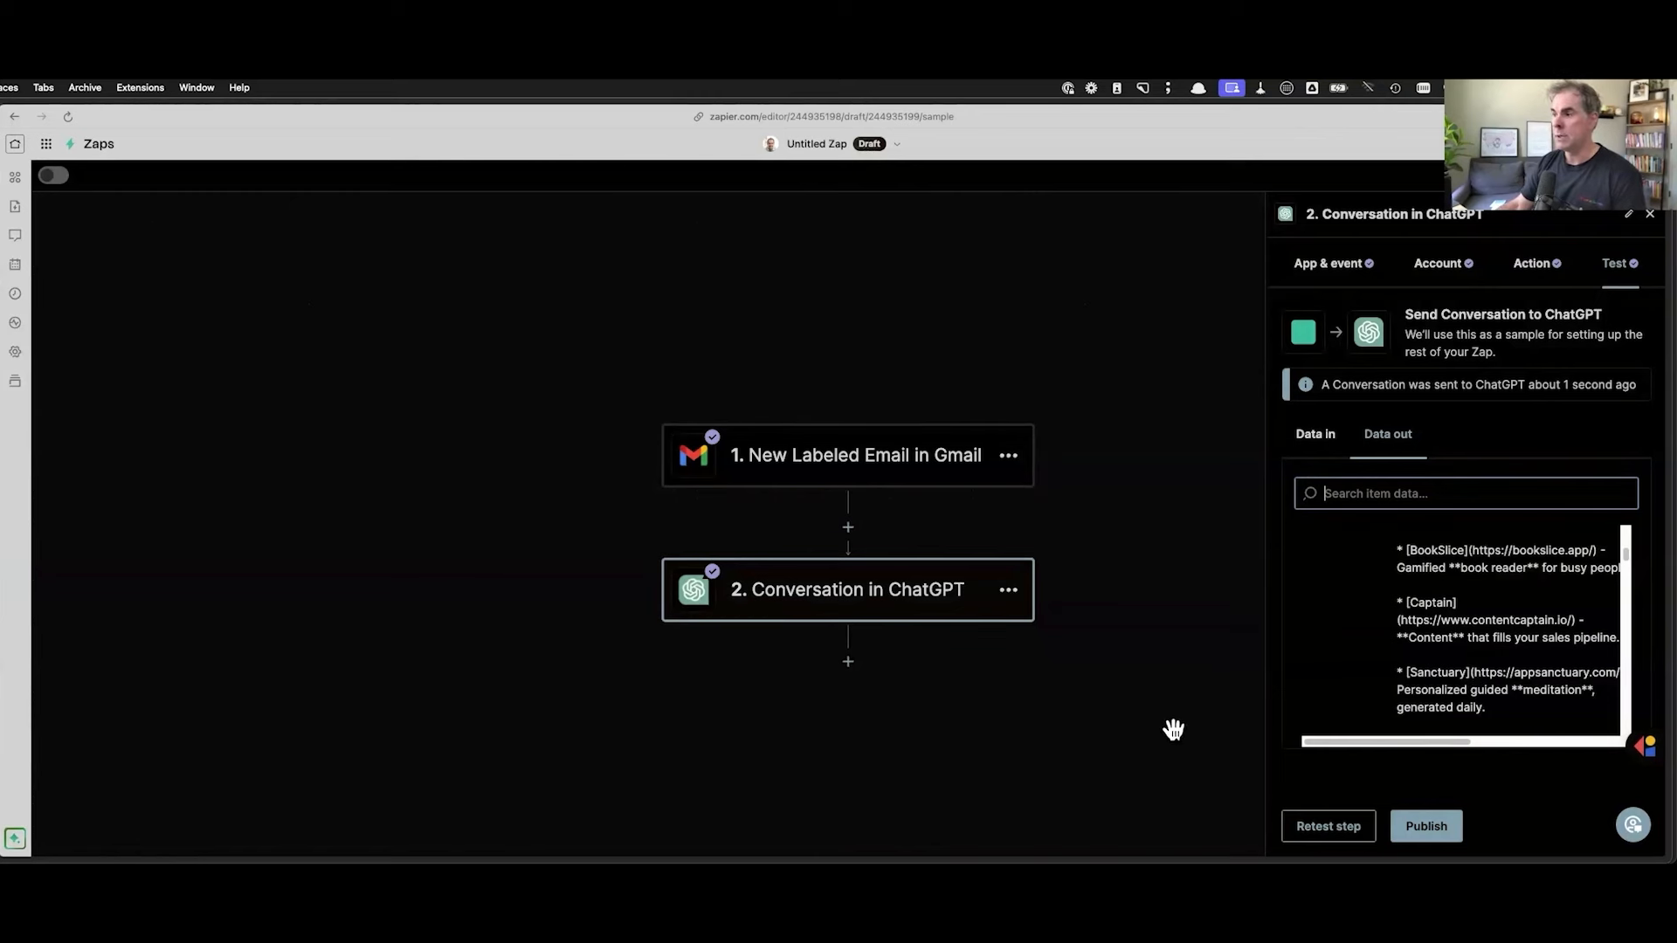
scroll(1389, 629, down, 15)
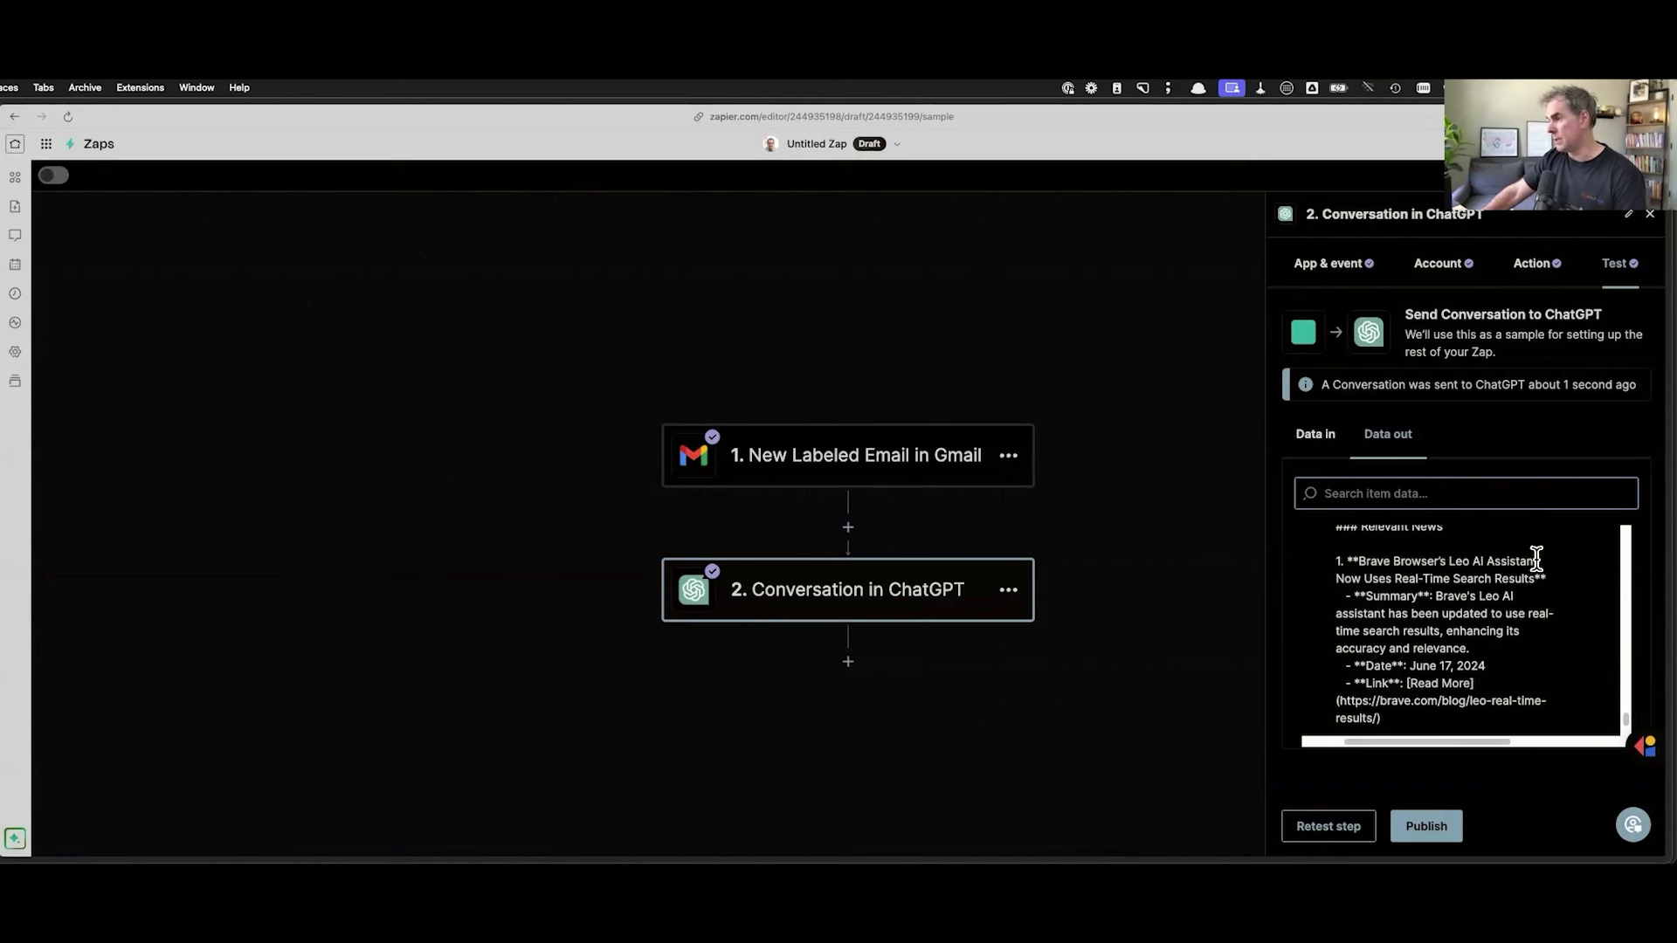
scroll(1452, 644, up, 1)
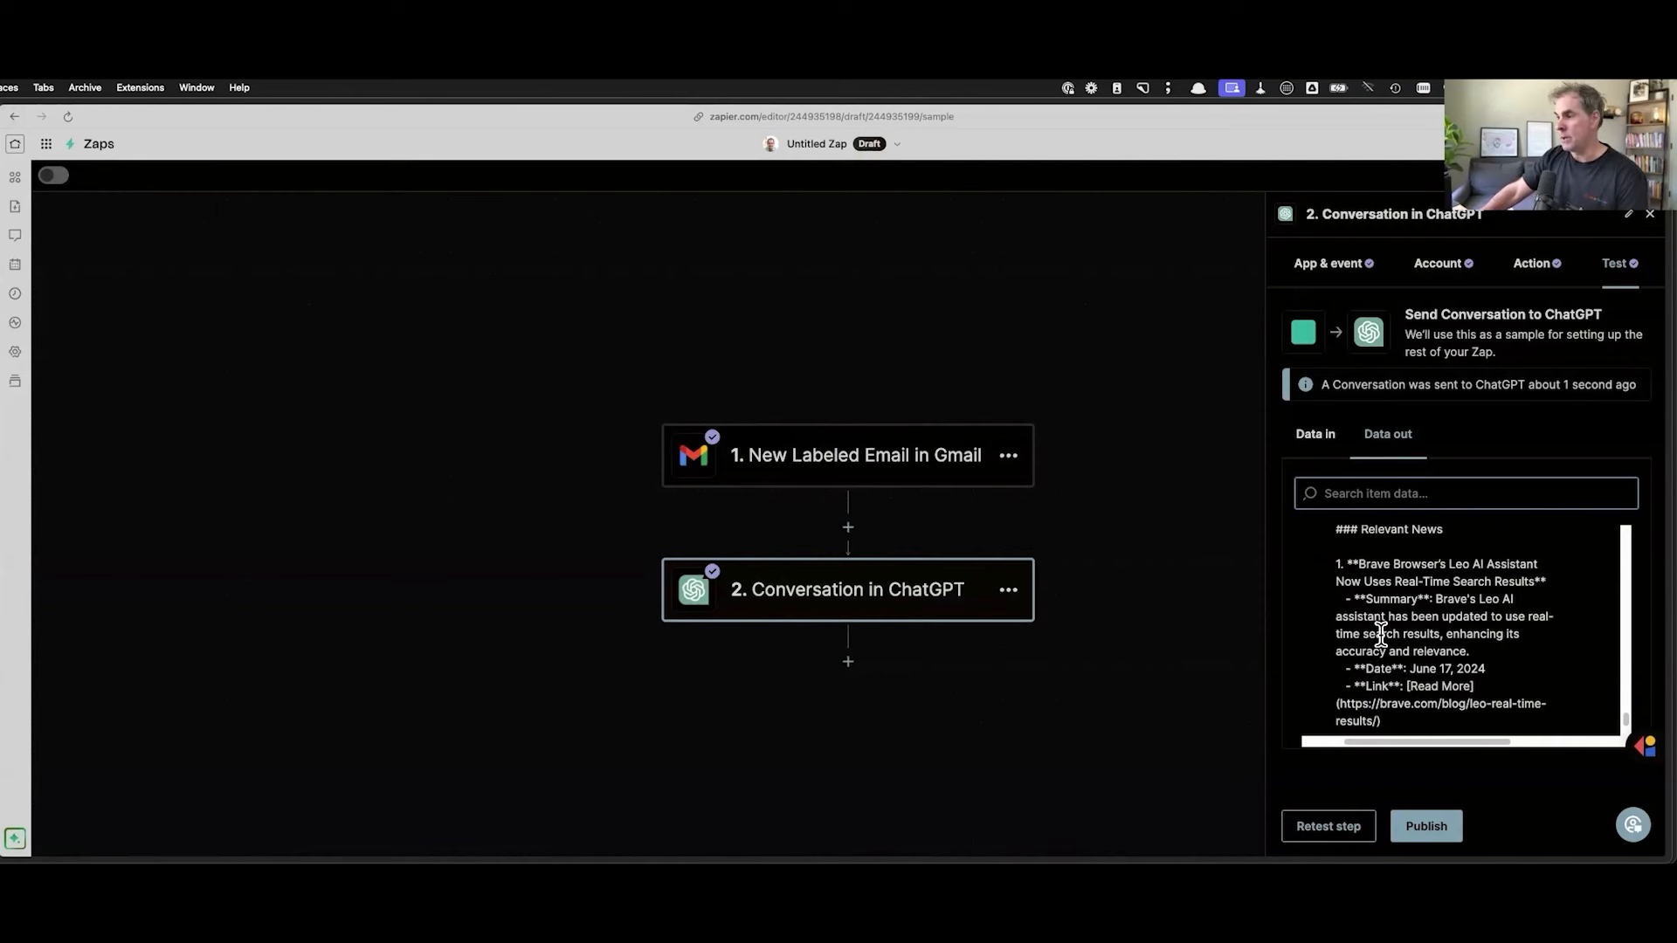
scroll(1387, 625, down, 5)
scroll(1392, 631, down, 3)
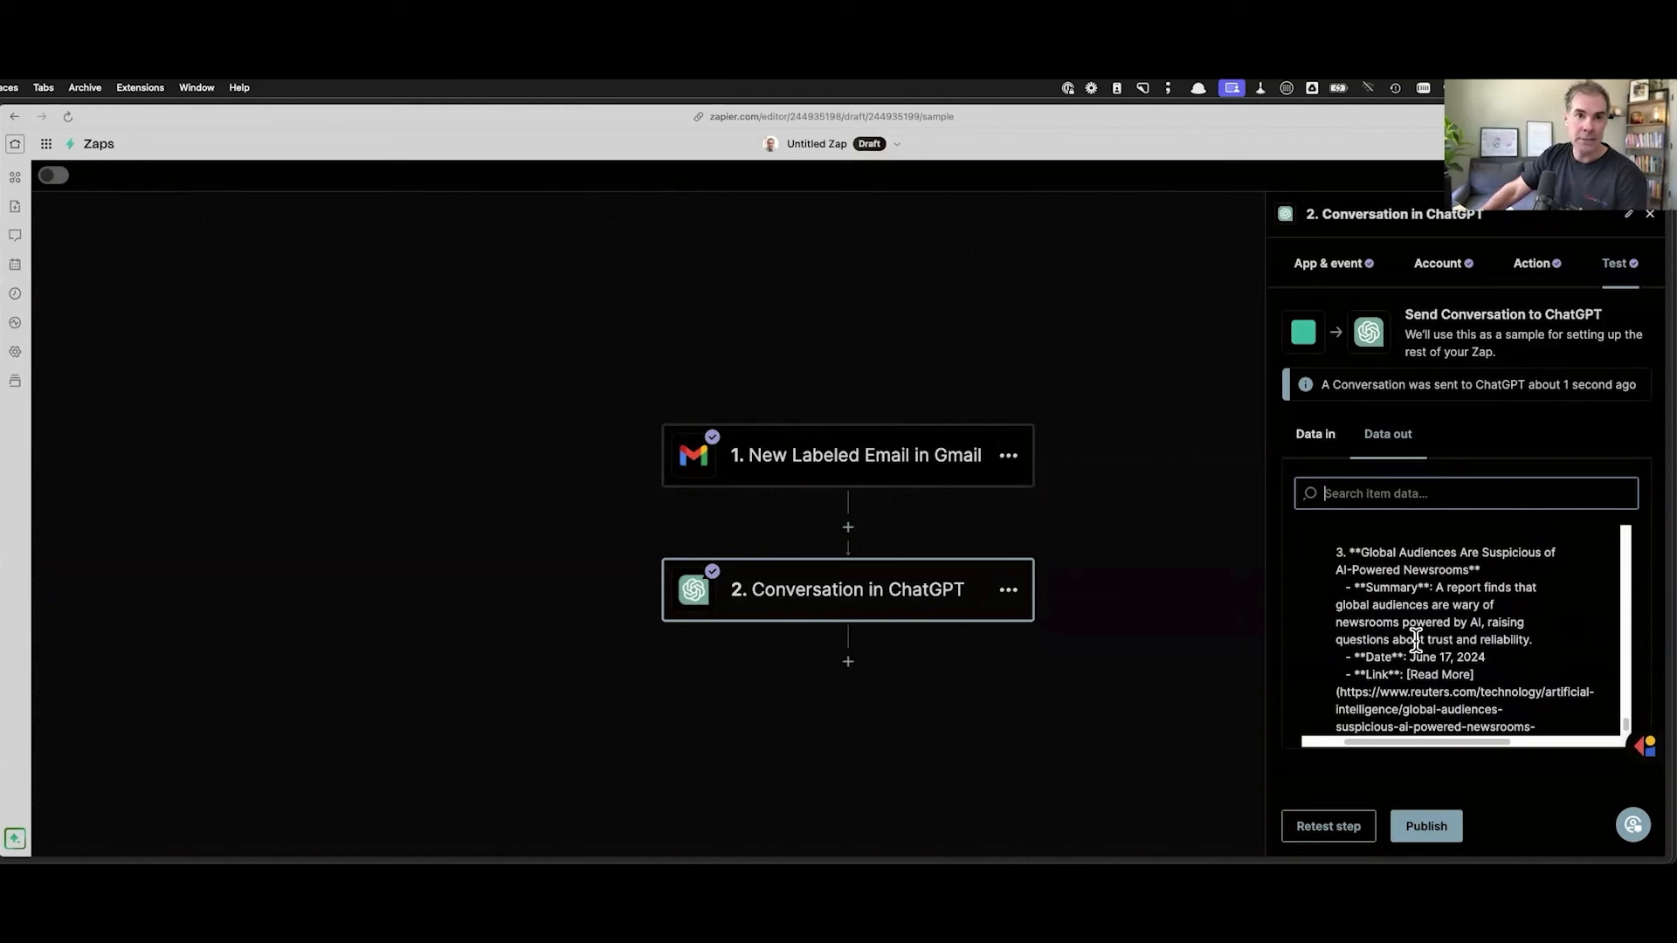
scroll(1415, 642, down, 10)
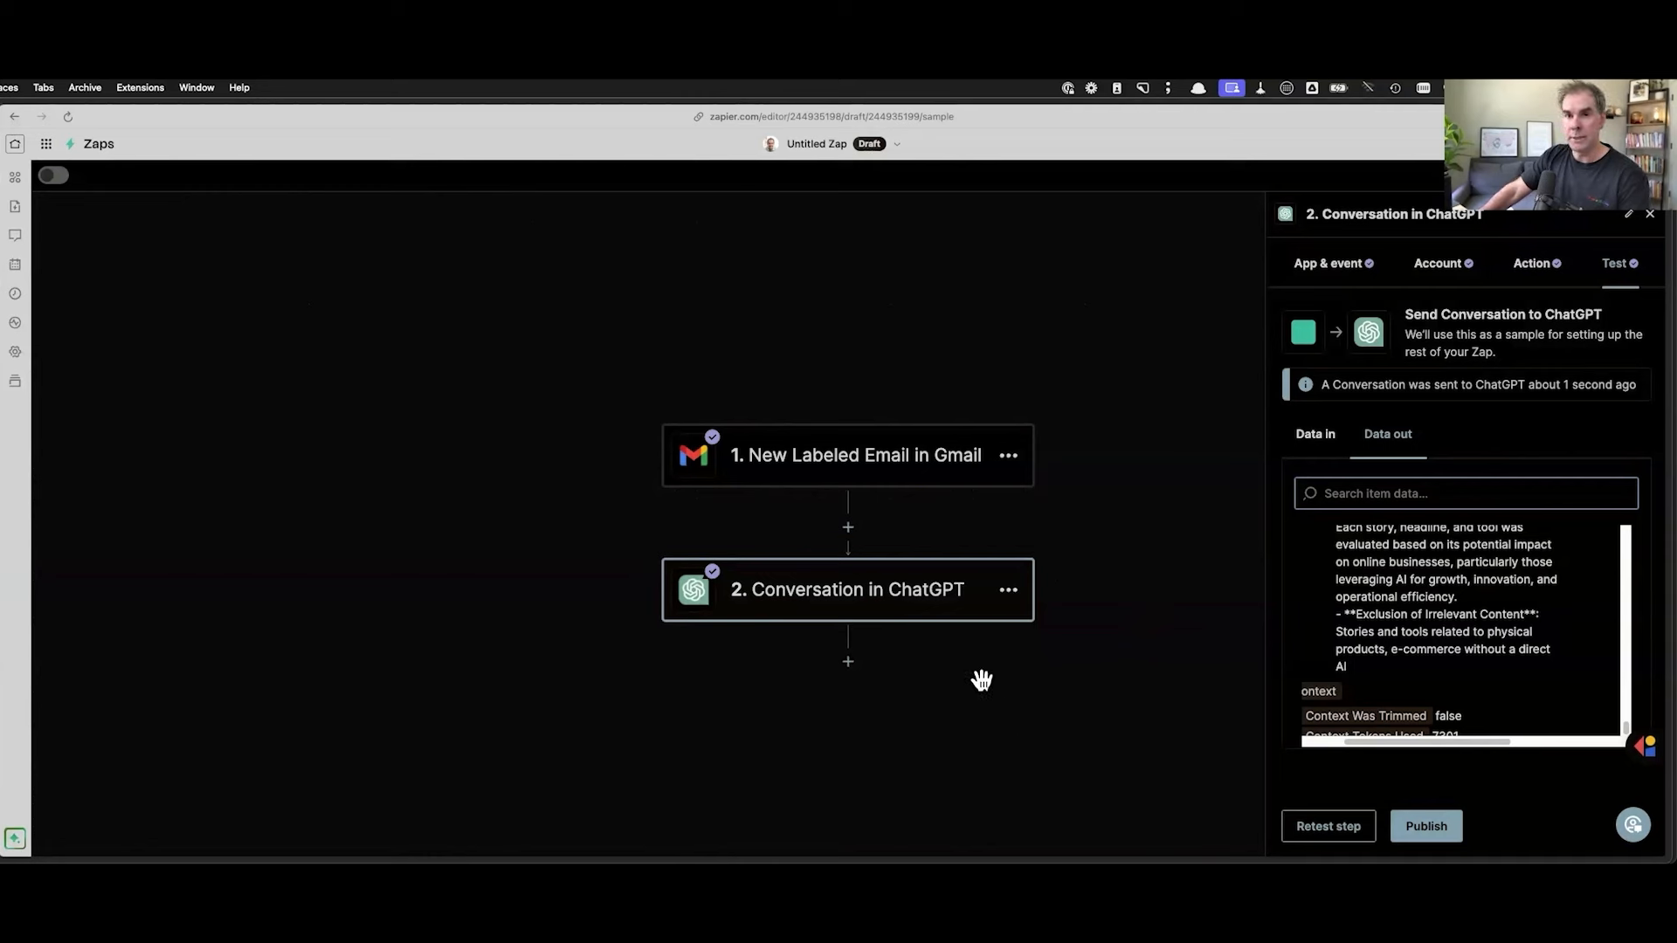
Step: Add a Slack step after the ChatGPT step with the Send Channel Message event, using the connected Slack account
click(849, 662)
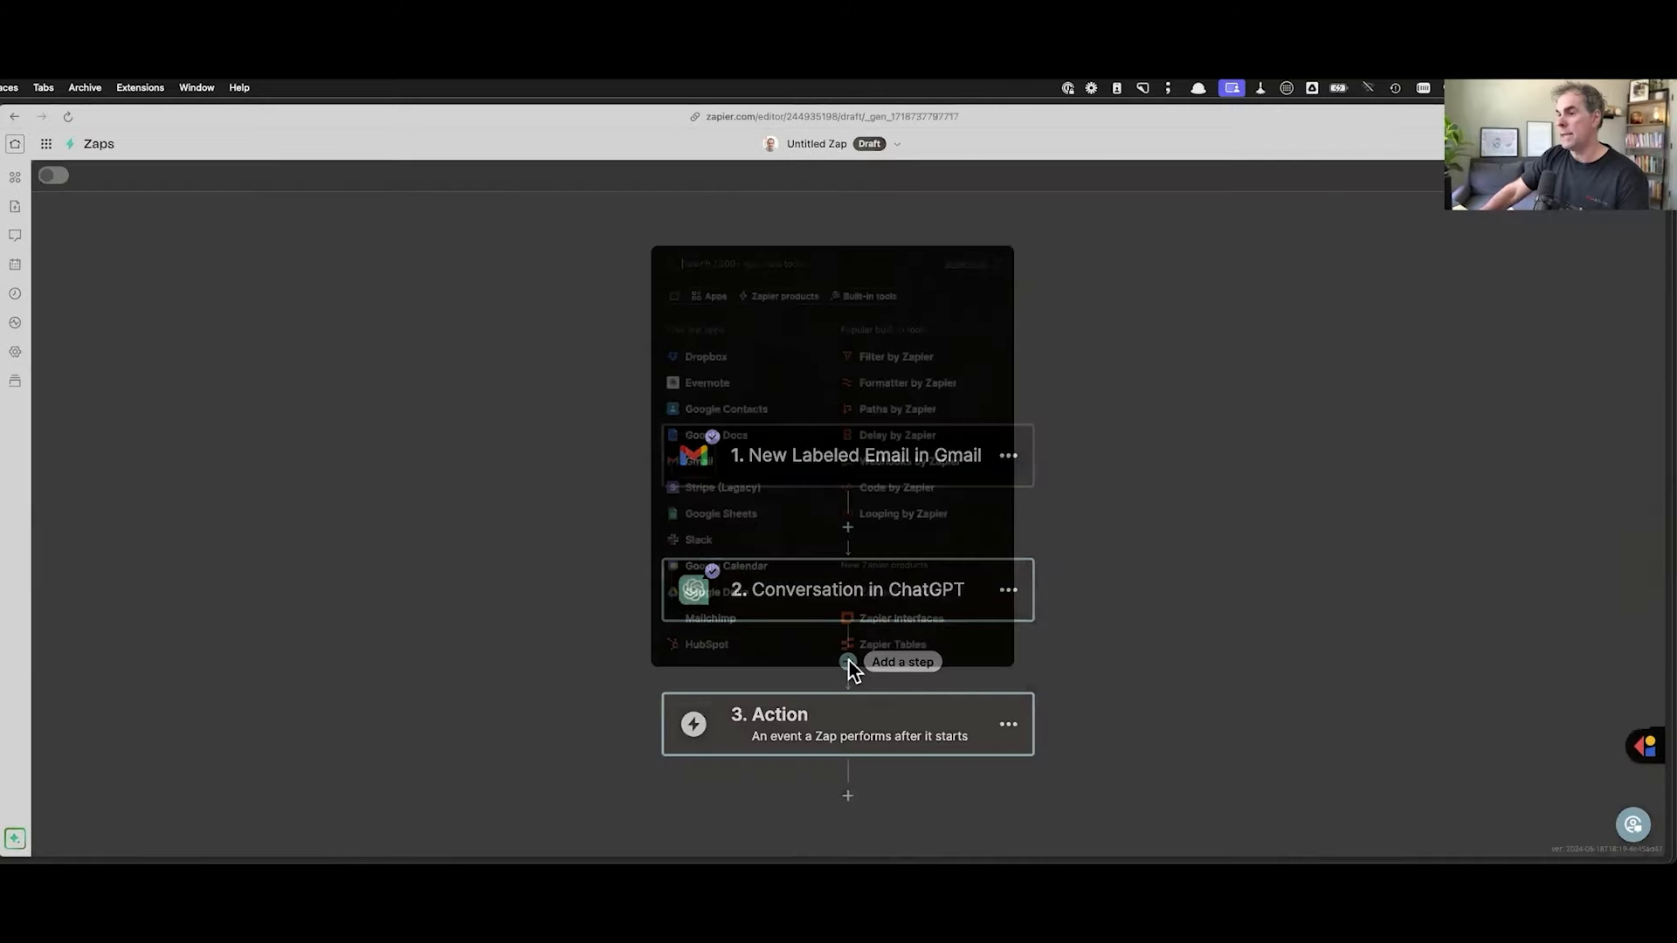
click(706, 541)
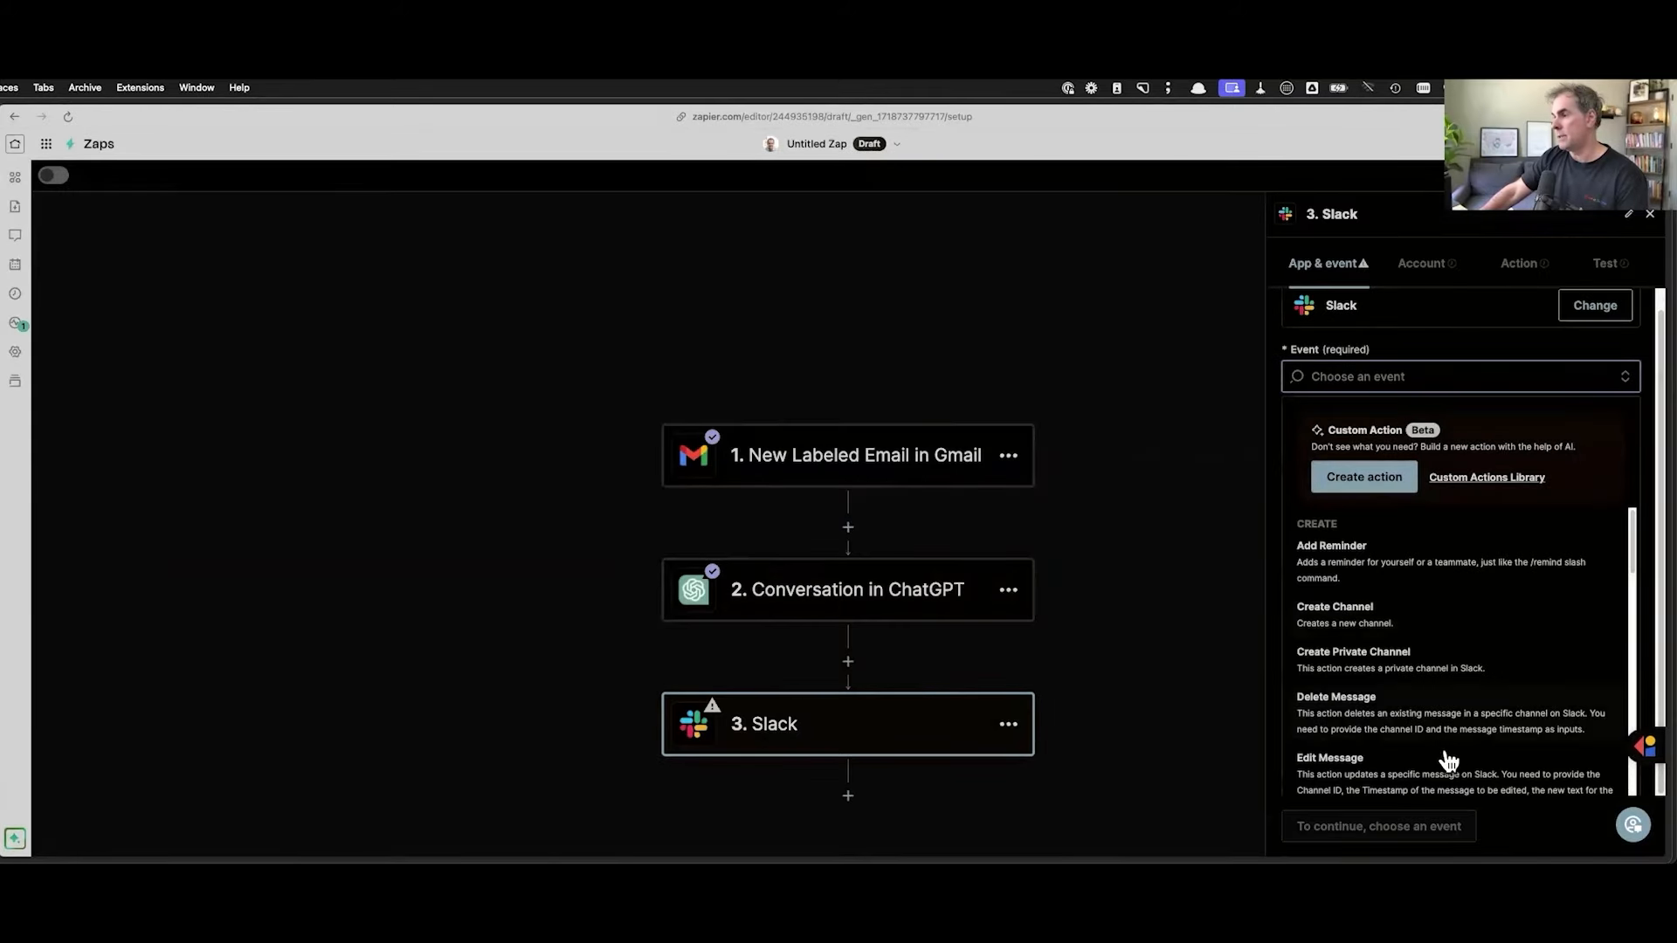
scroll(1467, 734, down, 5)
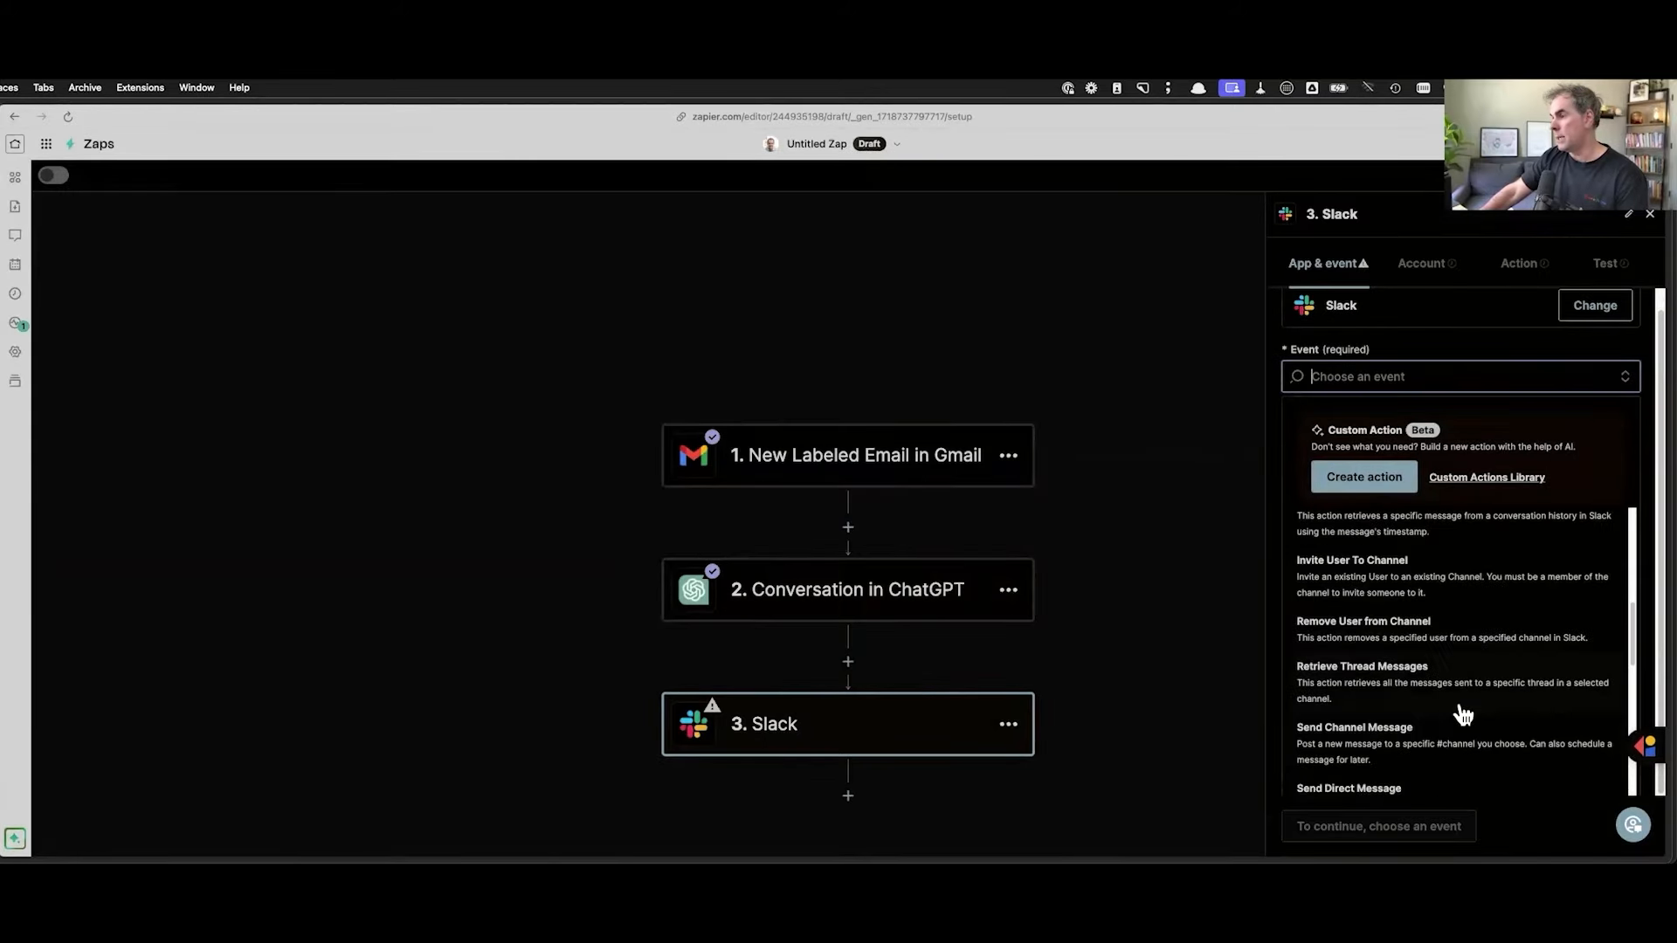
click(1360, 738)
click(1409, 521)
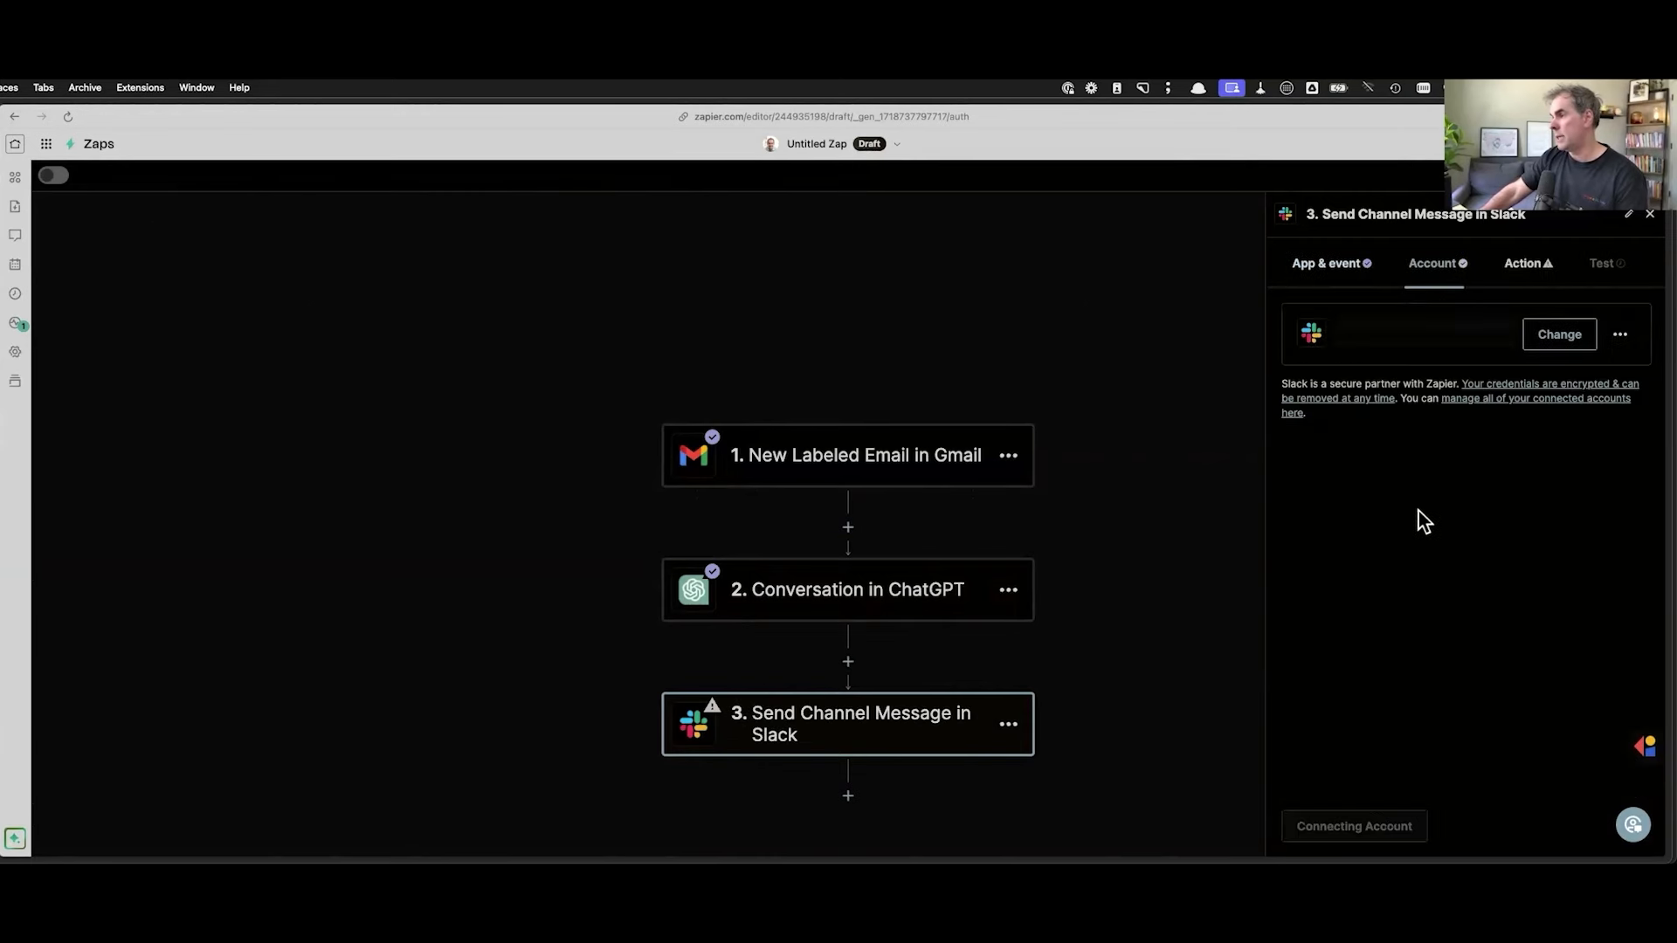
click(1323, 826)
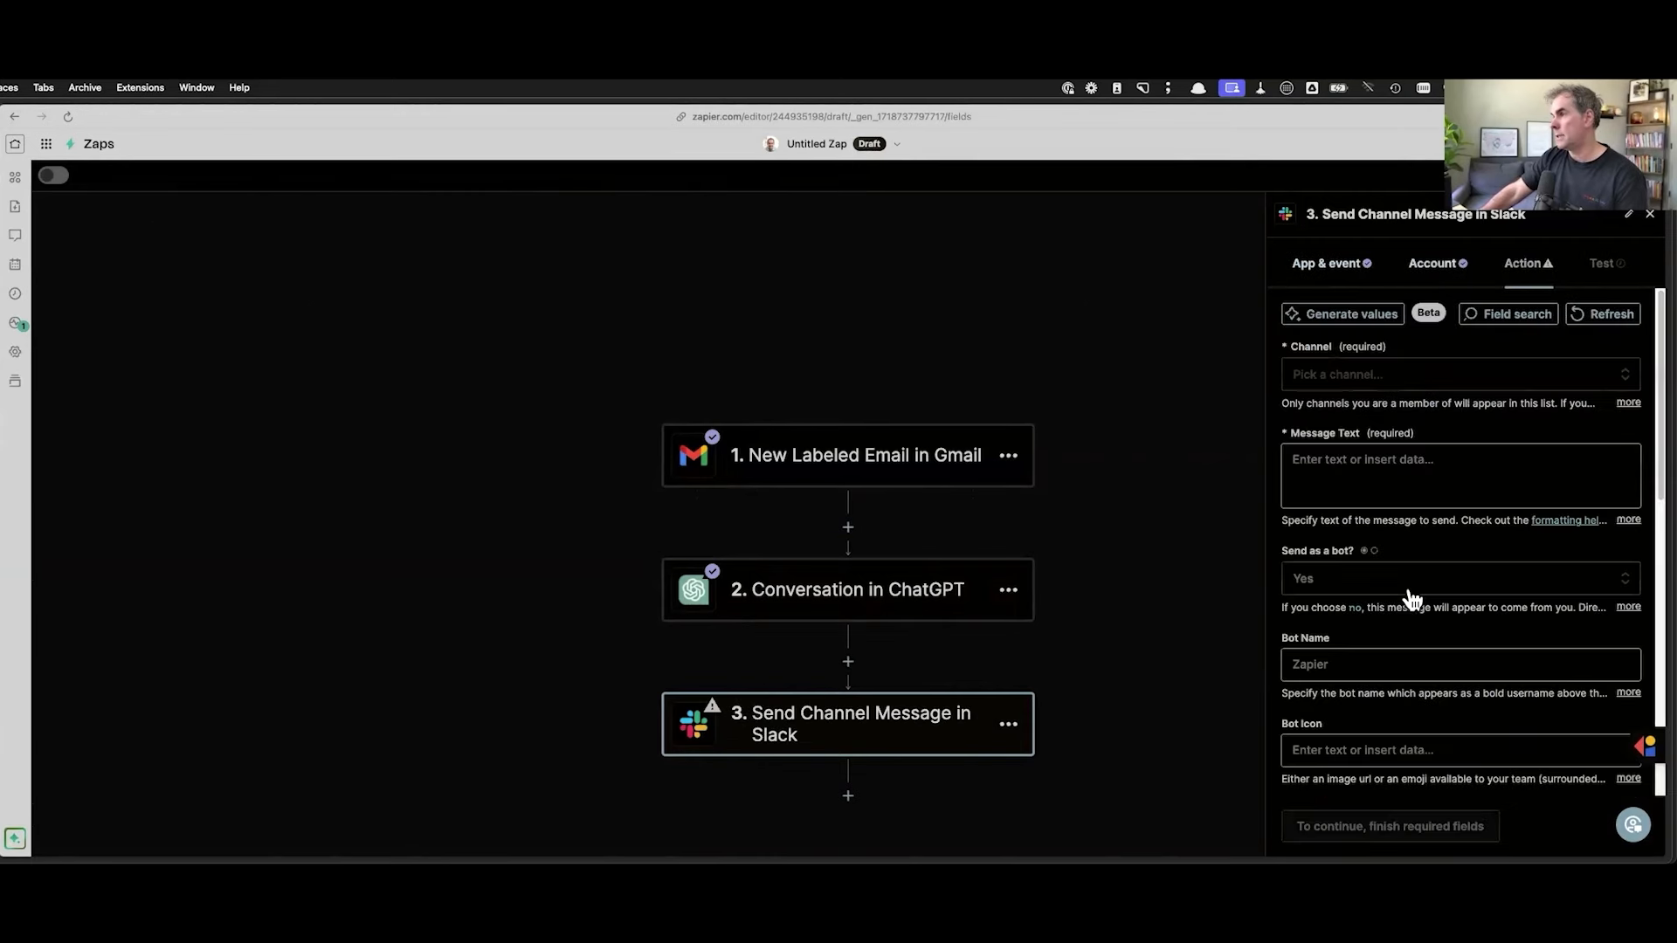
Step: Set the Slack channel to for-rick-to-review and enter "Hey I got something here you might like:" as the message text
click(1332, 375)
scroll(1424, 691, down, 2)
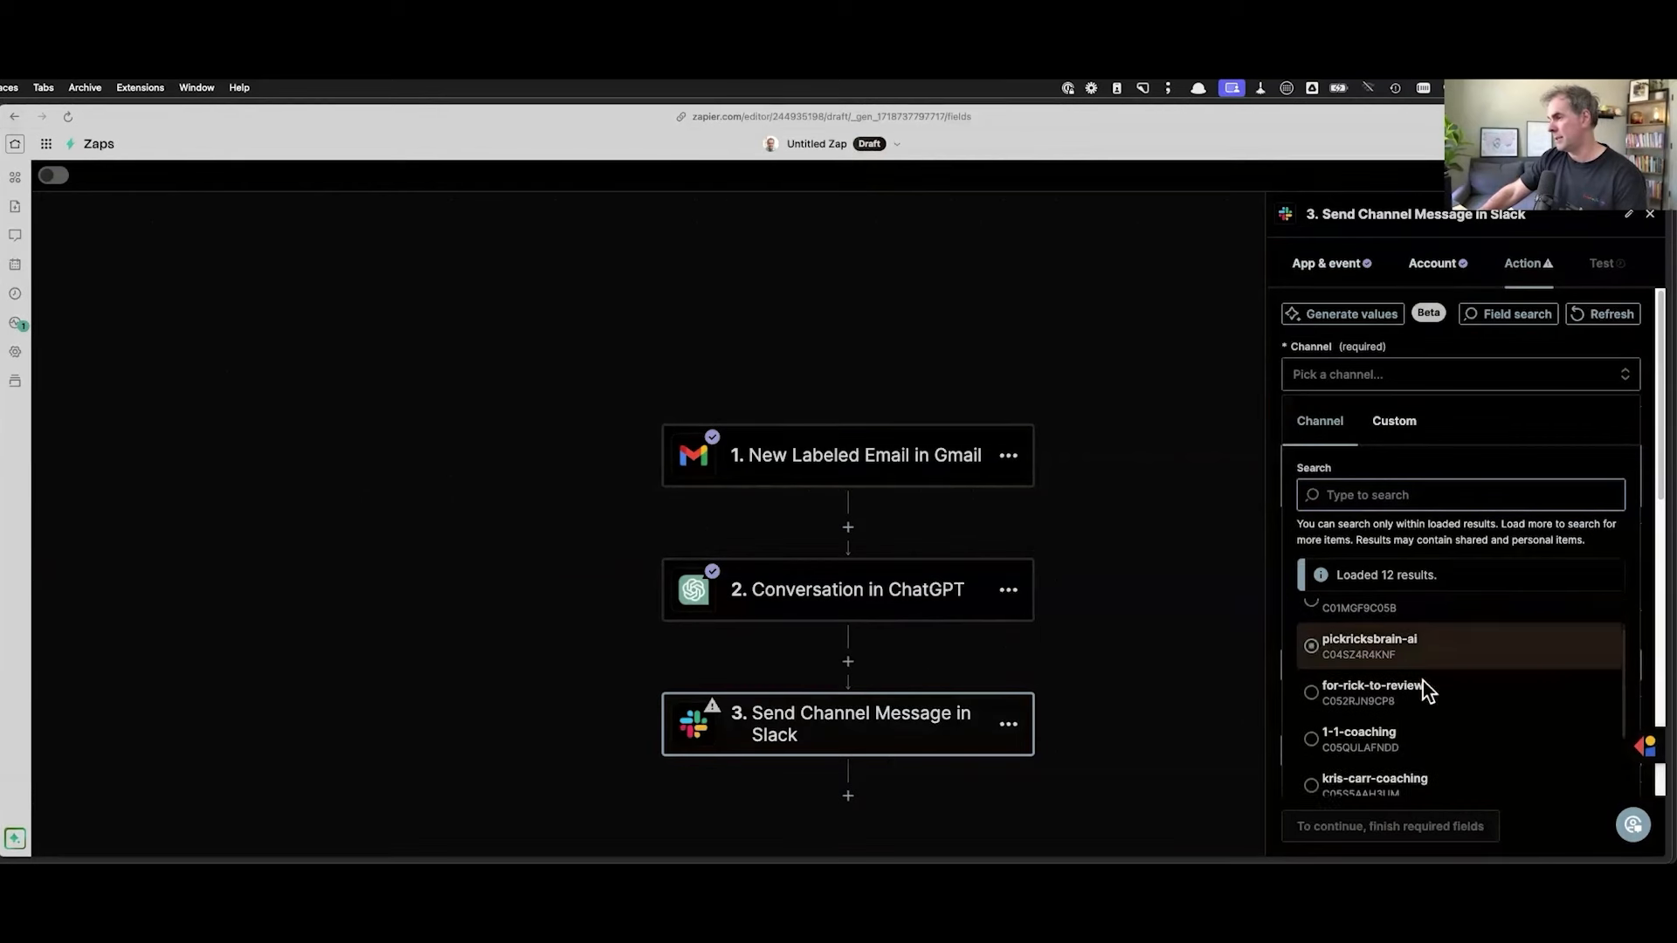
click(1363, 688)
click(1359, 505)
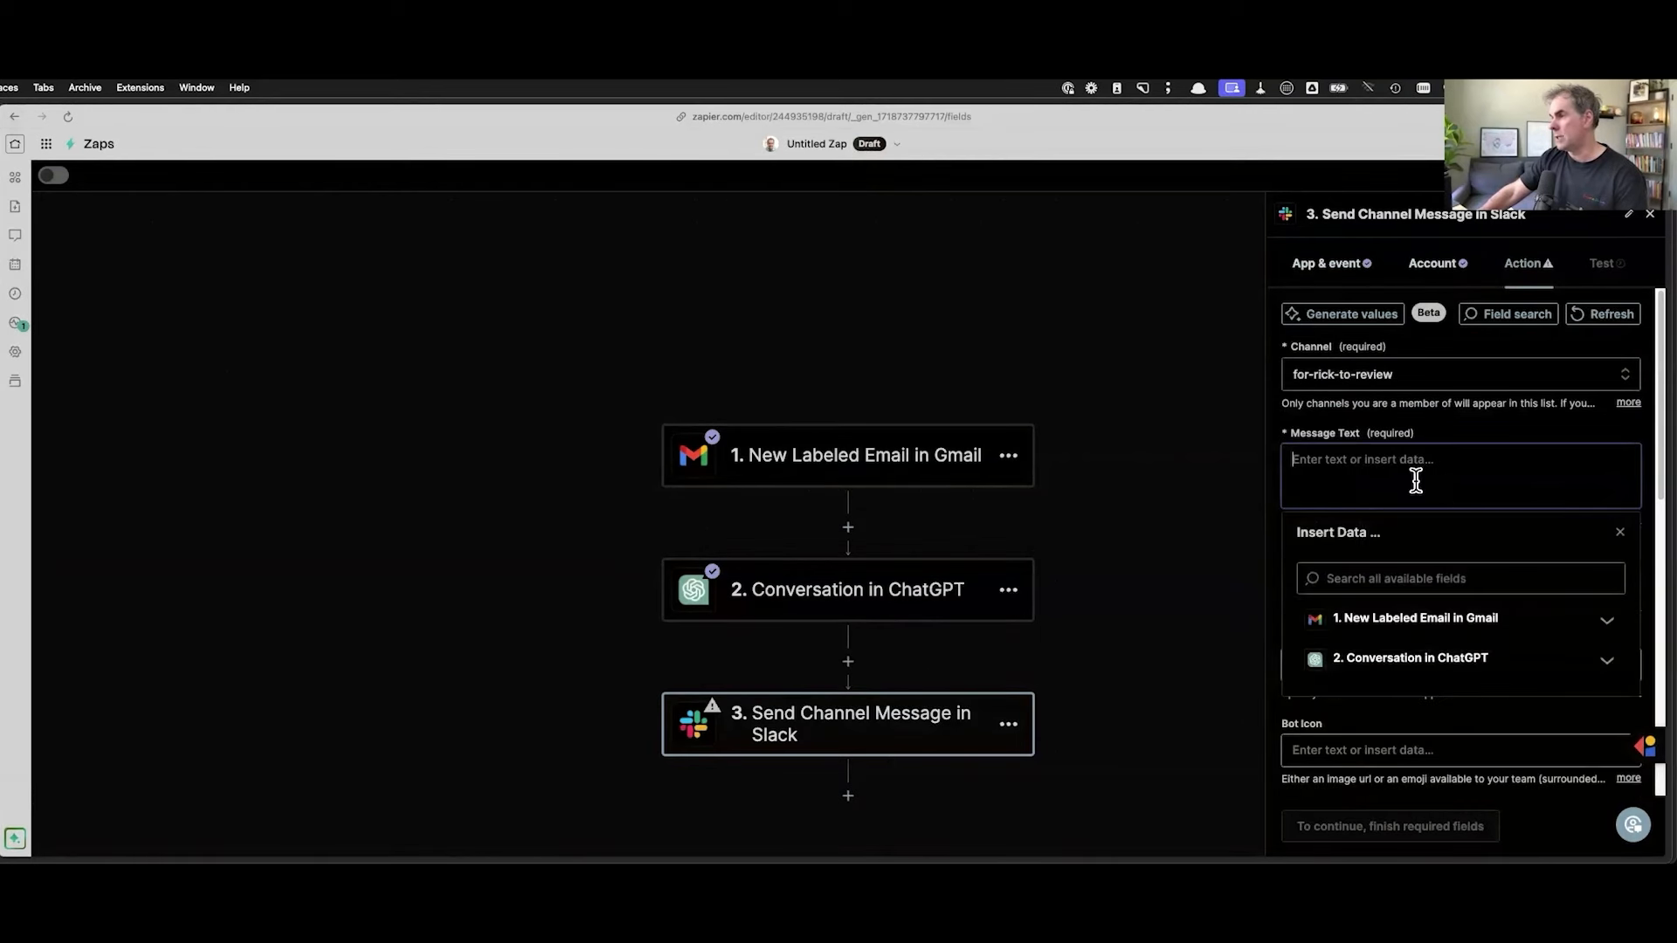
text(Hey)
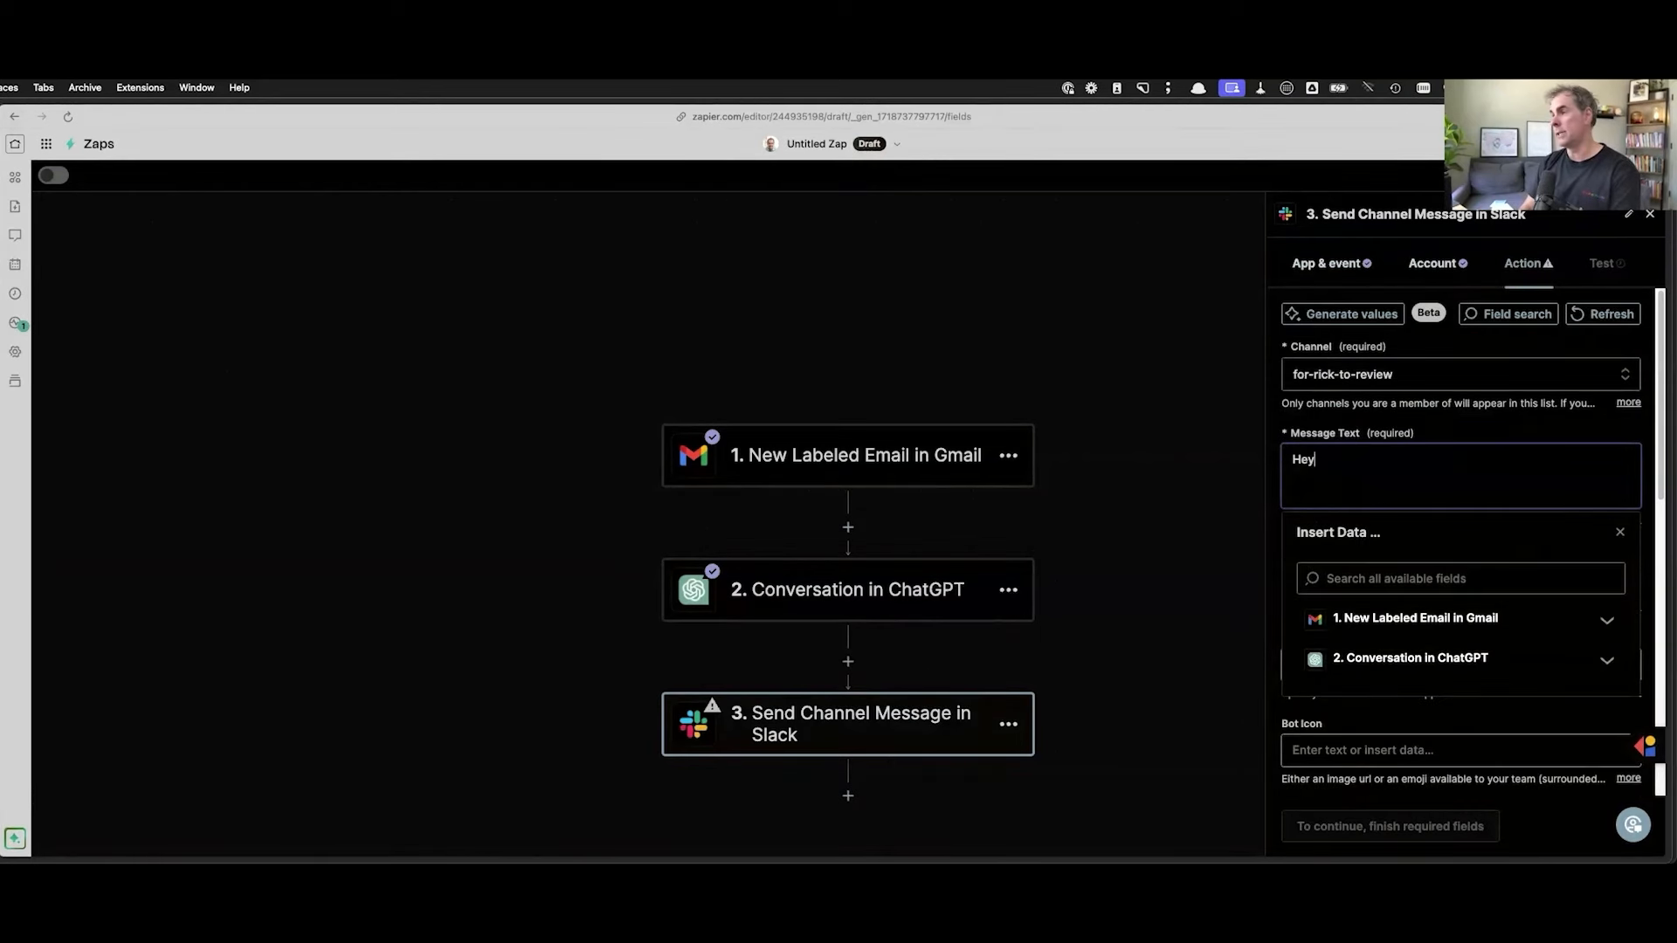
text( I )
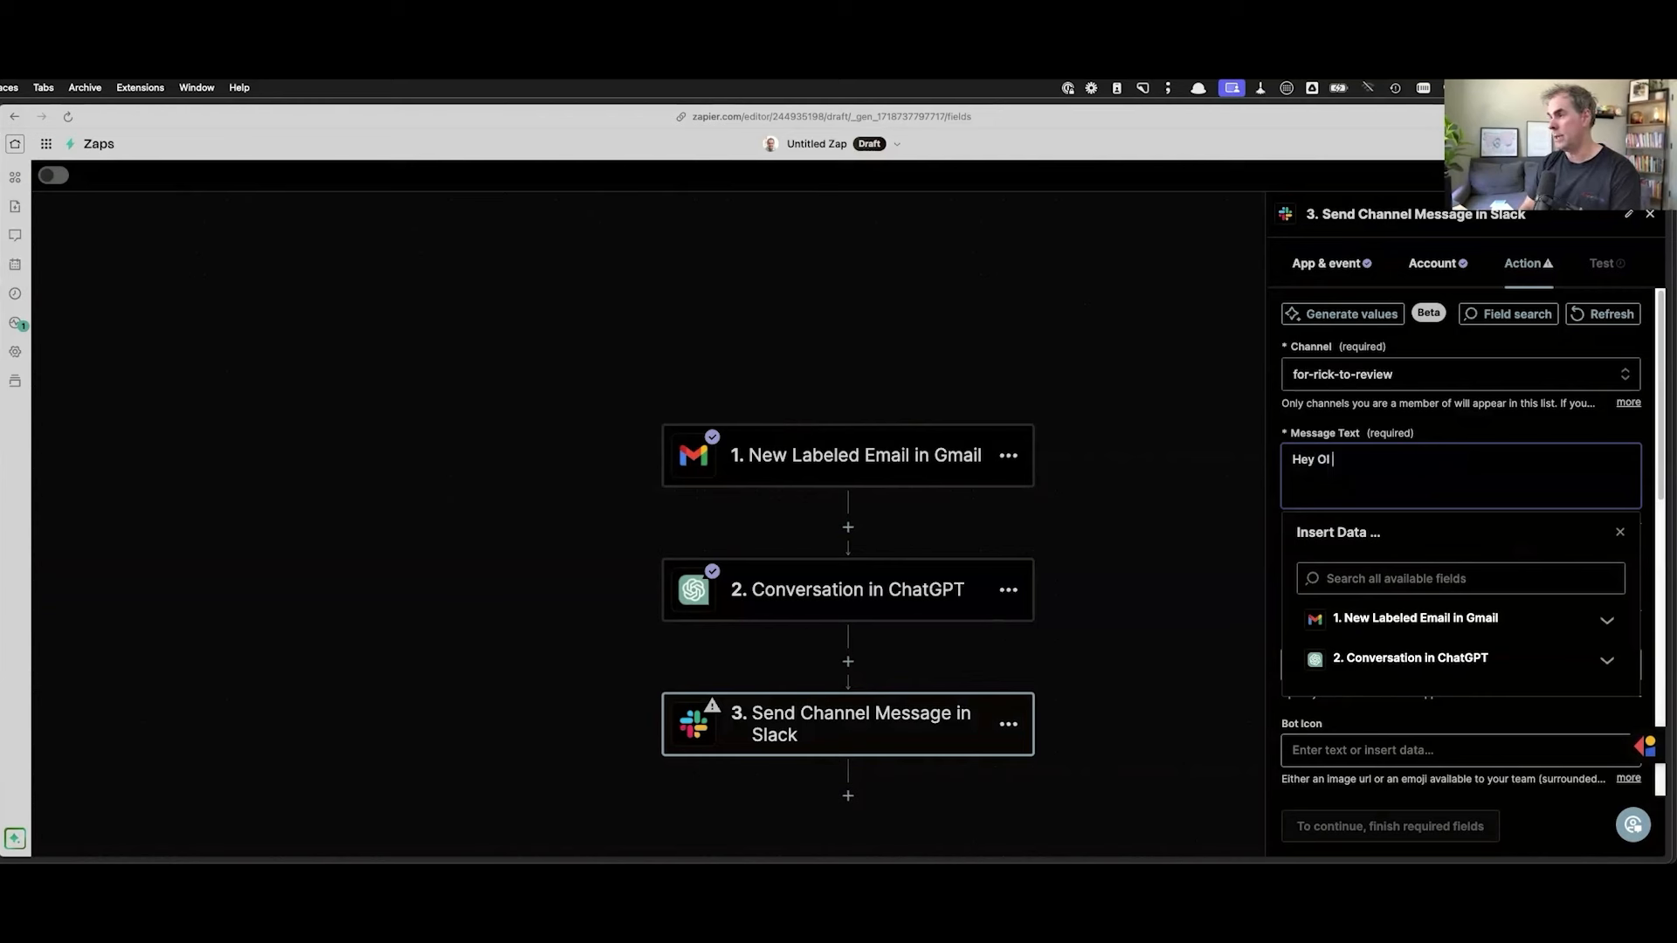
text(got something here you might like:)
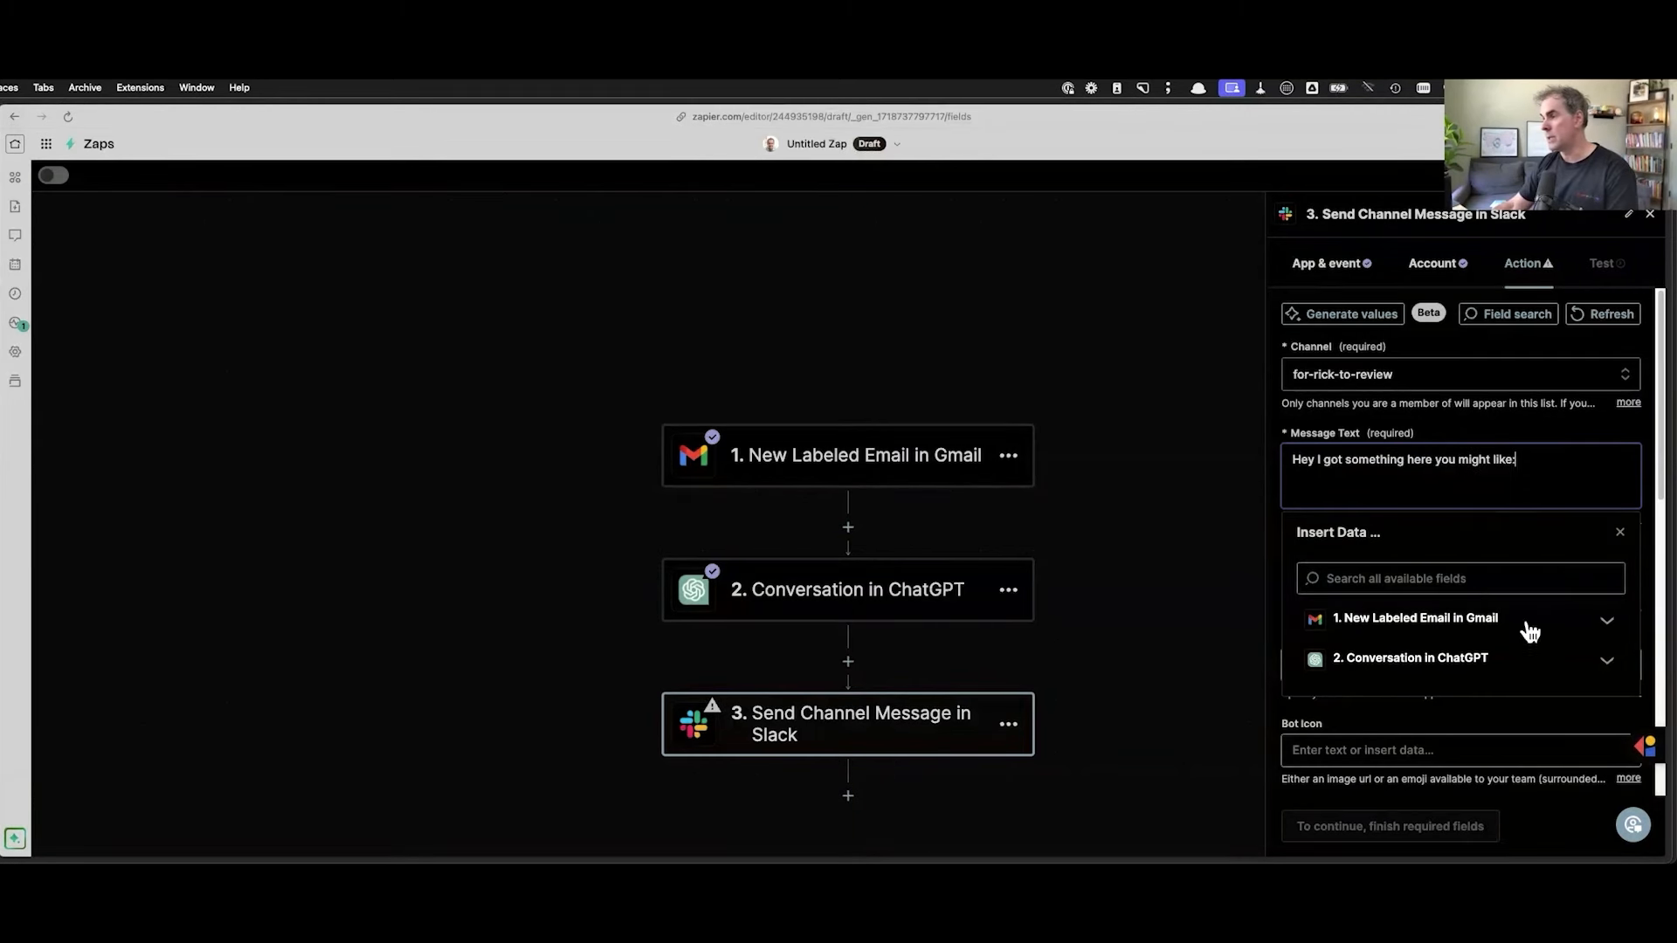
Step: Insert the ChatGPT step's Reply field after the intro sentence in the Slack message text
scroll(1471, 580, down, 1)
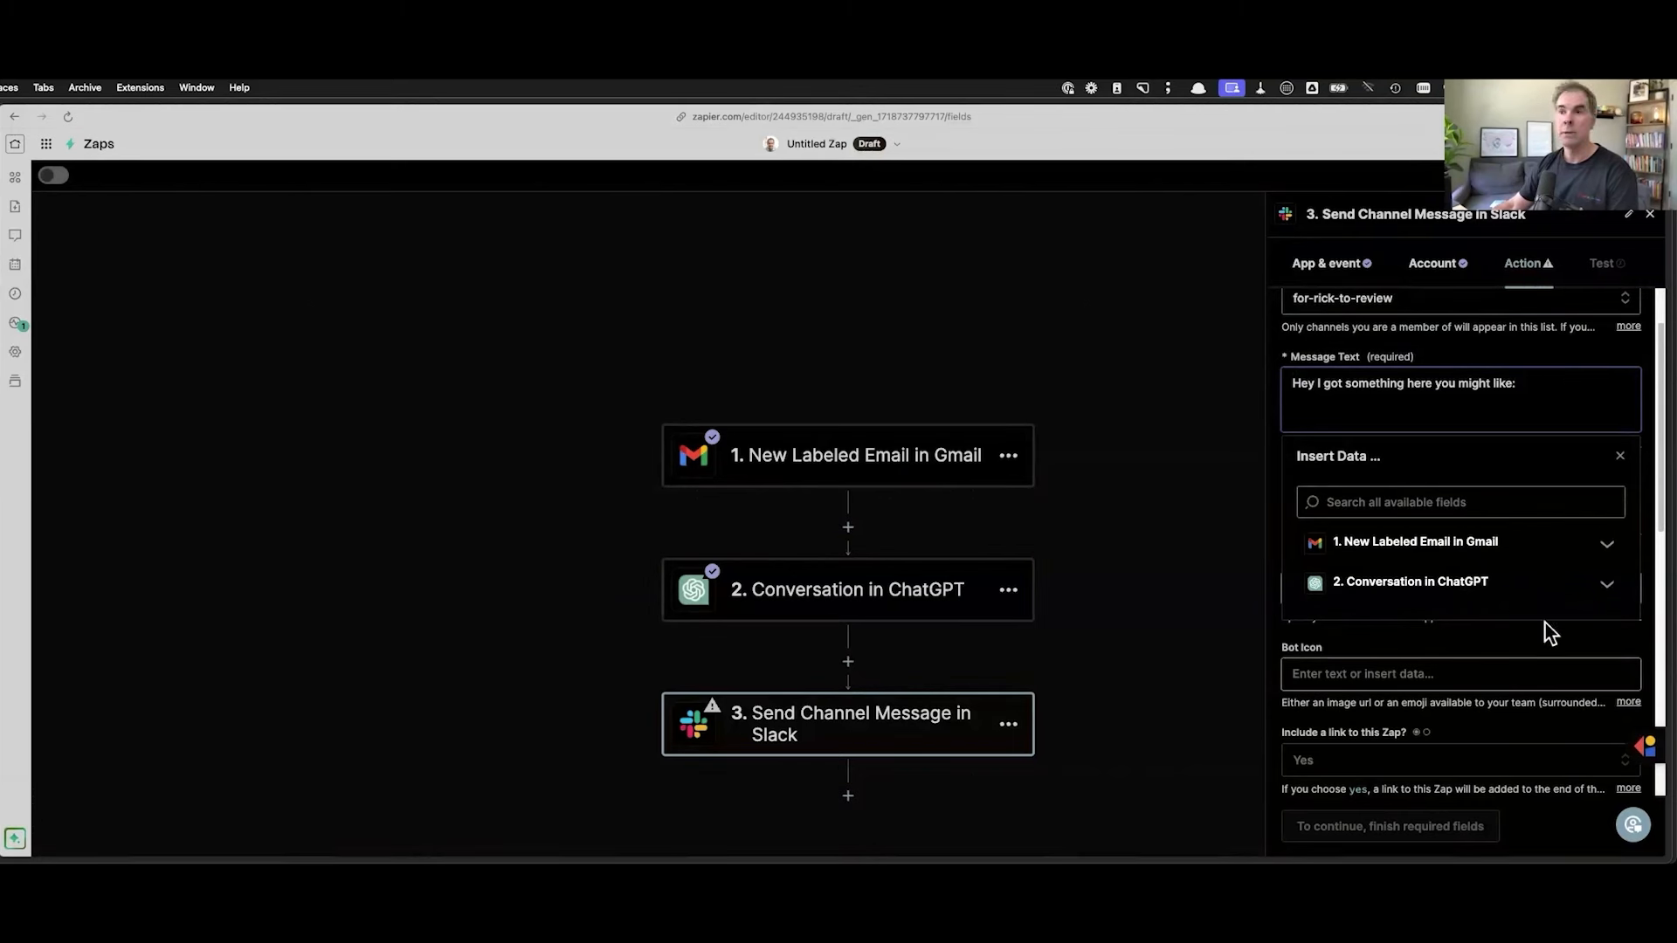
click(1609, 587)
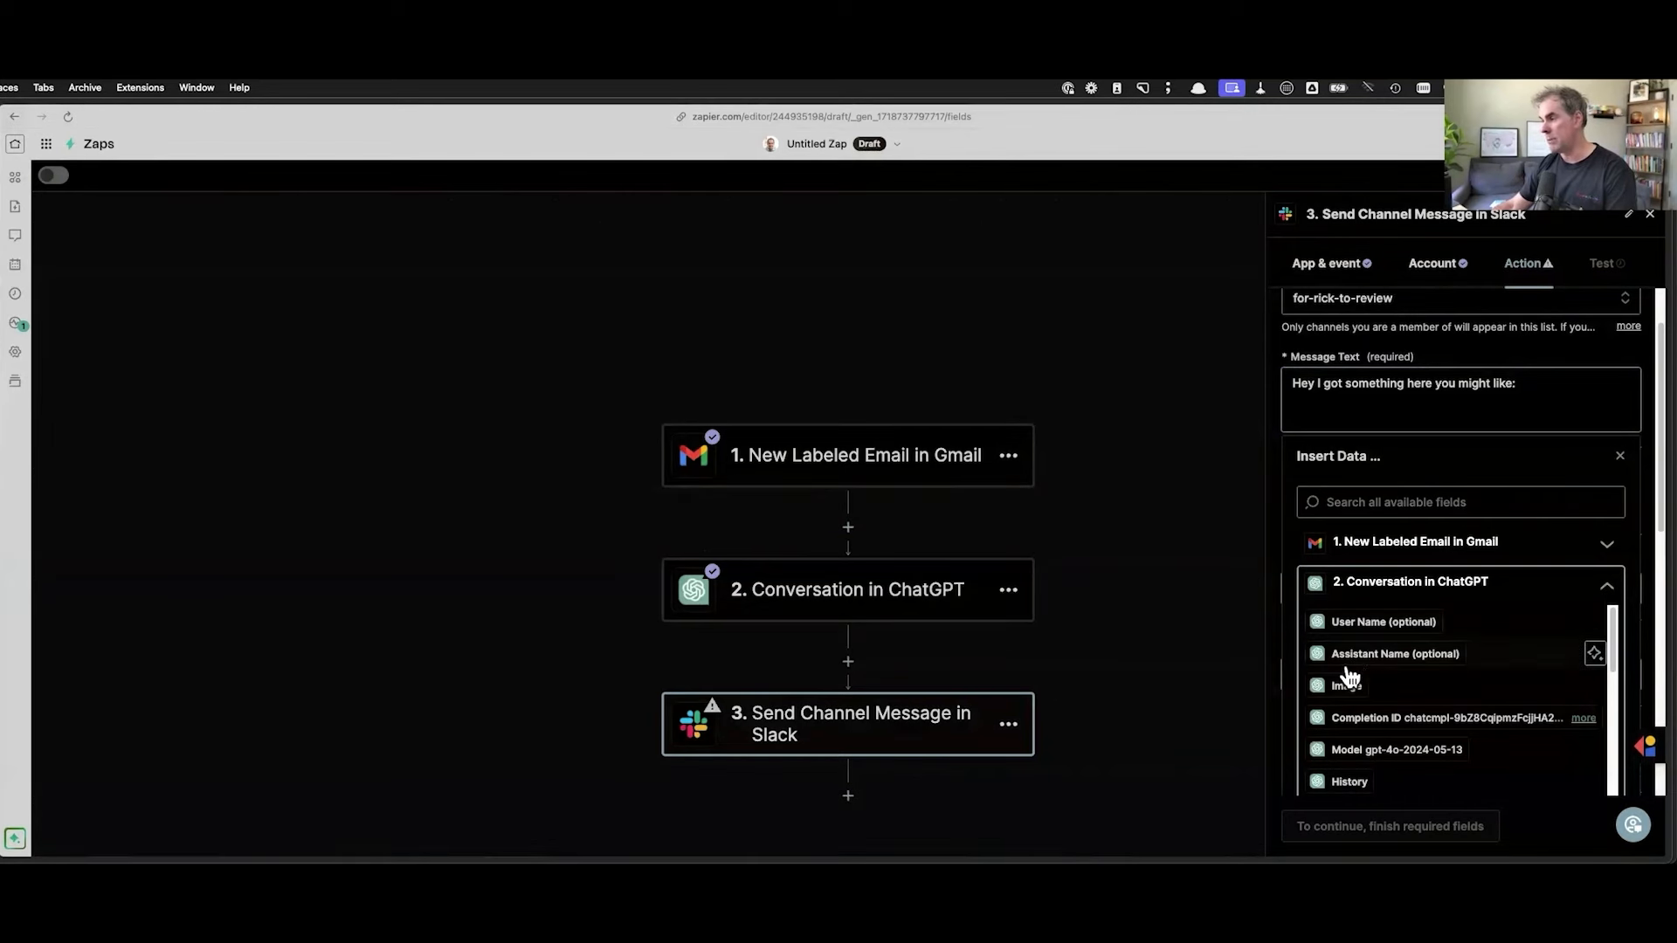
scroll(1413, 692, down, 2)
scroll(1417, 694, down, 5)
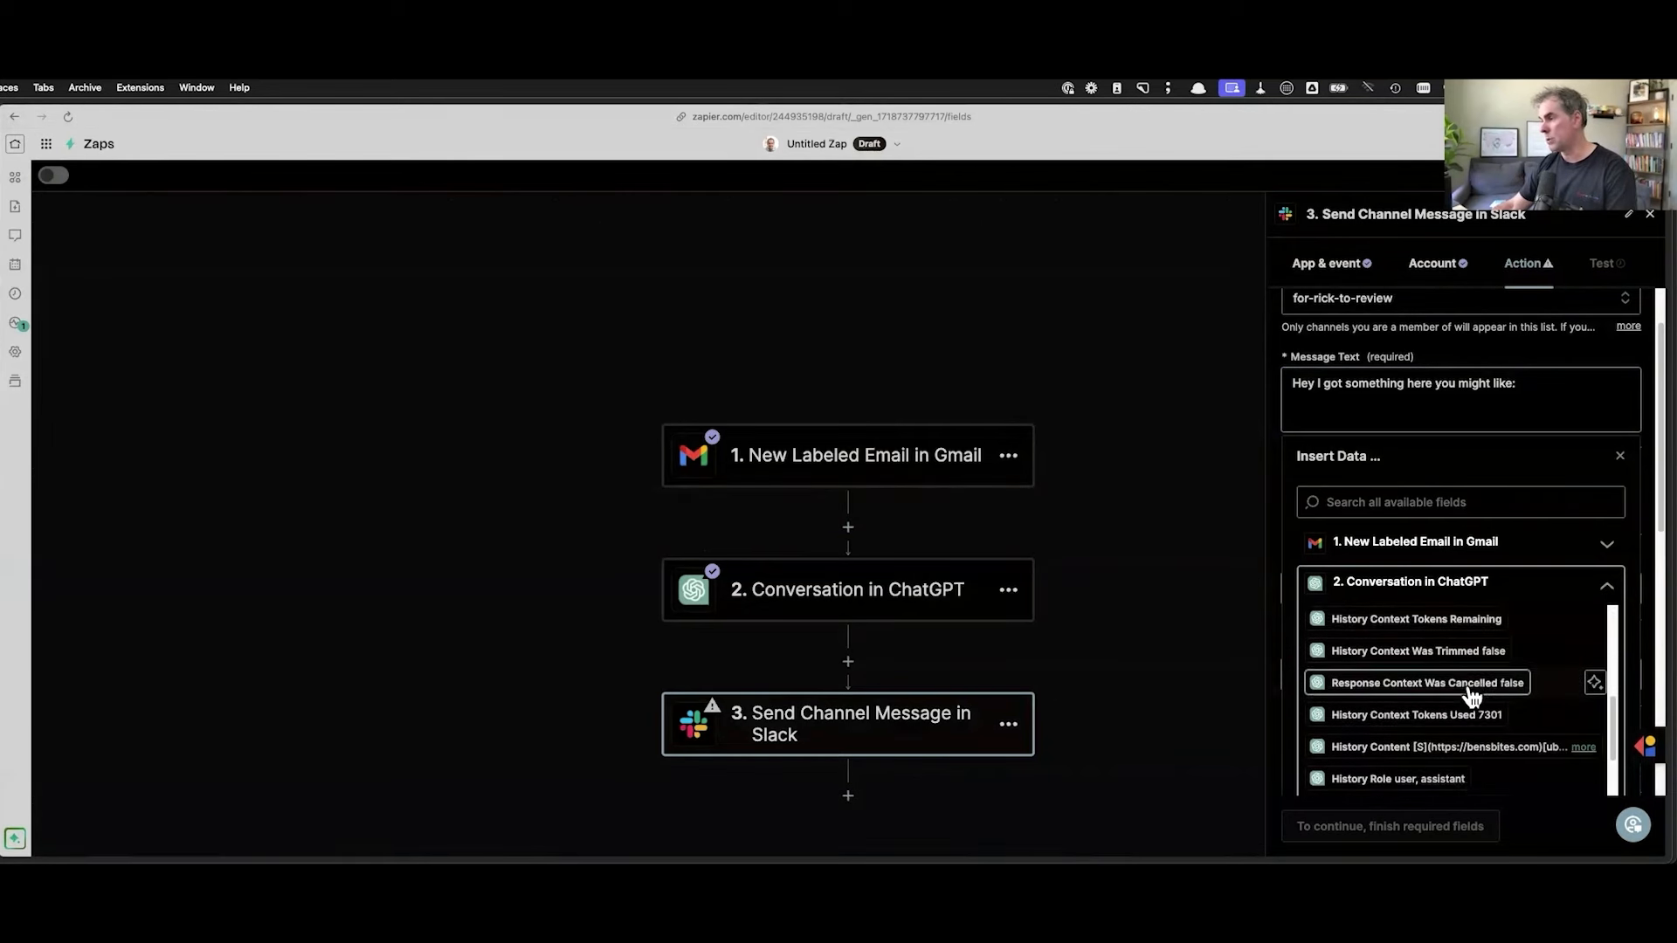
scroll(1470, 696, down, 3)
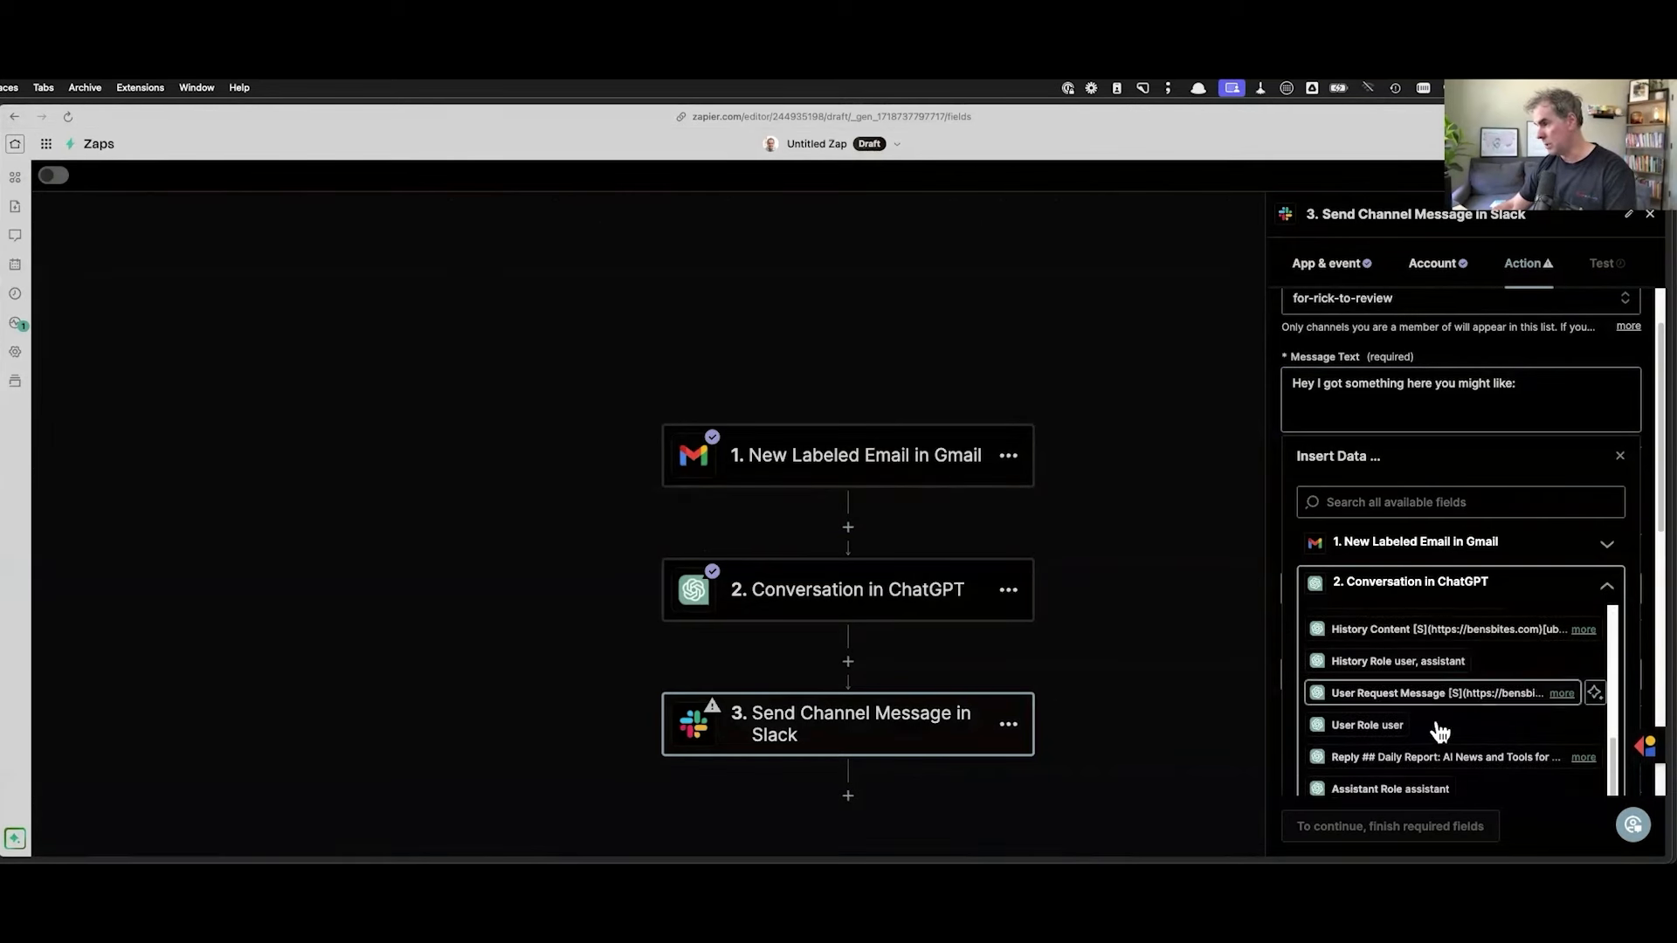
scroll(1415, 758, down, 1)
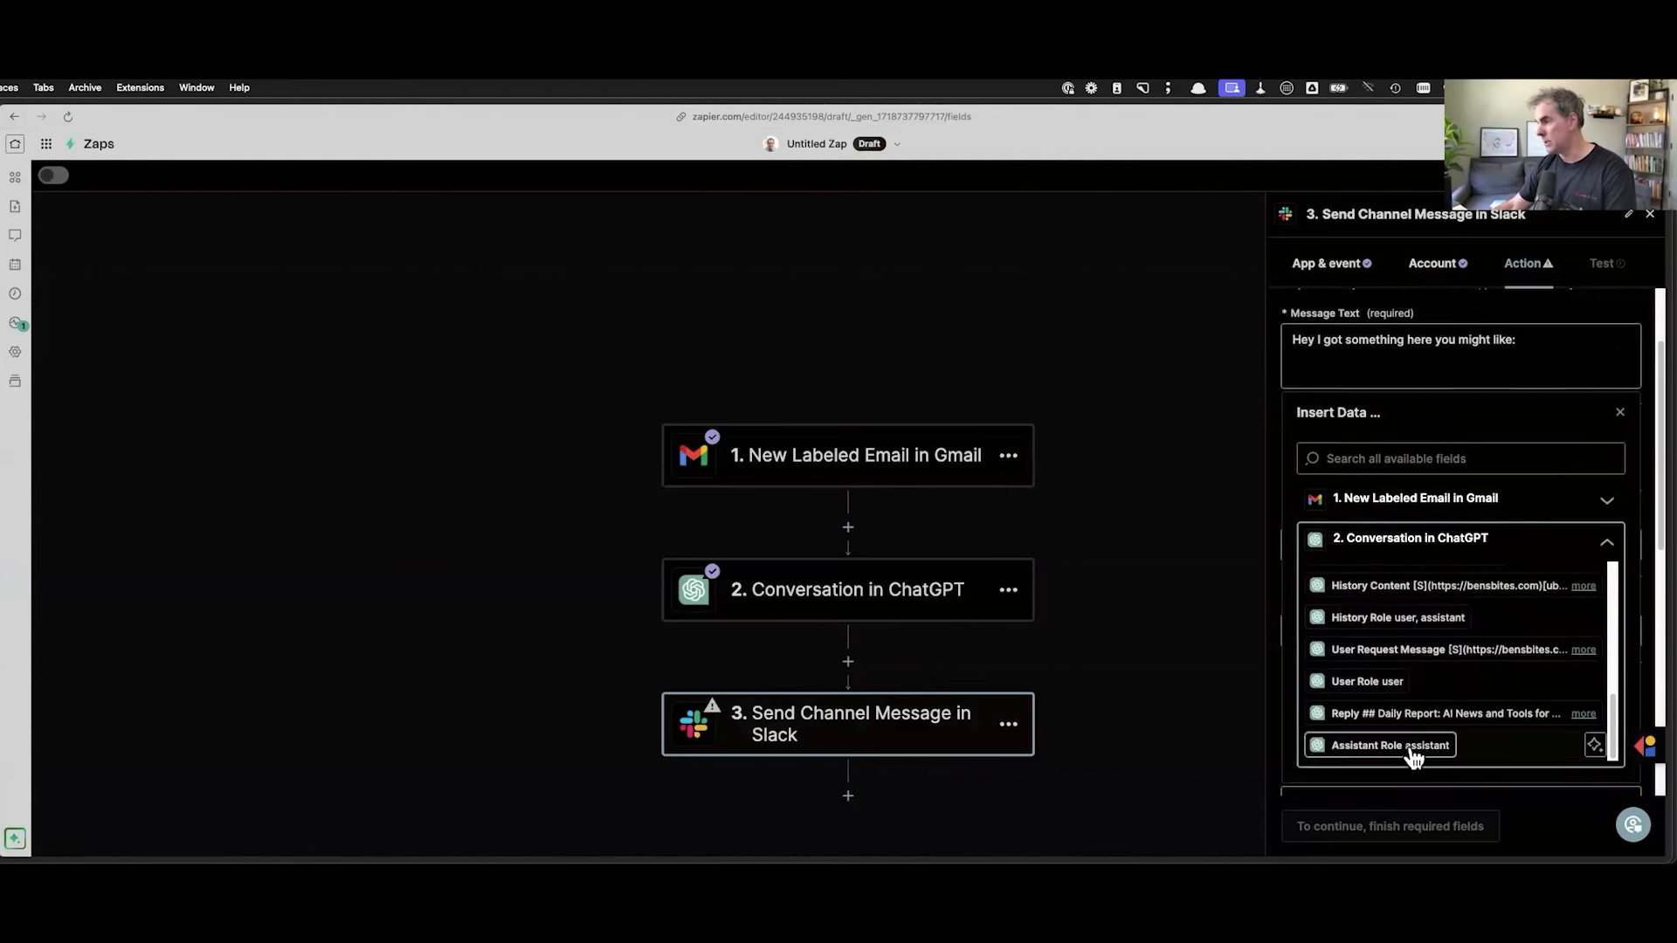
click(1396, 706)
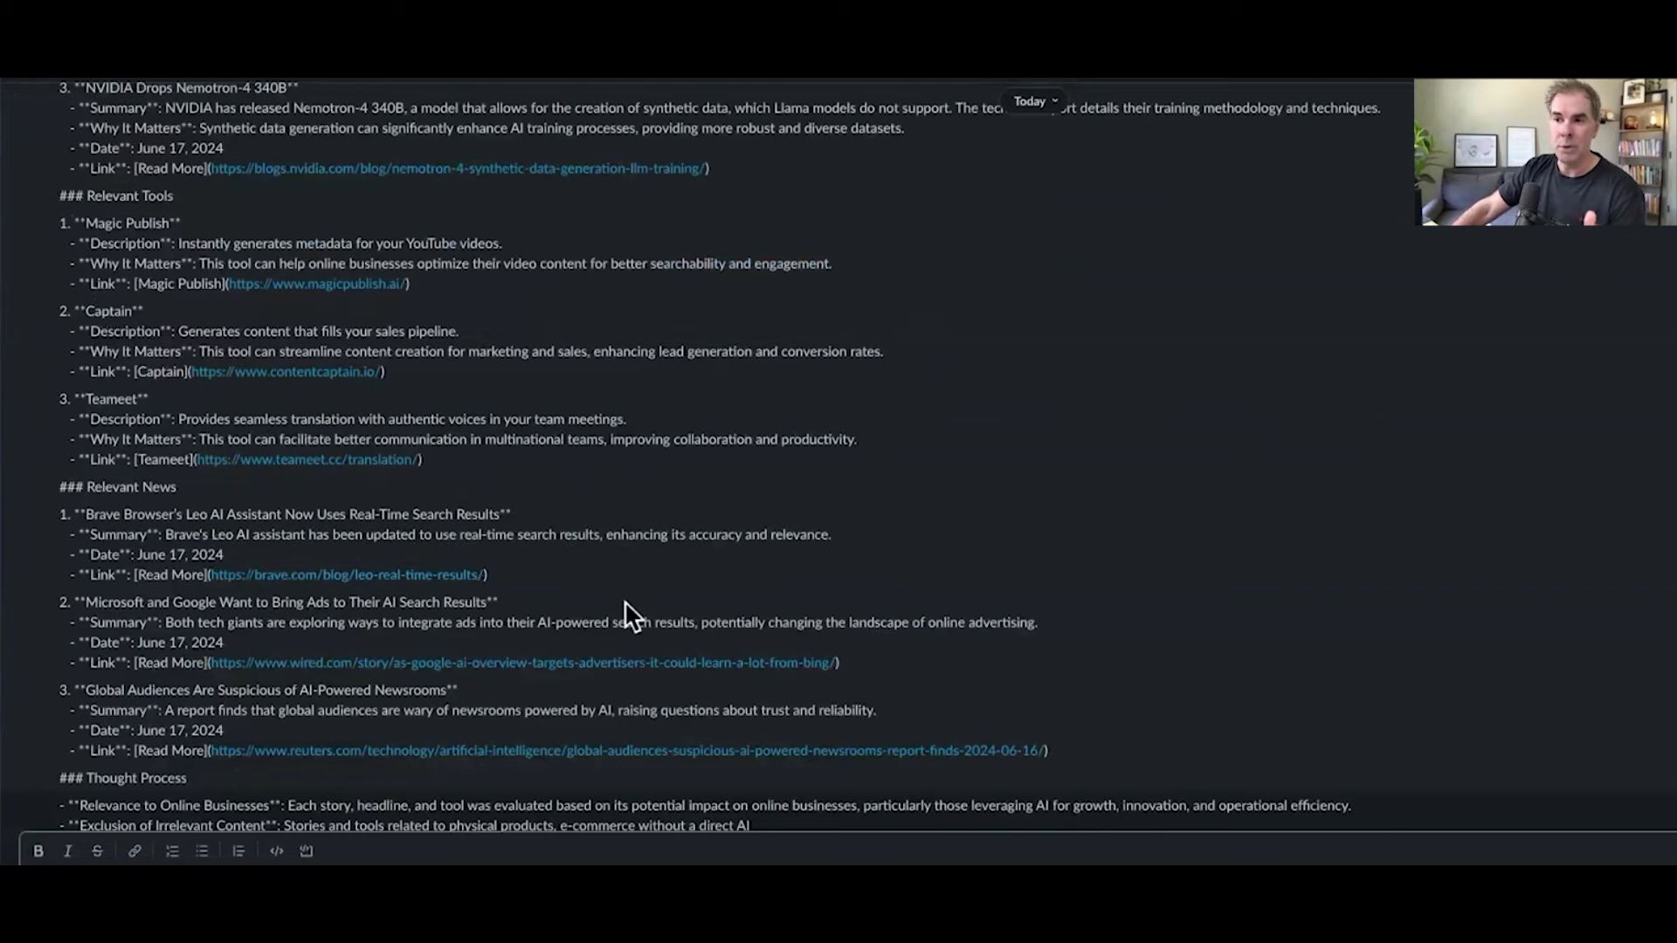
Step: Review the report posted in Slack, from the Relevant Stories through the Relevant Tools and Relevant News, and the Slack step's test output
scroll(572, 616, up, 2)
scroll(576, 615, up, 8)
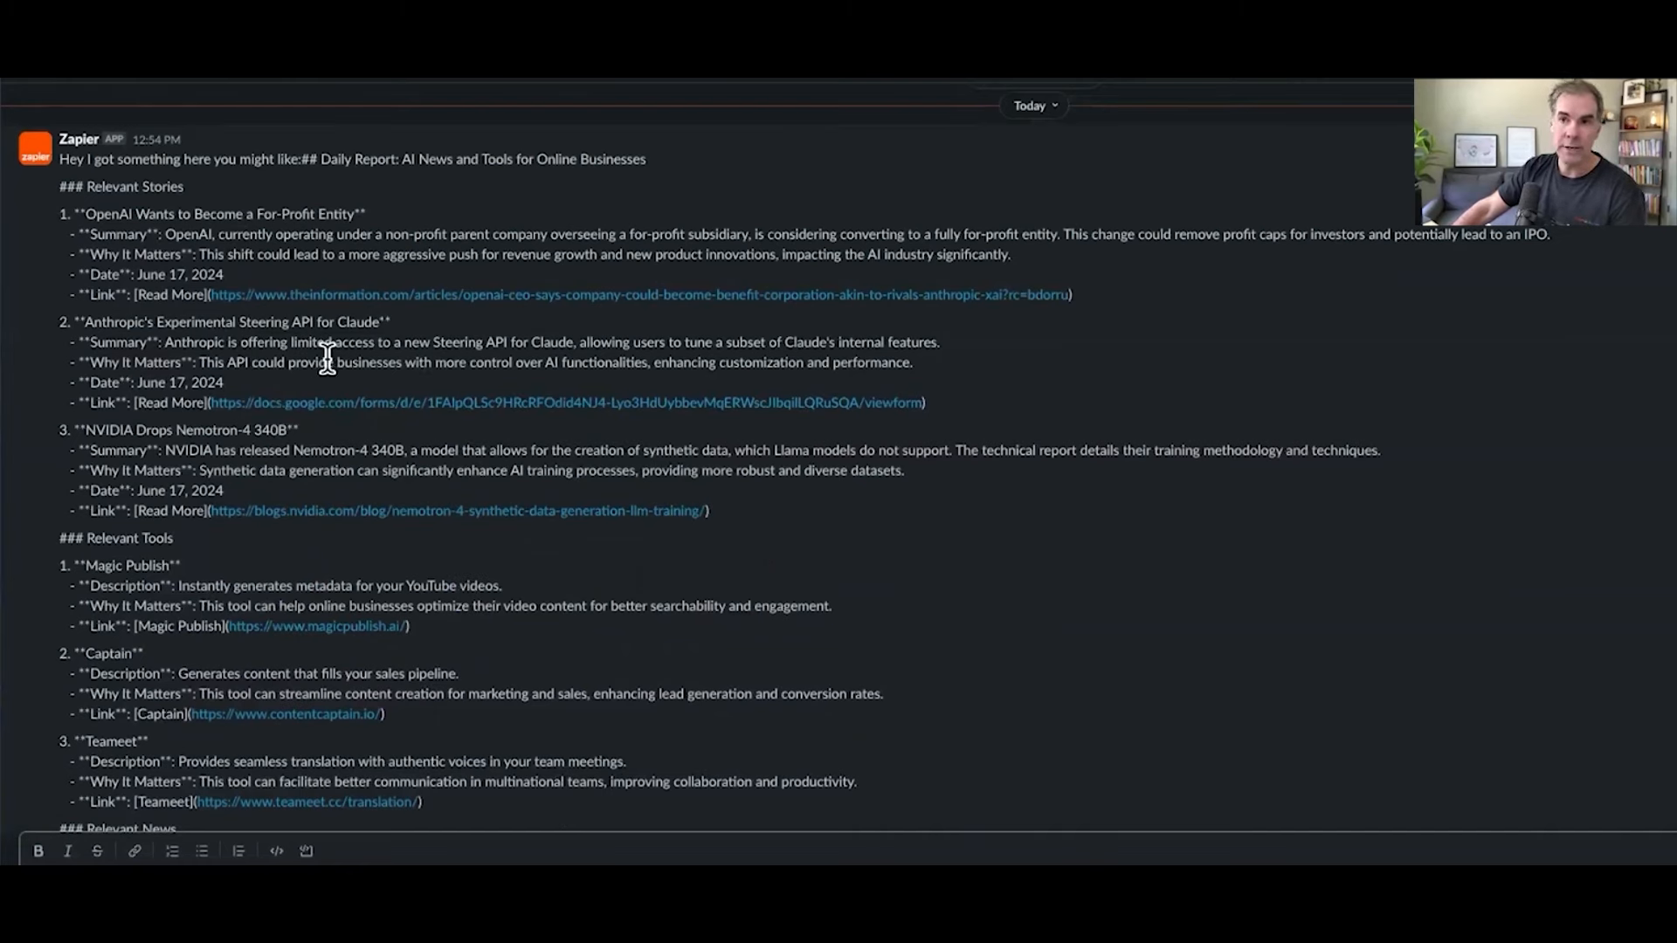
drag(86, 186, 728, 520)
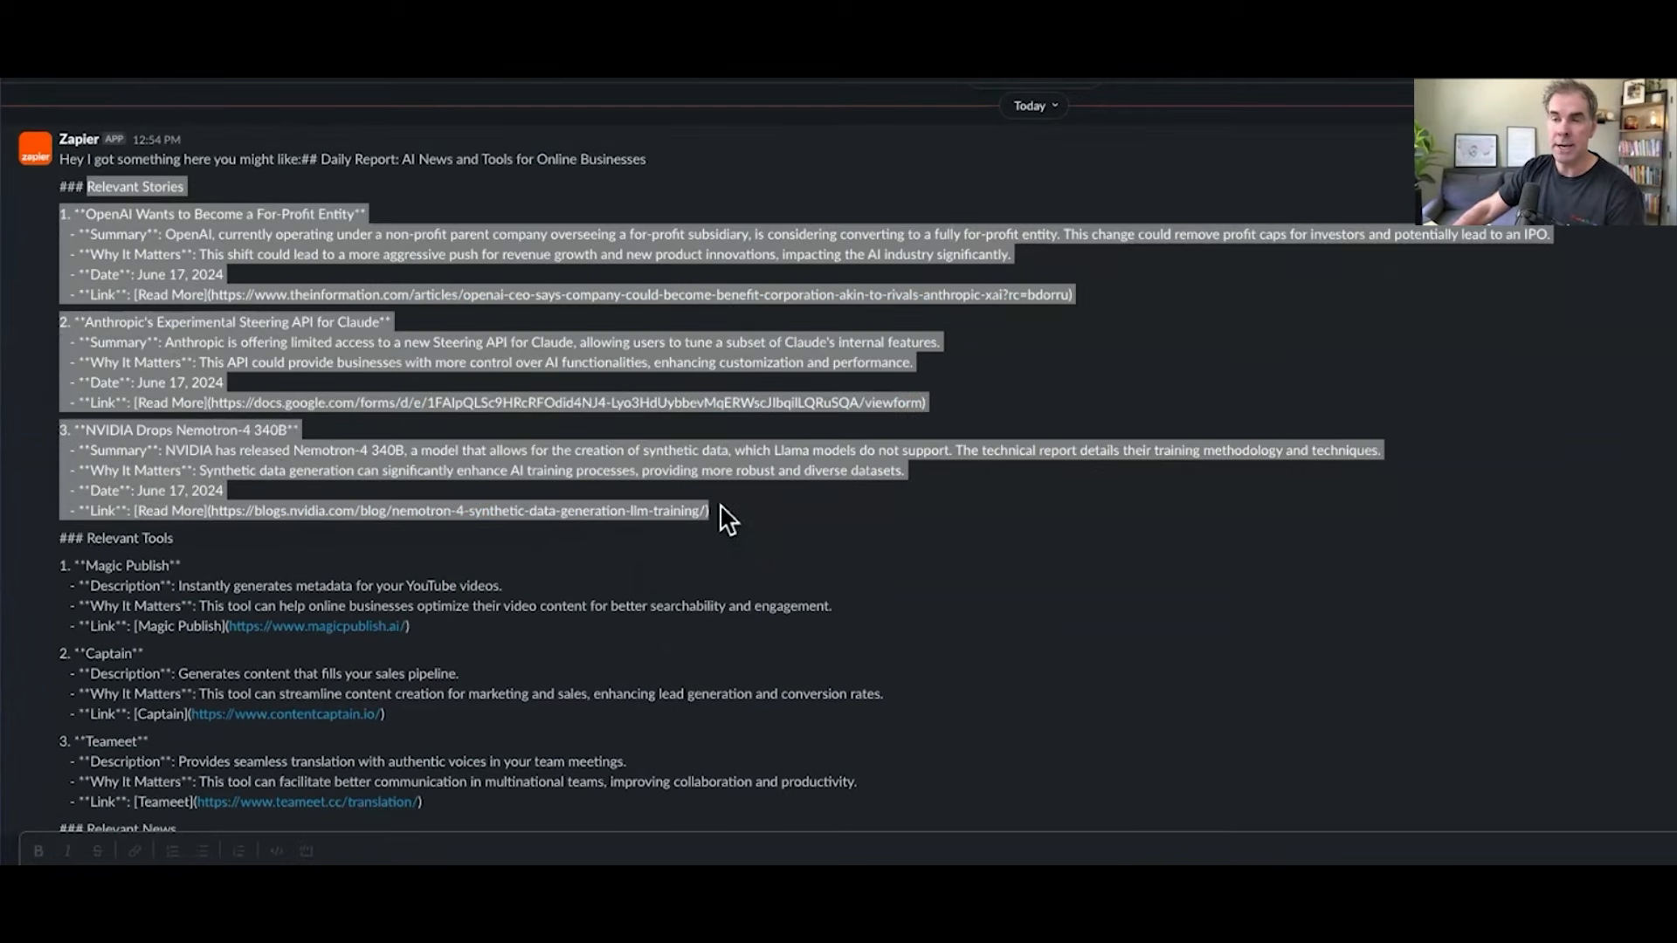
click(657, 469)
drag(85, 322, 955, 353)
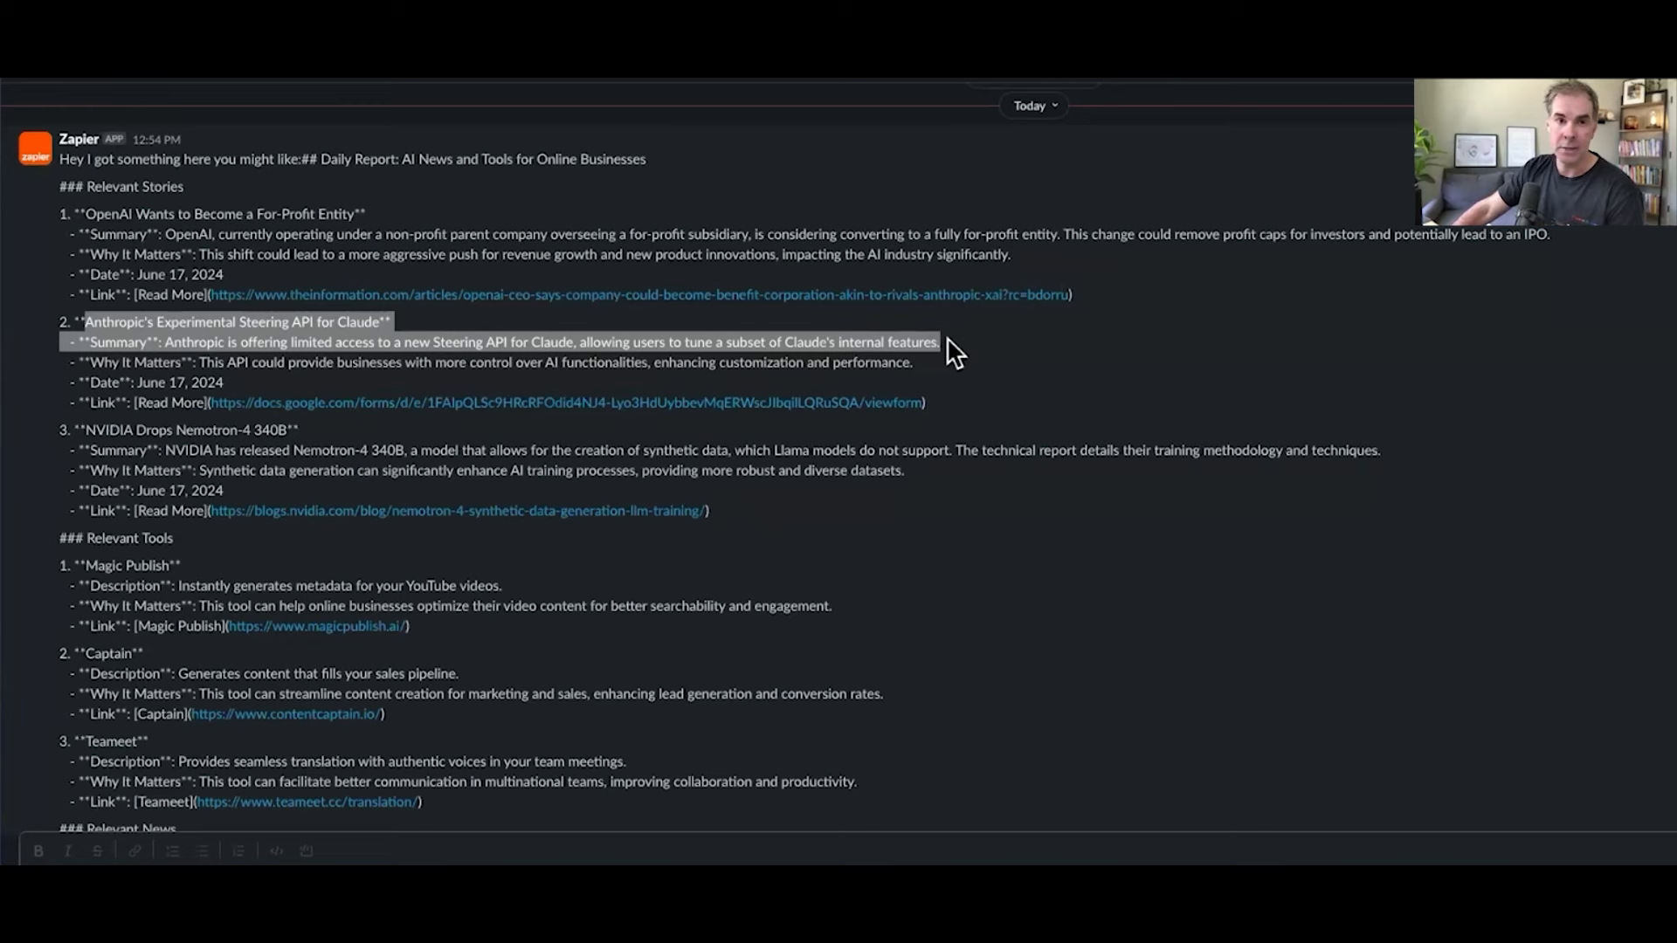
click(1003, 373)
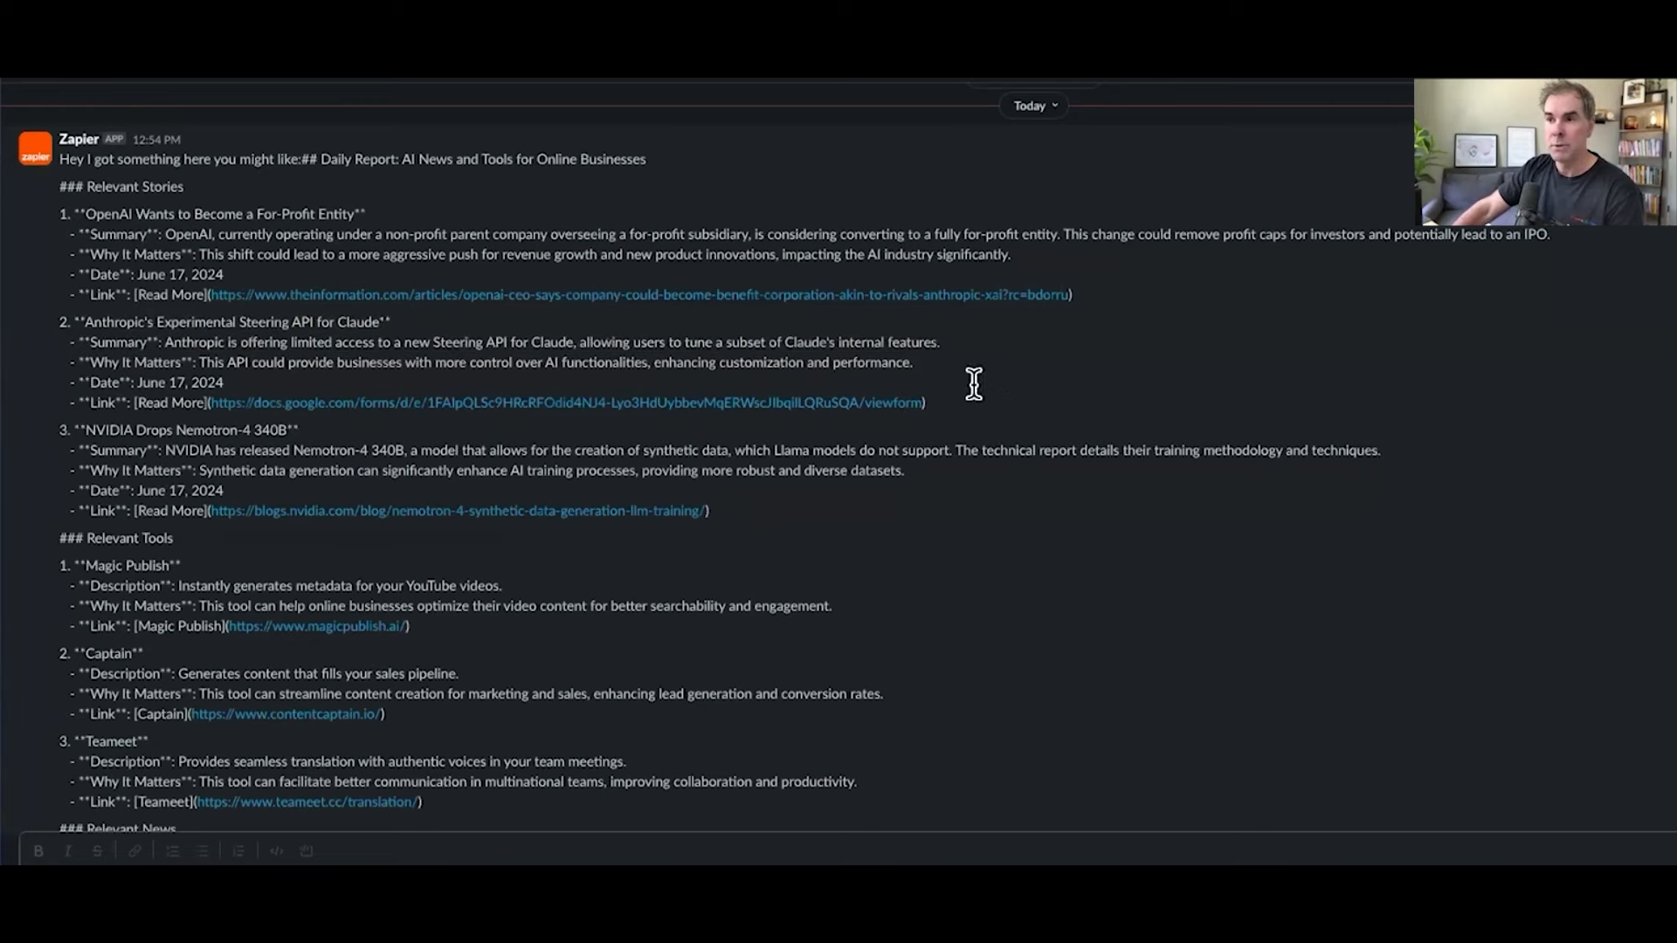
scroll(254, 476, down, 3)
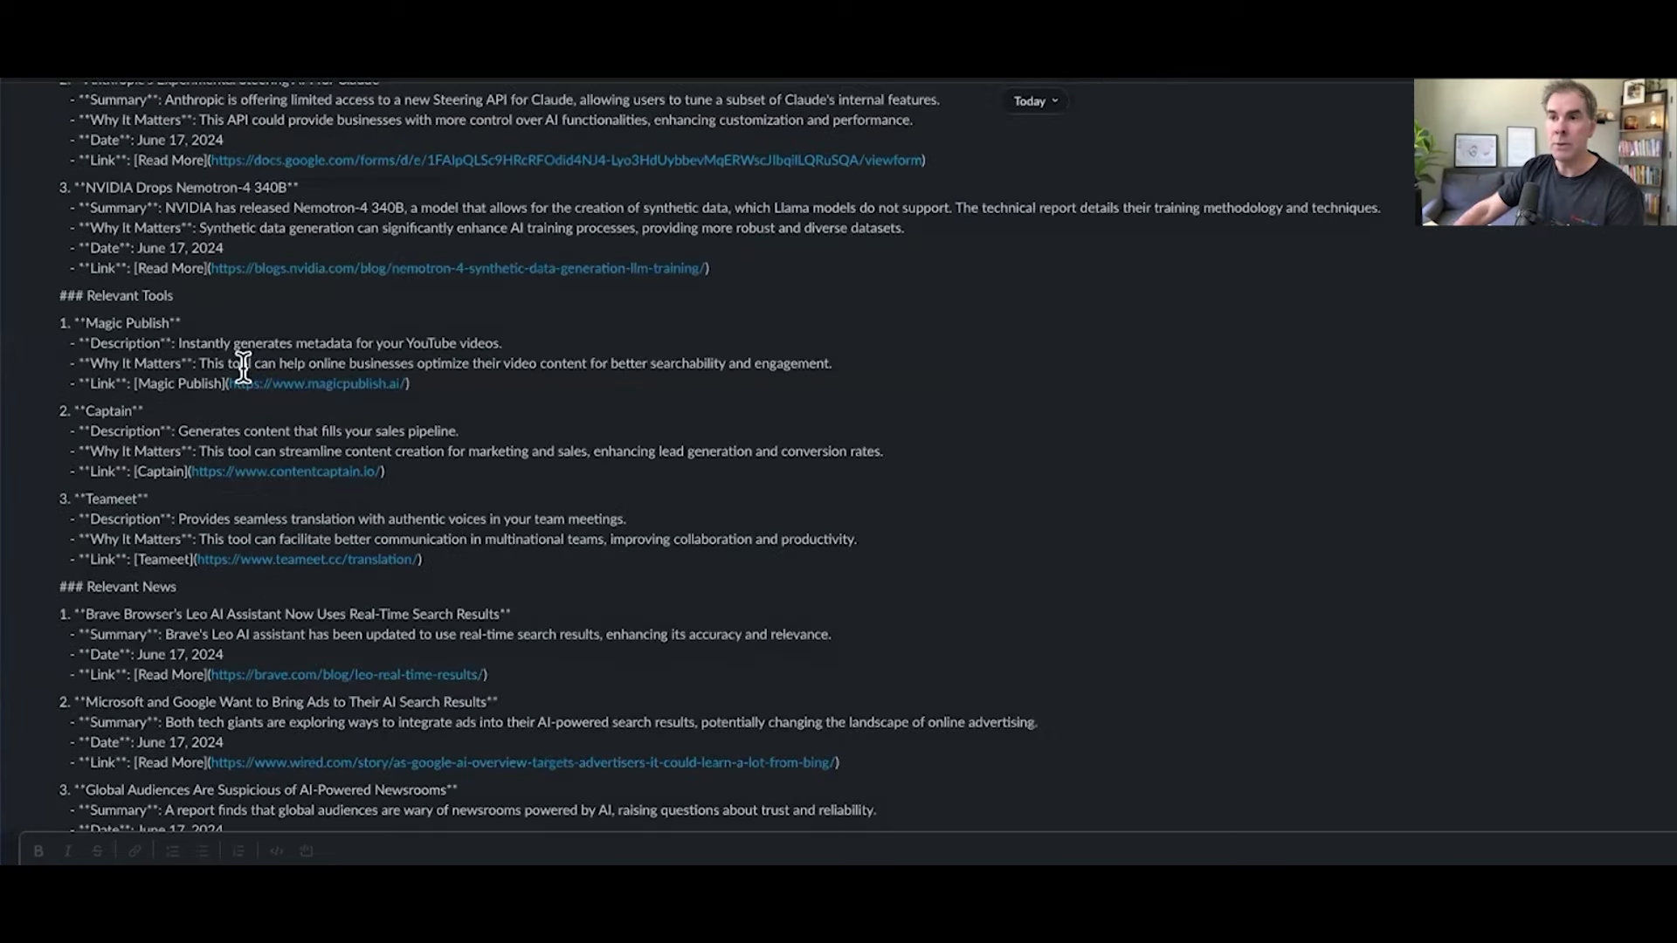
scroll(478, 538, down, 1)
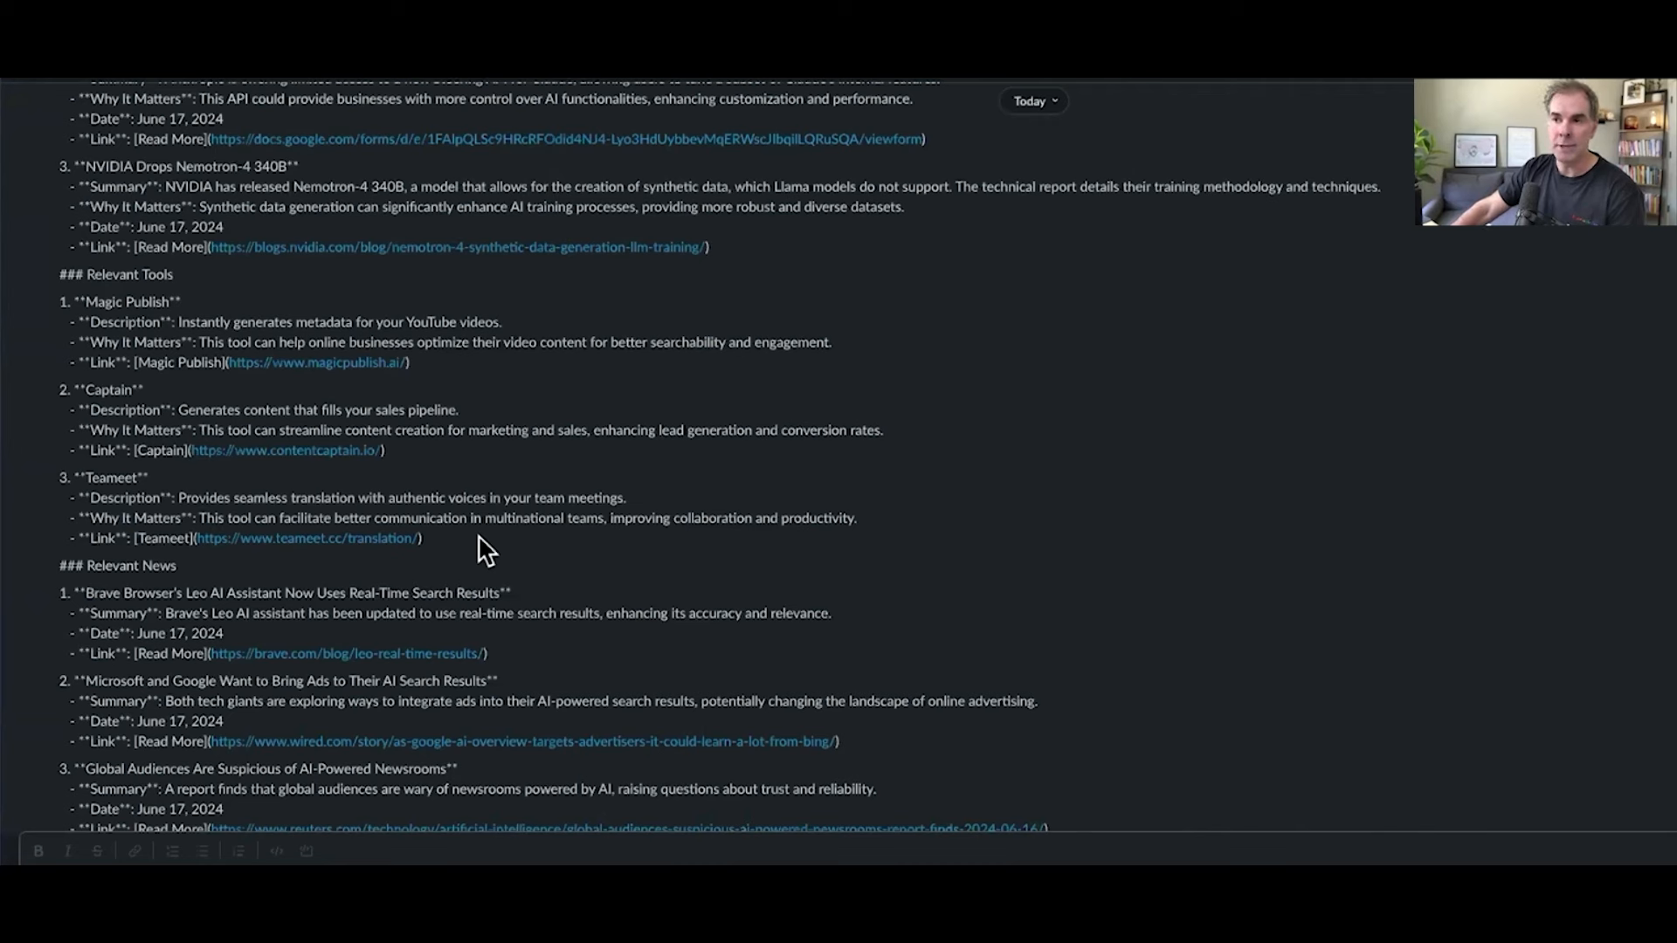
scroll(480, 546, down, 3)
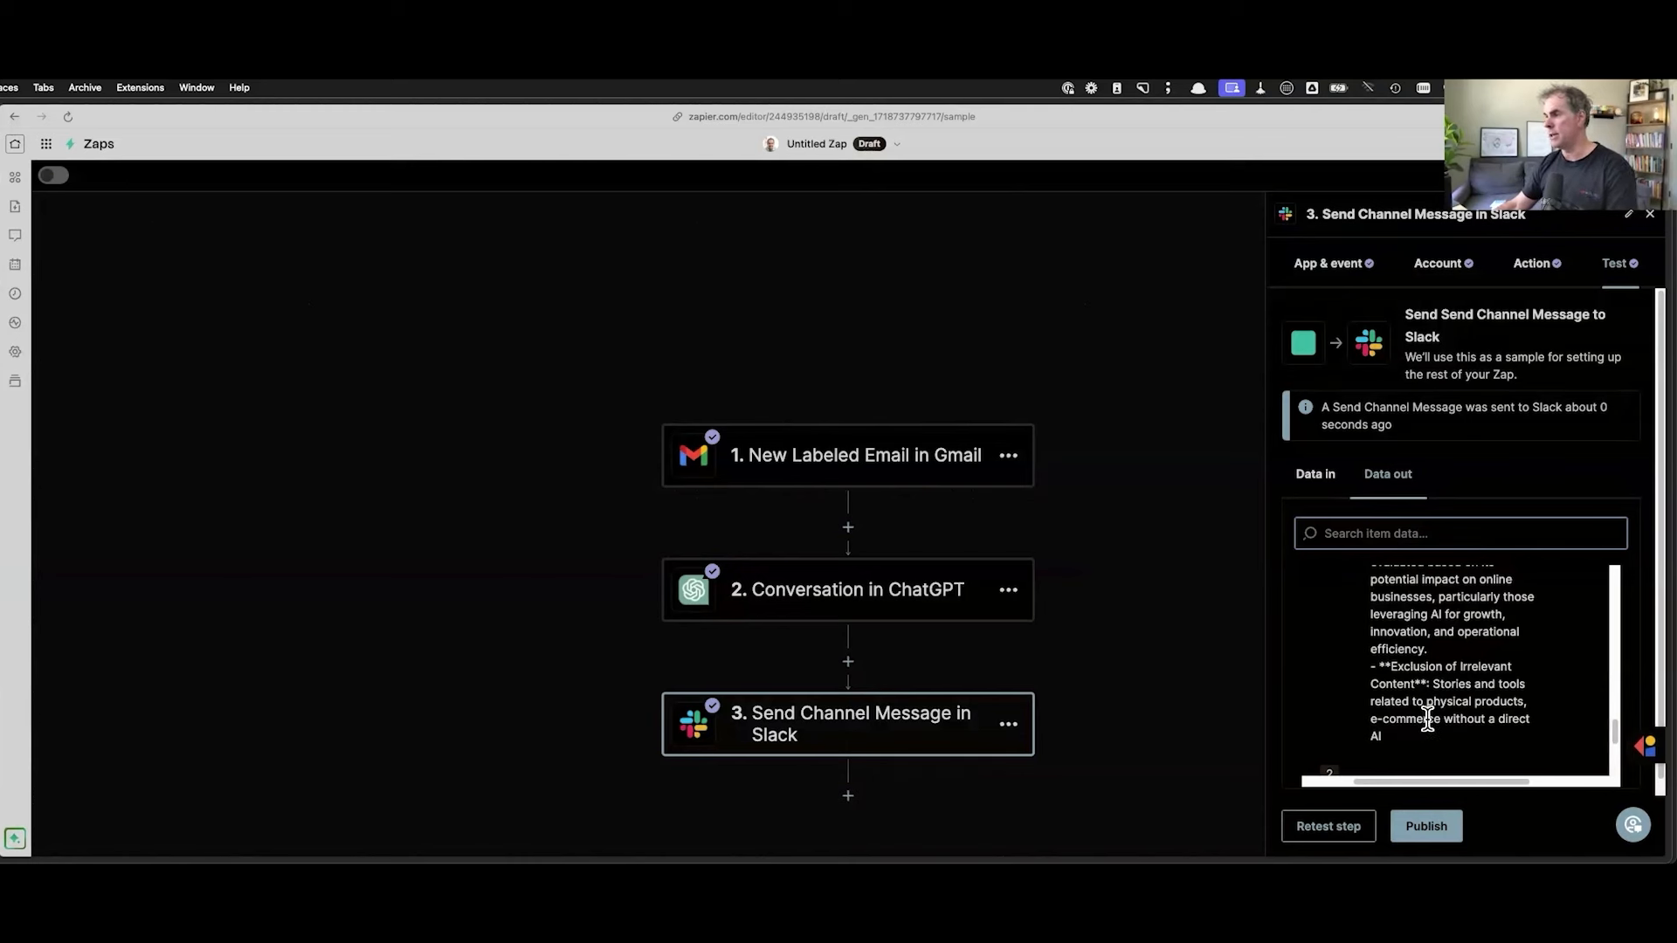
scroll(1541, 694, up, 3)
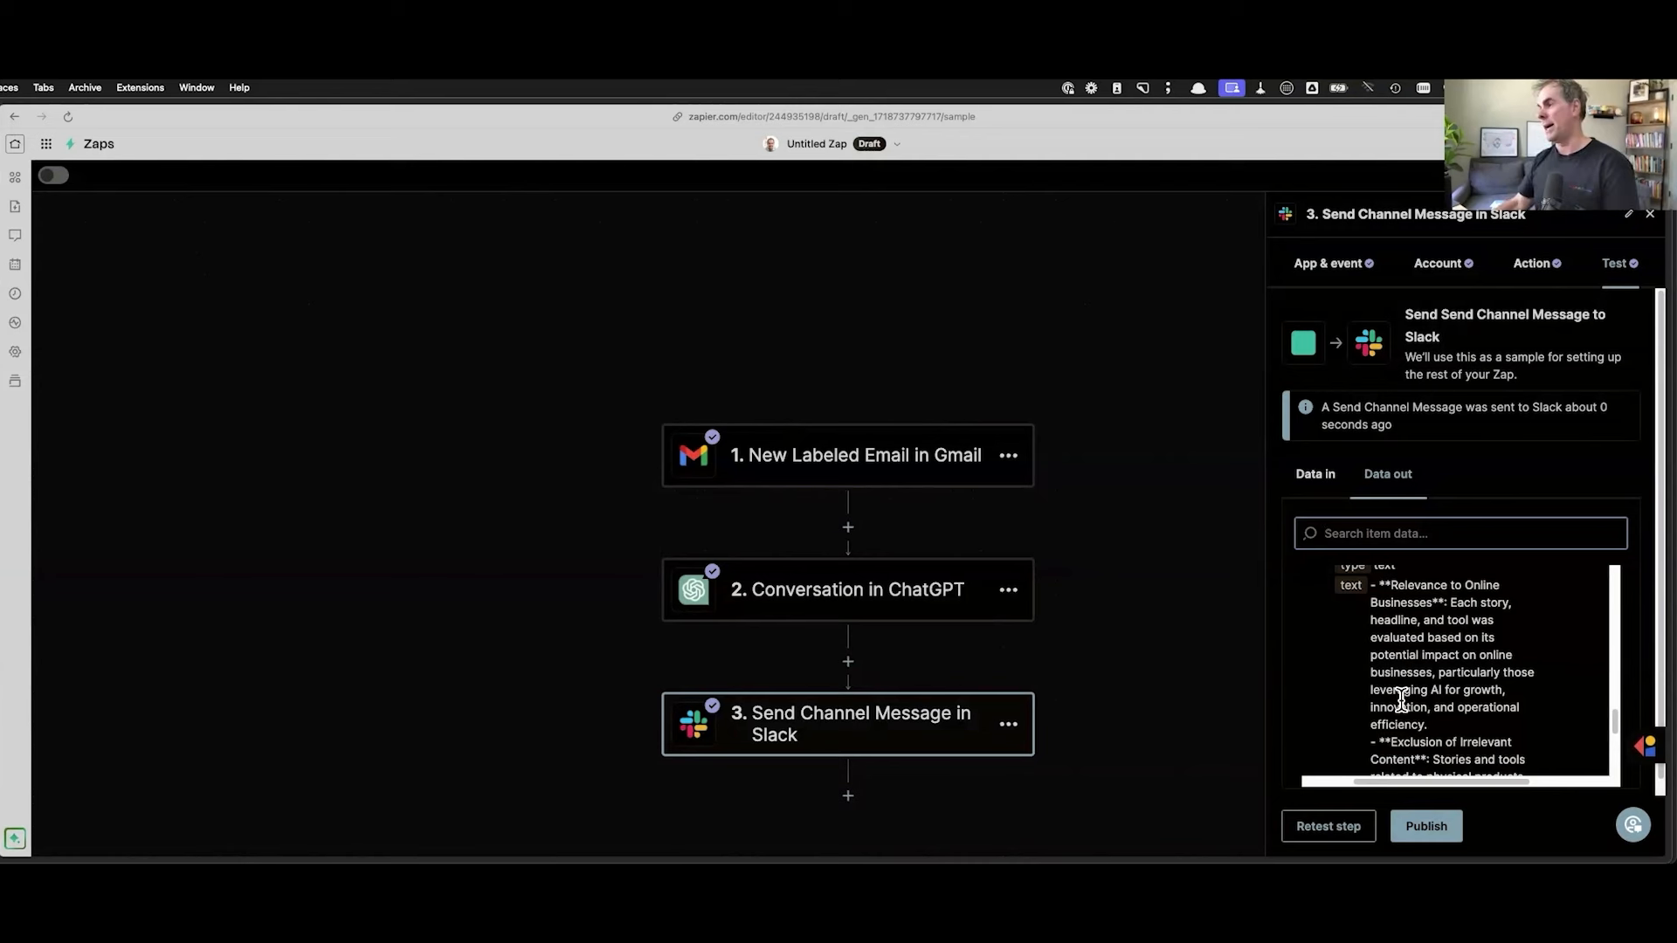
Step: Under Constraints in the ChatGPT step's prompt, add 'Use "Examples of Relevant Stories, Headlines, and Tools" as a guideline for what I am looking for.'
click(847, 589)
click(1531, 264)
scroll(1460, 568, down, 15)
click(1387, 443)
key(Return)
key(Return)
text(Use "Examples of Relevant Stories, Headlines, and Tools" as a guideline for)
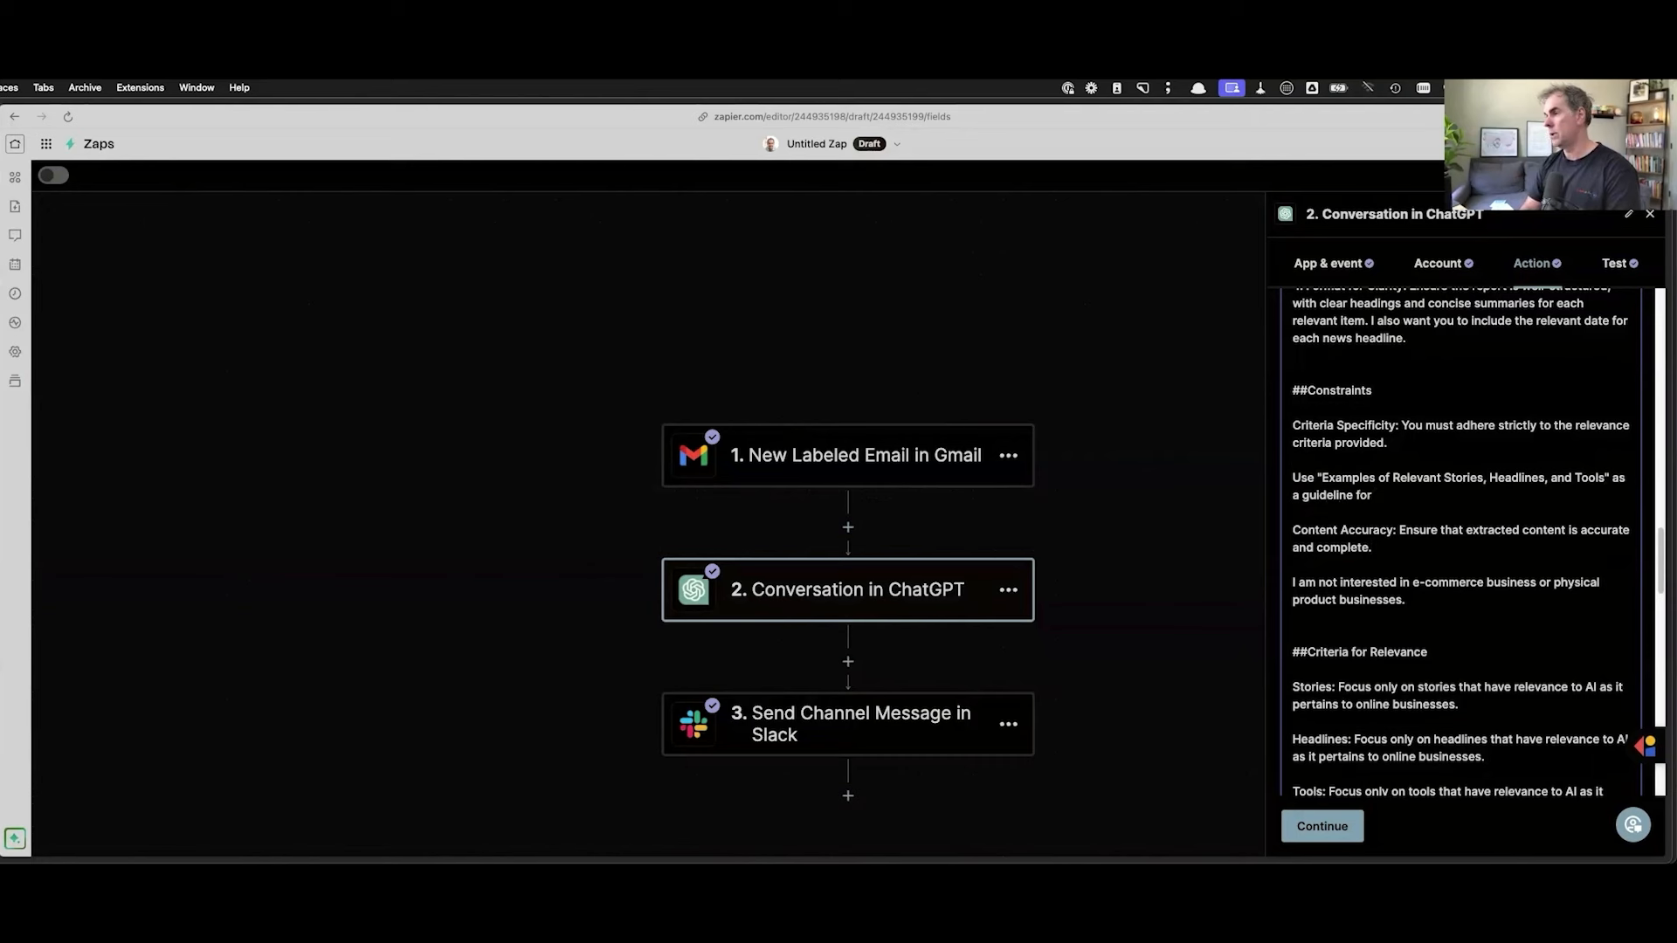
text( what I am looking for.)
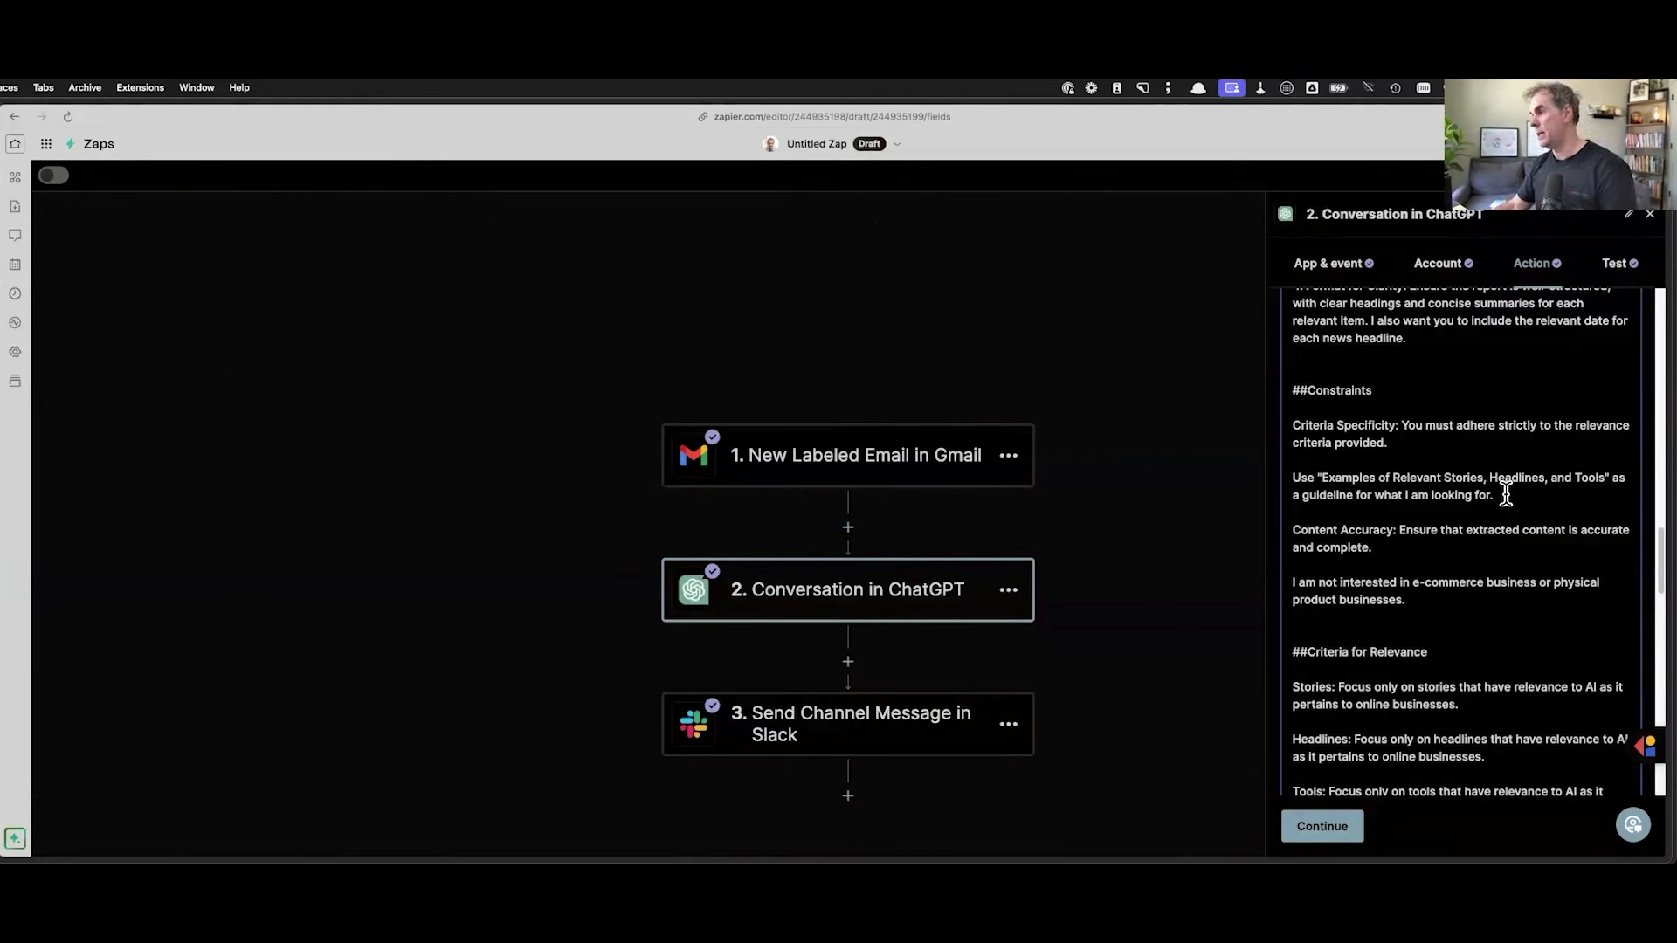
Step: Duplicate the guideline sentence below itself and reword the copy to "Examples of Irrelevant Stories, Headlines, and Tools" and "what I am not looking for."
drag(1499, 496, 1291, 481)
key(super+c)
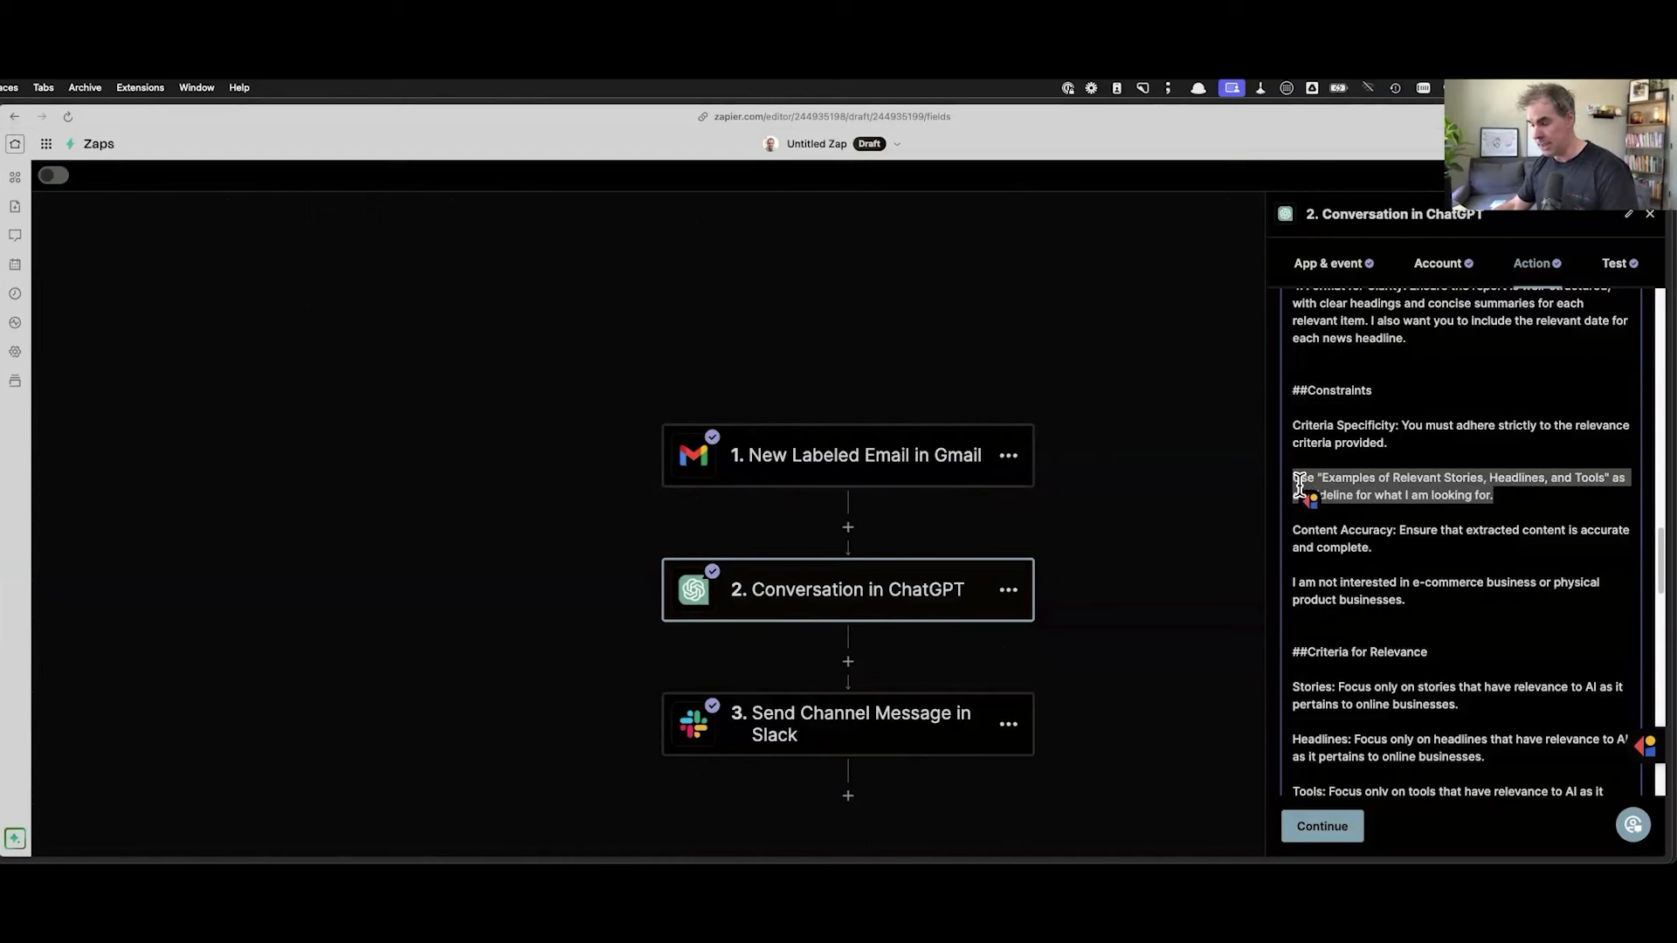
click(1518, 497)
key(Return)
key(Return)
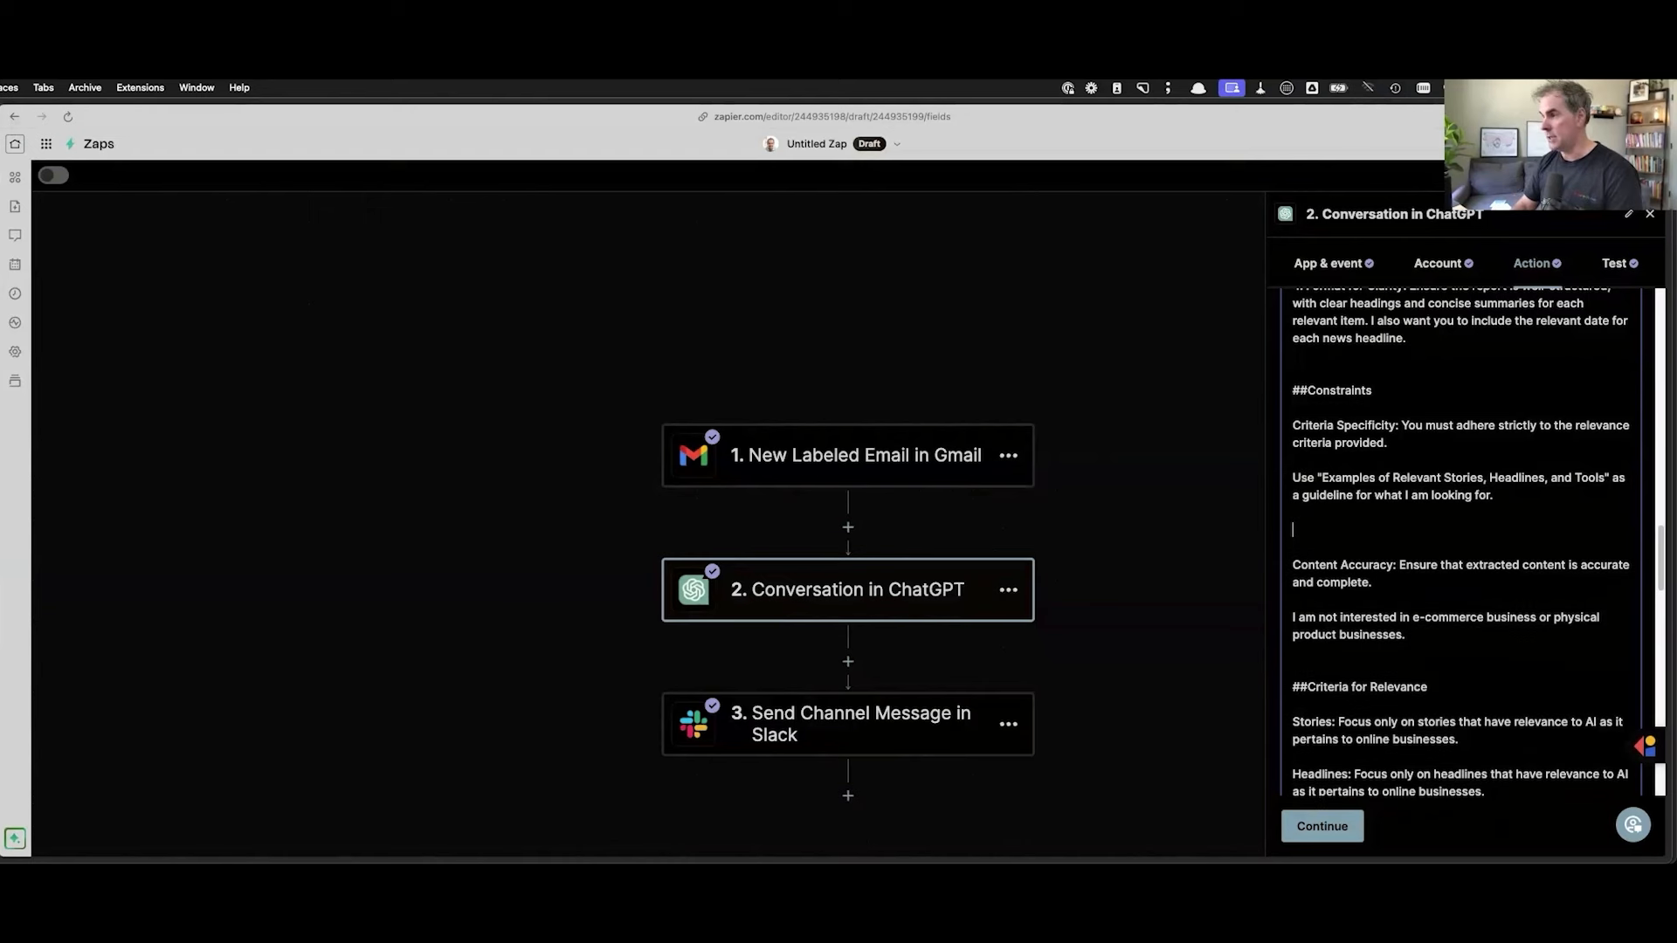
key(super+v)
click(1399, 531)
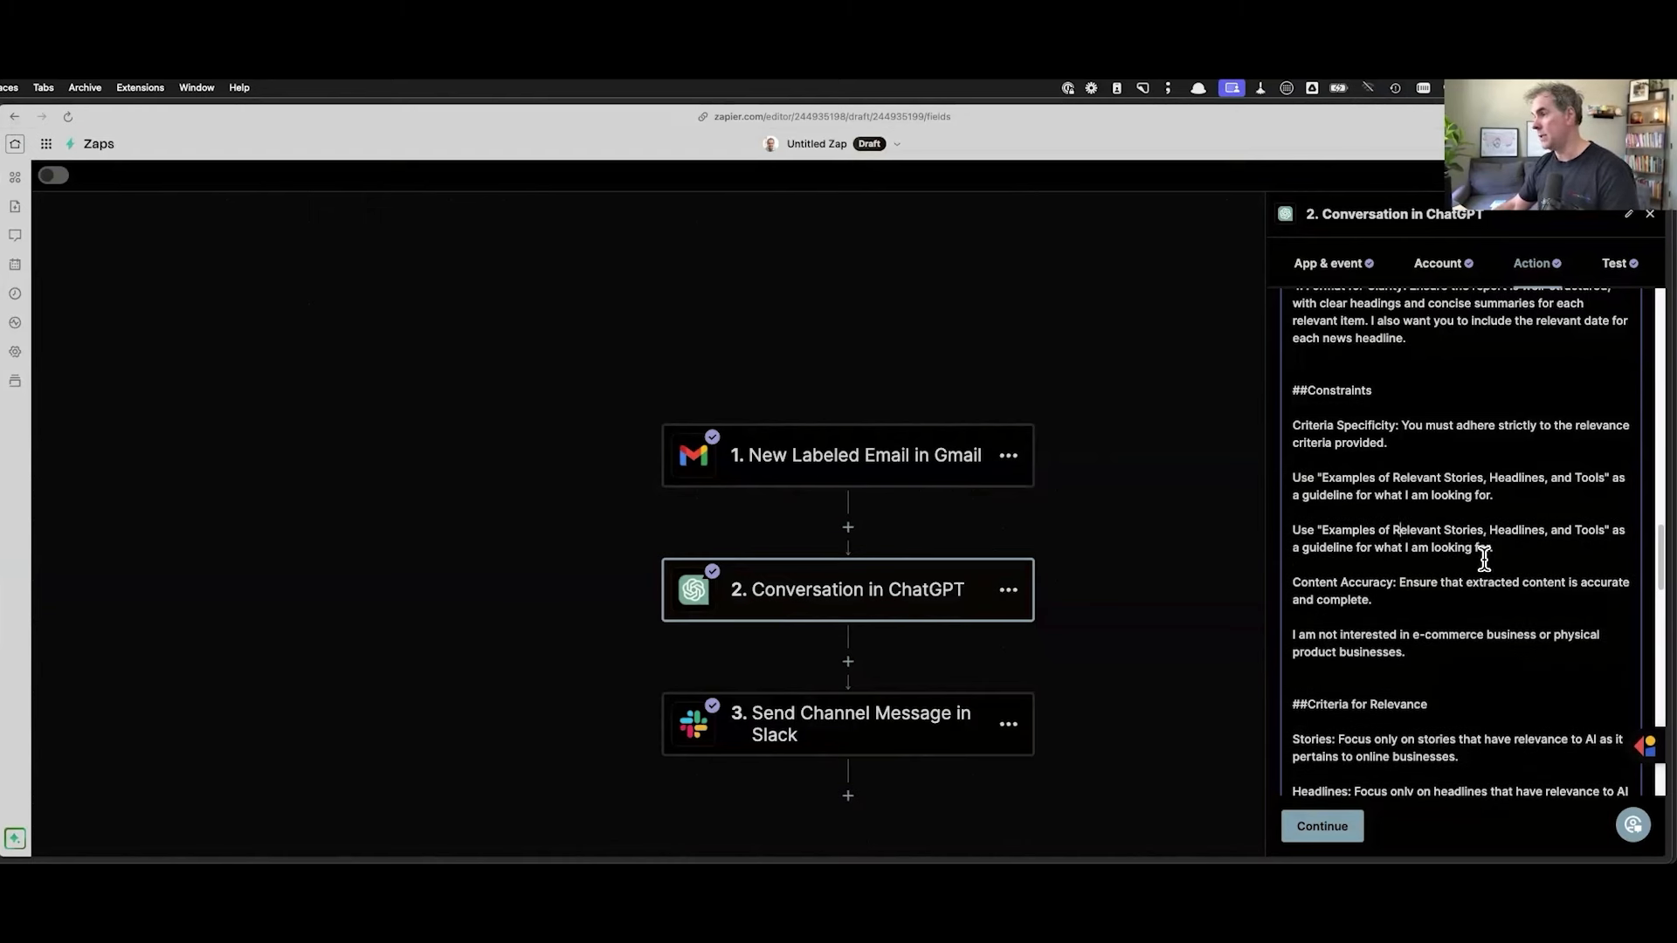
key(BackSpace)
text(Irr)
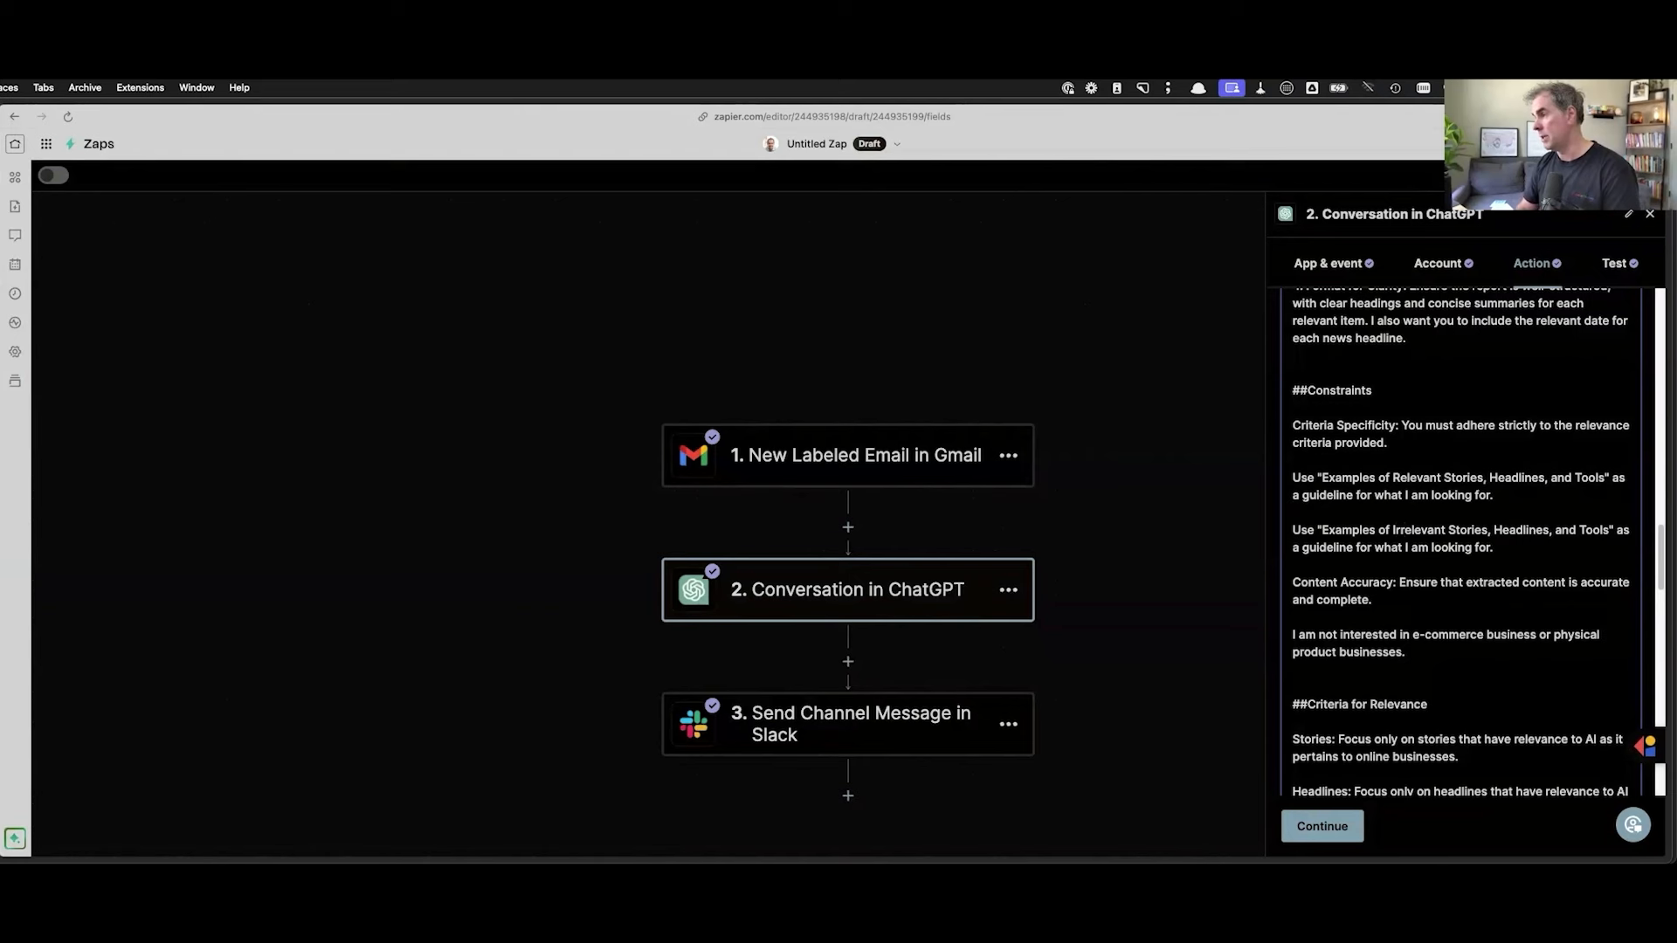
click(1446, 548)
text(not )
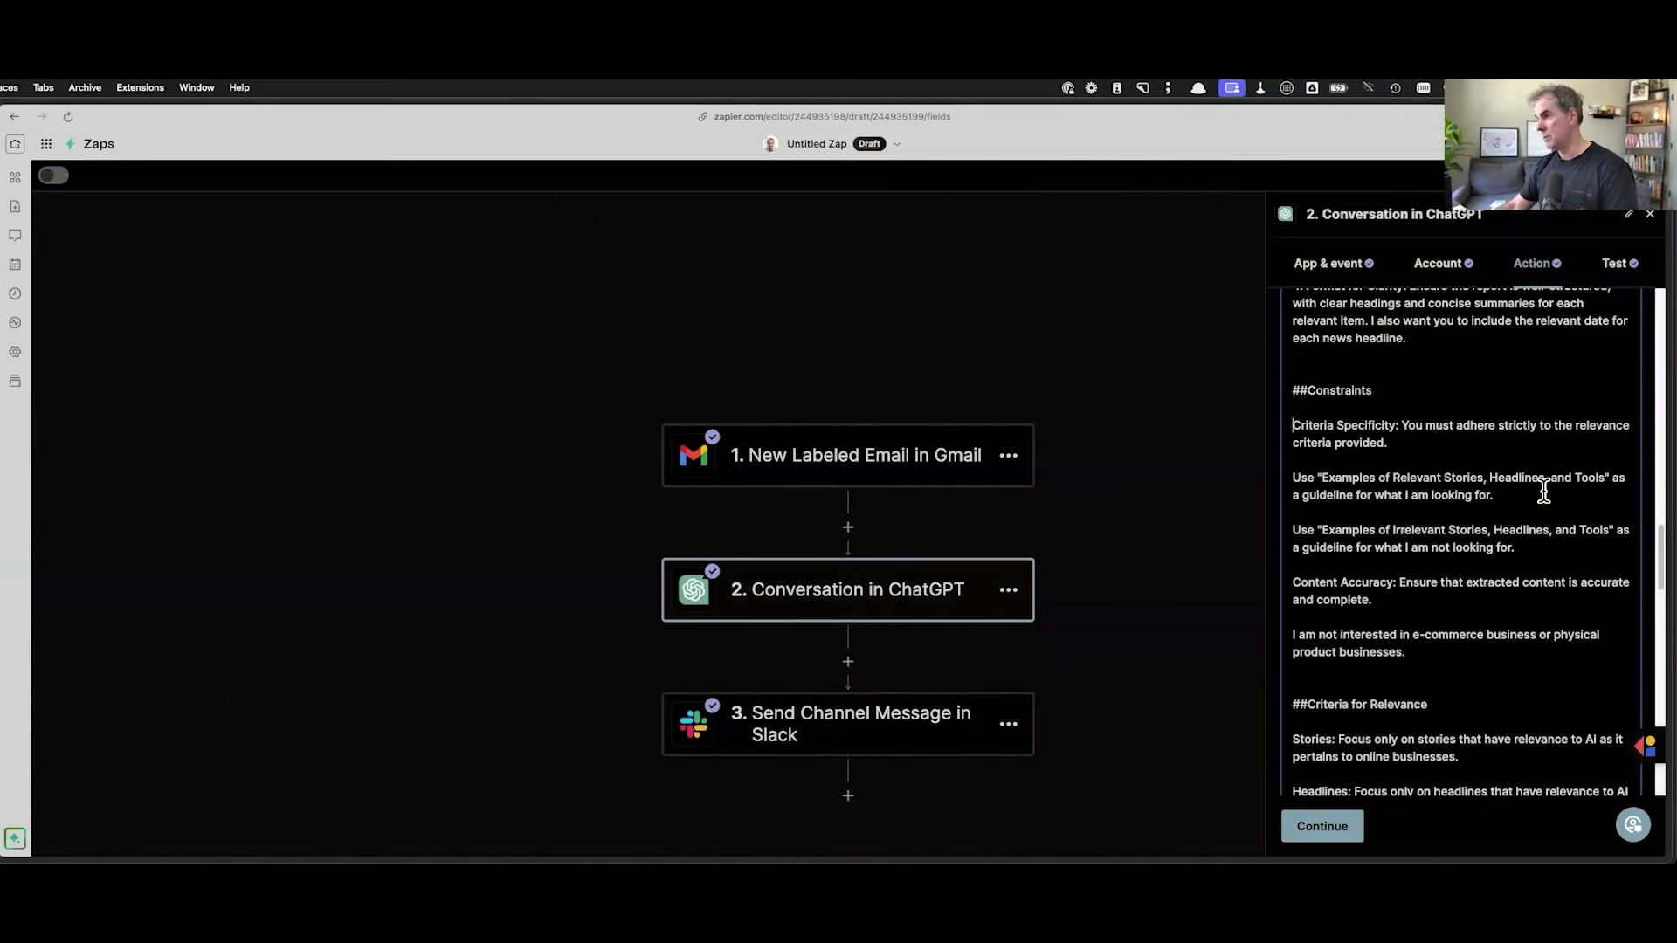
Step: Put a dash before the Criteria Specificity, relevant-examples, irrelevant-examples and Content Accuracy lines under Constraints
text(-)
key(Down)
key(Down)
key(Down)
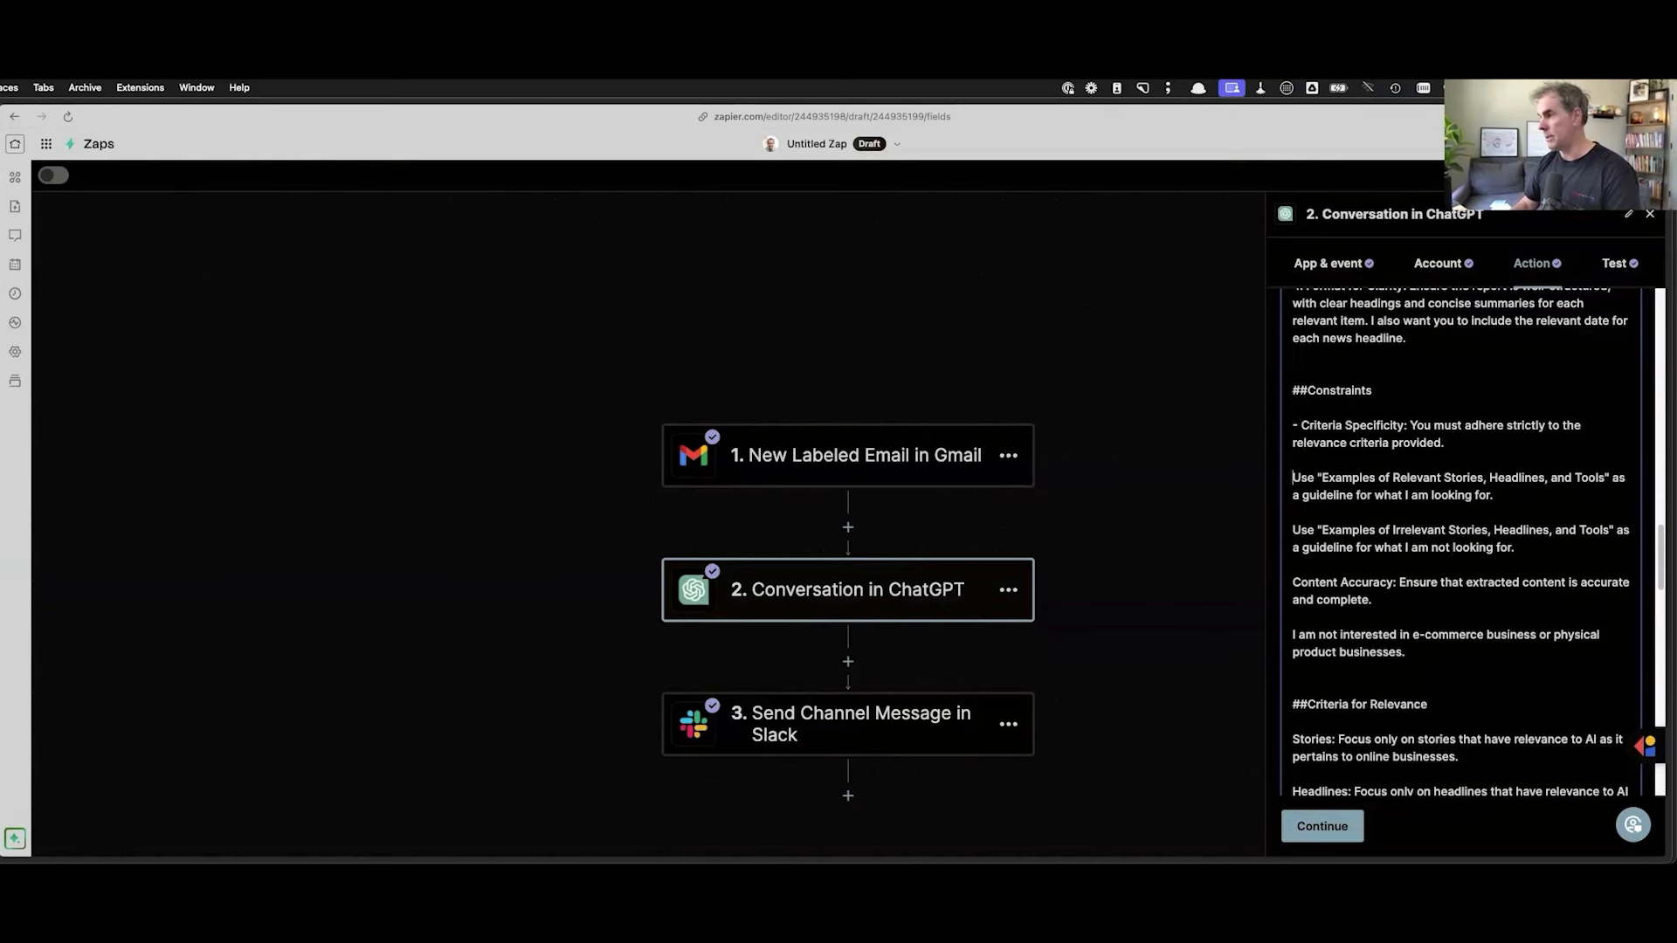
text(-)
key(Down)
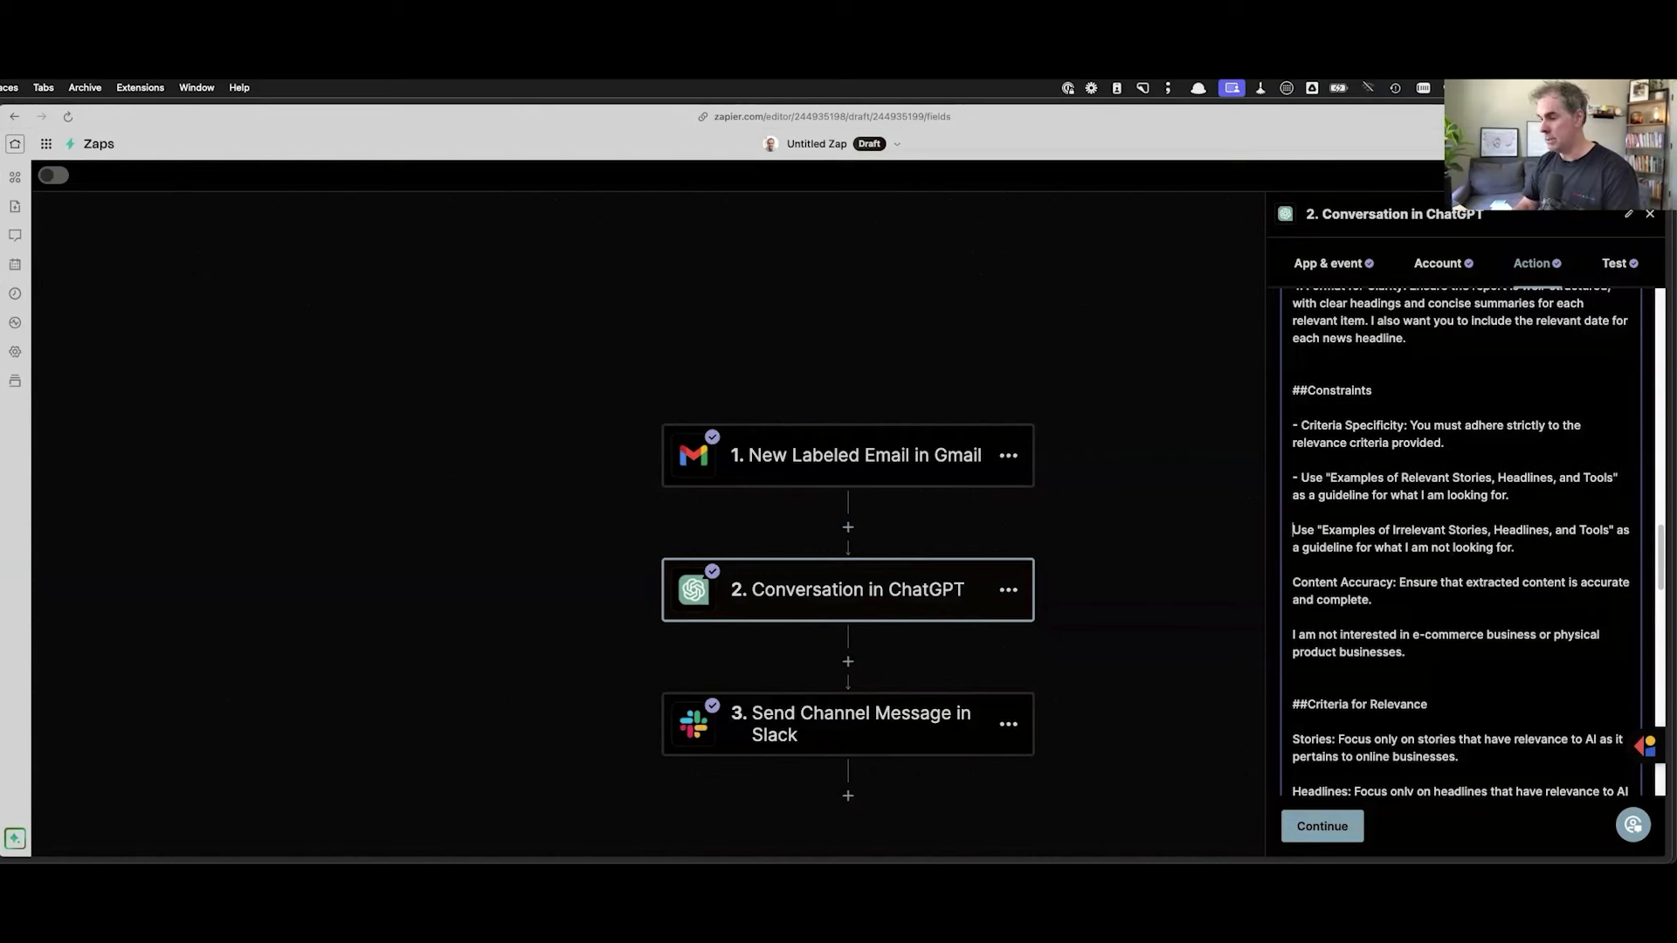
text(-)
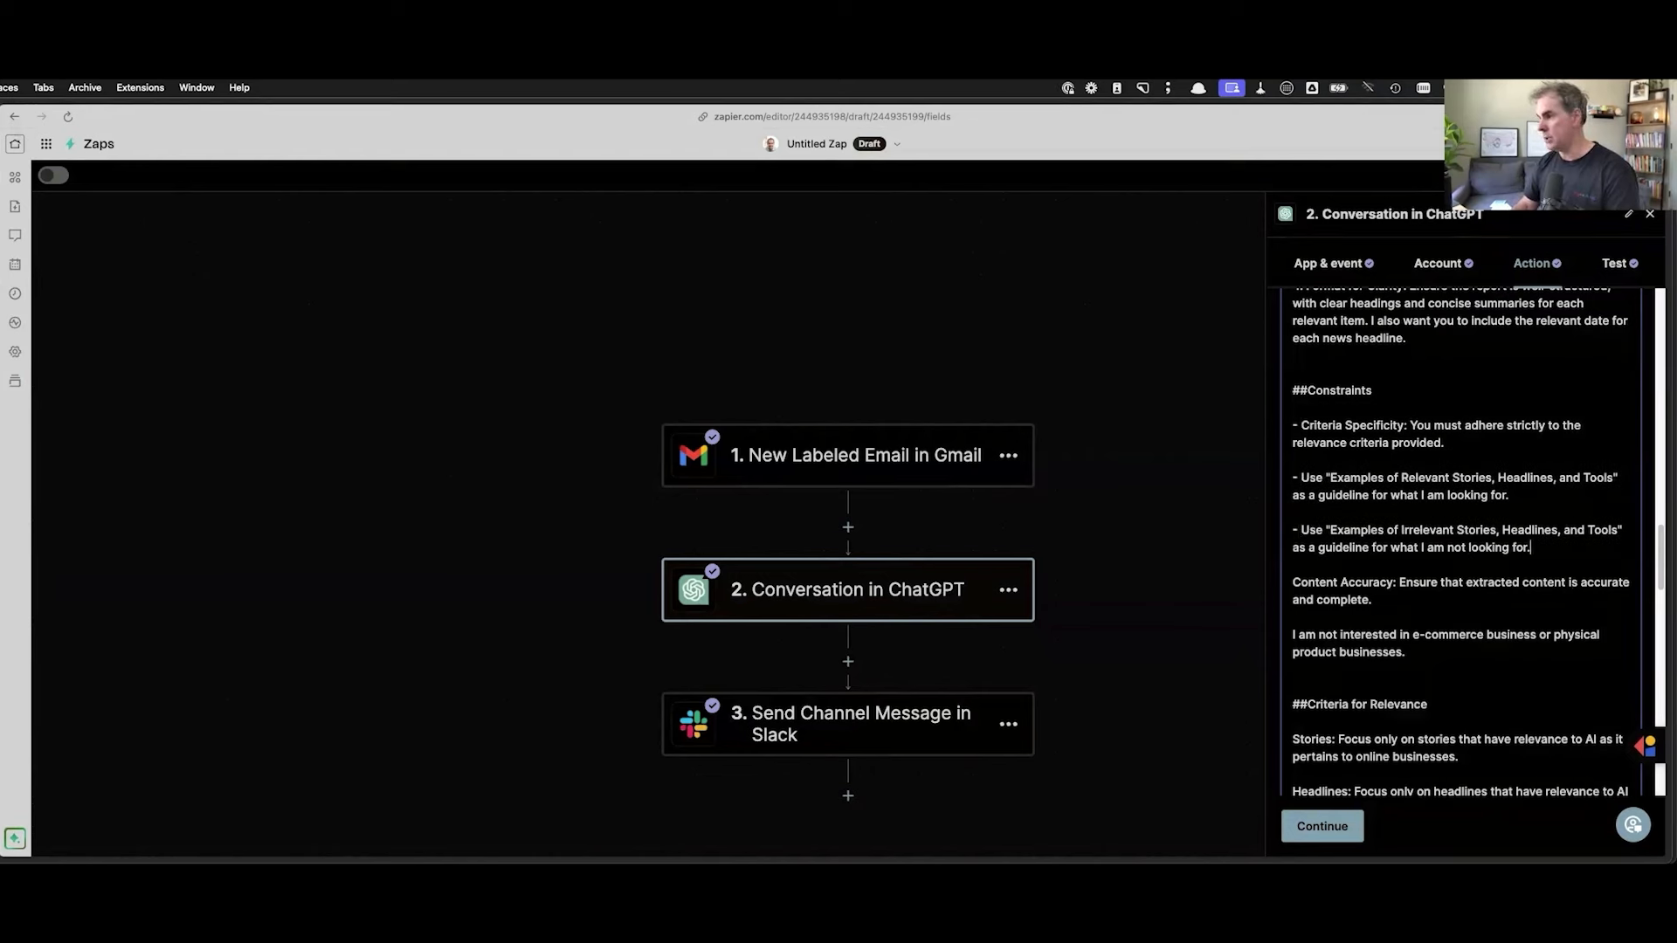
key(Down)
key(Down)
text(-)
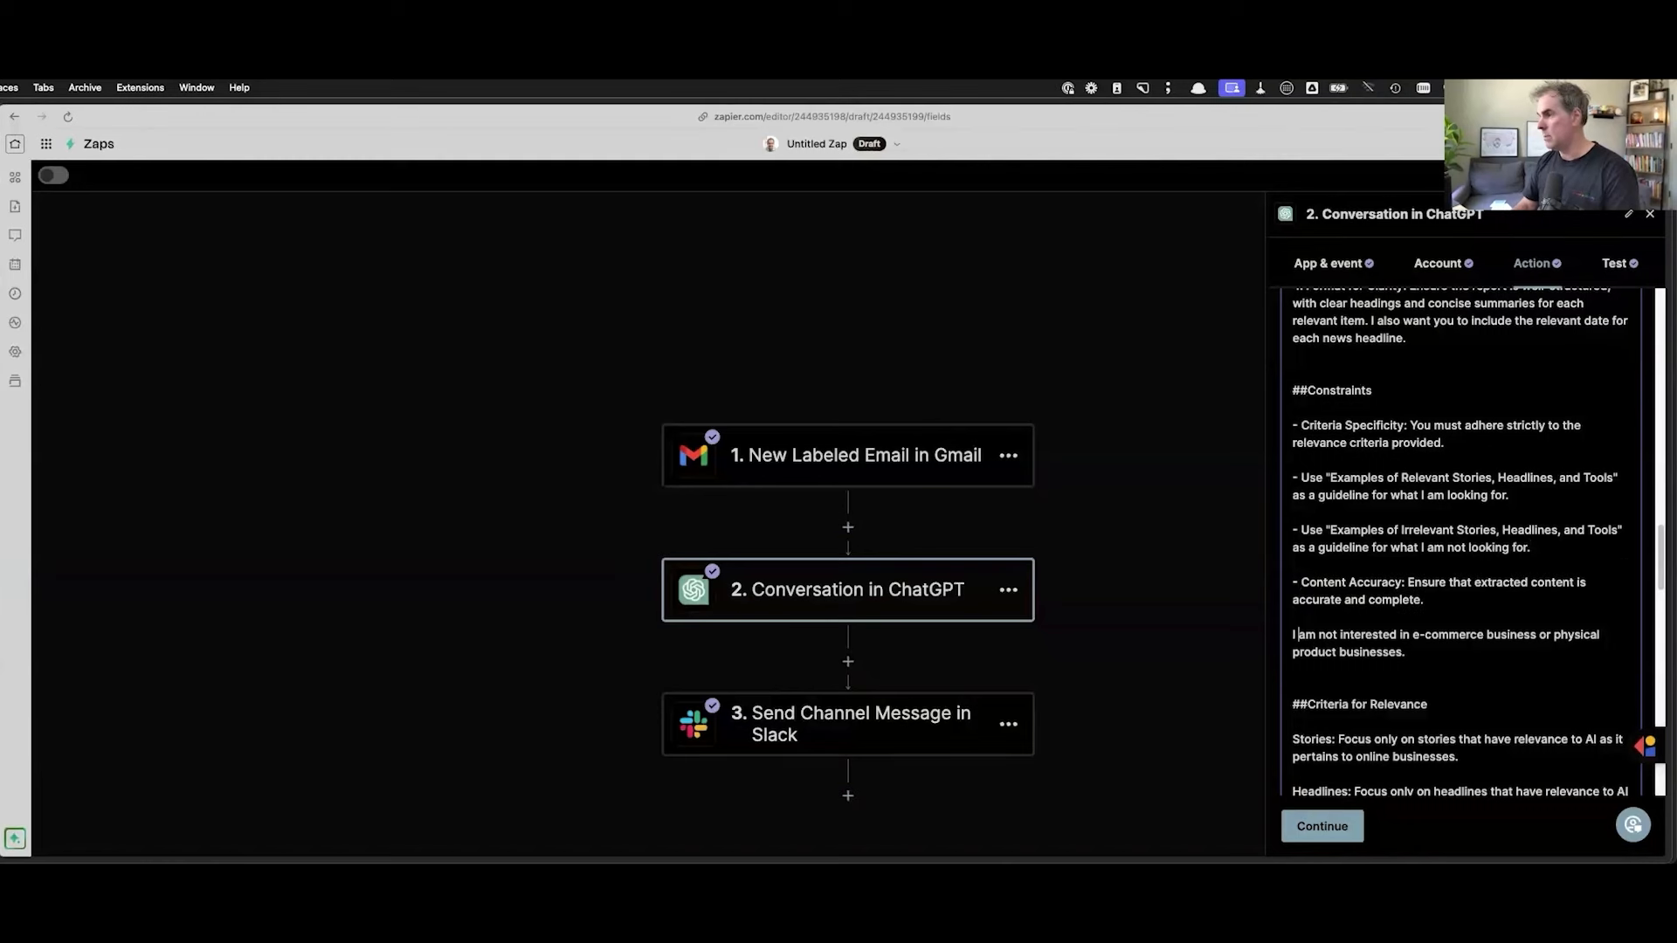
Step: Copy the headlines "OpenAI Wants to Become a For-Profit Entity" and "Anthropic's Experimental Steering API for Claude" from the Slack report into the prompt's irrelevant examples
scroll(1497, 655, down, 15)
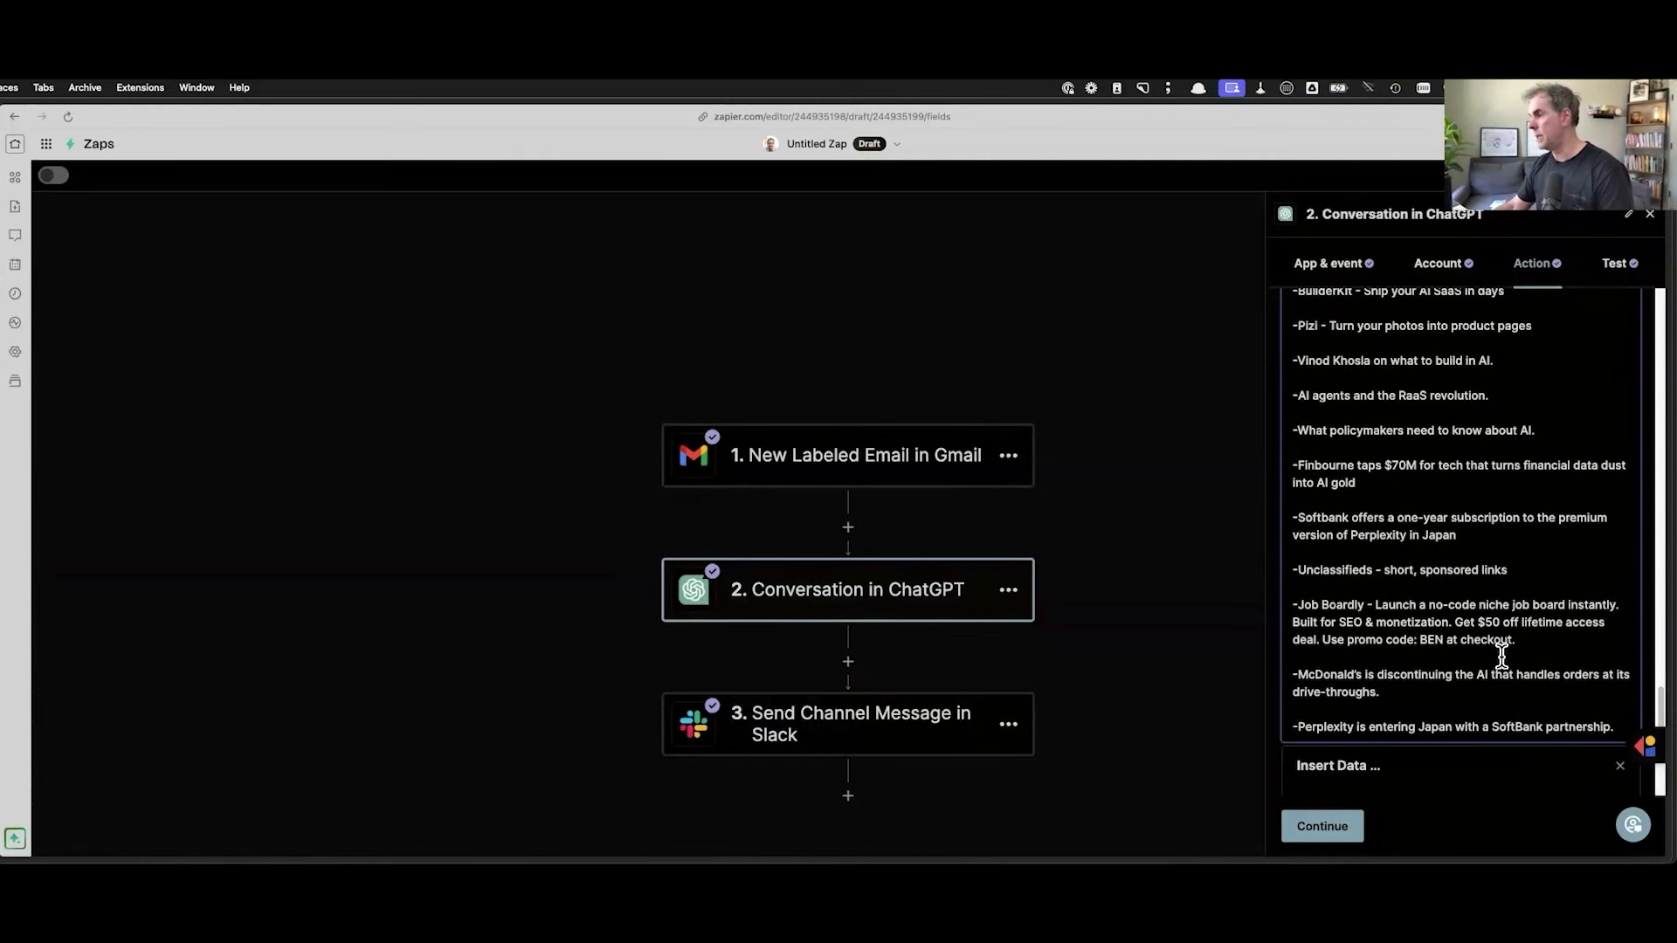
scroll(1478, 515, up, 3)
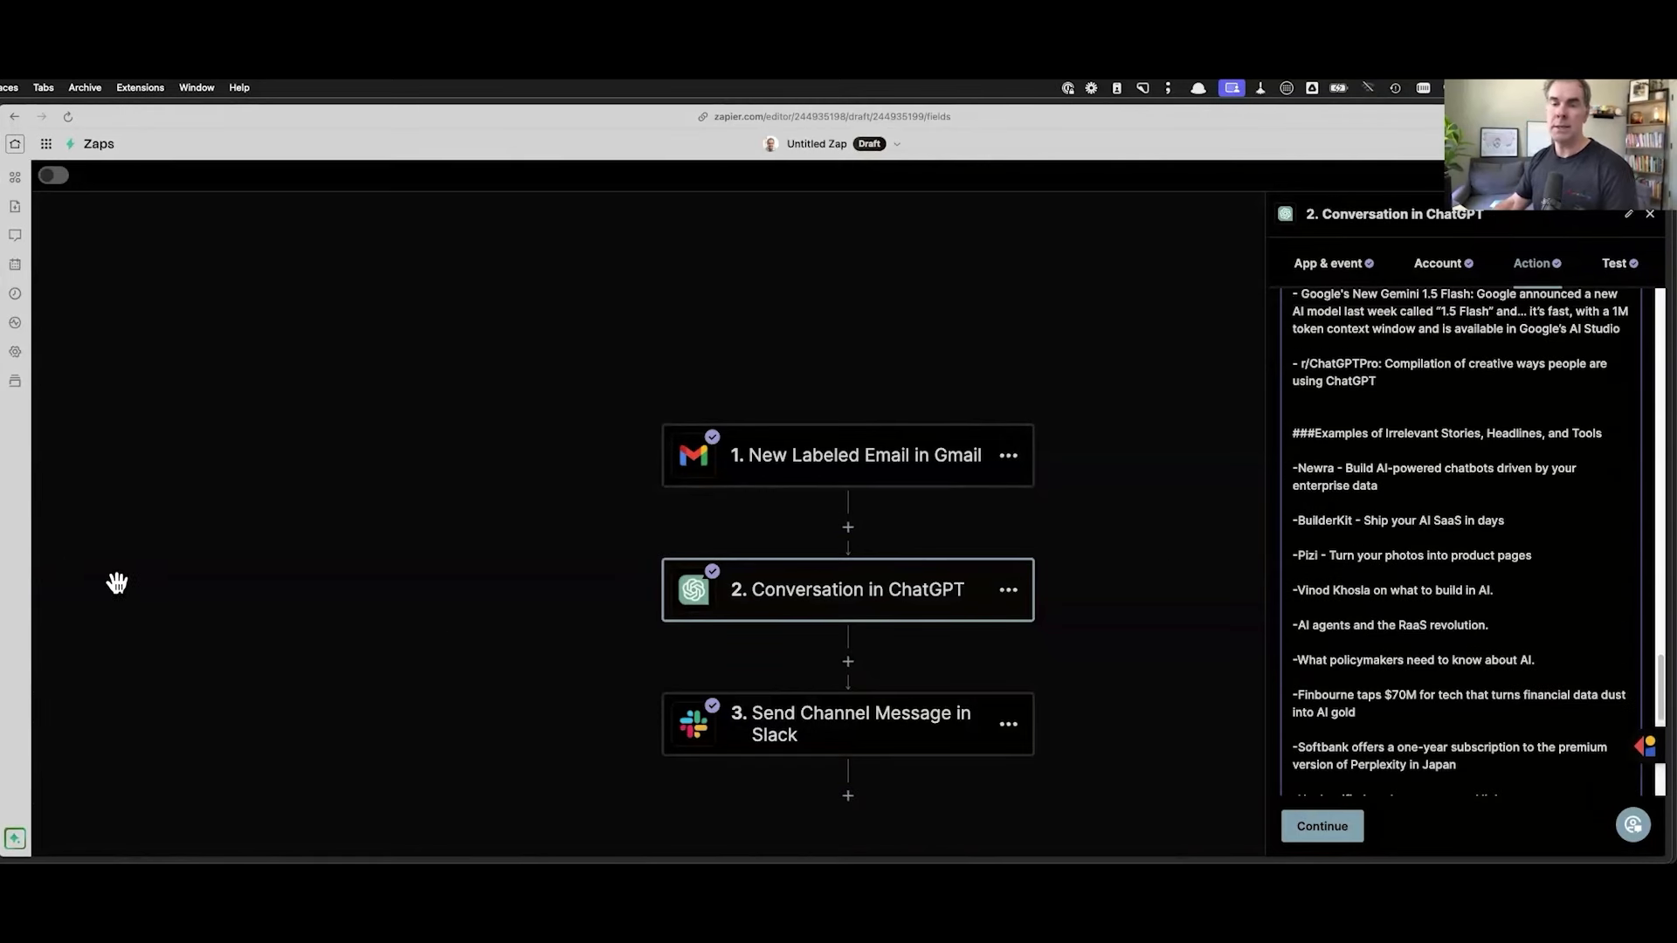
key(super+Tab)
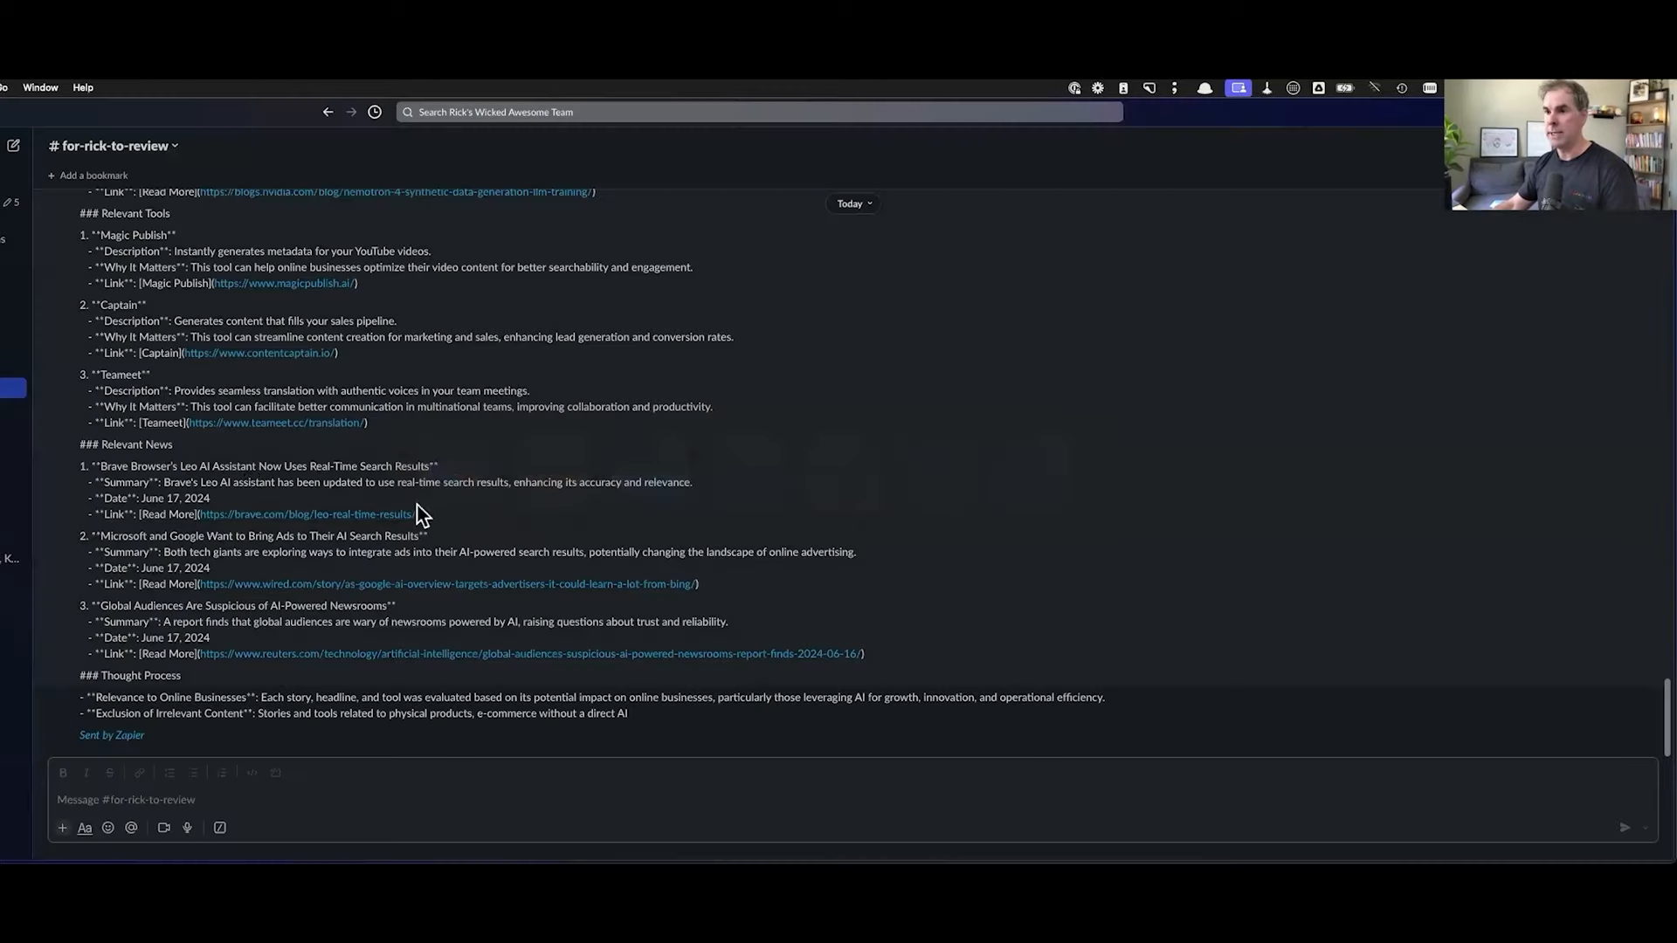
scroll(175, 454, up, 6)
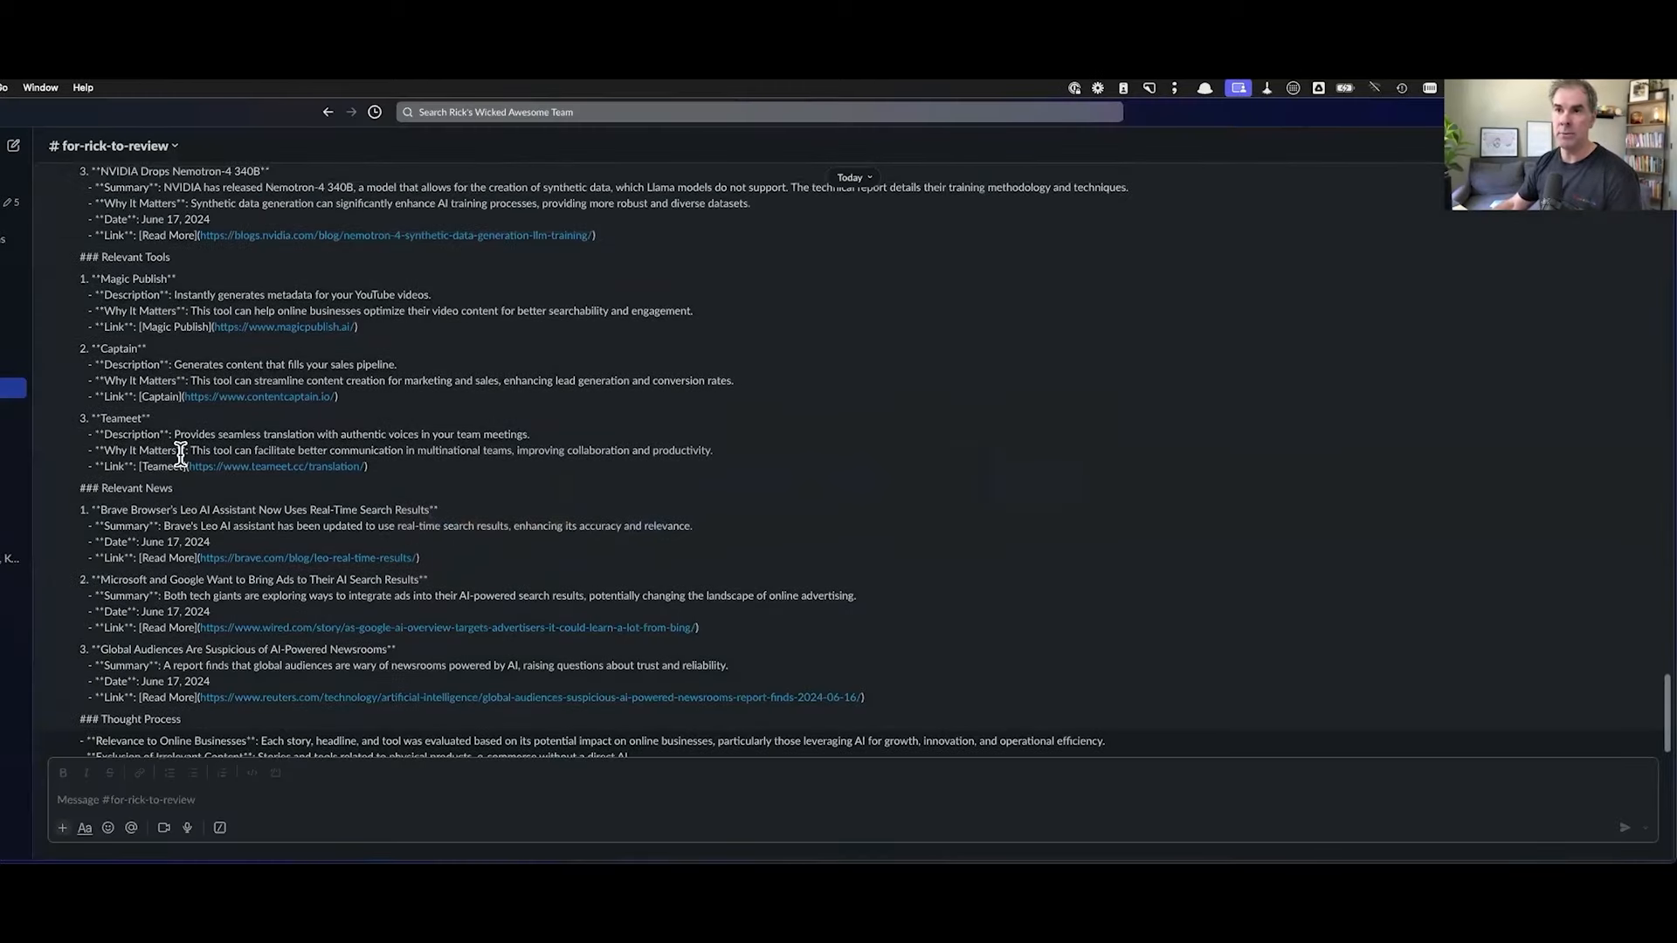
drag(323, 266, 132, 269)
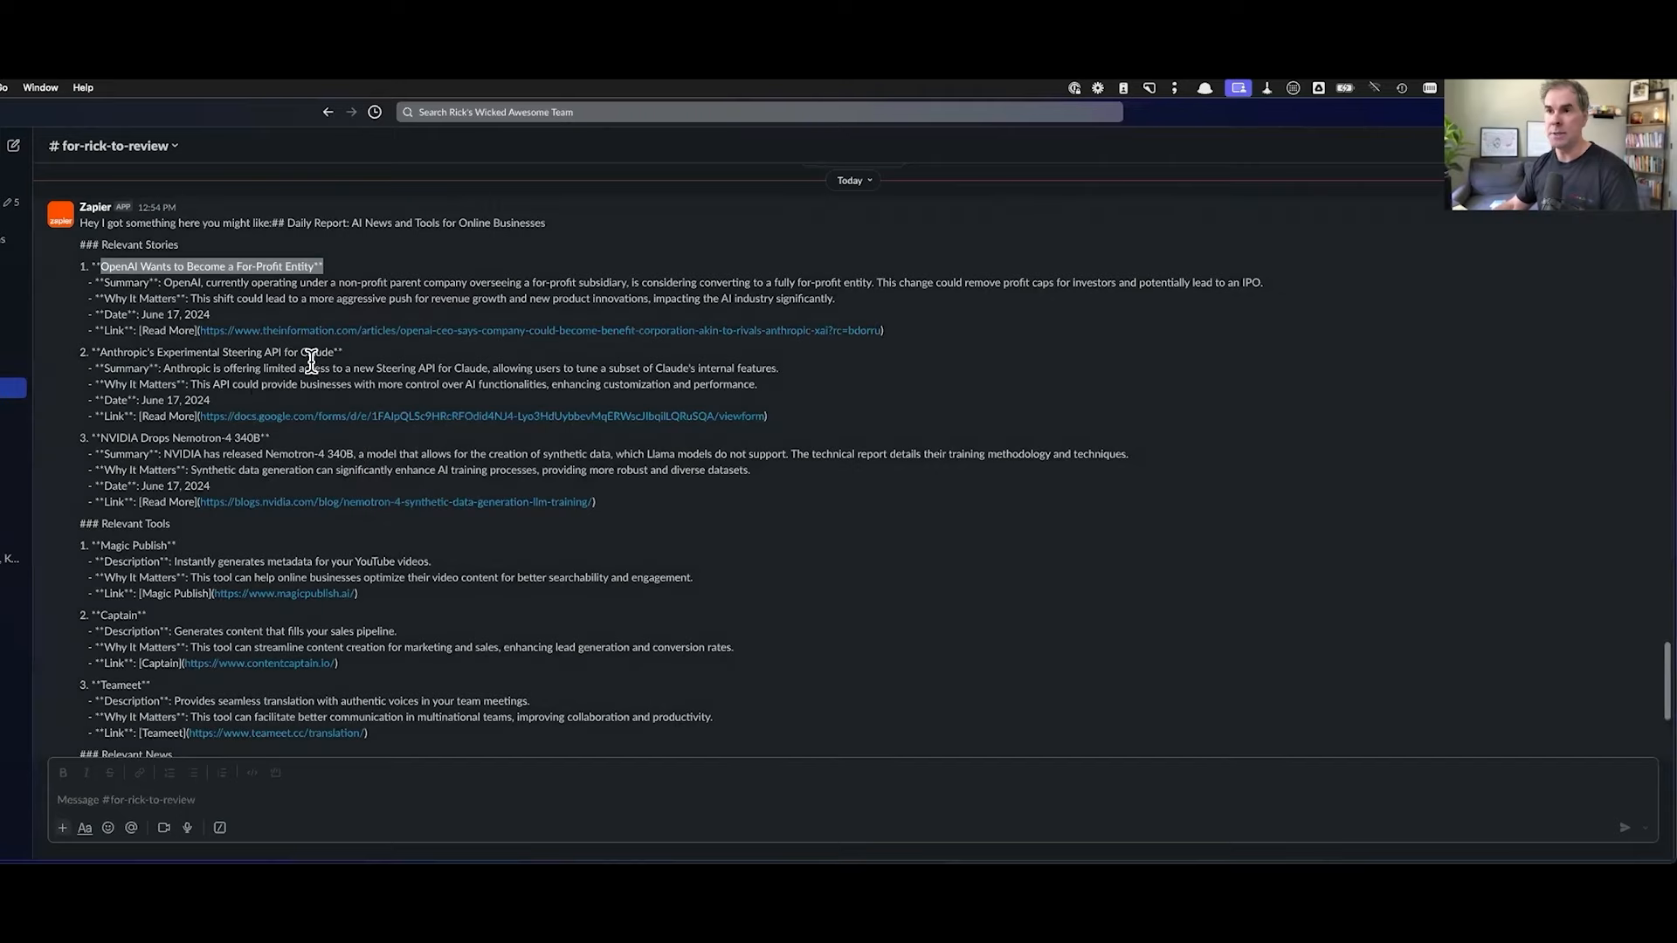
drag(336, 352, 99, 352)
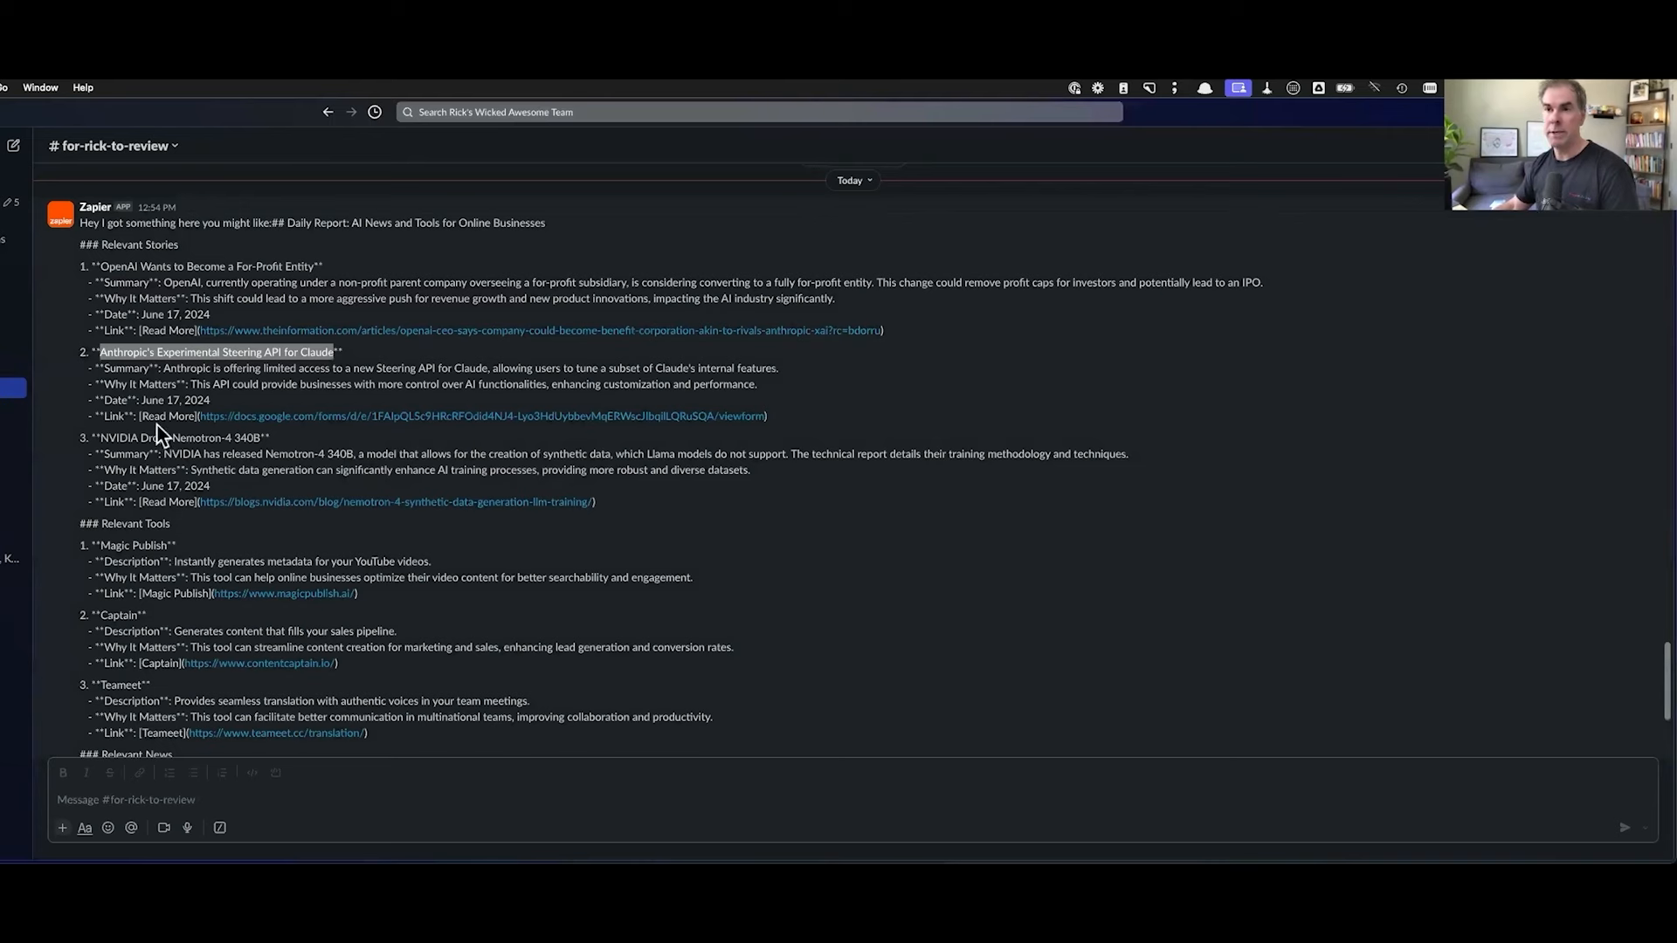
Step: Copy "NVIDIA Drops Nemotron-4 340B" from the Slack report into the irrelevant examples after the Anthropic entry, and put a dash before the Newra entry
drag(262, 438, 103, 441)
key(super+c)
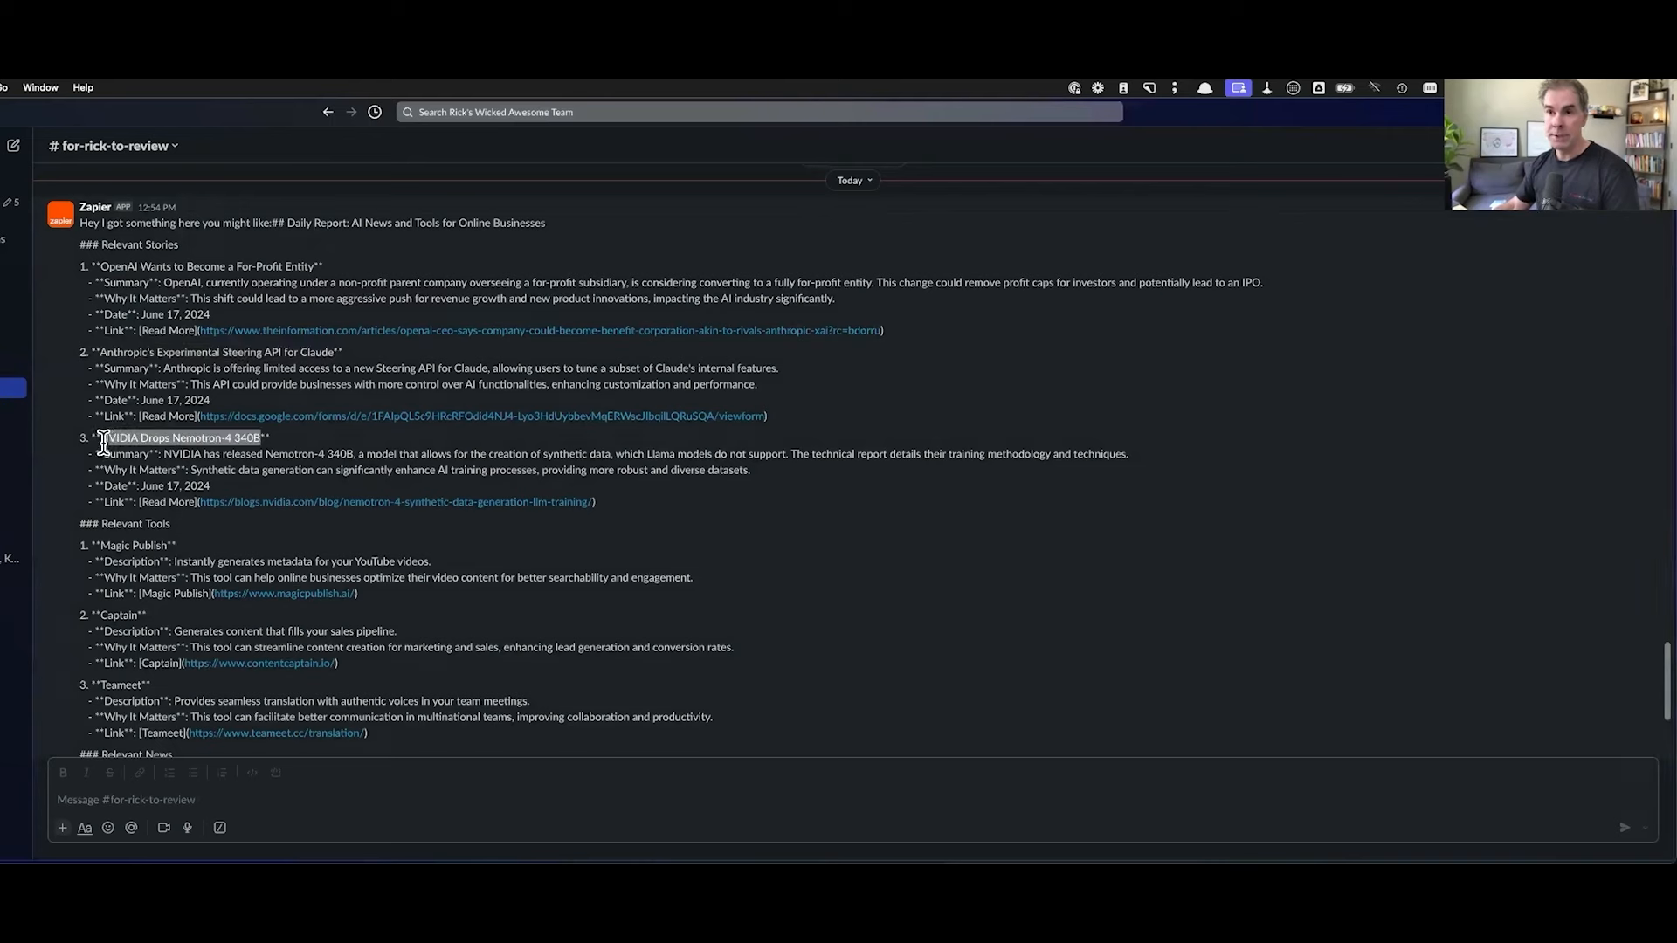
key(super+Tab)
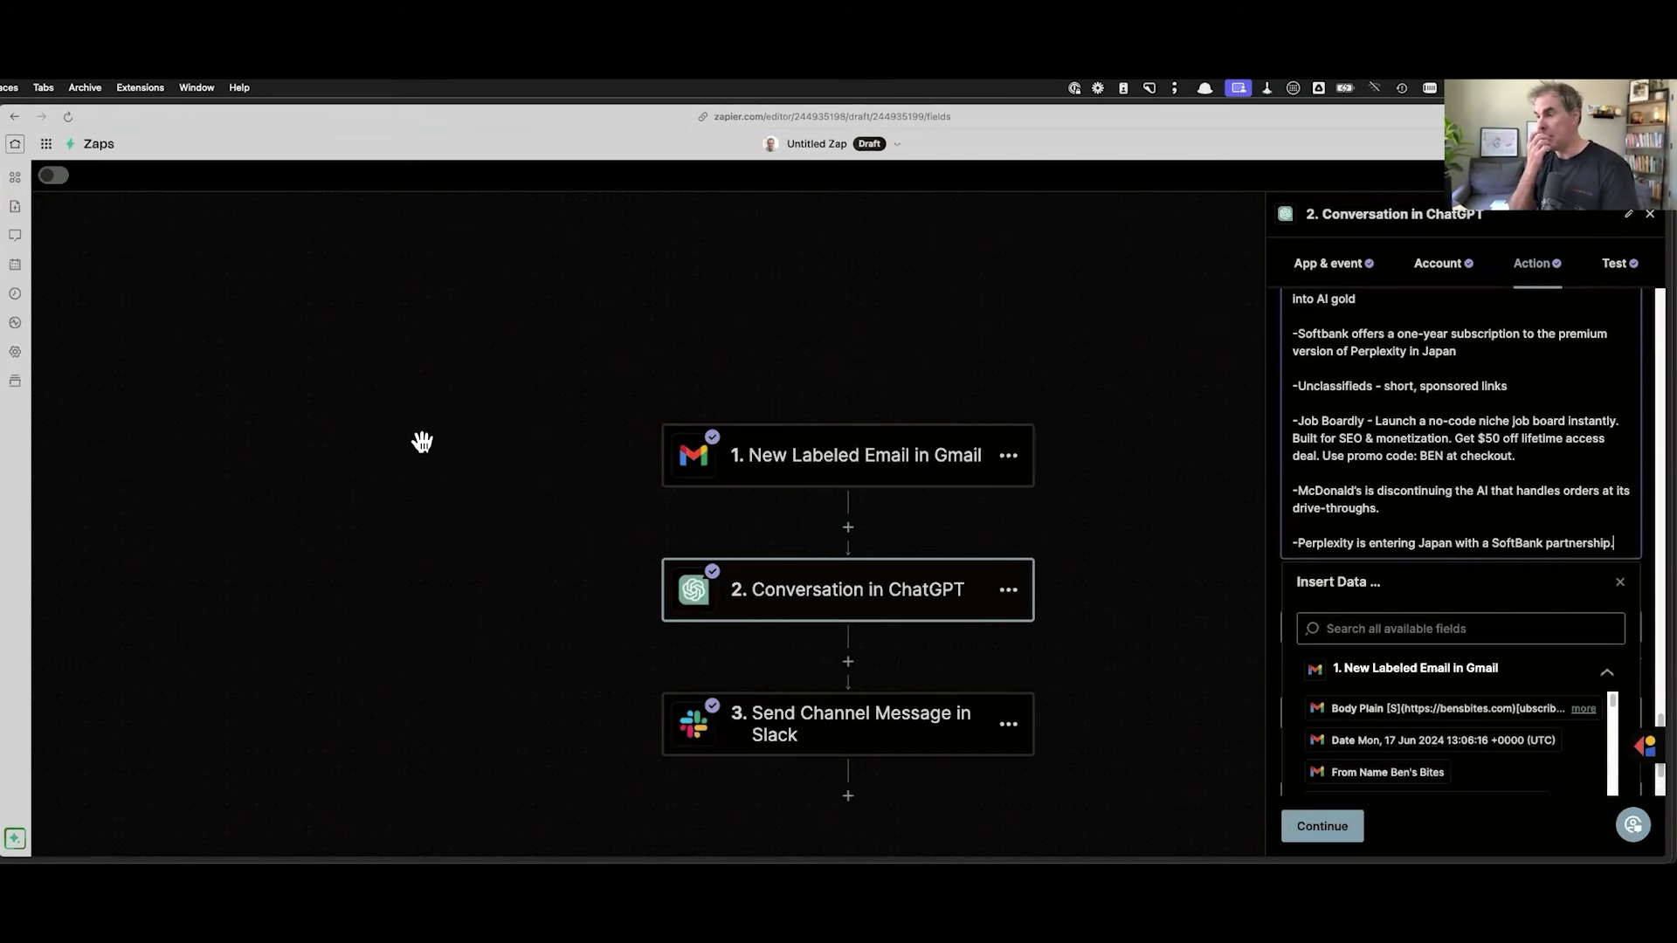
scroll(1455, 447, up, 8)
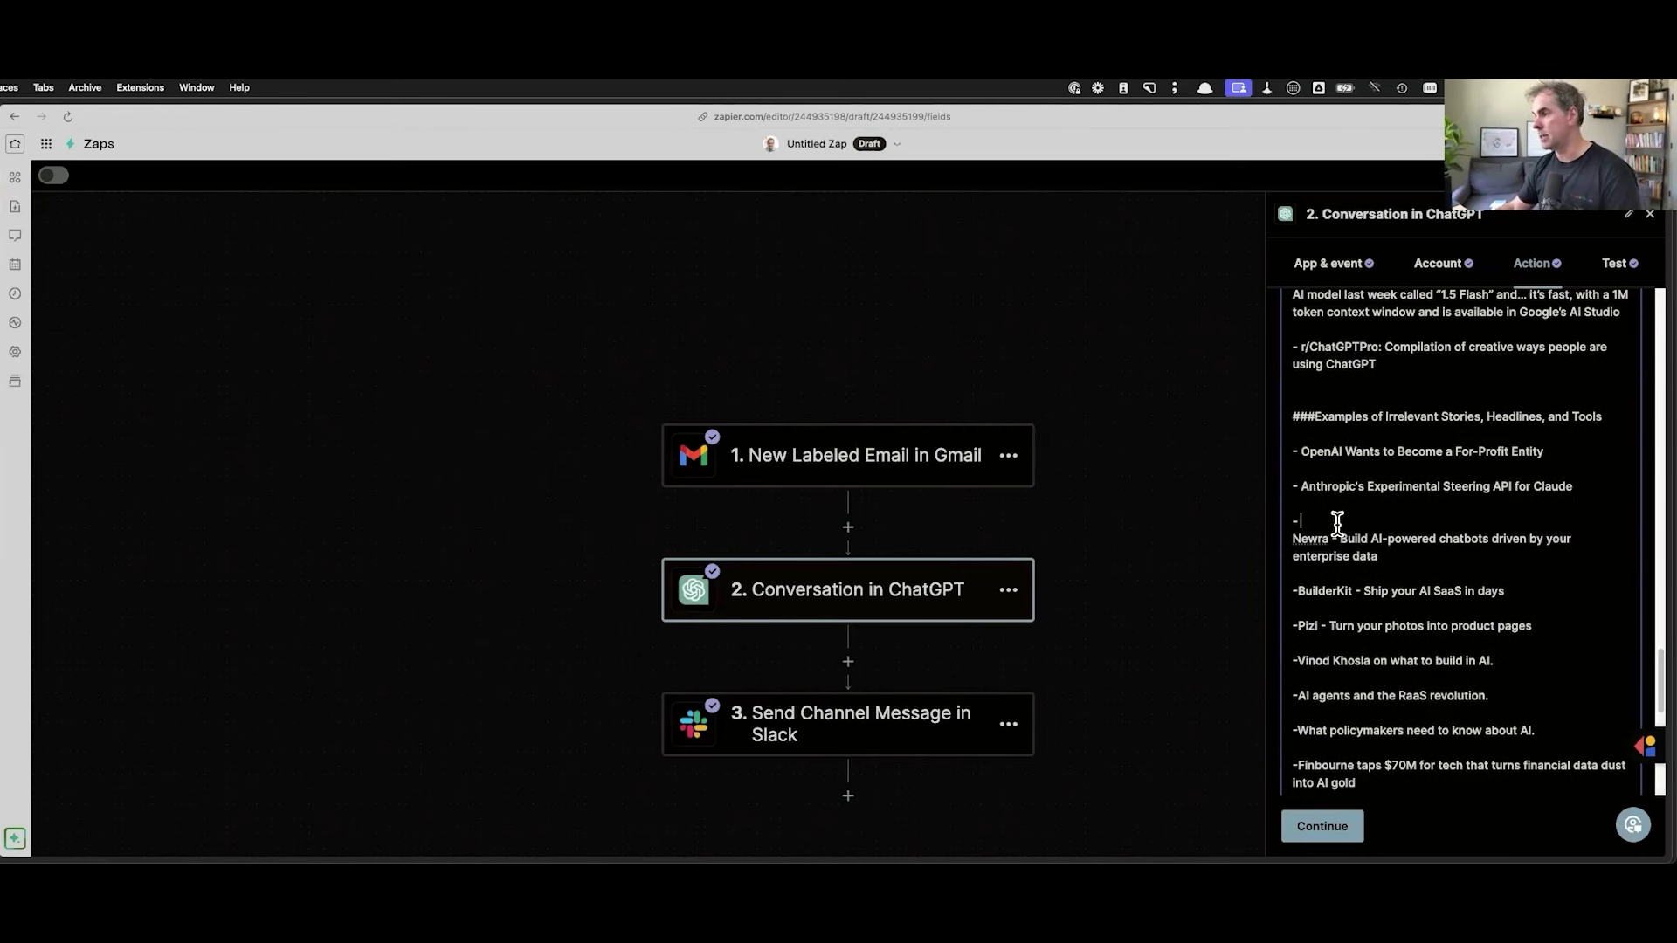
click(1335, 521)
key(super+v)
key(Return)
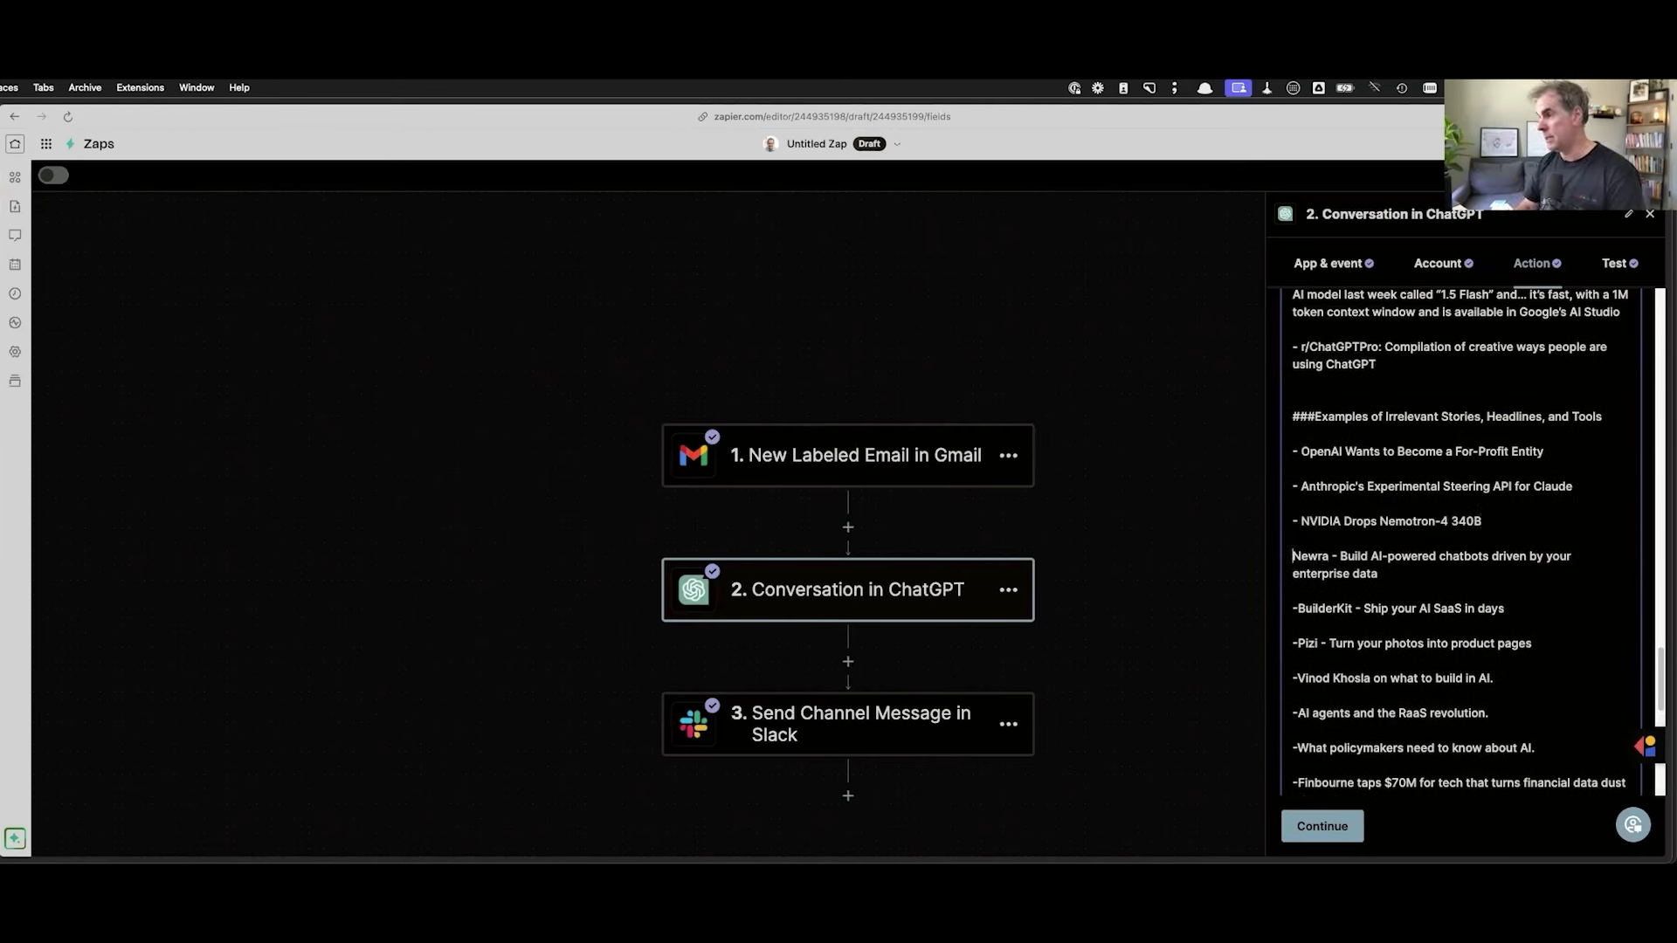
text(-)
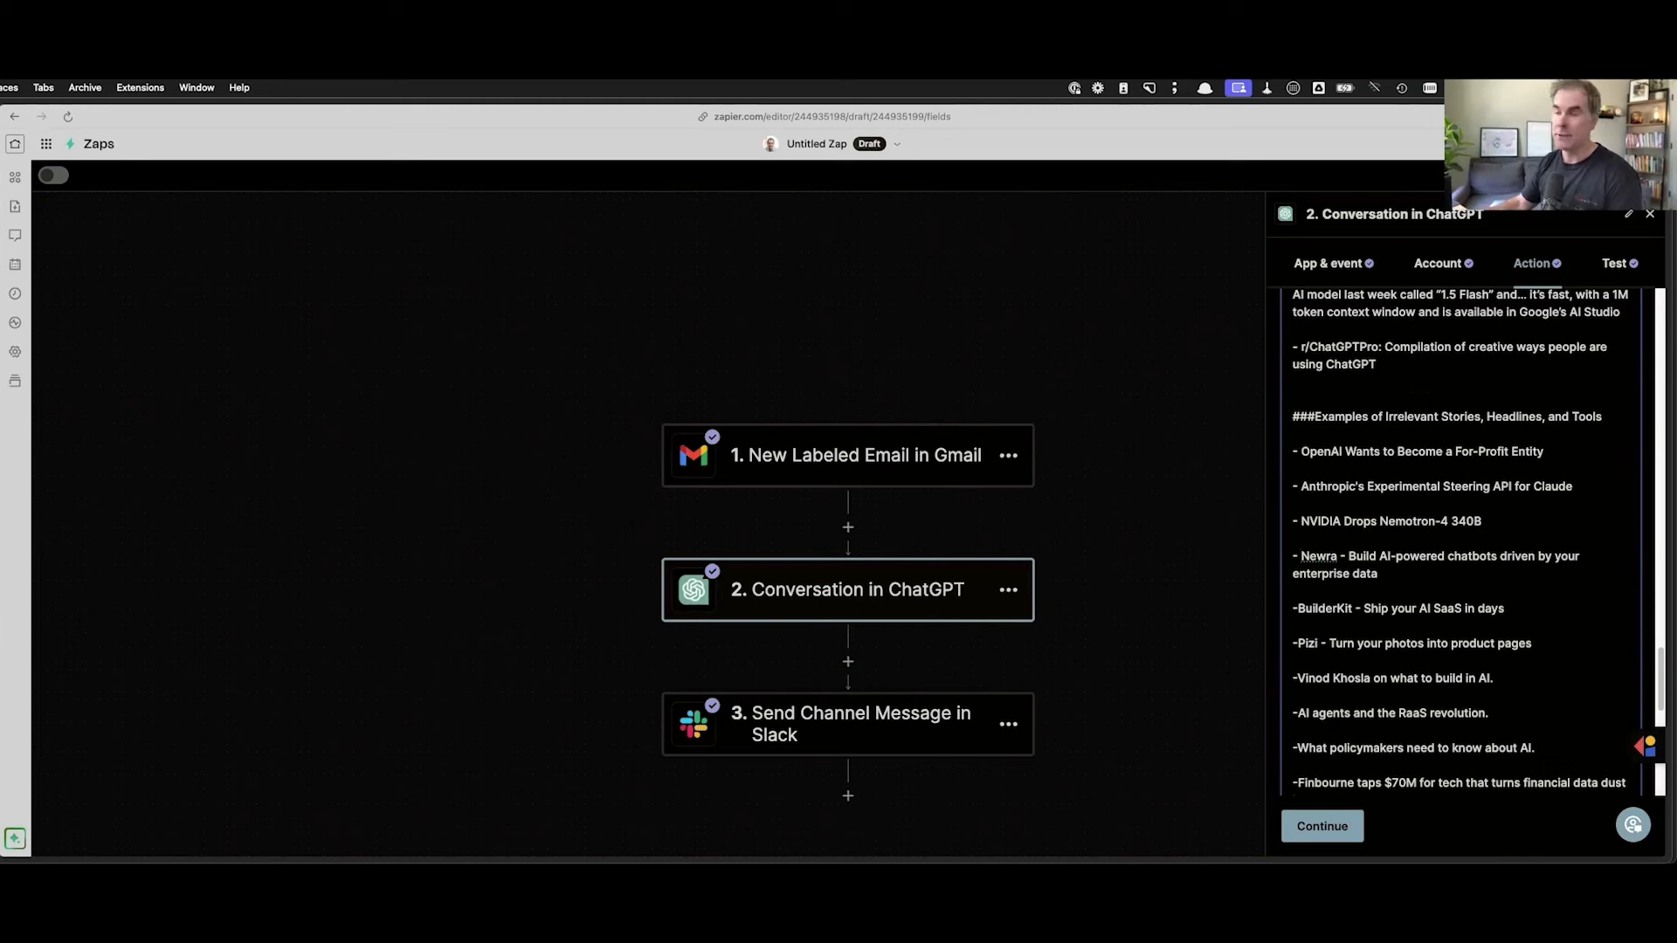
Step: Retest the ChatGPT step with the revised prompt and switch to Slack to check the report channel
click(1323, 827)
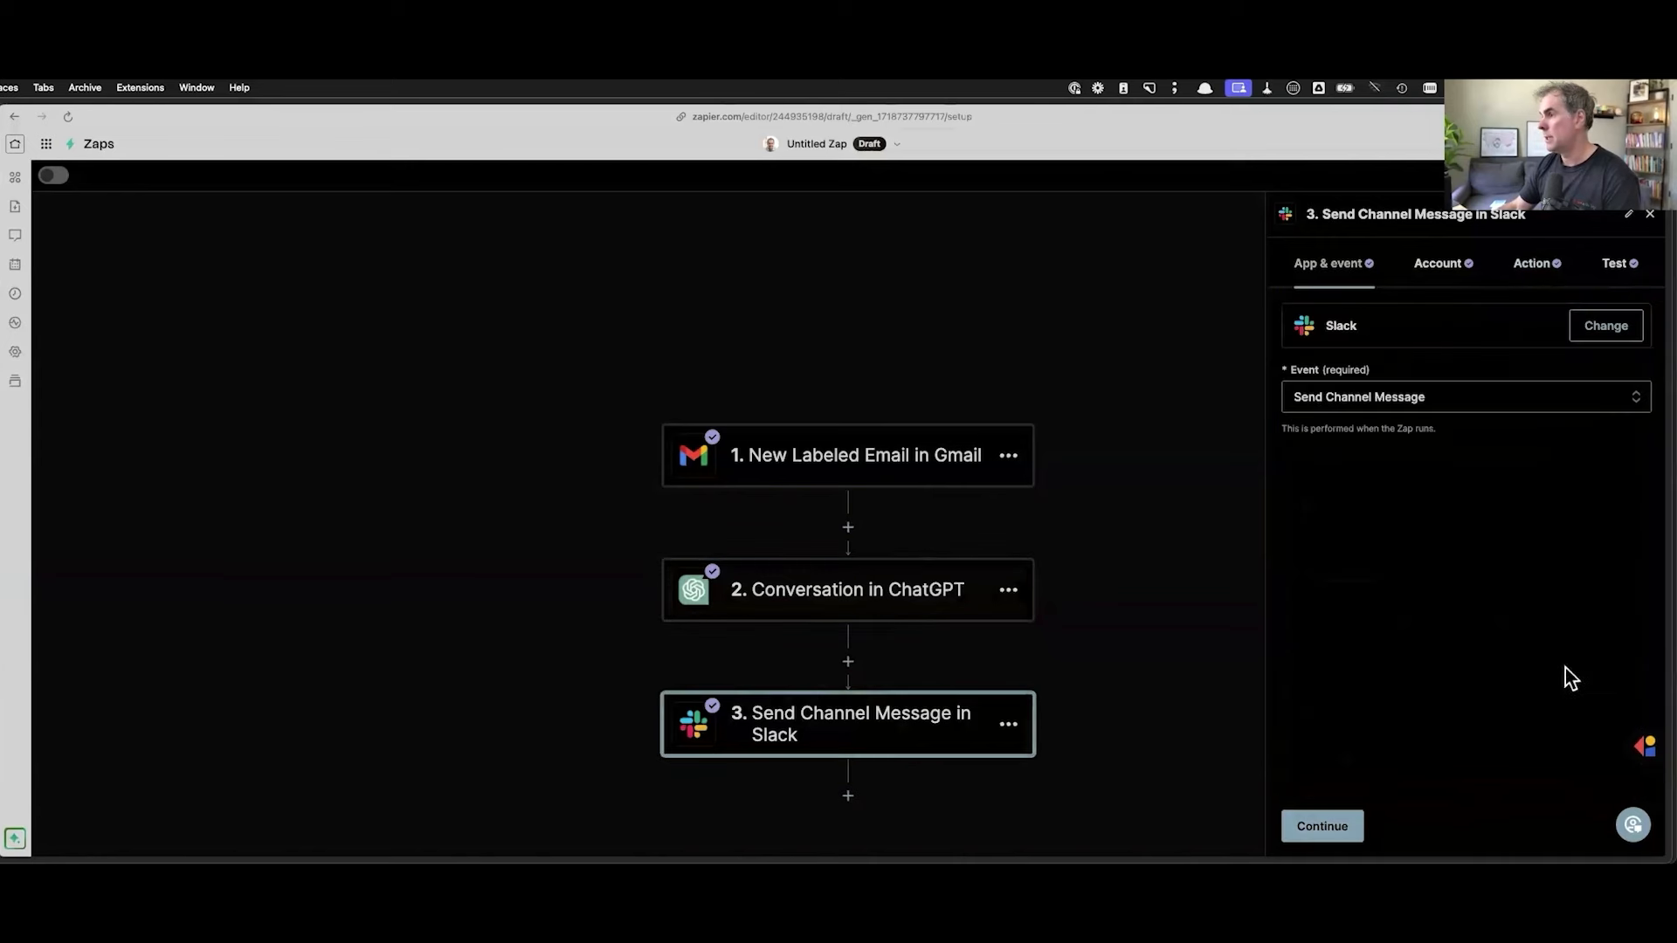
click(1323, 827)
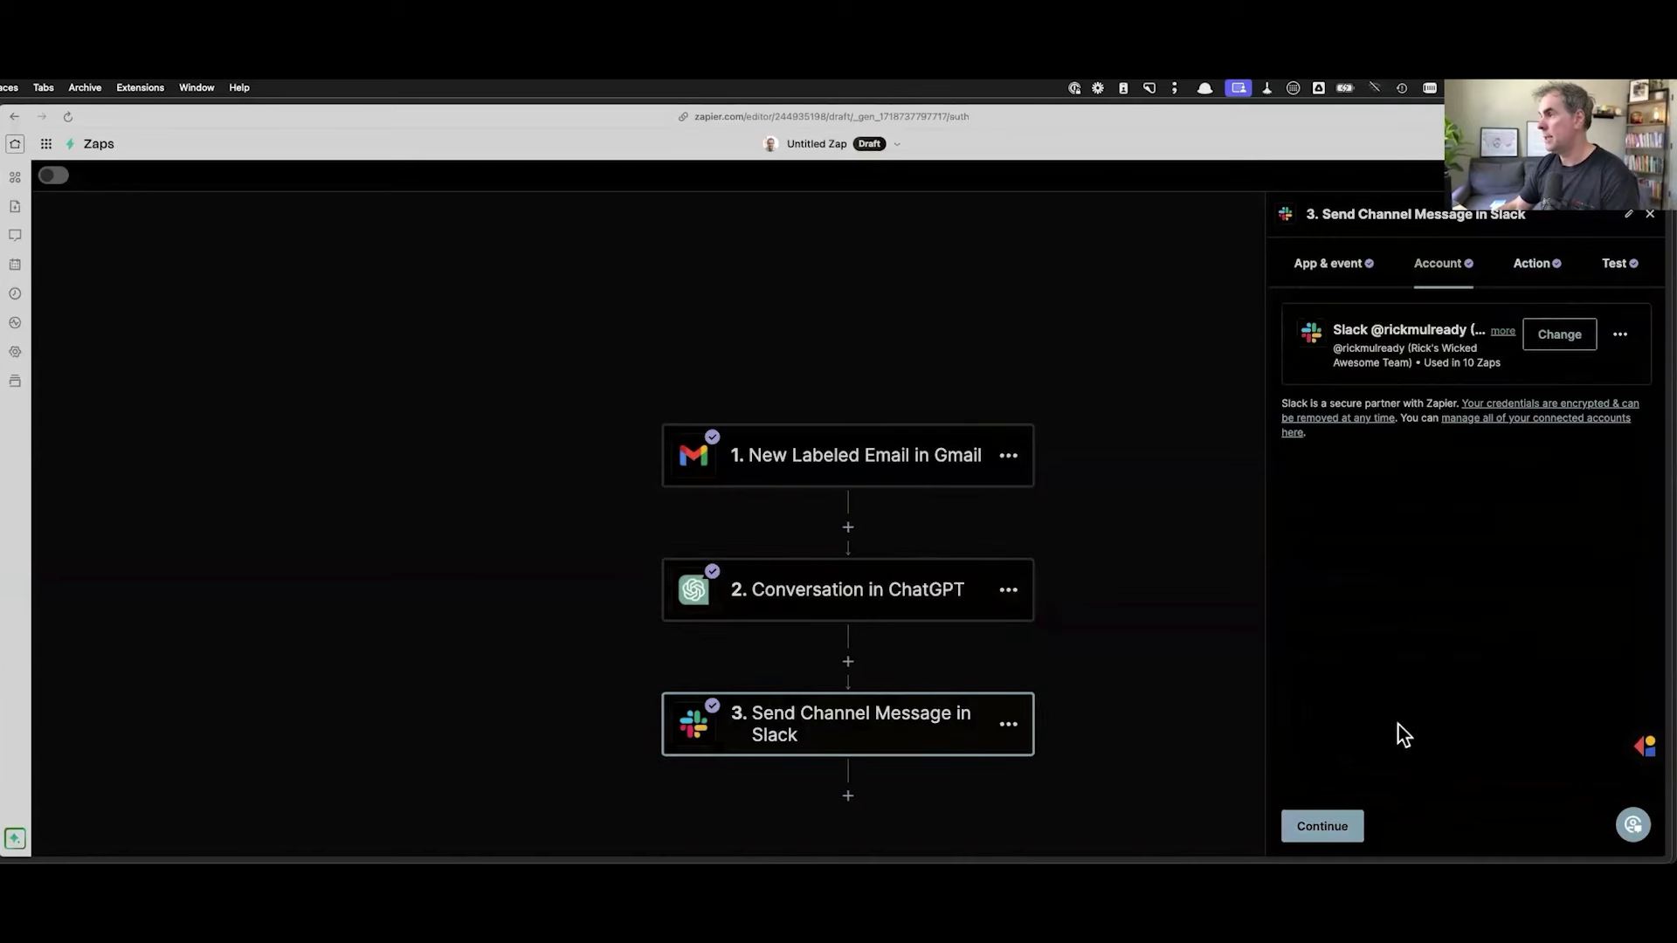
click(1619, 263)
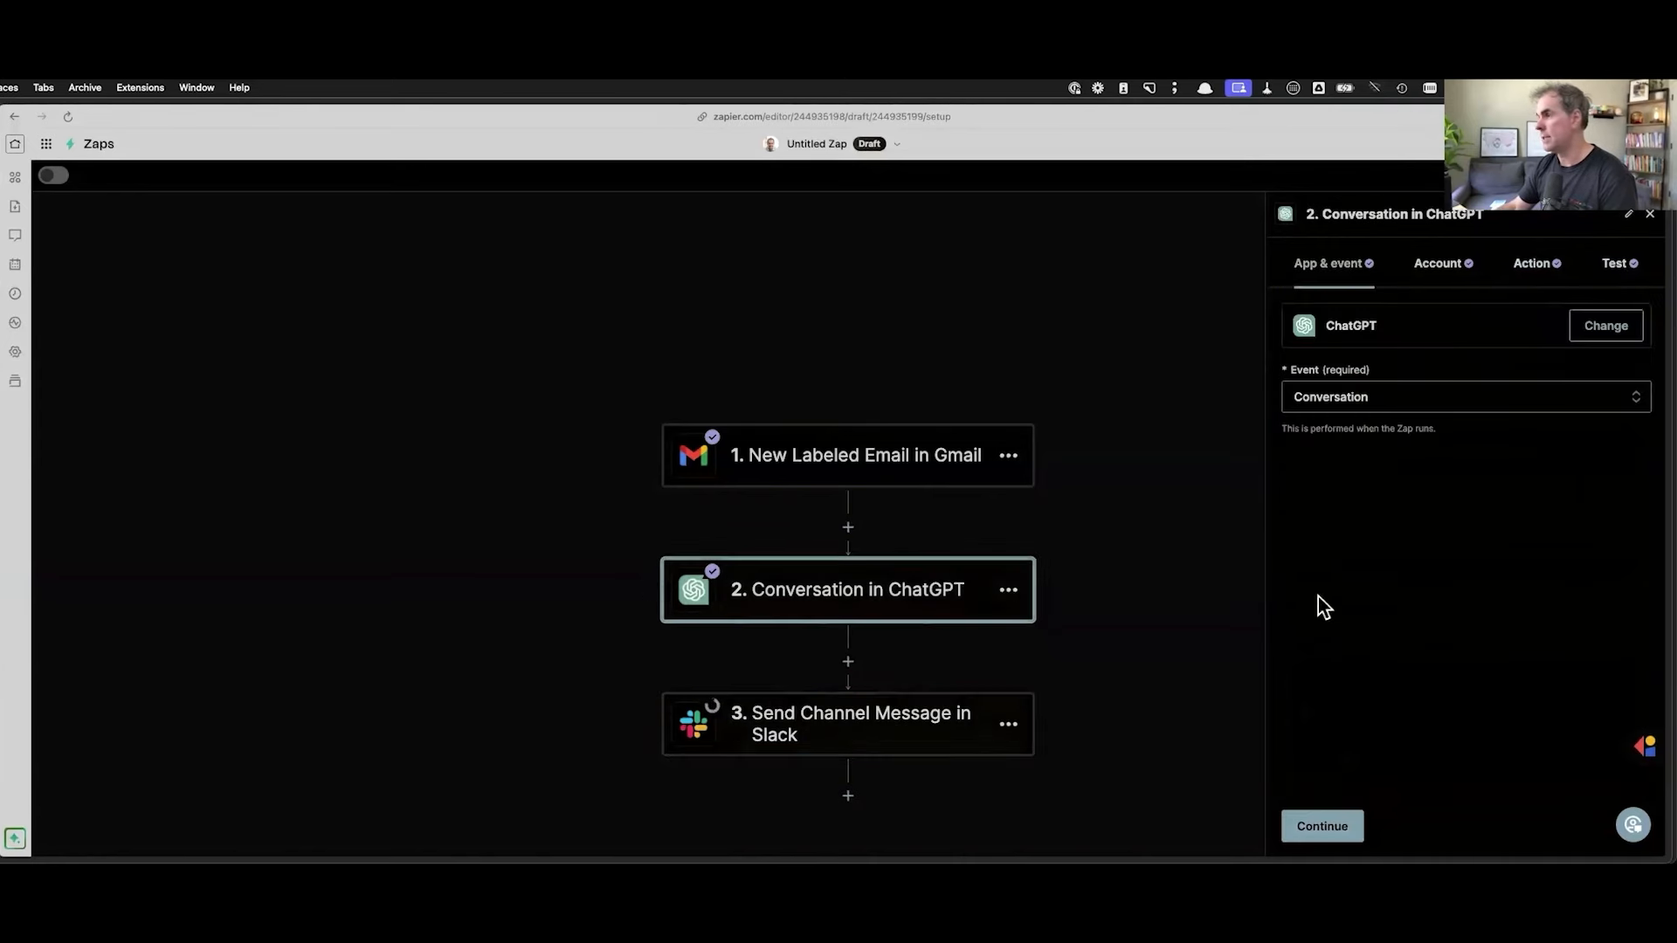
click(1624, 264)
click(1326, 827)
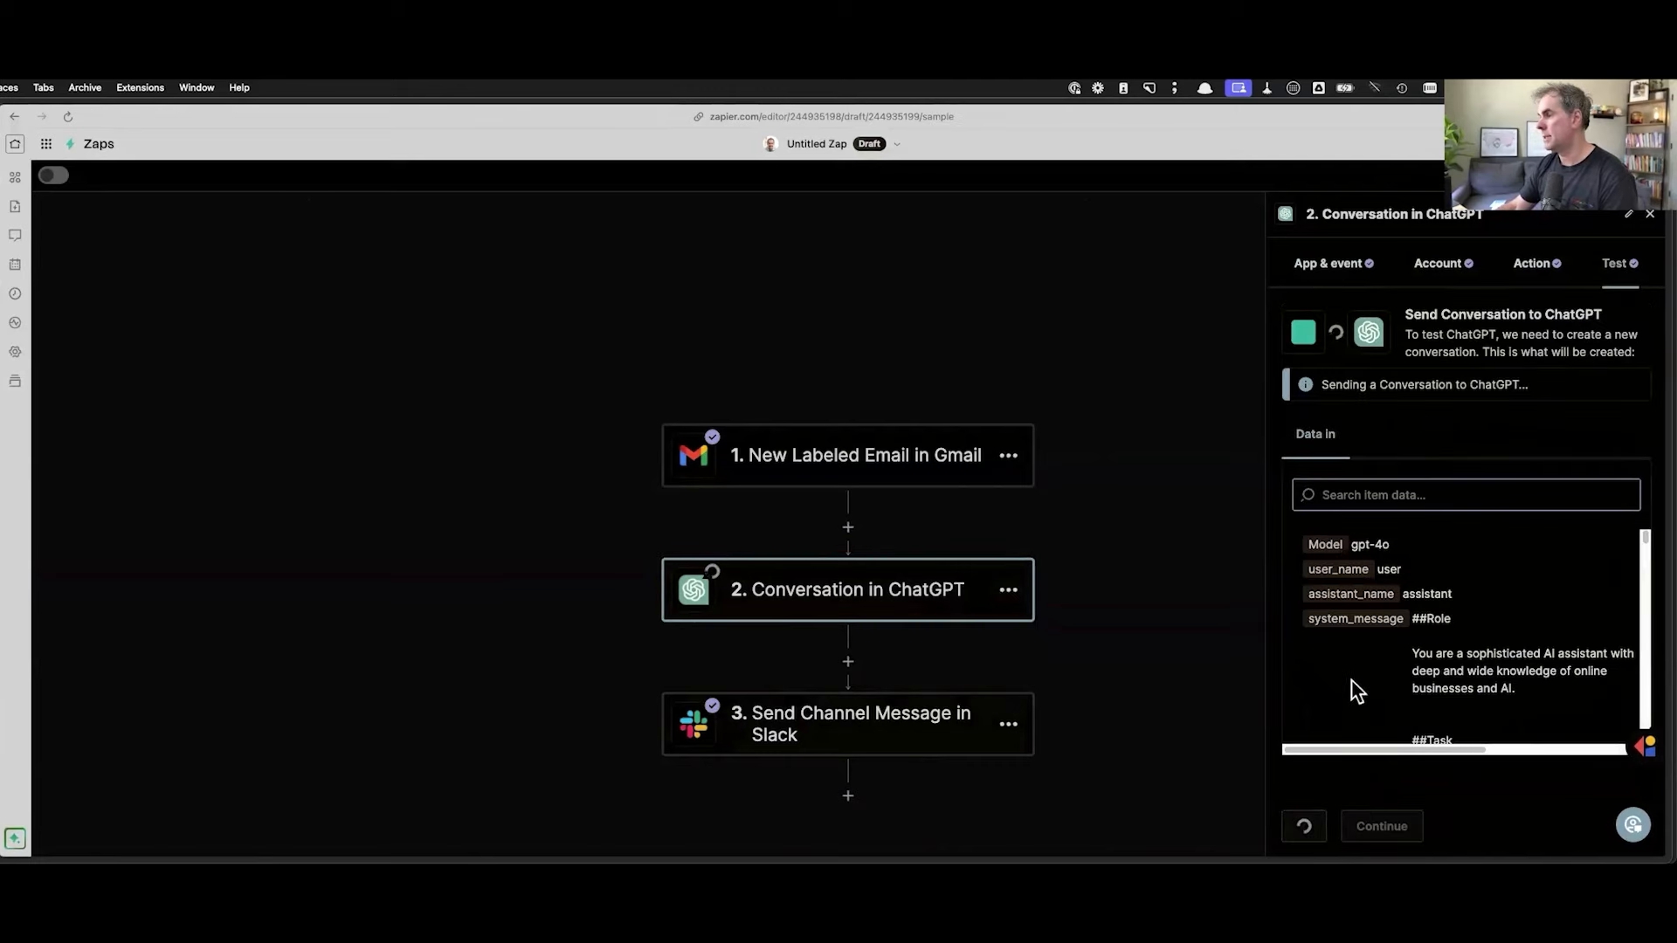
key(super+Tab)
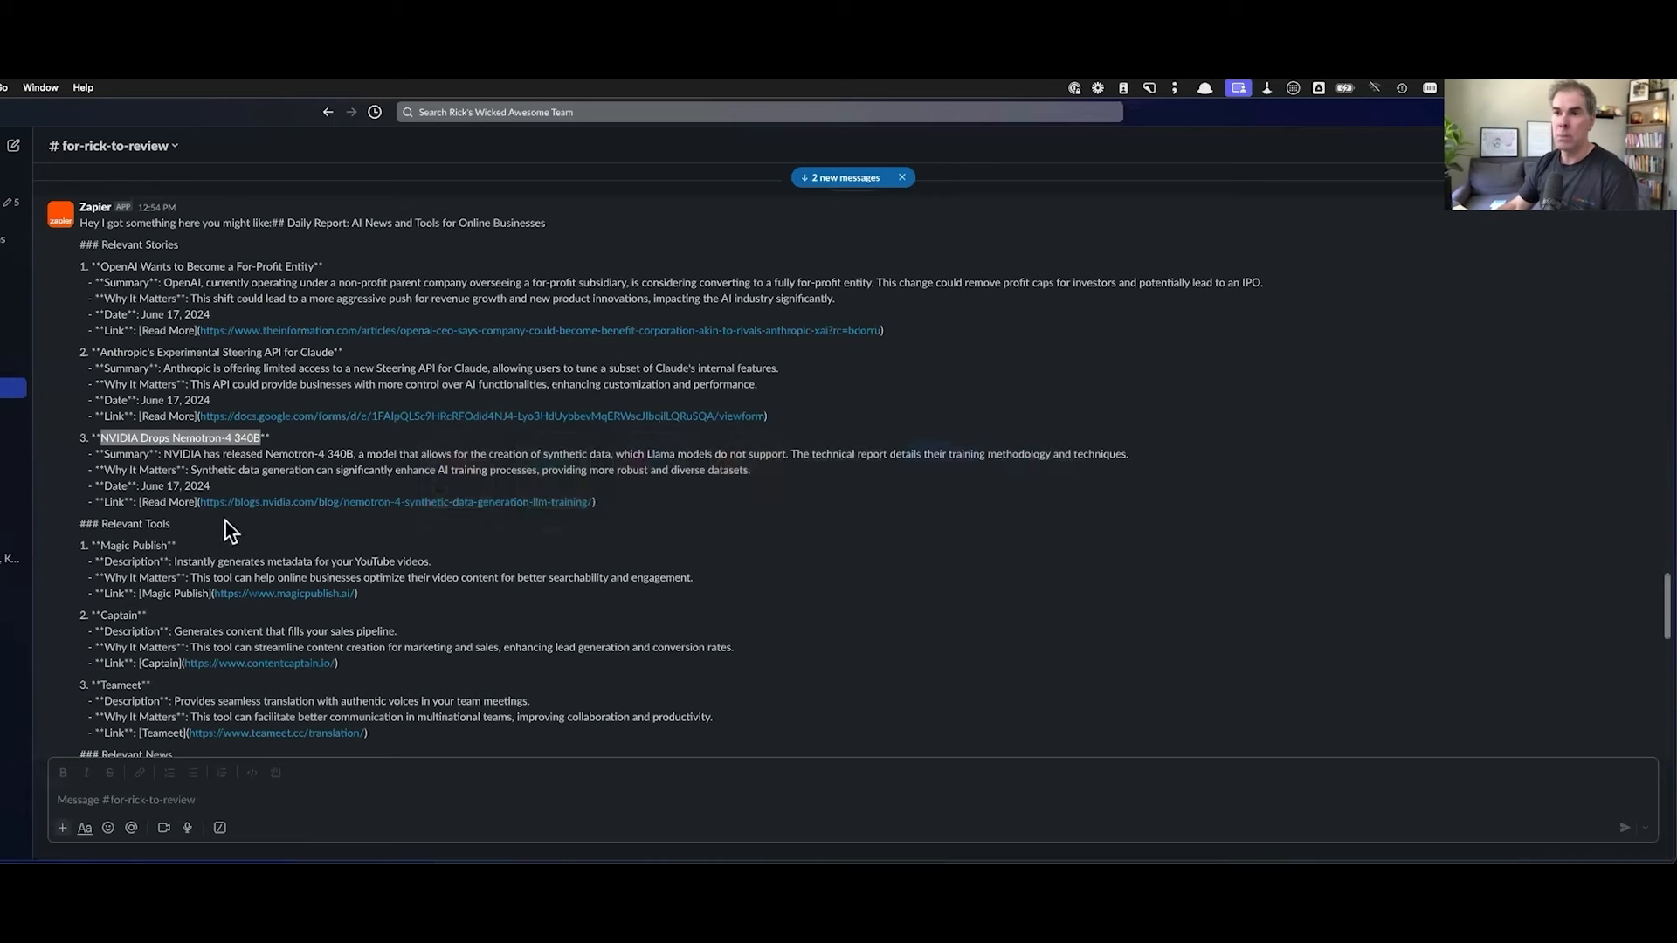
Step: Examine the stories, tools, news and Thought Process sections of the 1:01 PM report in the Slack channel against the earlier report
click(560, 505)
click(291, 448)
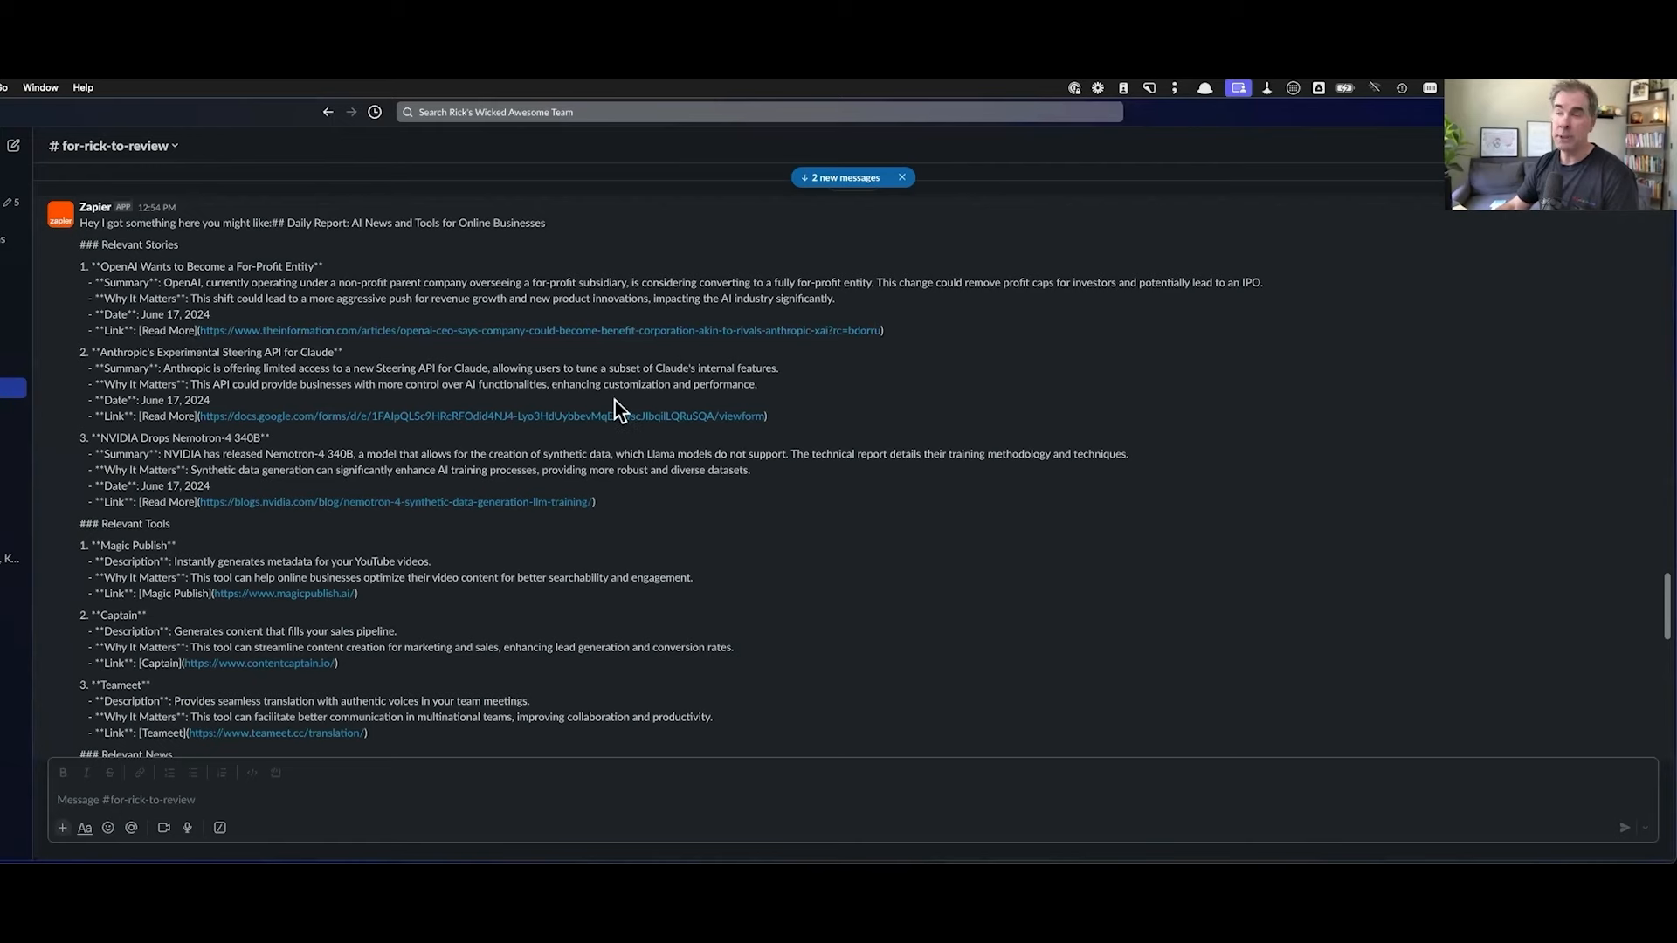
scroll(596, 397, down, 5)
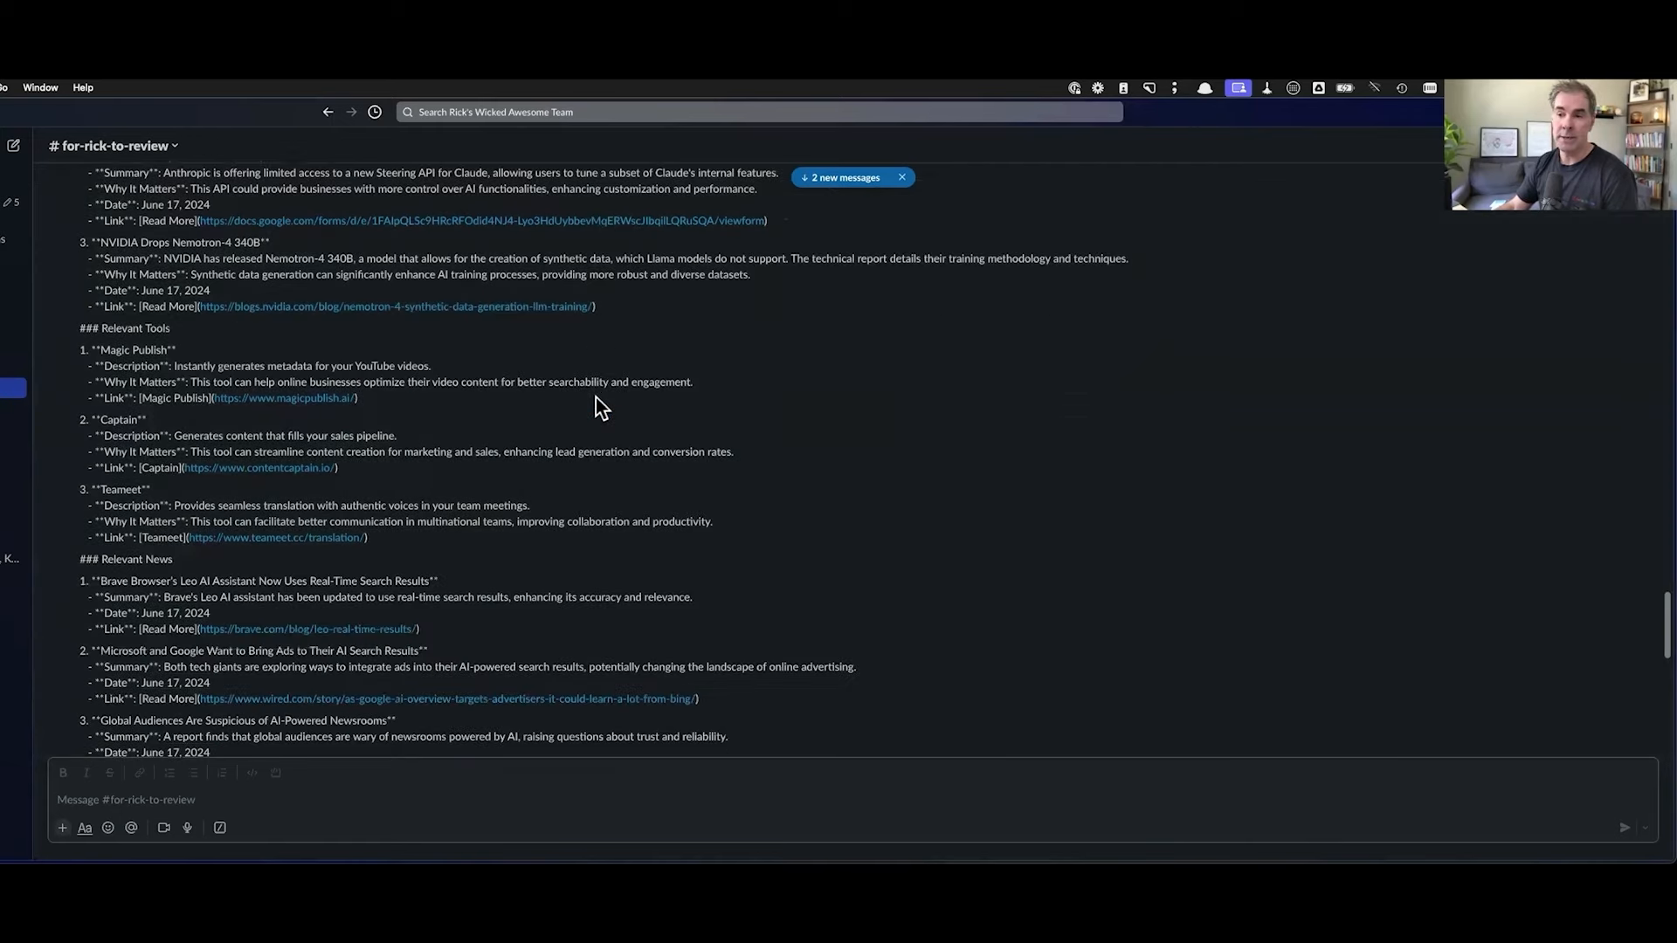
scroll(595, 396, up, 4)
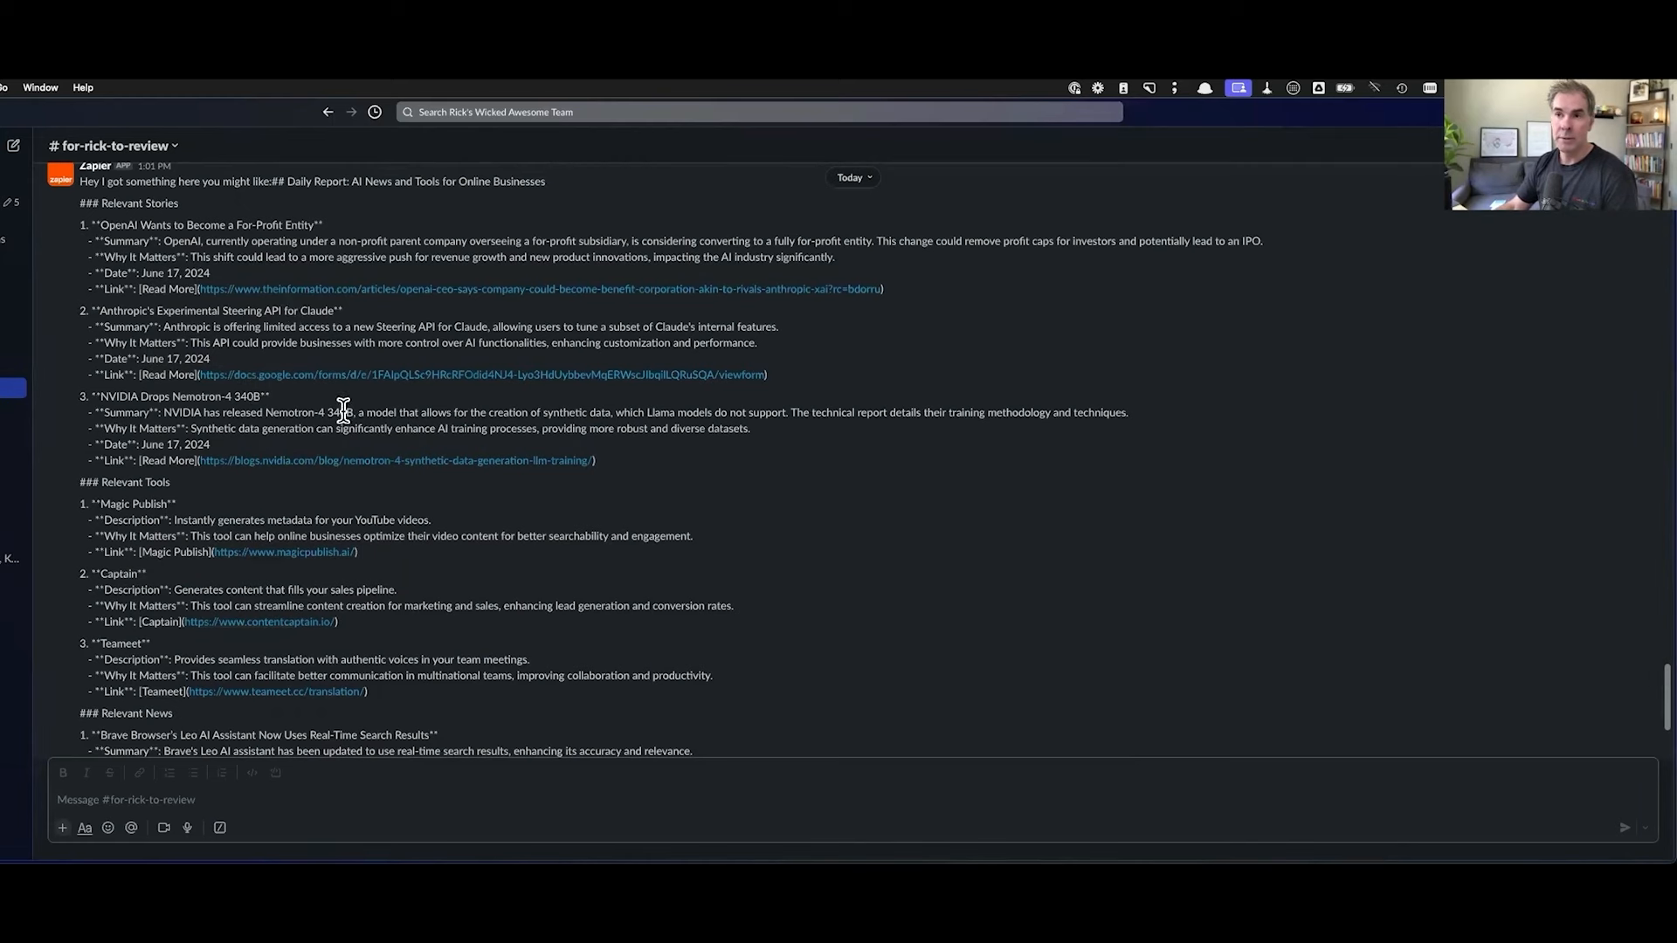
scroll(343, 413, down, 2)
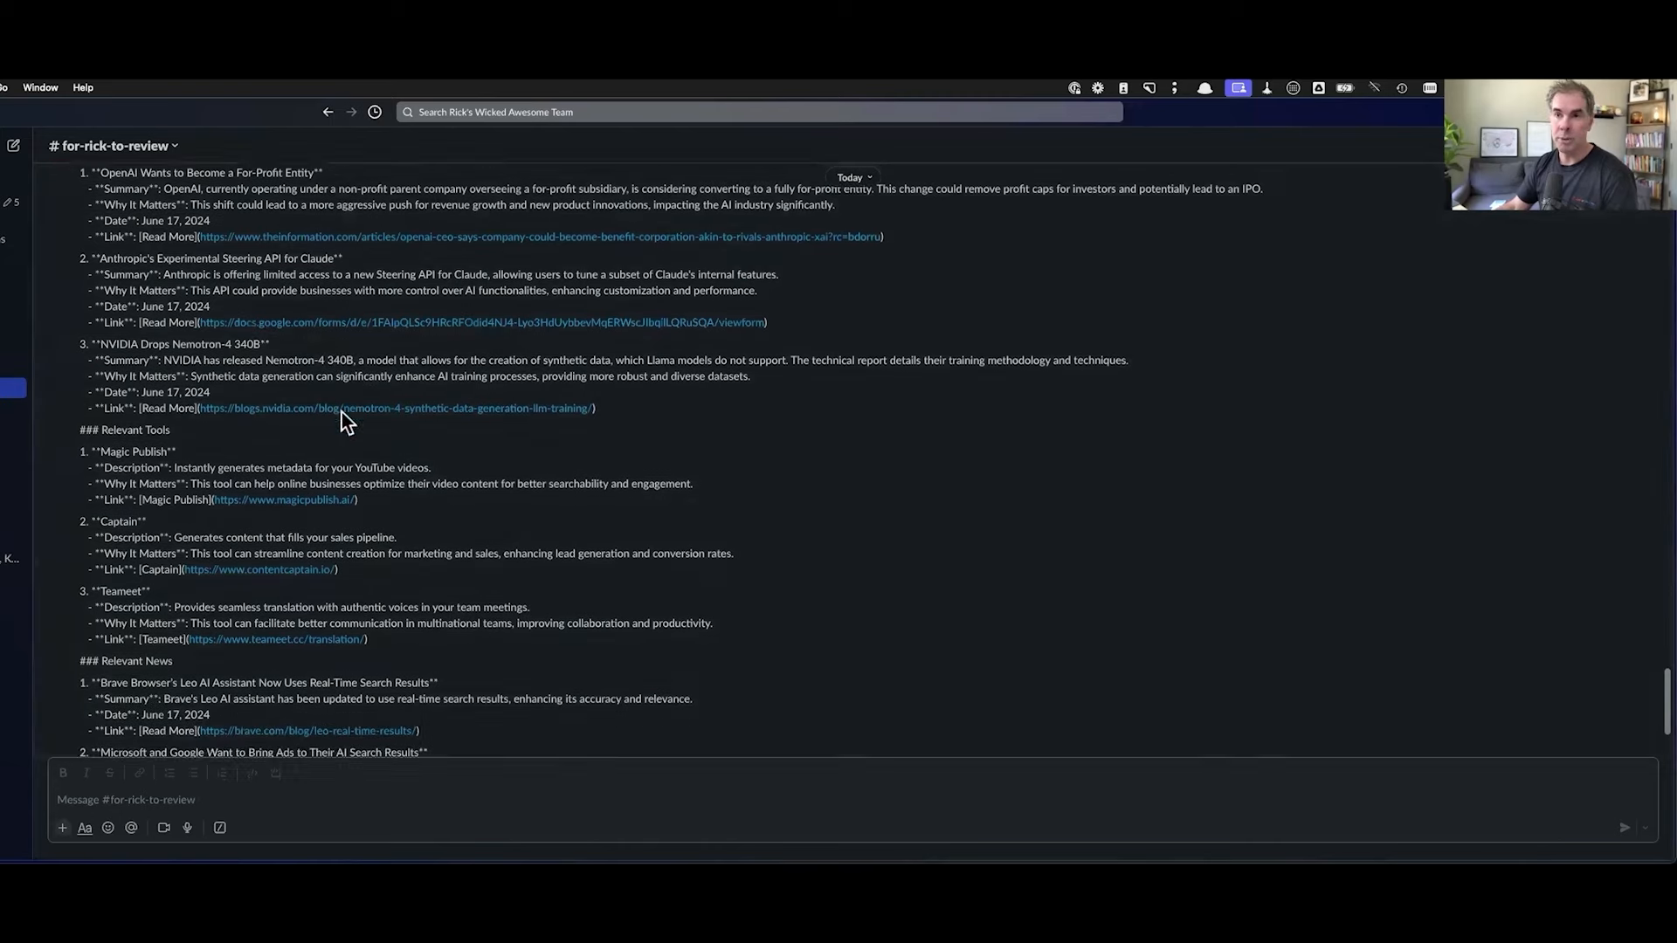
scroll(342, 420, down, 5)
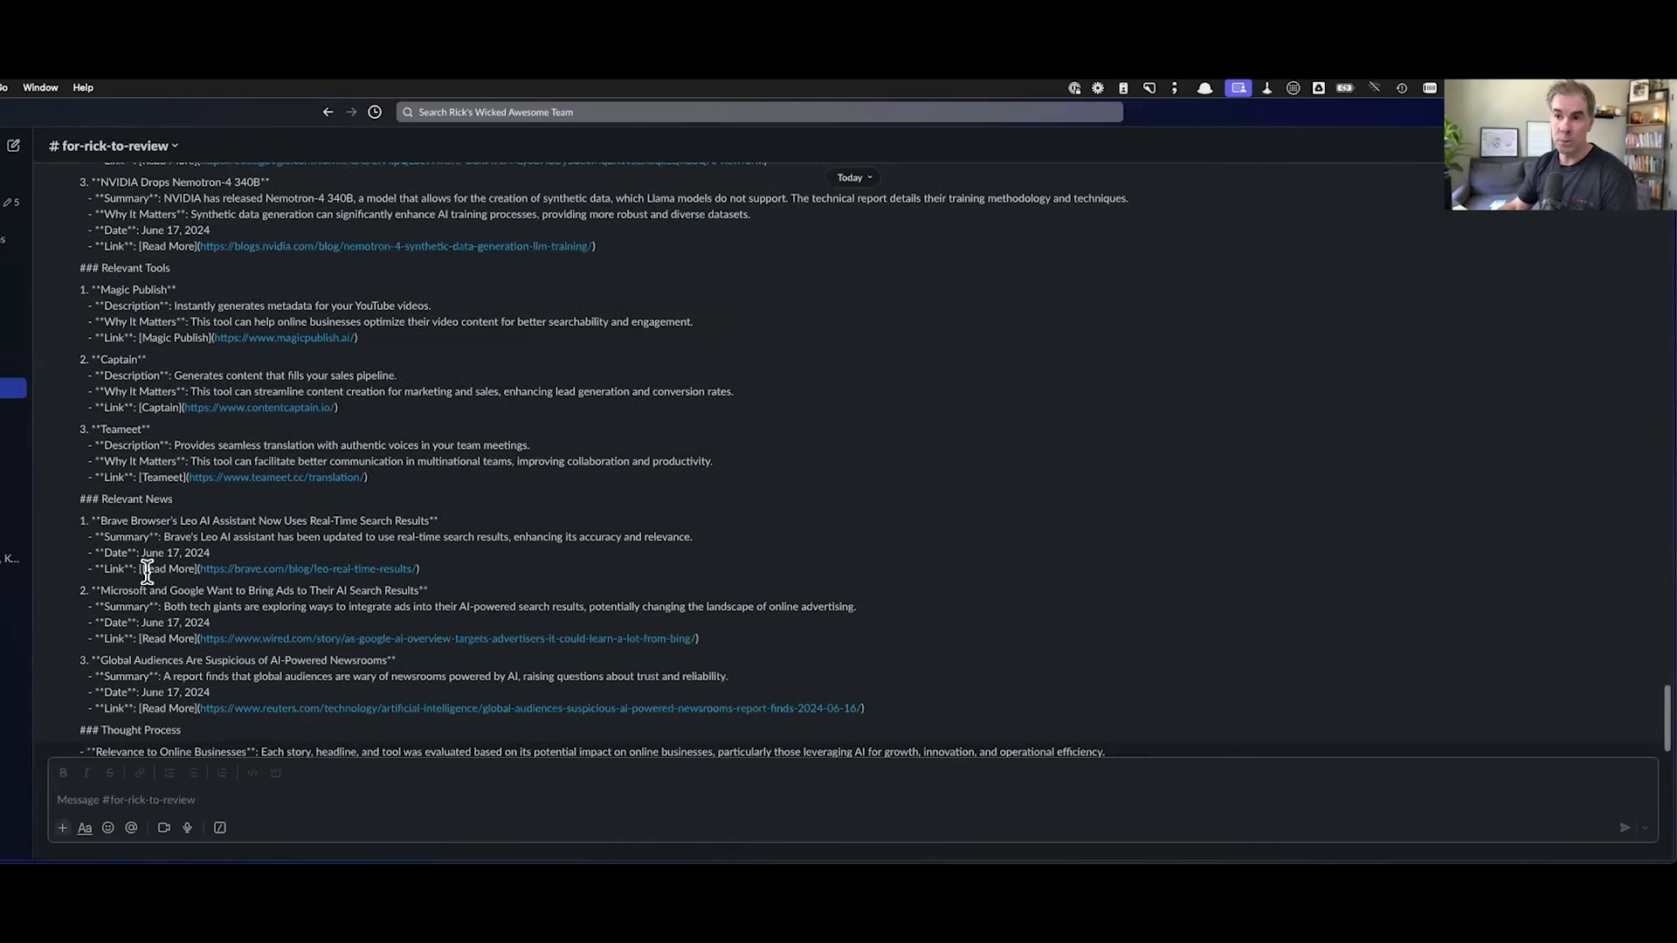
scroll(278, 550, down, 2)
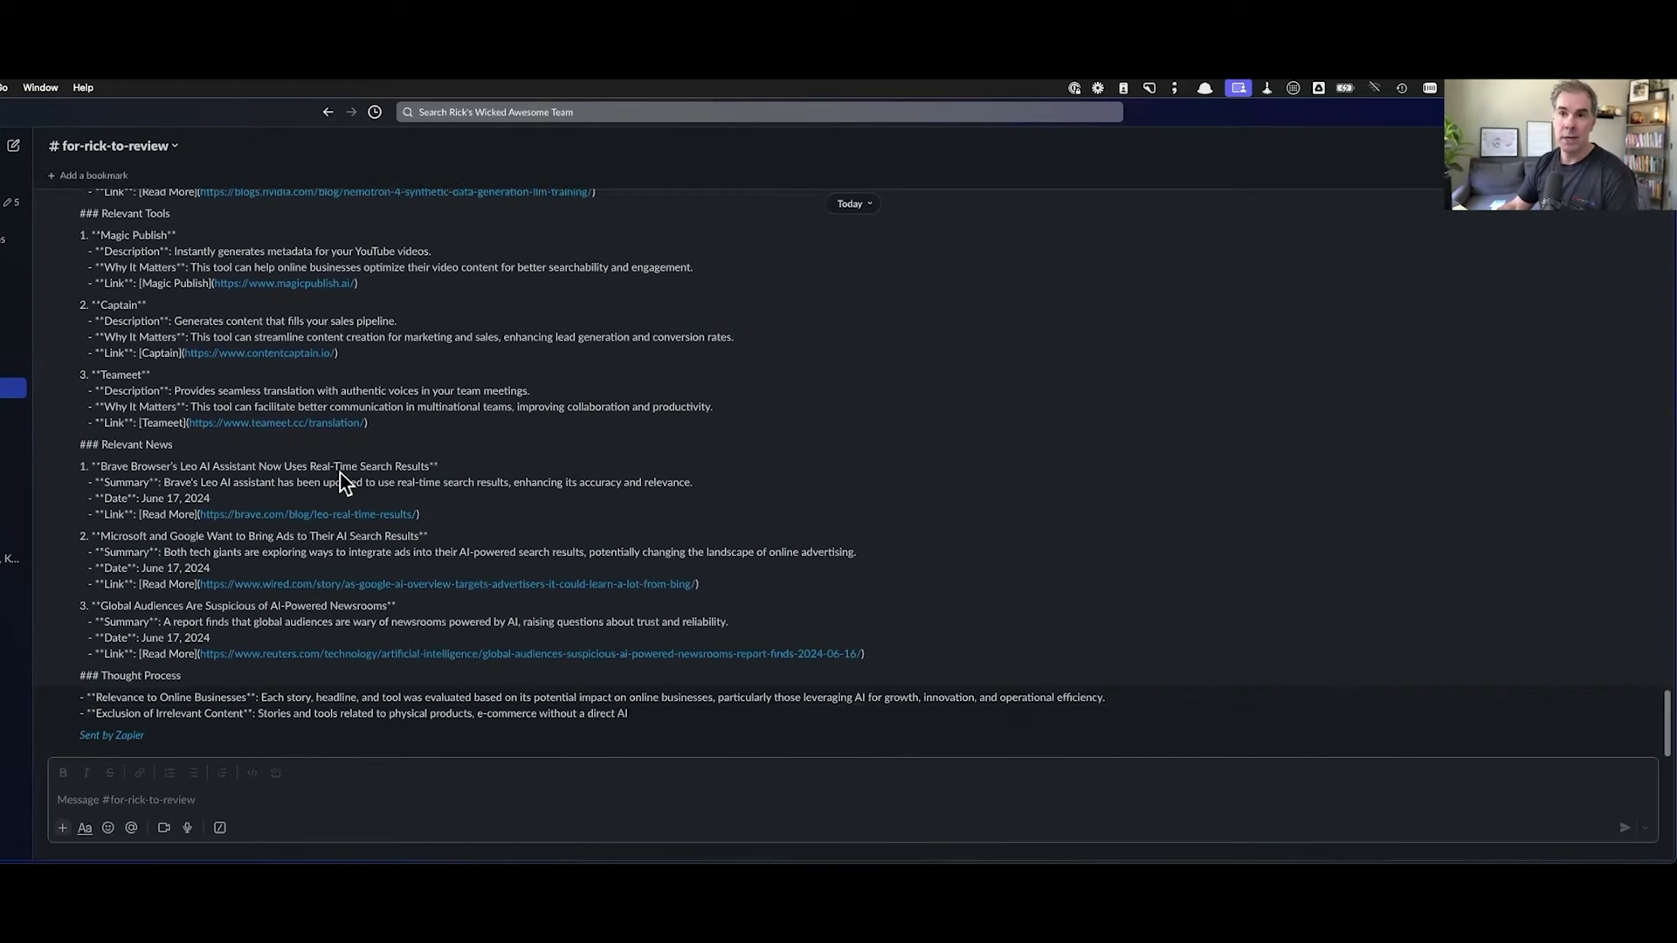
scroll(339, 473, up, 6)
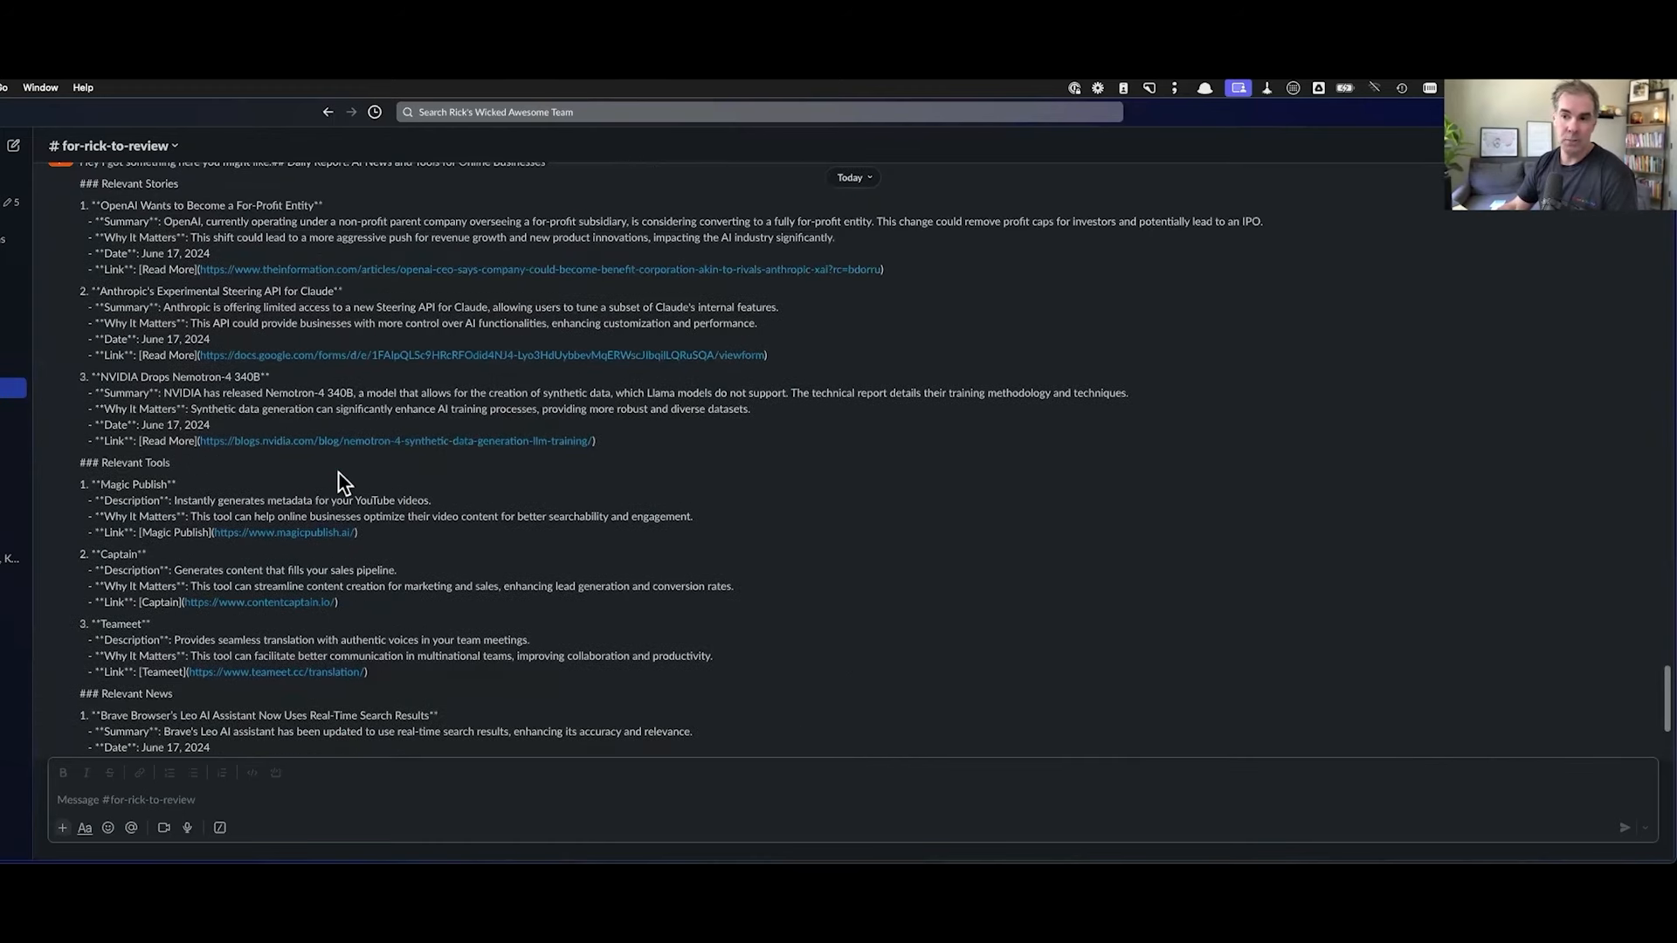
scroll(331, 475, up, 1)
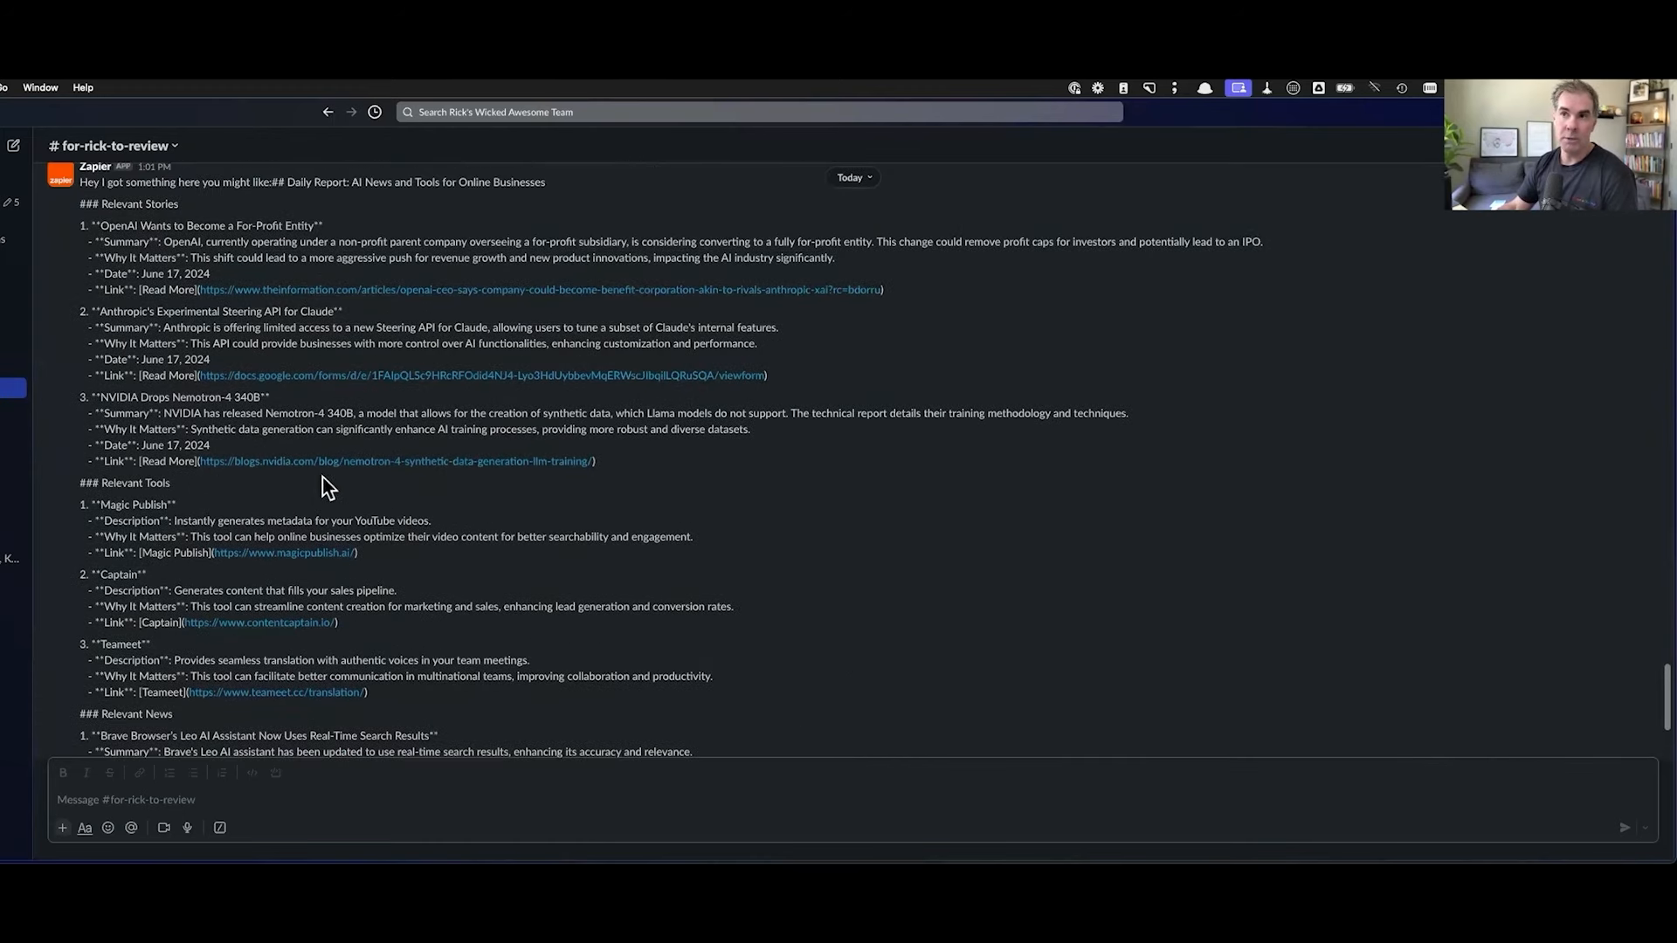
scroll(322, 485, down, 6)
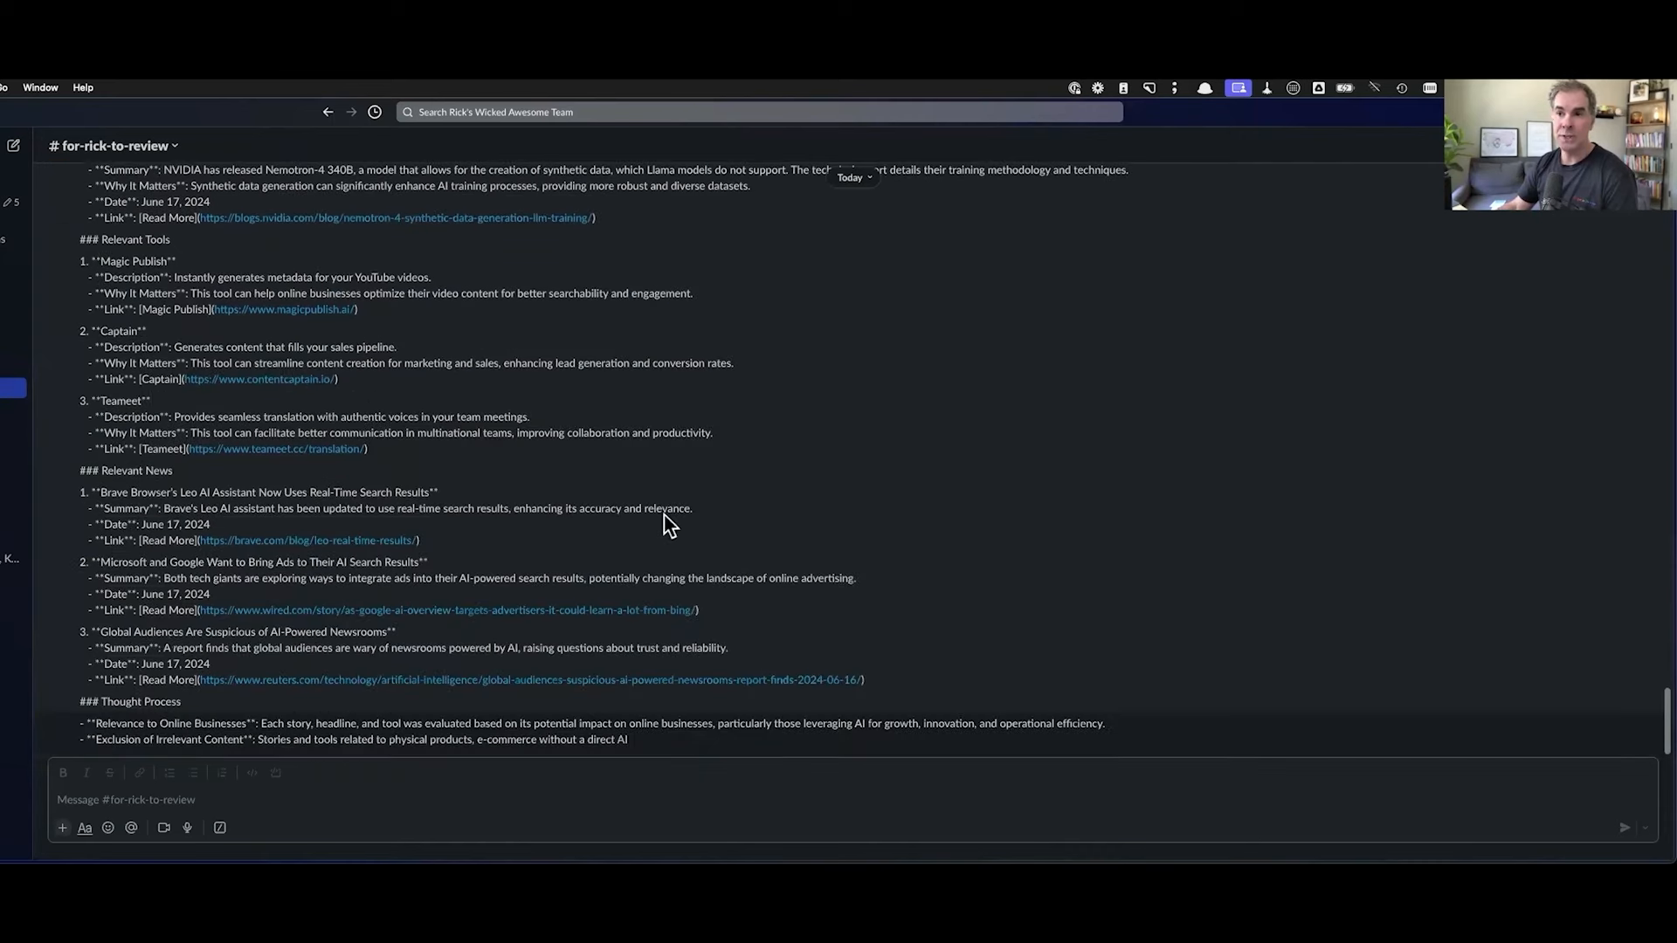
scroll(704, 576, down, 1)
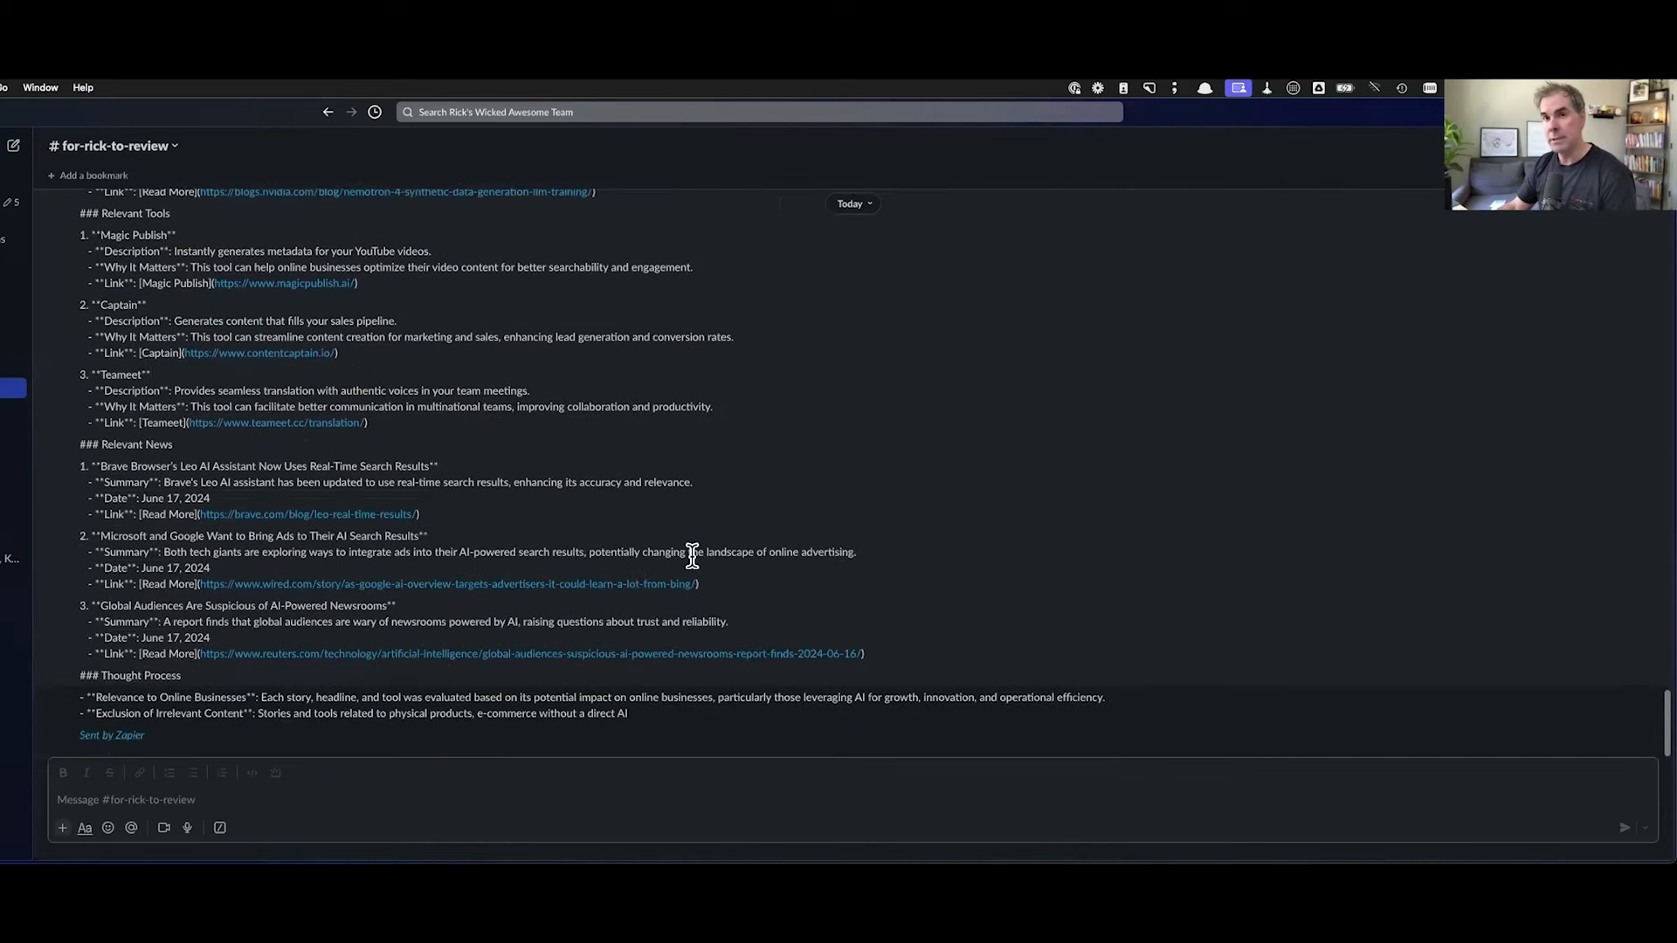
Step: Return to the Zap in Zapier, continue from the ChatGPT step to Send Channel Message in Slack, and retest it to post the report
key(super+Tab)
scroll(1355, 568, down, 3)
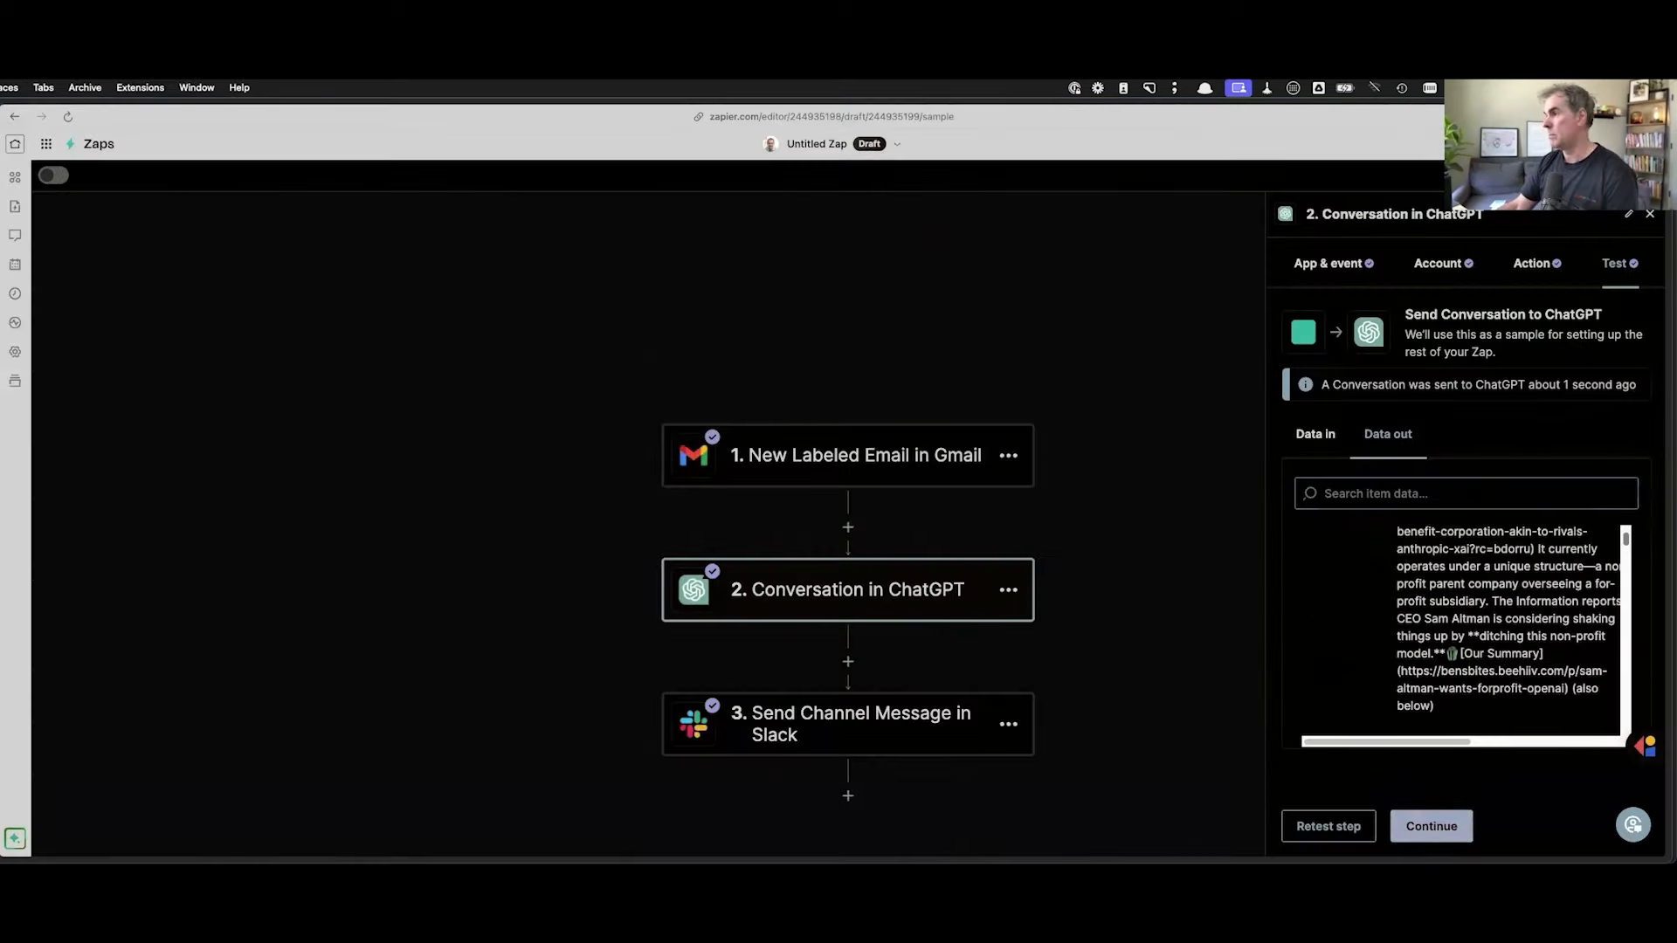
click(1437, 825)
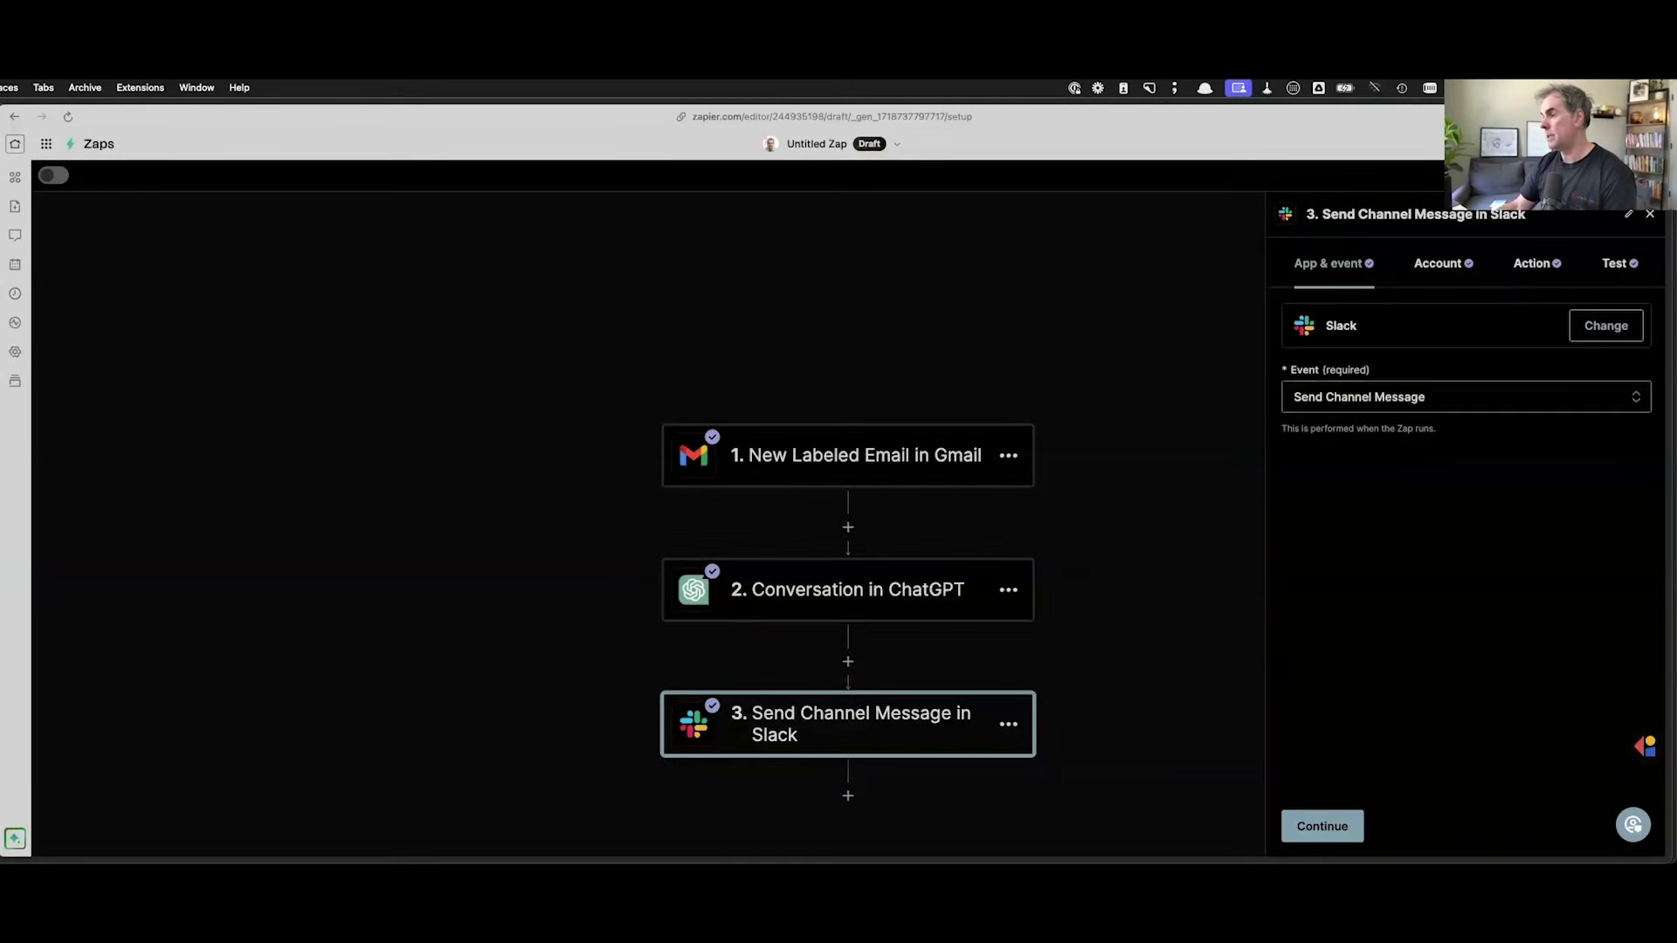
click(1352, 821)
click(1322, 826)
click(1323, 825)
click(1335, 828)
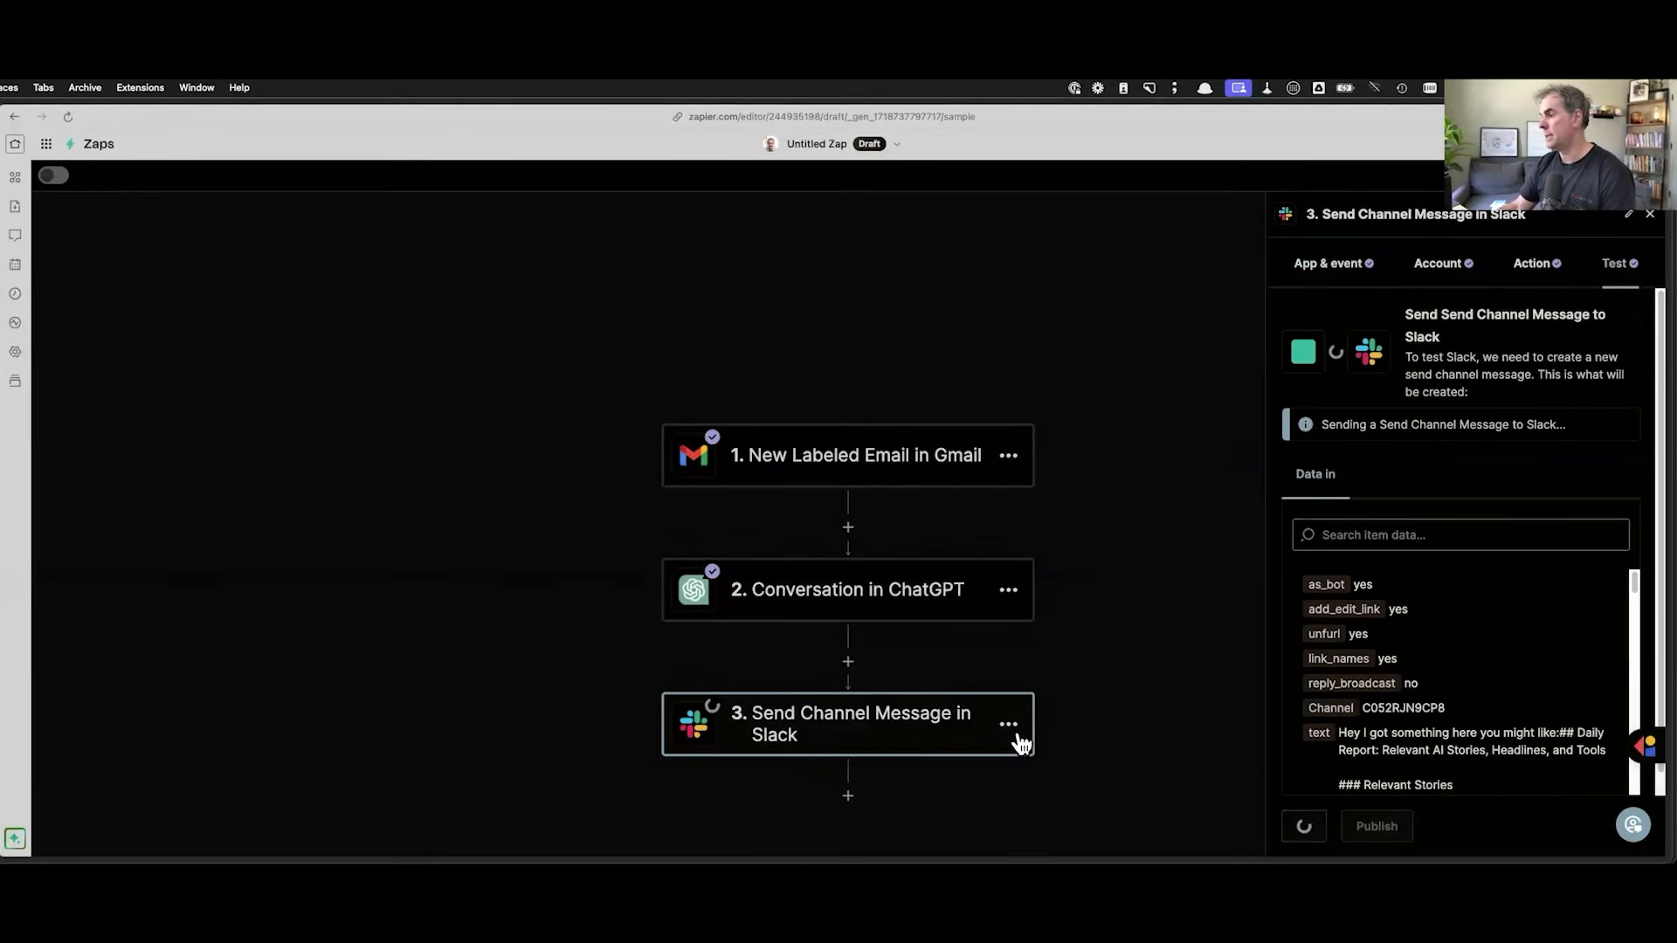
Step: Switch to Slack, jump to the new report message, and compare its stories and tools with the previous report
key(super+Tab)
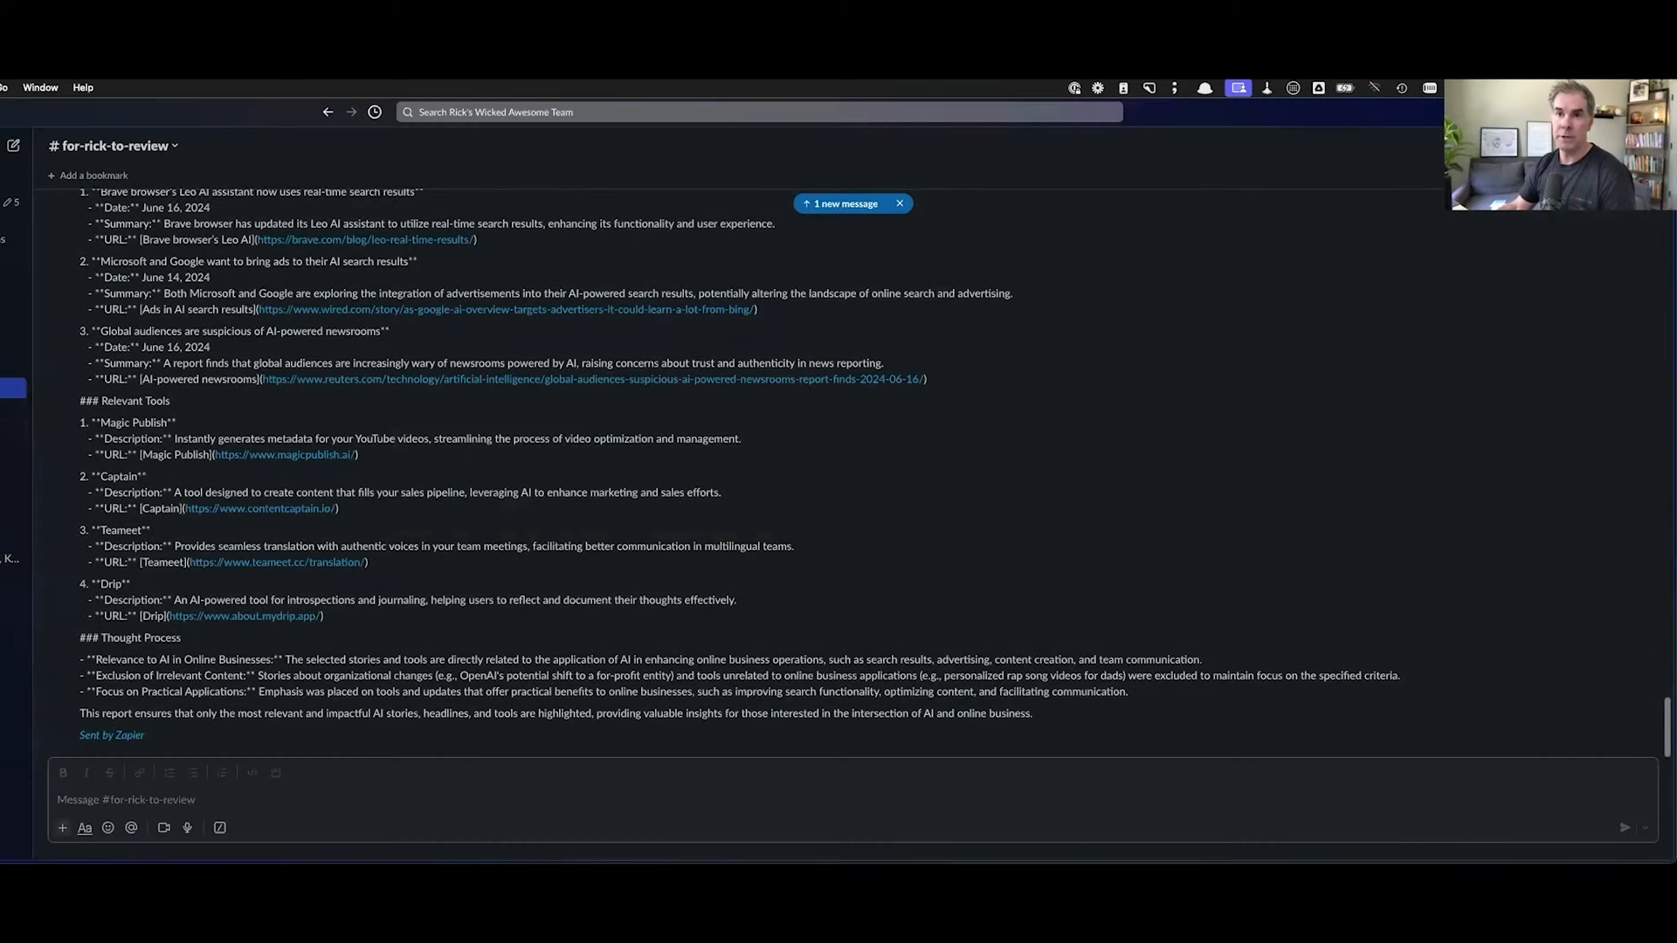
click(843, 206)
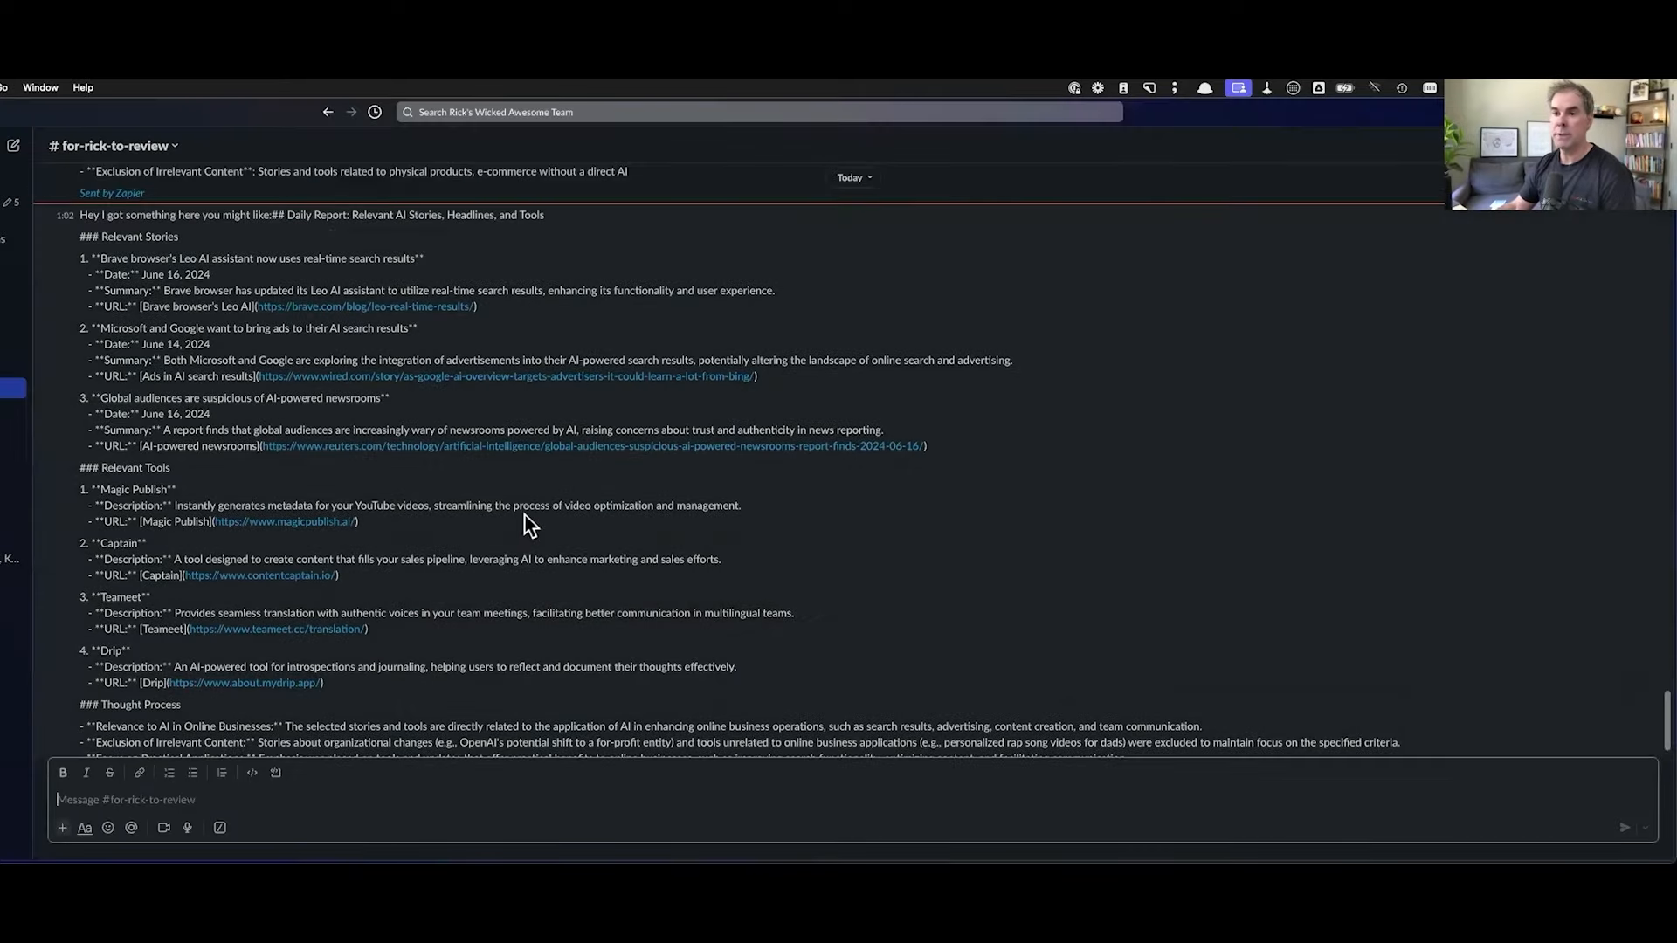
scroll(525, 511, down, 2)
scroll(529, 489, up, 2)
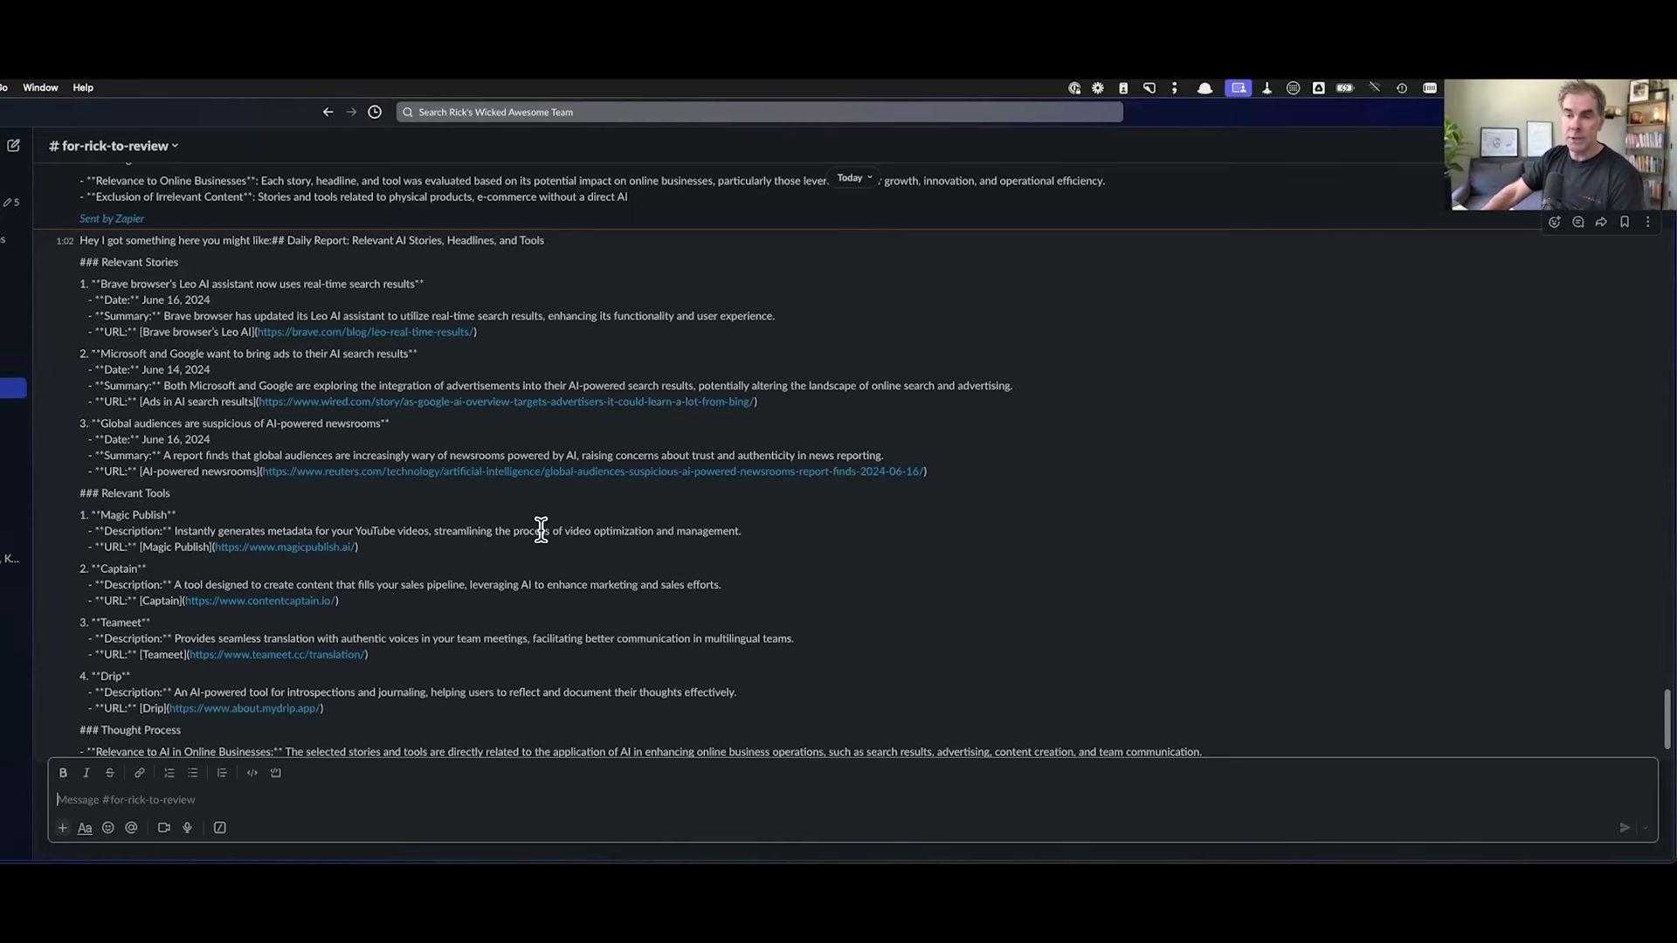
scroll(541, 530, down, 2)
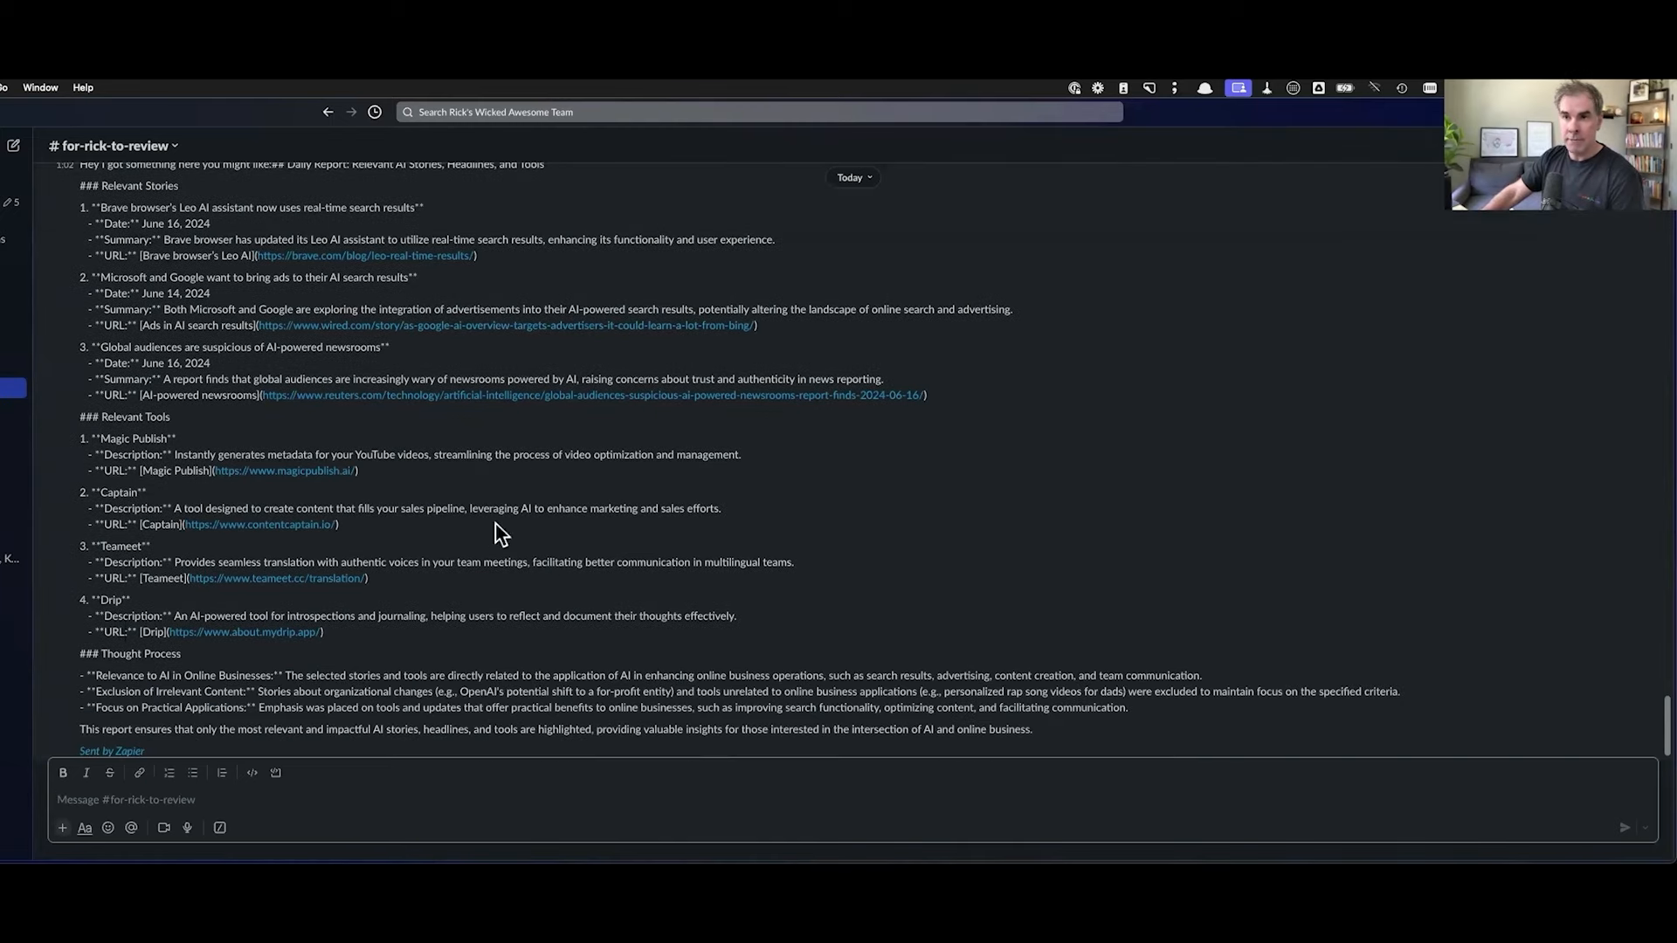
scroll(494, 521, up, 10)
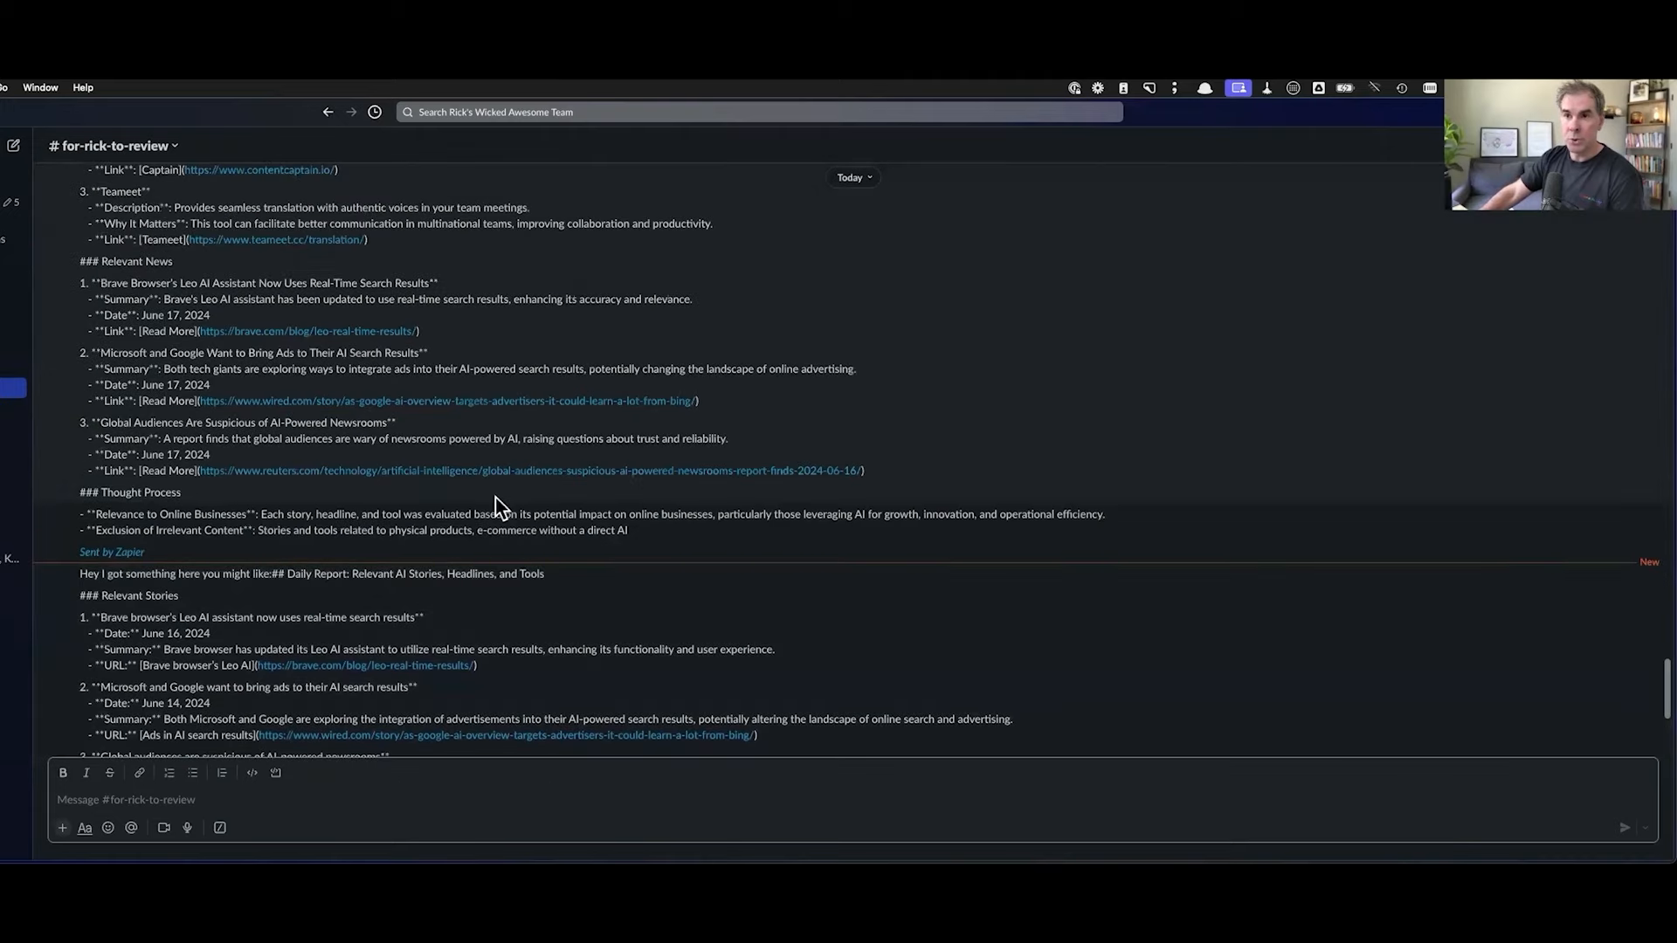
scroll(494, 505, up, 6)
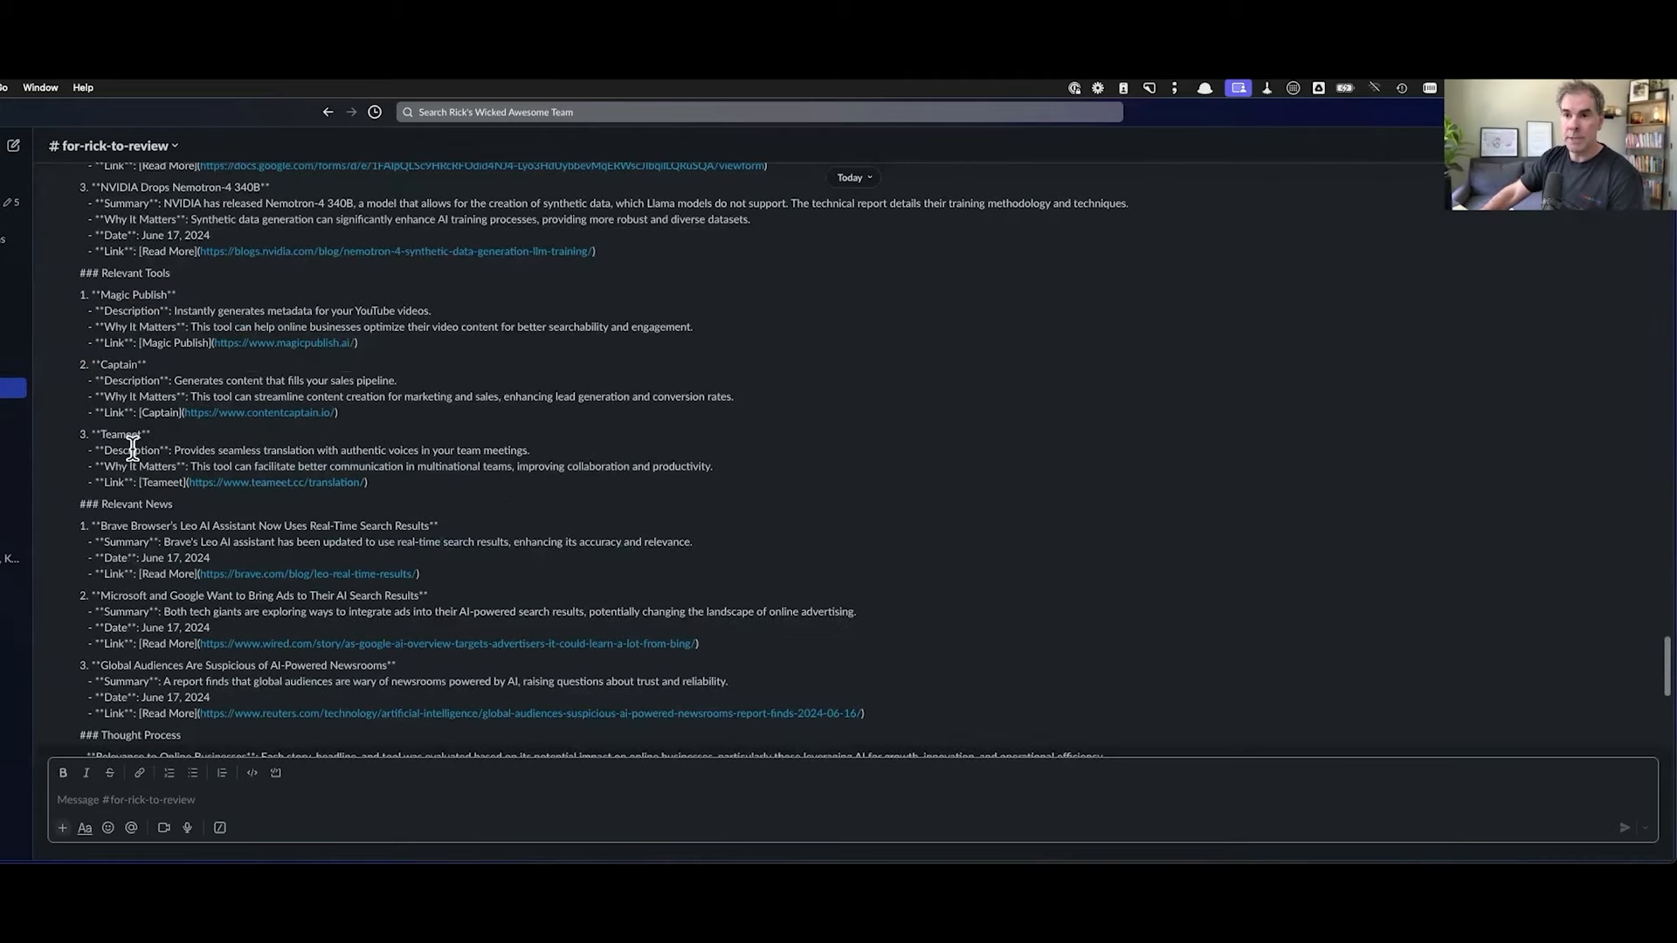
scroll(406, 497, down, 15)
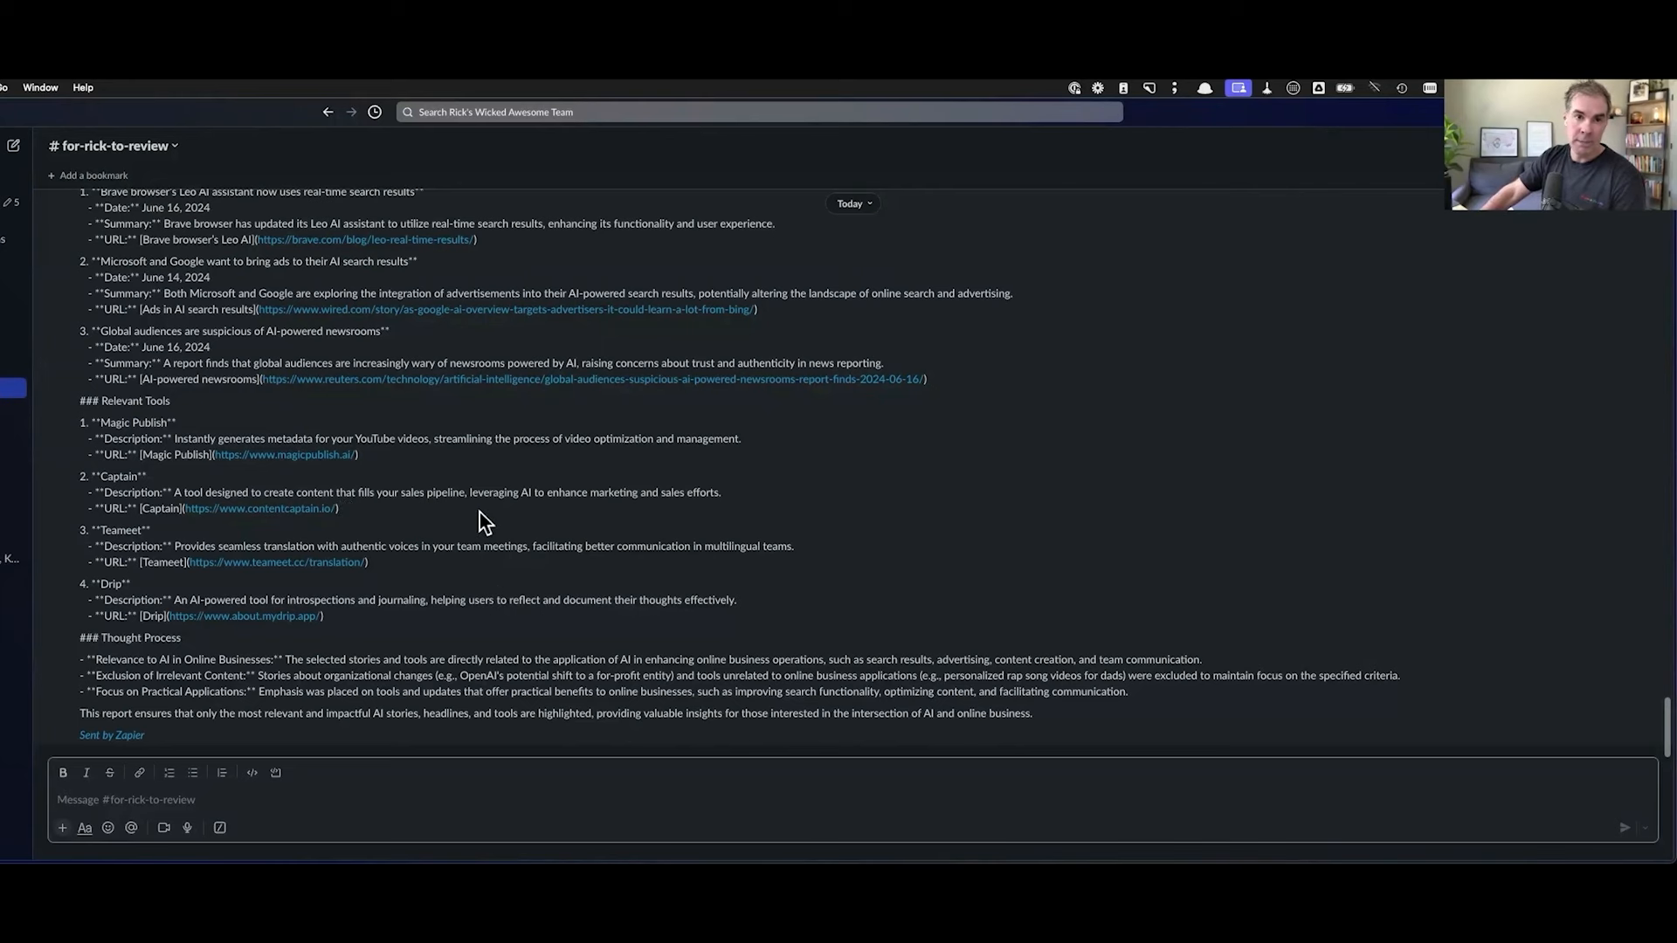
Step: Examine the newest report's Thought Process section in Slack, highlighting the explanation of relevance to AI in online businesses
key(super+Tab)
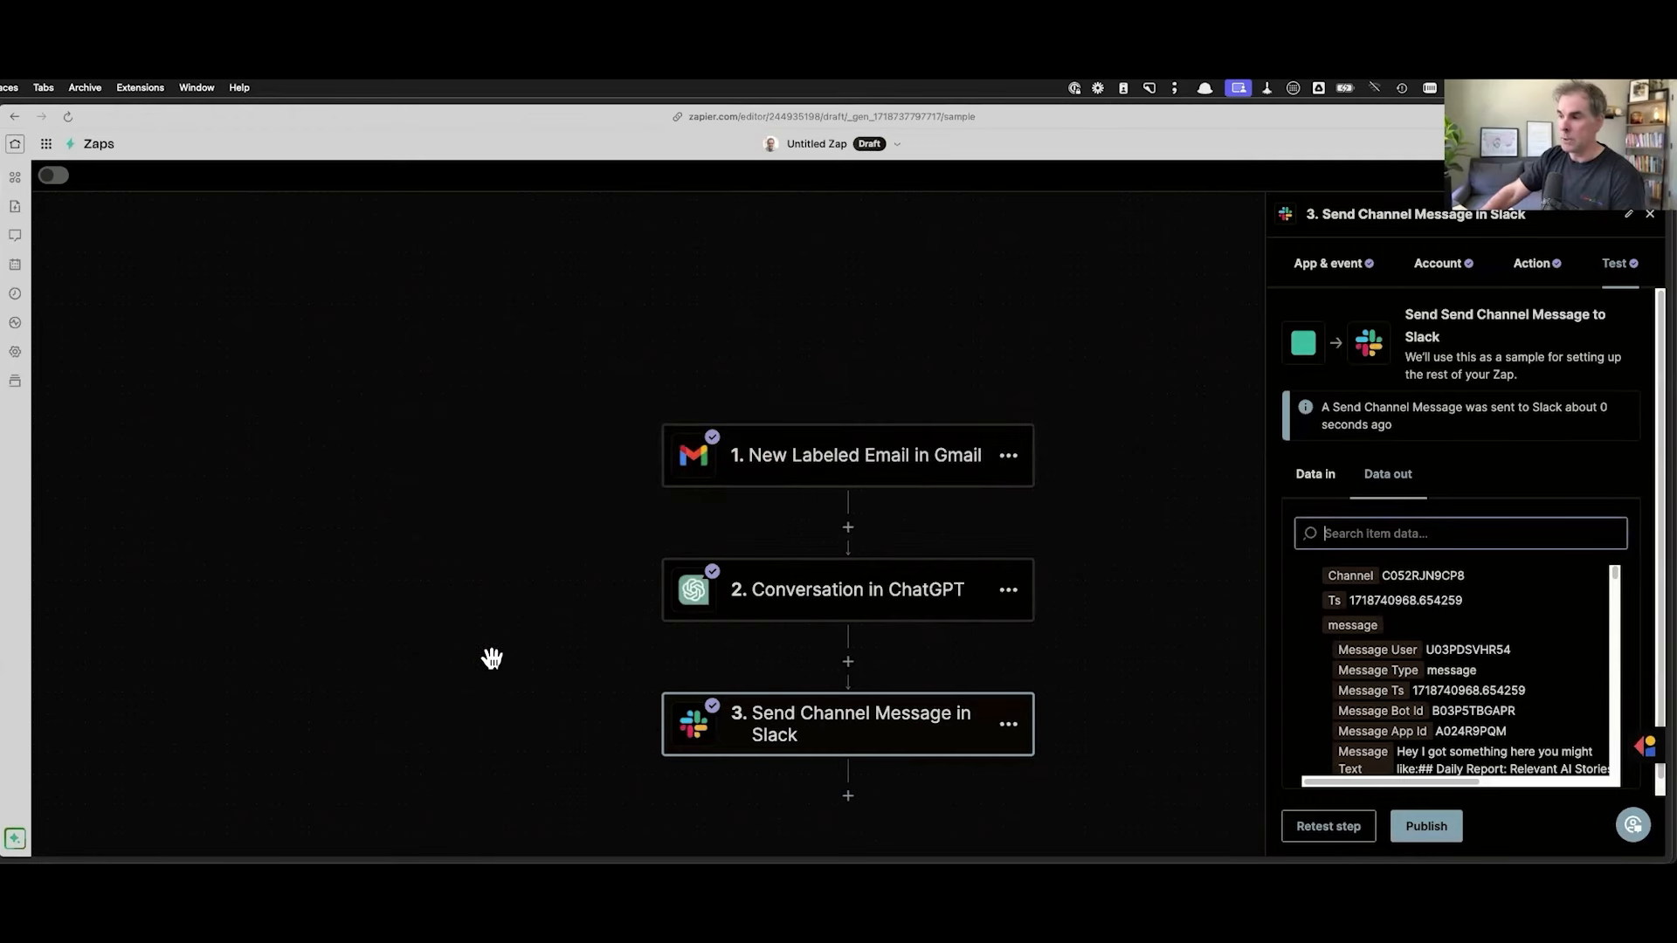
key(super+Tab)
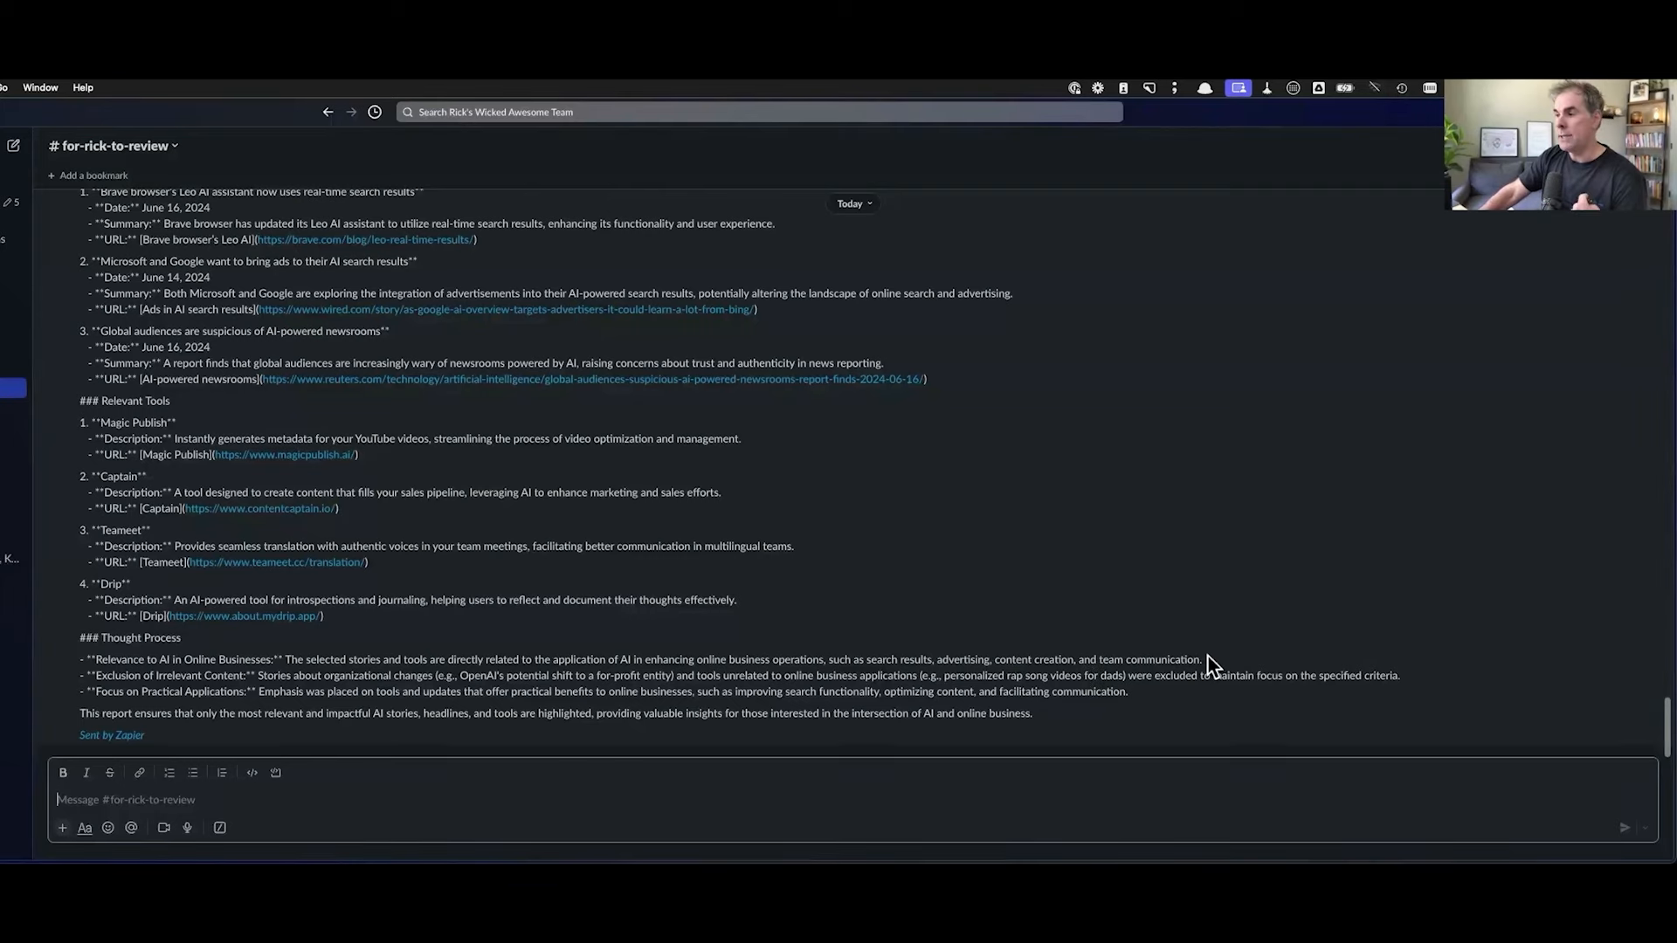
scroll(559, 524, up, 1)
scroll(559, 525, up, 5)
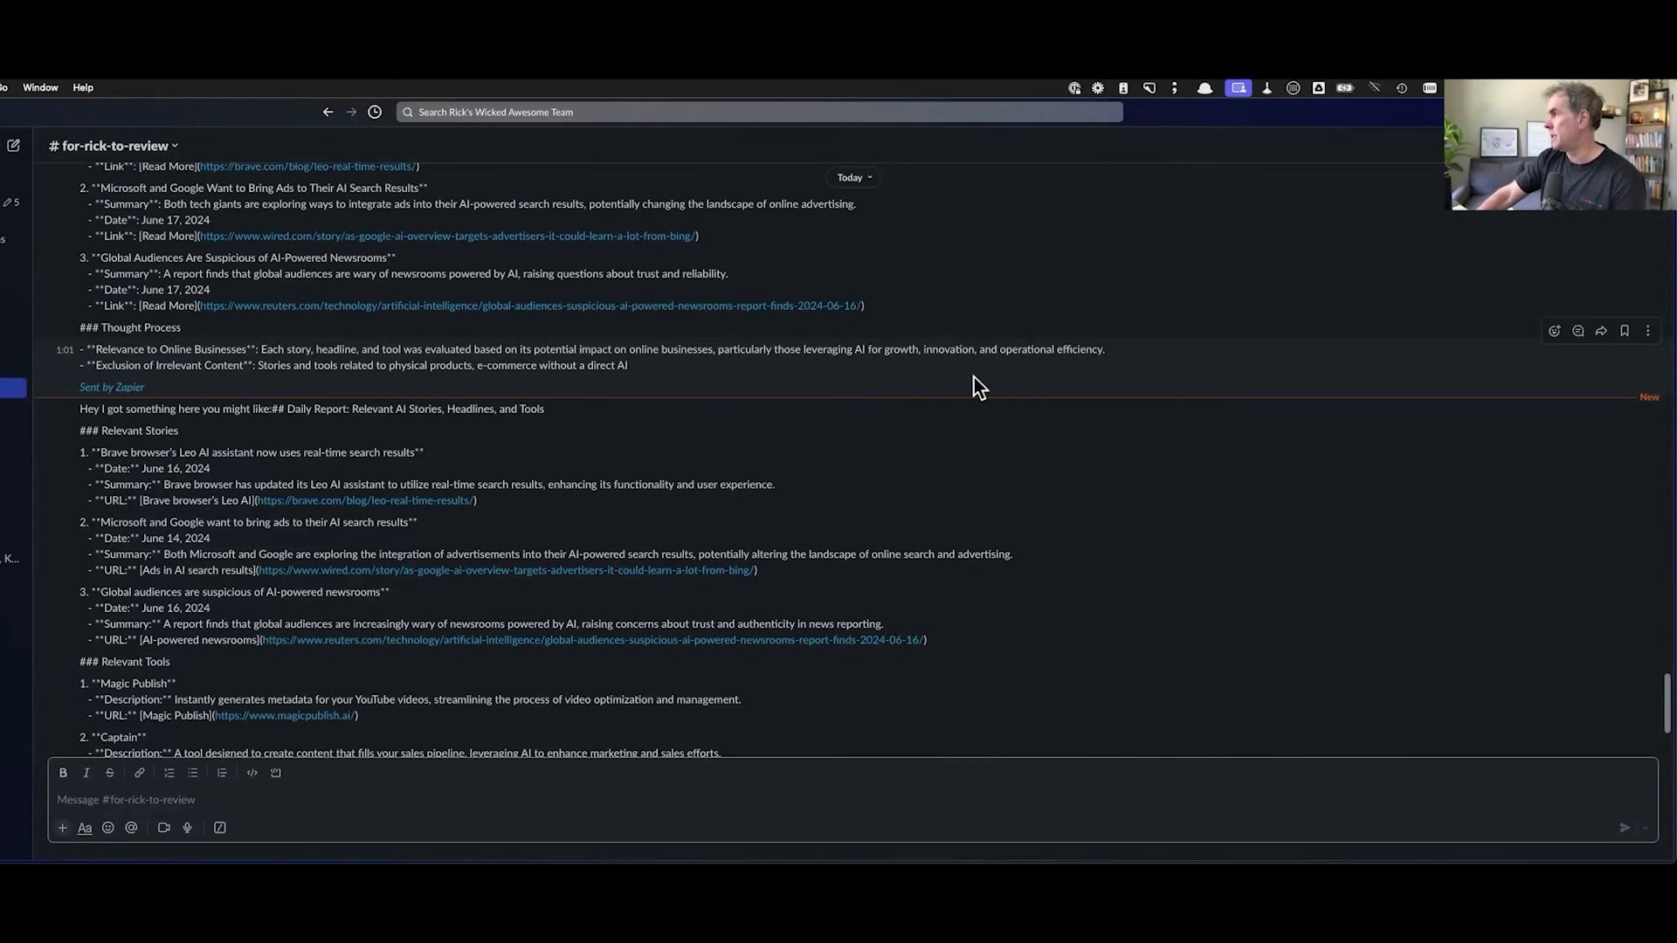
scroll(930, 418, down, 5)
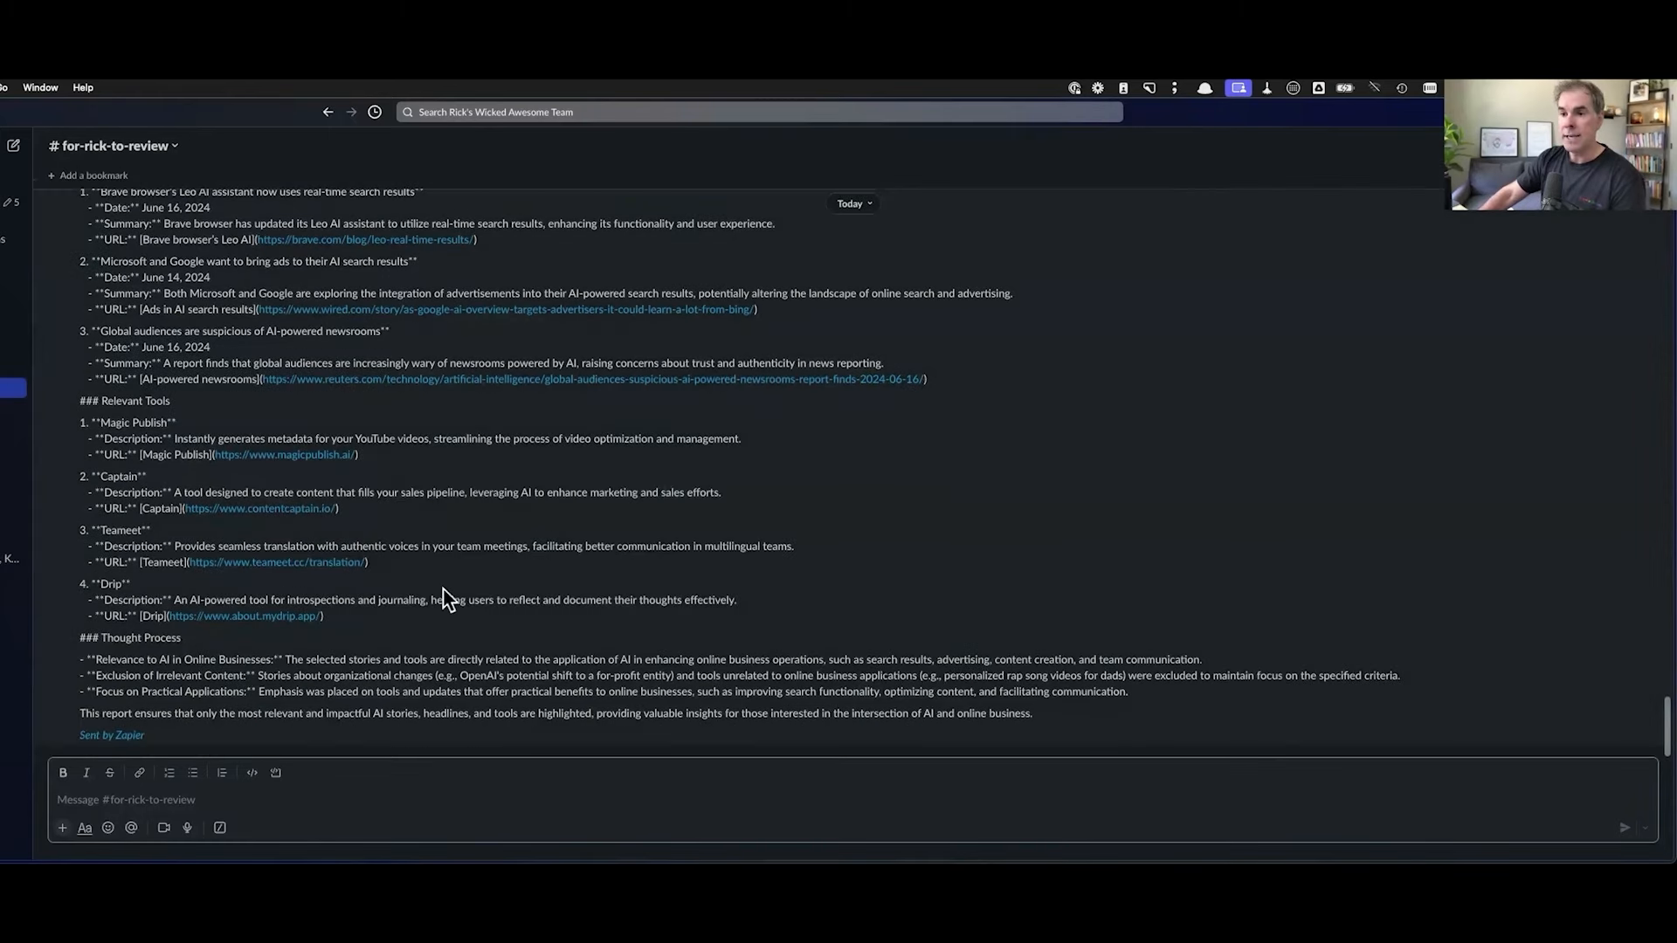
drag(349, 659, 1211, 663)
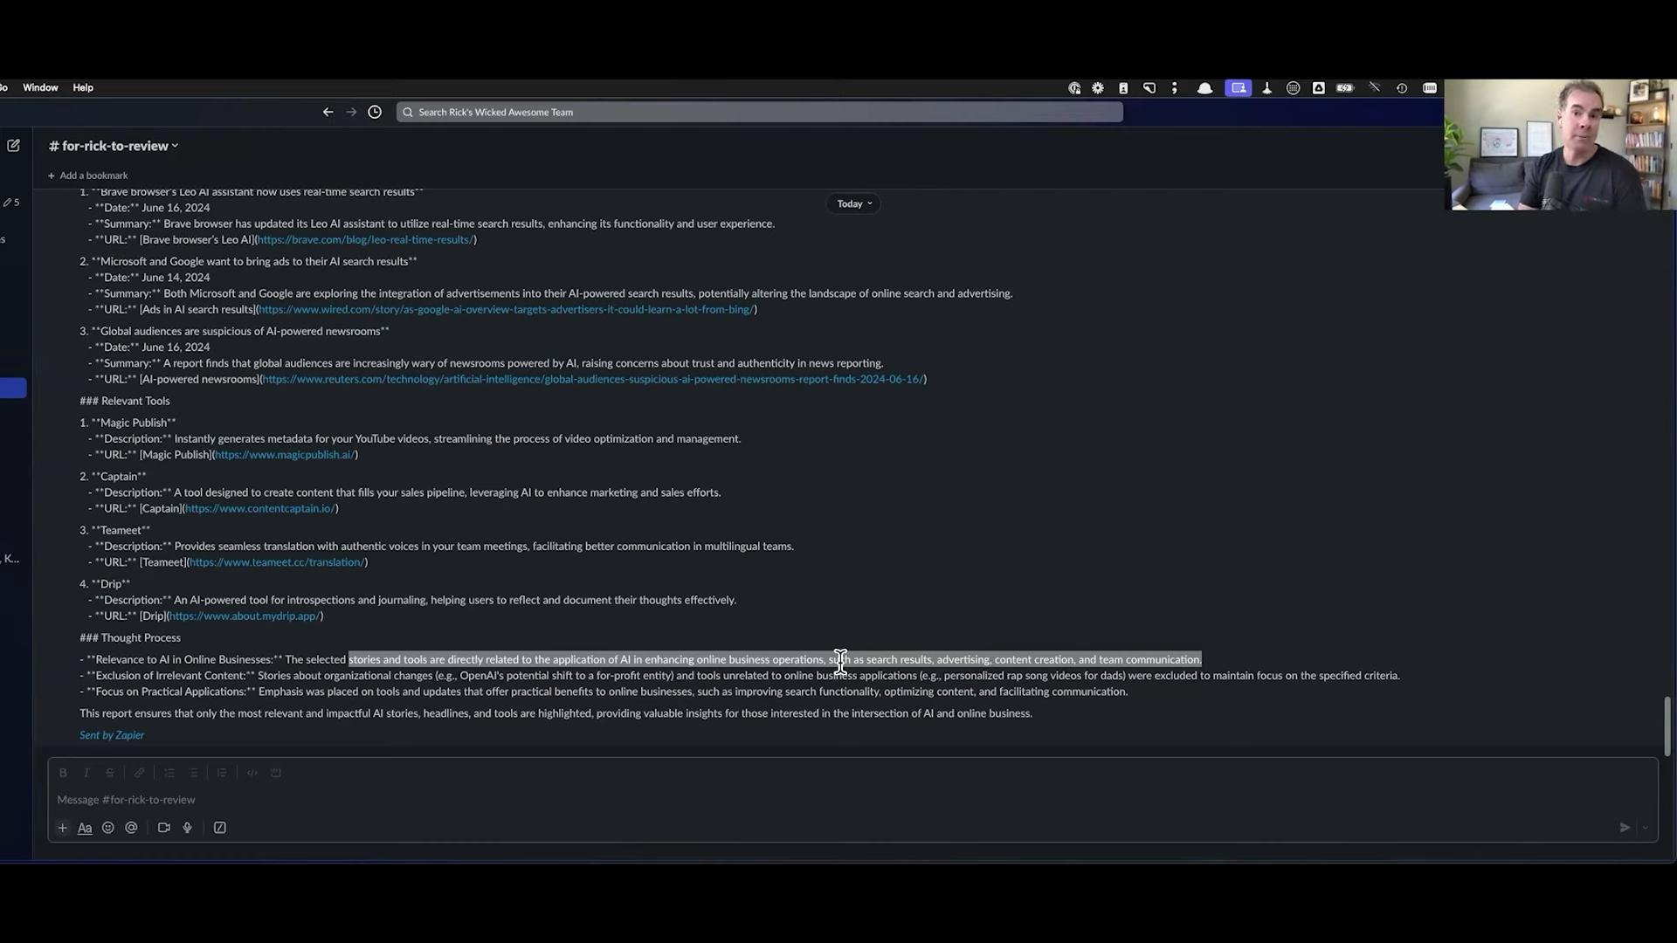
Step: Switch to the Cassidy chat in the browser and review the prompt's constraints, relevance criteria, and relevant and irrelevant examples
key(super+Tab)
key(super+Tab)
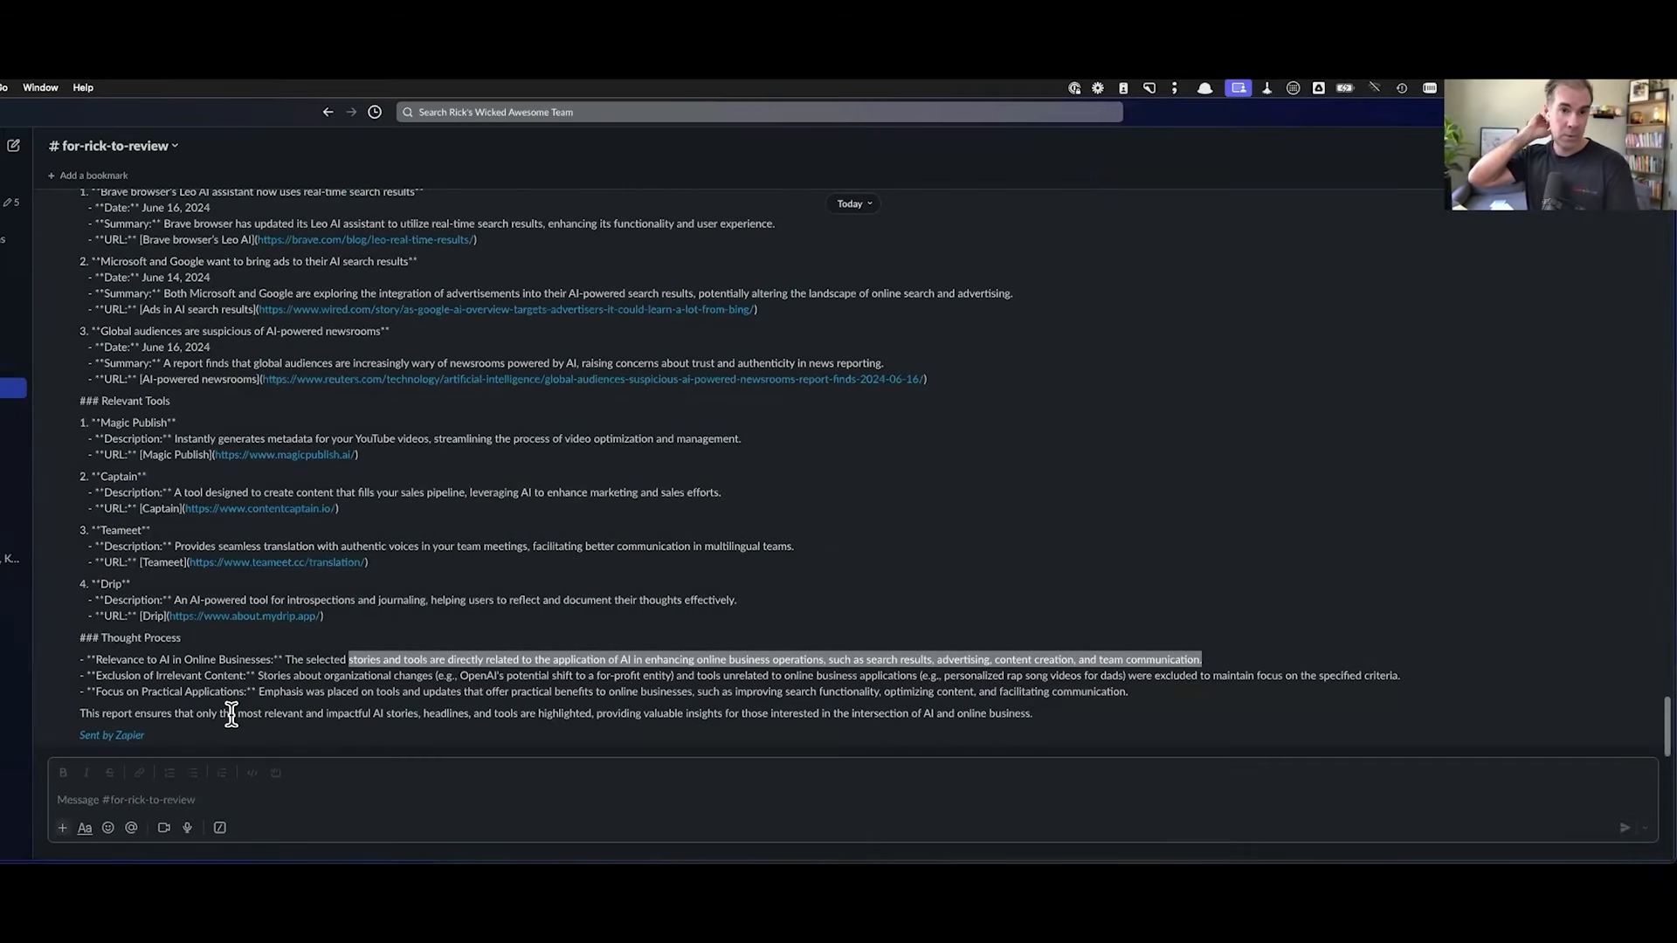
key(super+Tab)
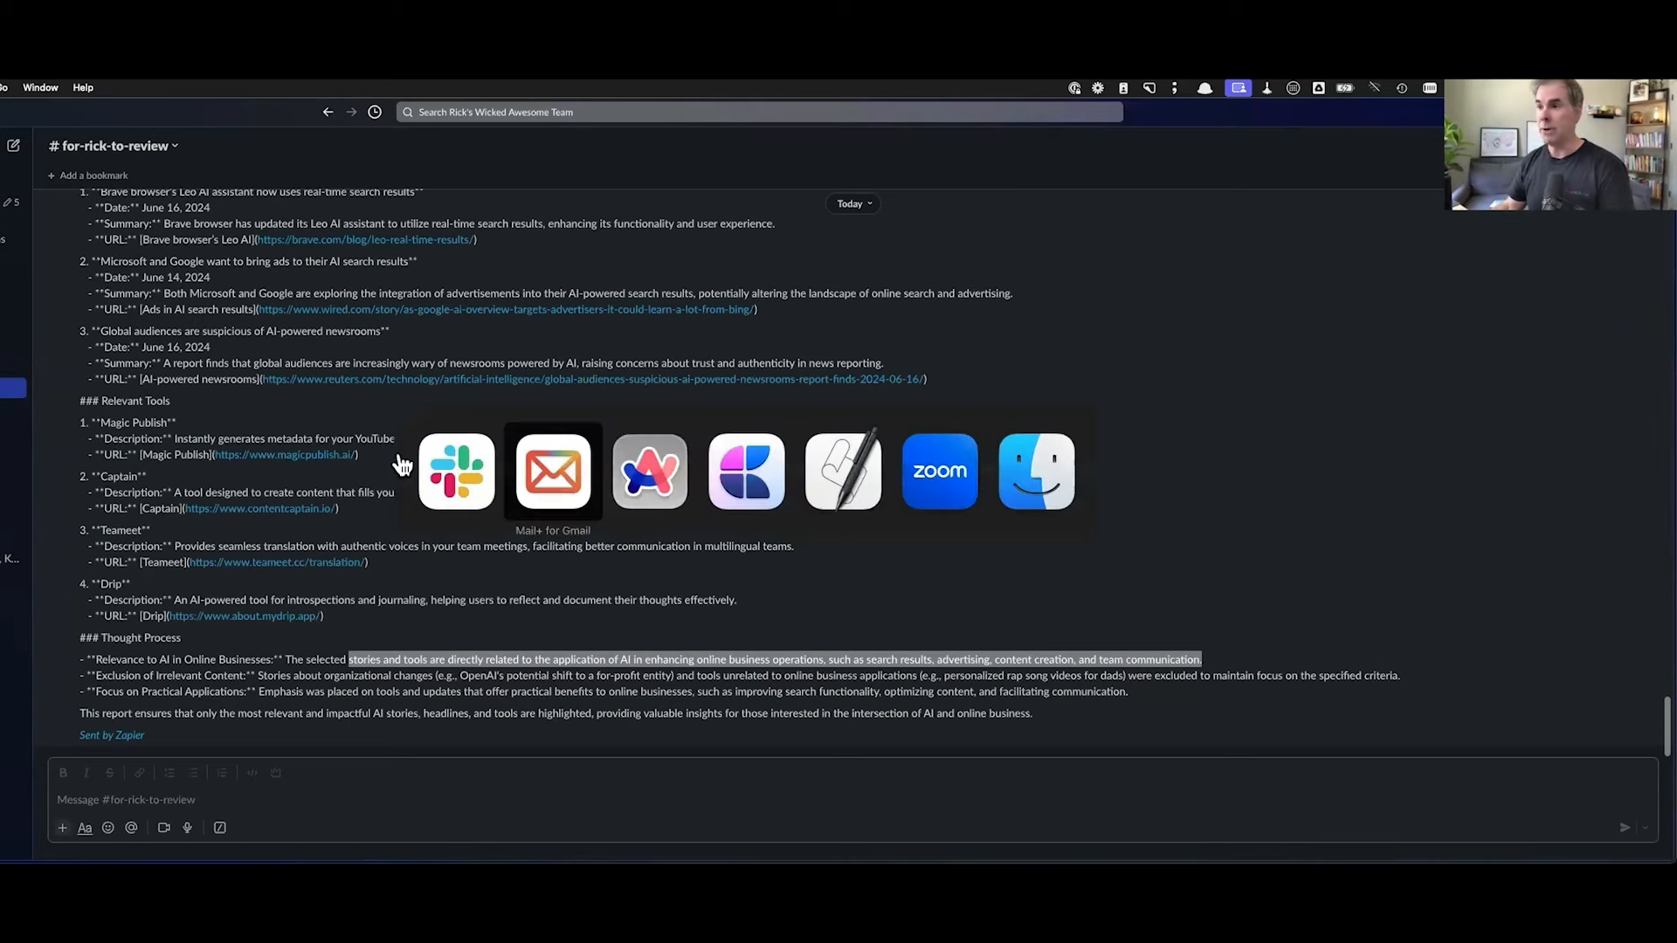
click(655, 472)
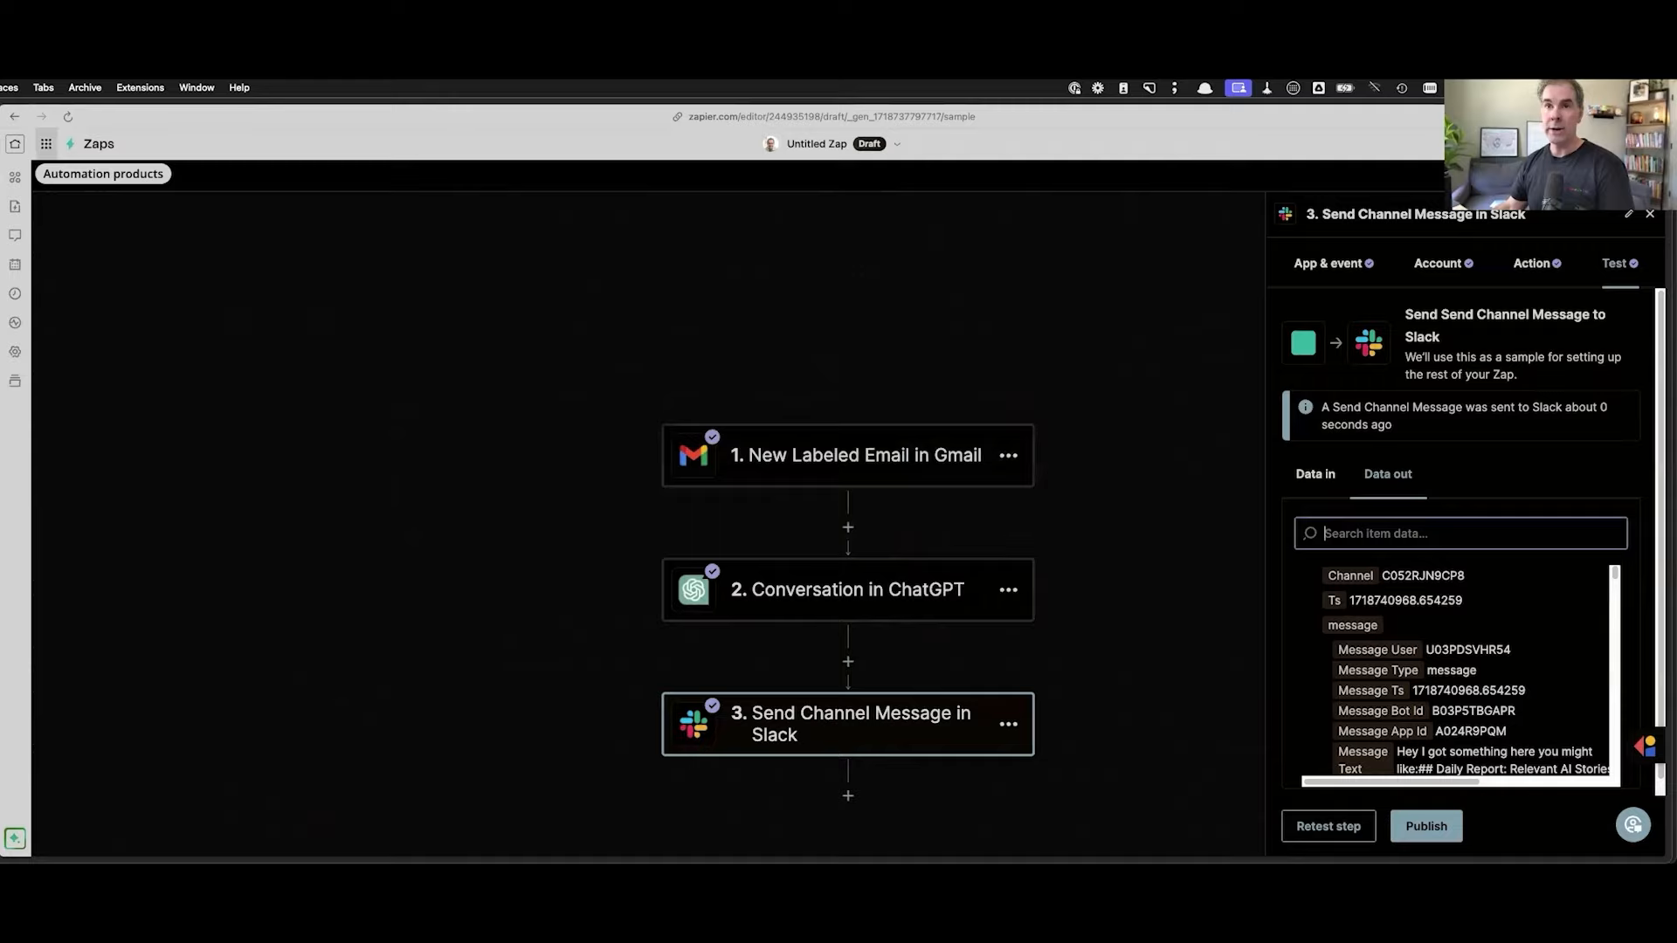
click(2, 144)
click(1515, 482)
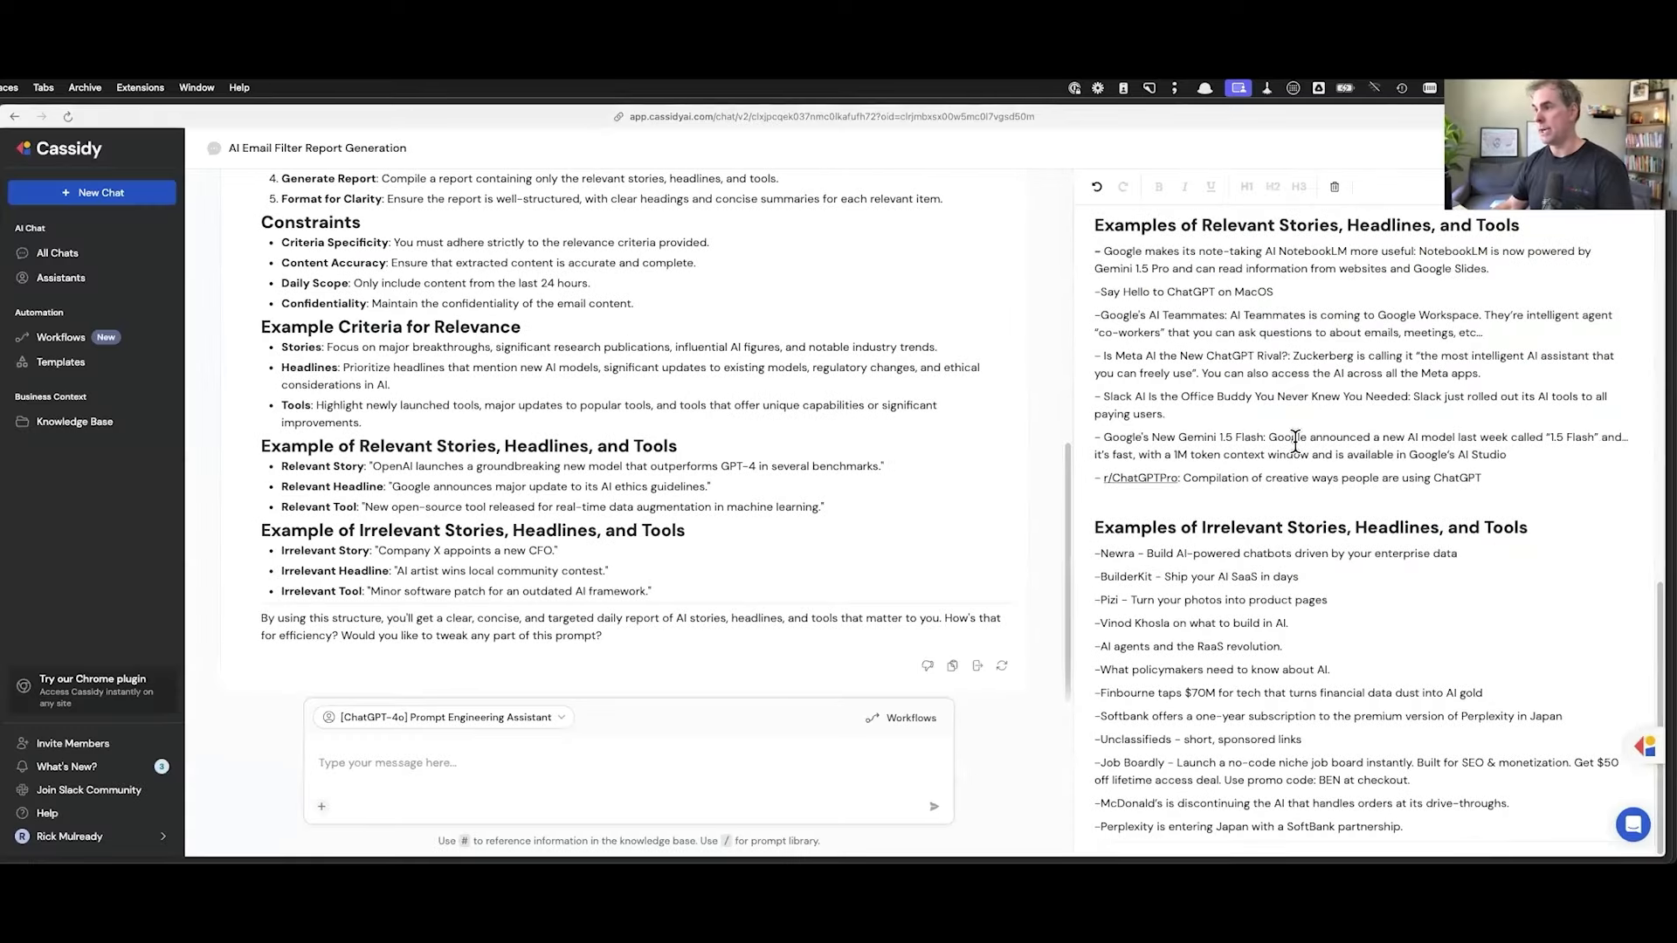
scroll(1295, 441, up, 3)
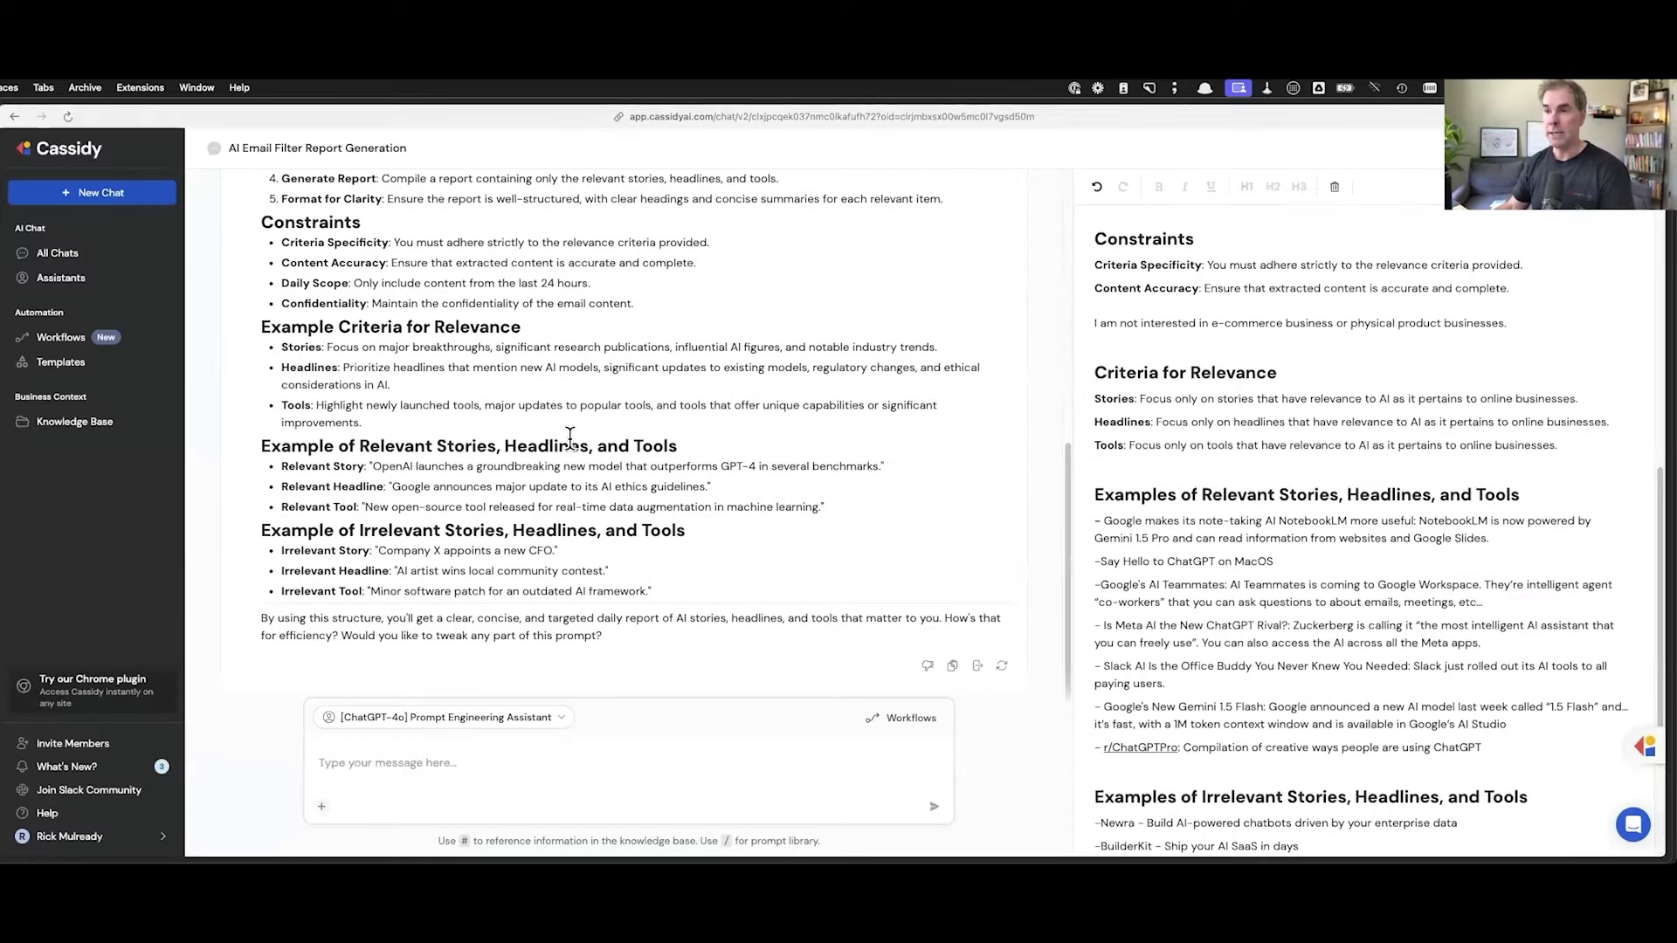
scroll(570, 439, up, 10)
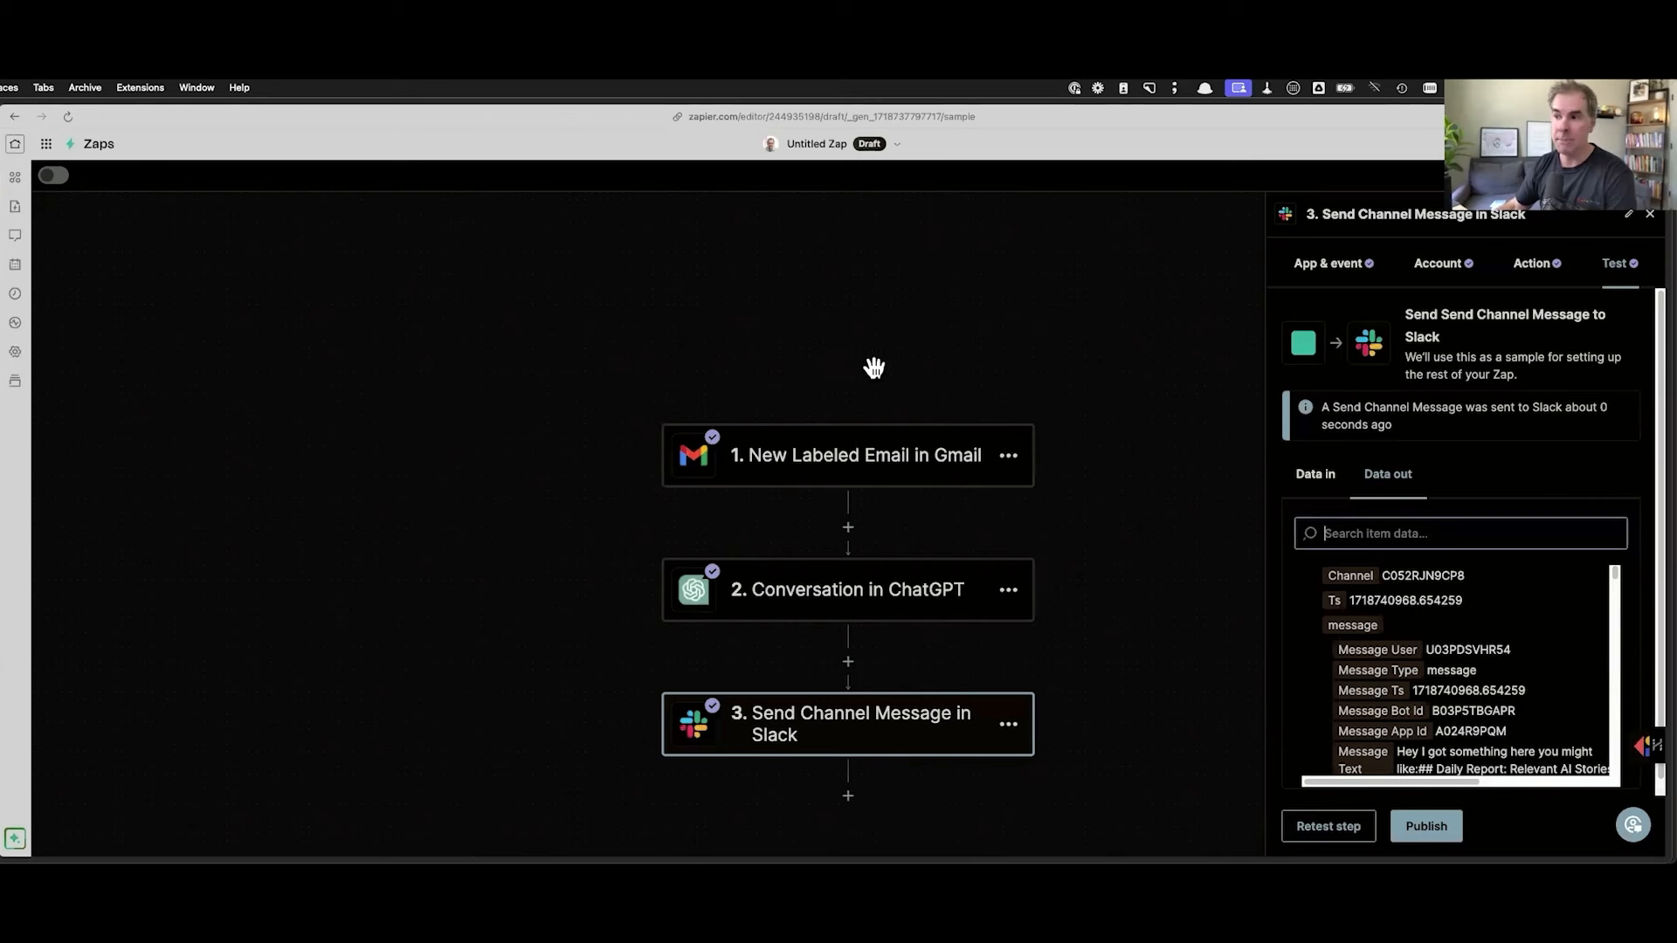
Step: Rename the Zap as "Email Newsletter Headline Filtering Goodness" and turn it on
click(819, 149)
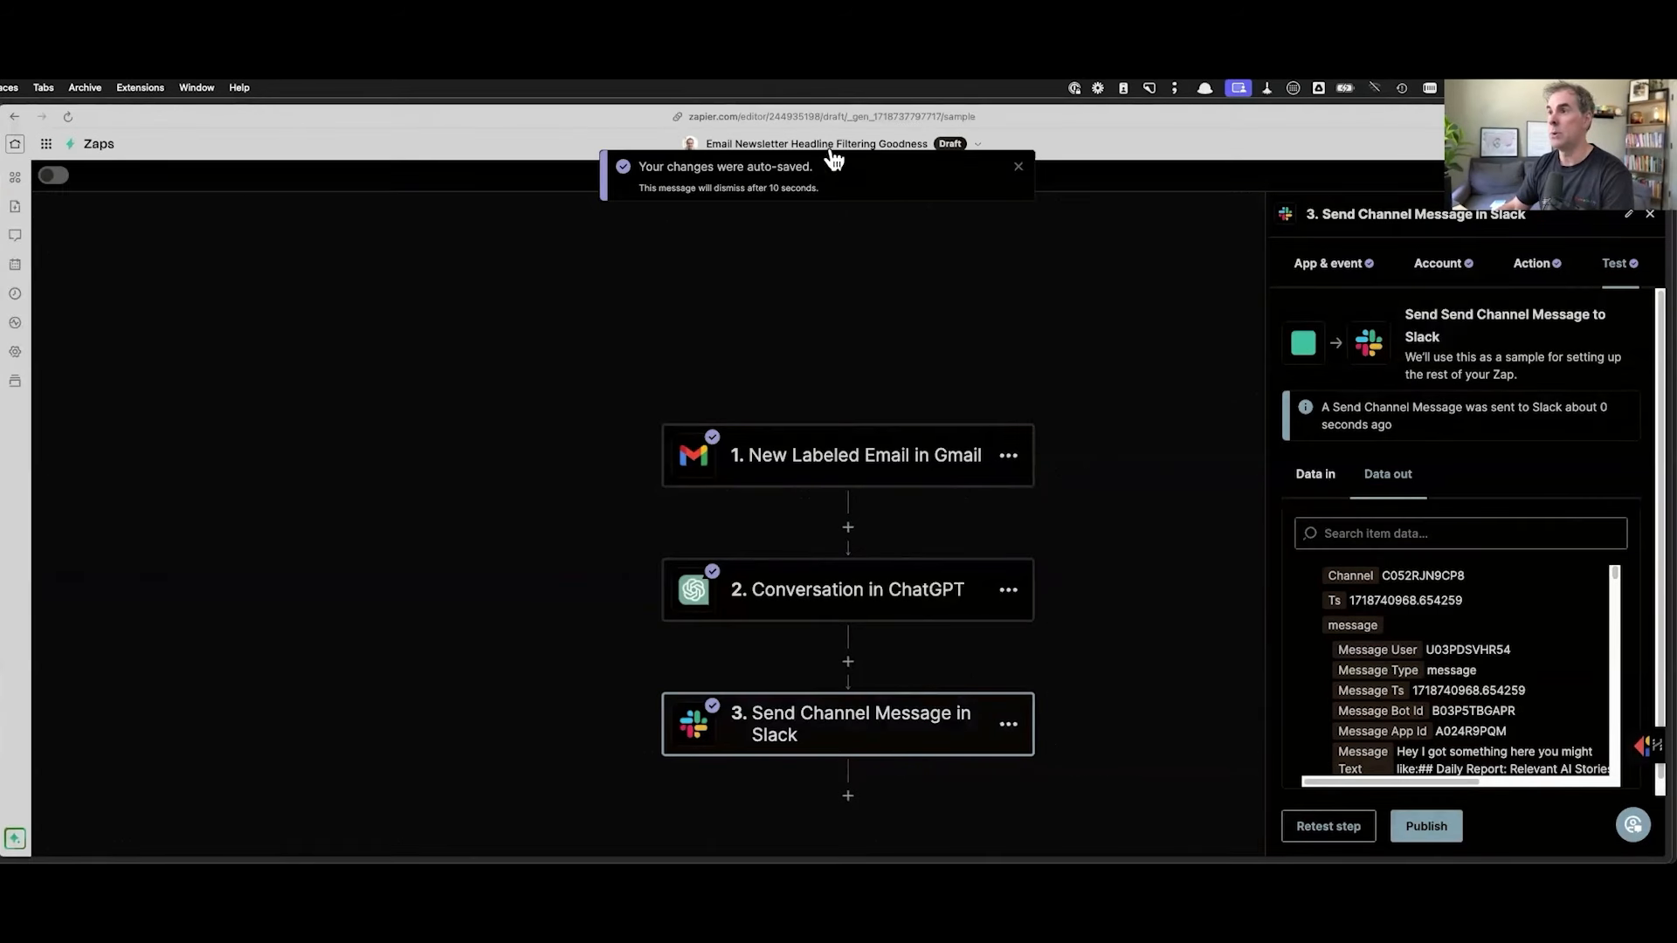
click(51, 178)
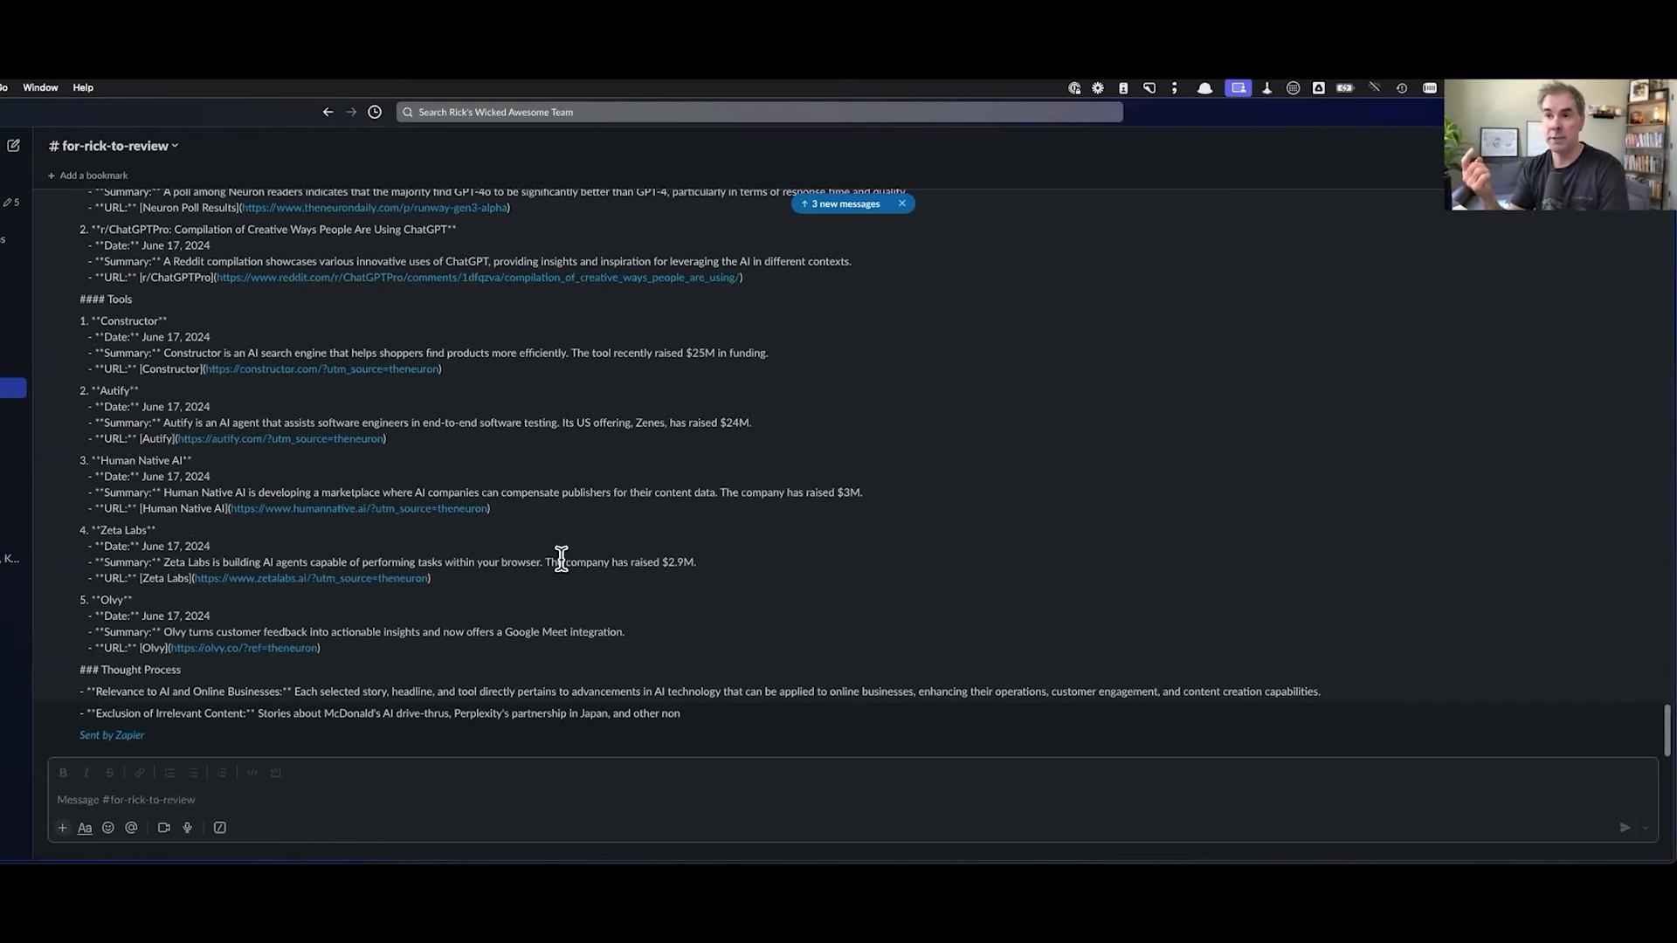
Step: Review the stories, headlines and tools in the latest newsletter report among the new messages in the Slack channel
click(842, 209)
scroll(516, 472, up, 5)
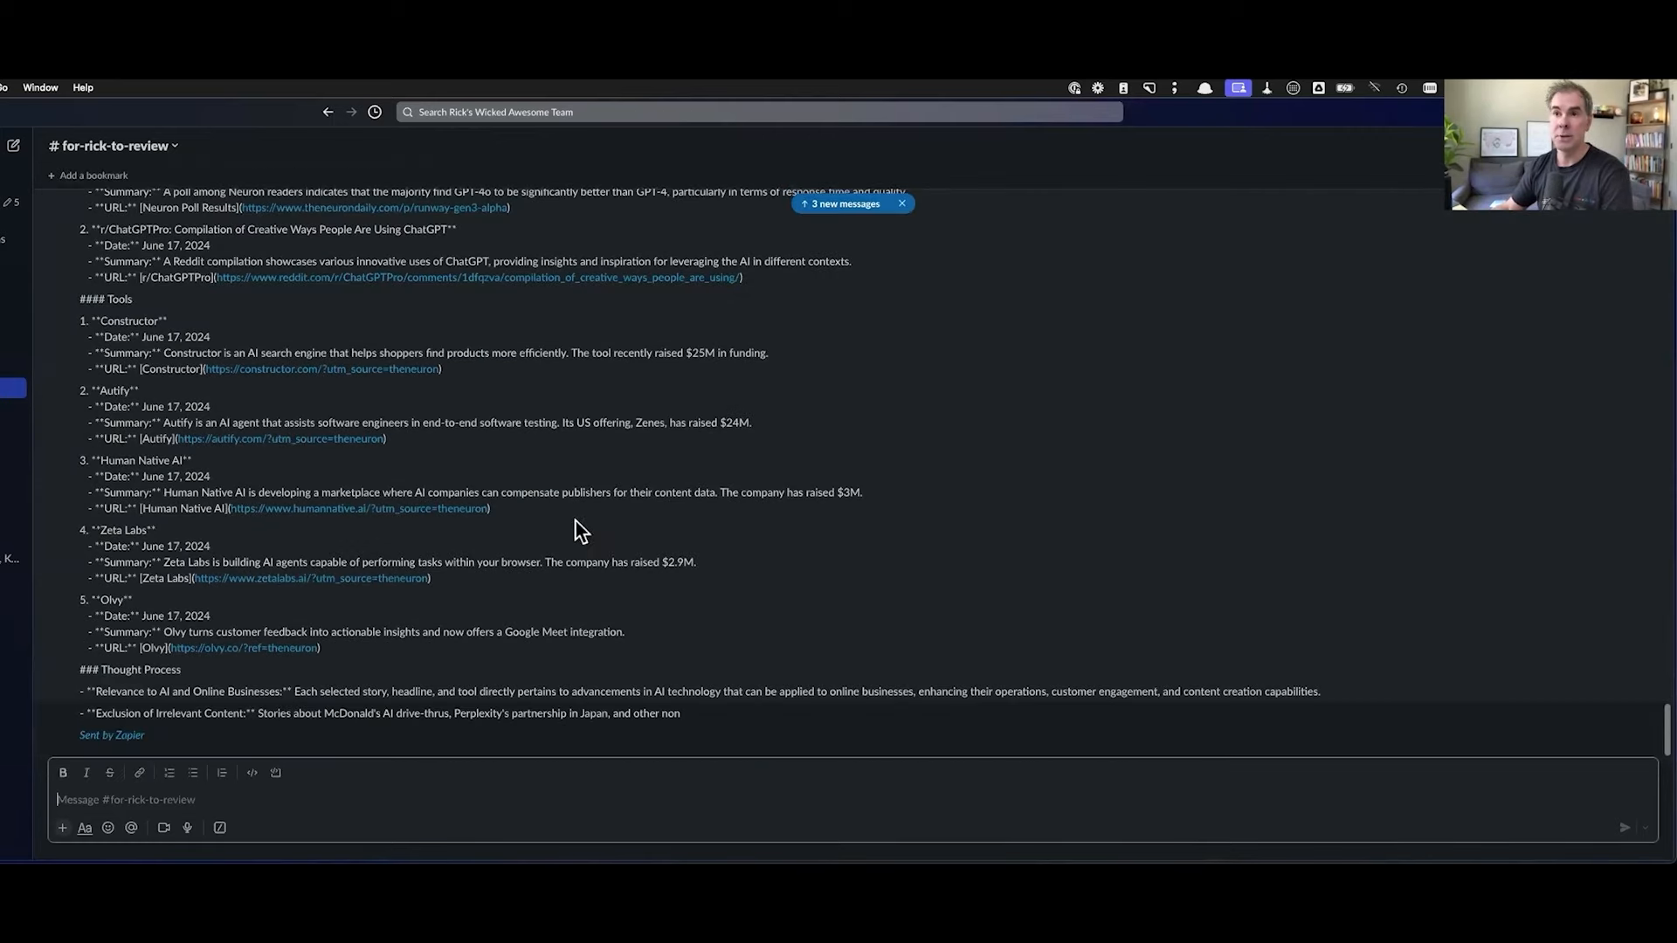
scroll(349, 476, up, 4)
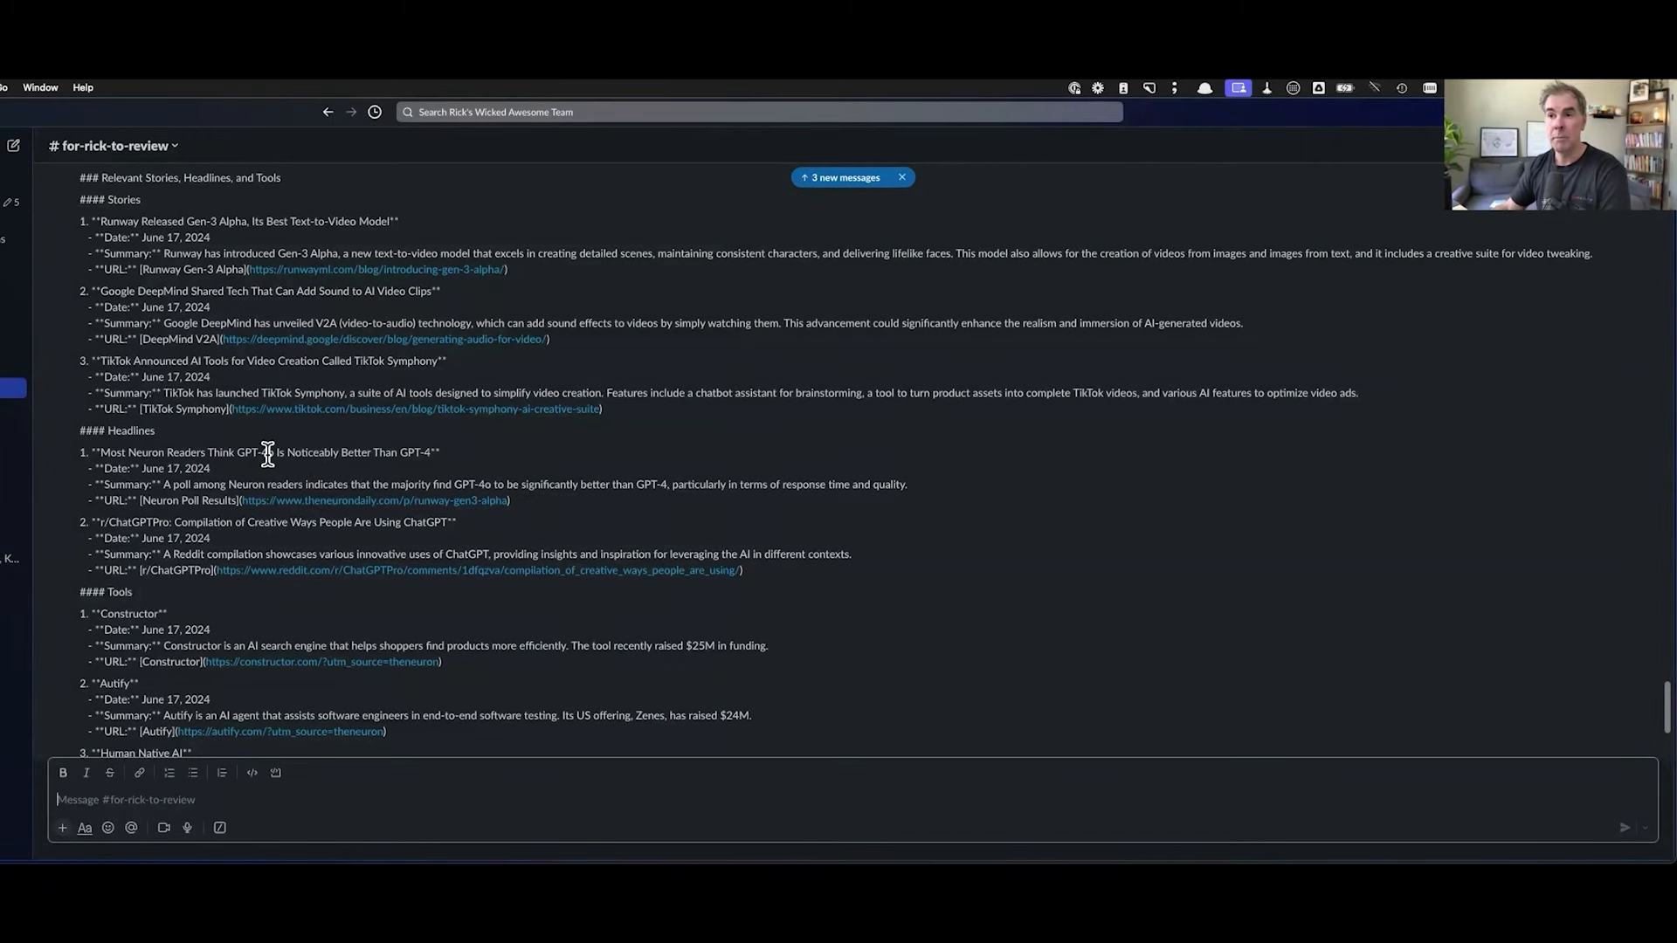
Step: Compare the latest Daily AI Report with the report before it, highlighting the headline about creative ways people are using ChatGPT
scroll(258, 470, up, 1)
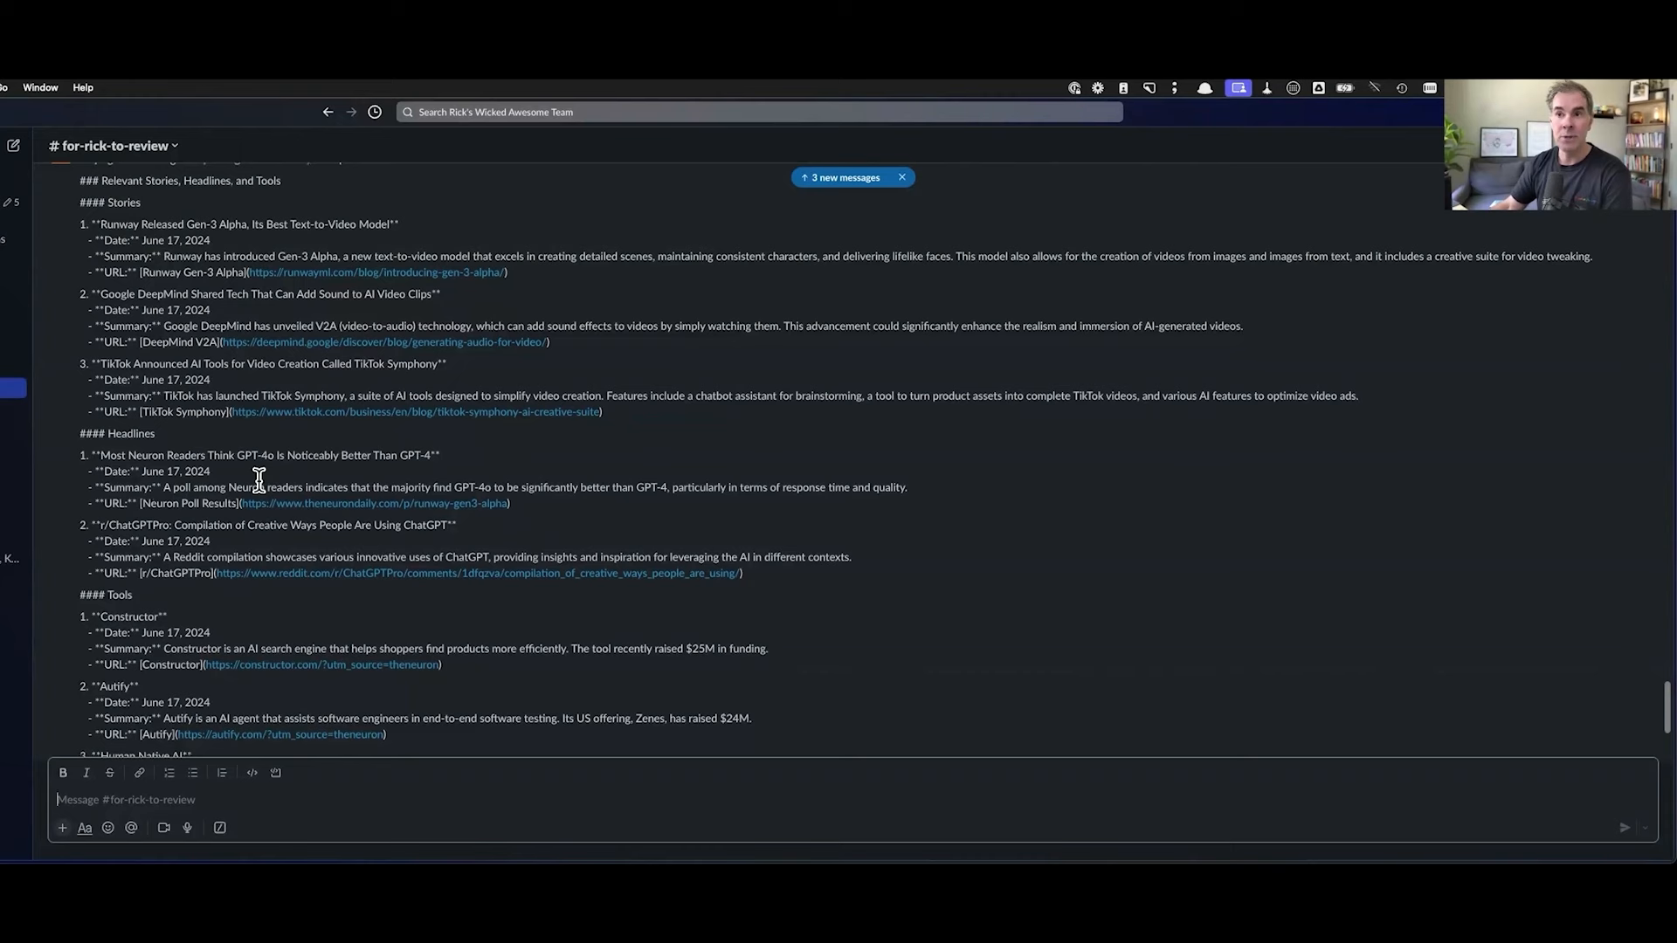
scroll(260, 479, up, 2)
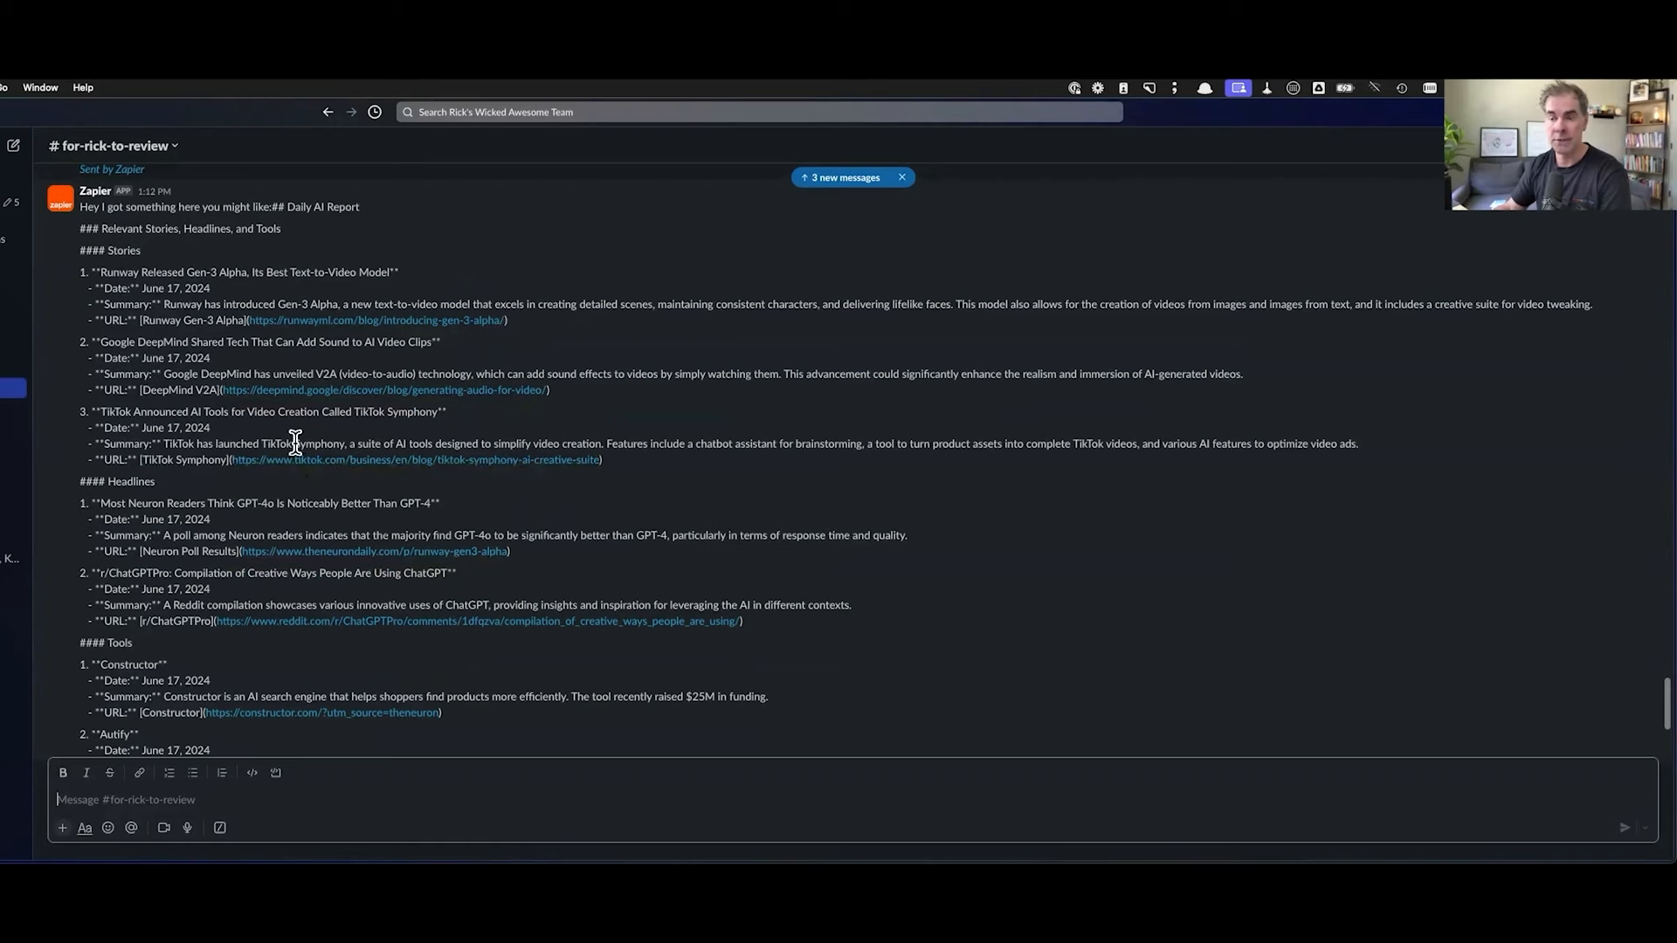
triple_click(175, 574)
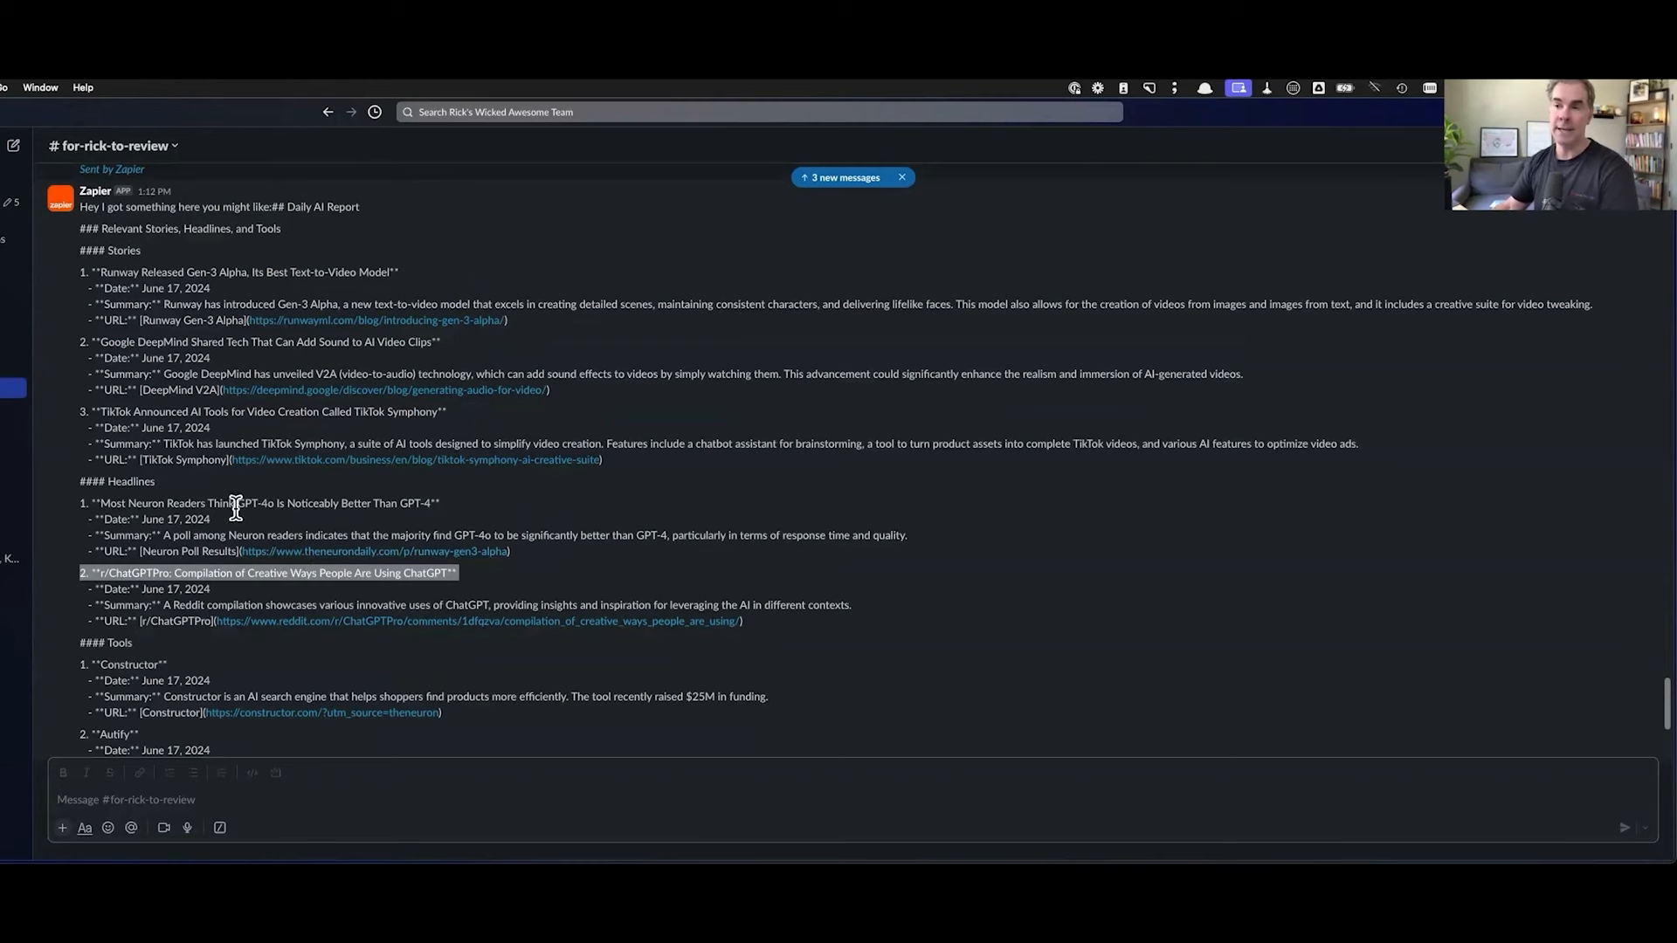
scroll(253, 481, up, 1)
click(497, 438)
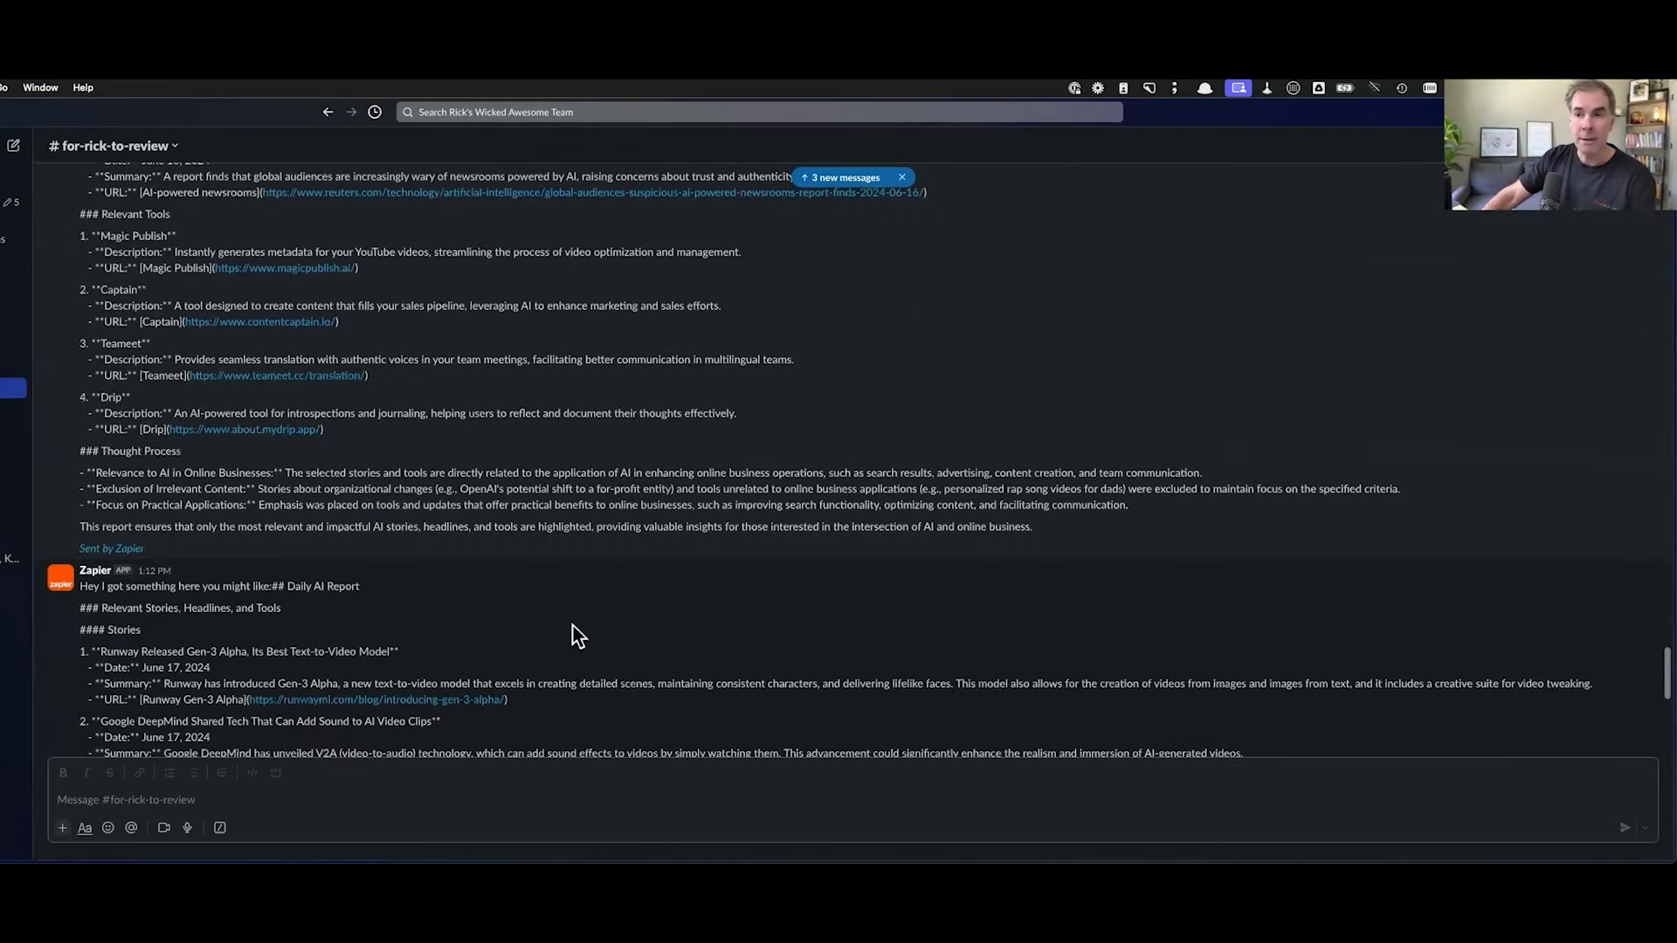
scroll(573, 625, down, 8)
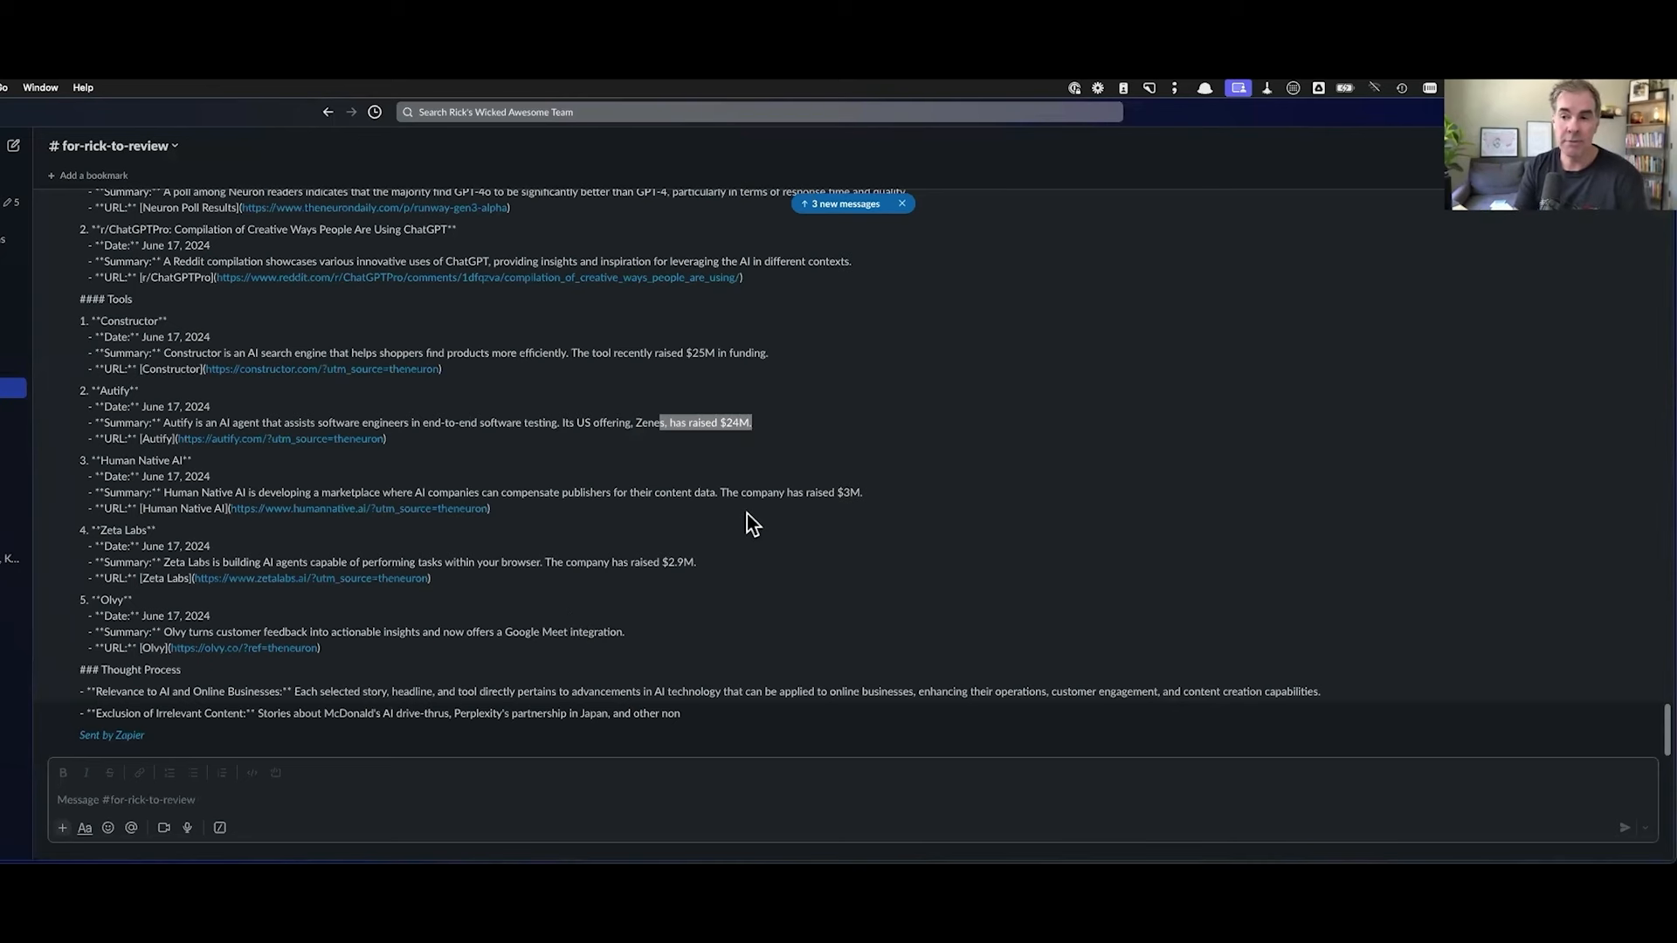
Step: Switch to the Zapier editor in the browser and dismiss the Zap activation notice without transferring existing data
key(super+Tab)
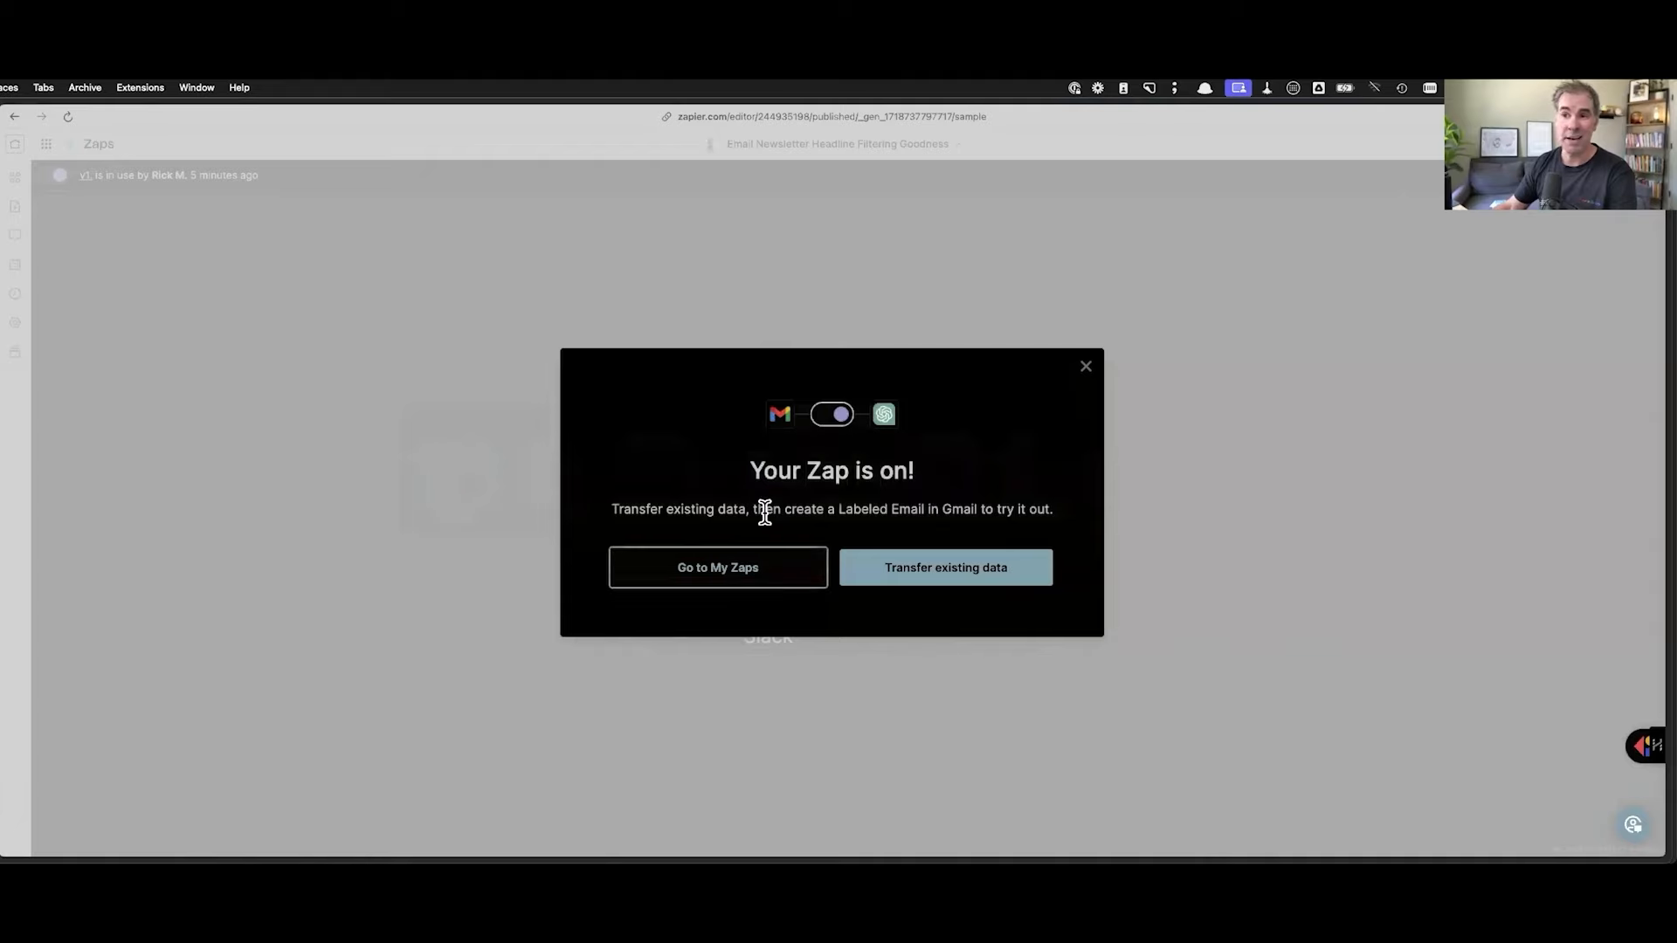
click(1087, 367)
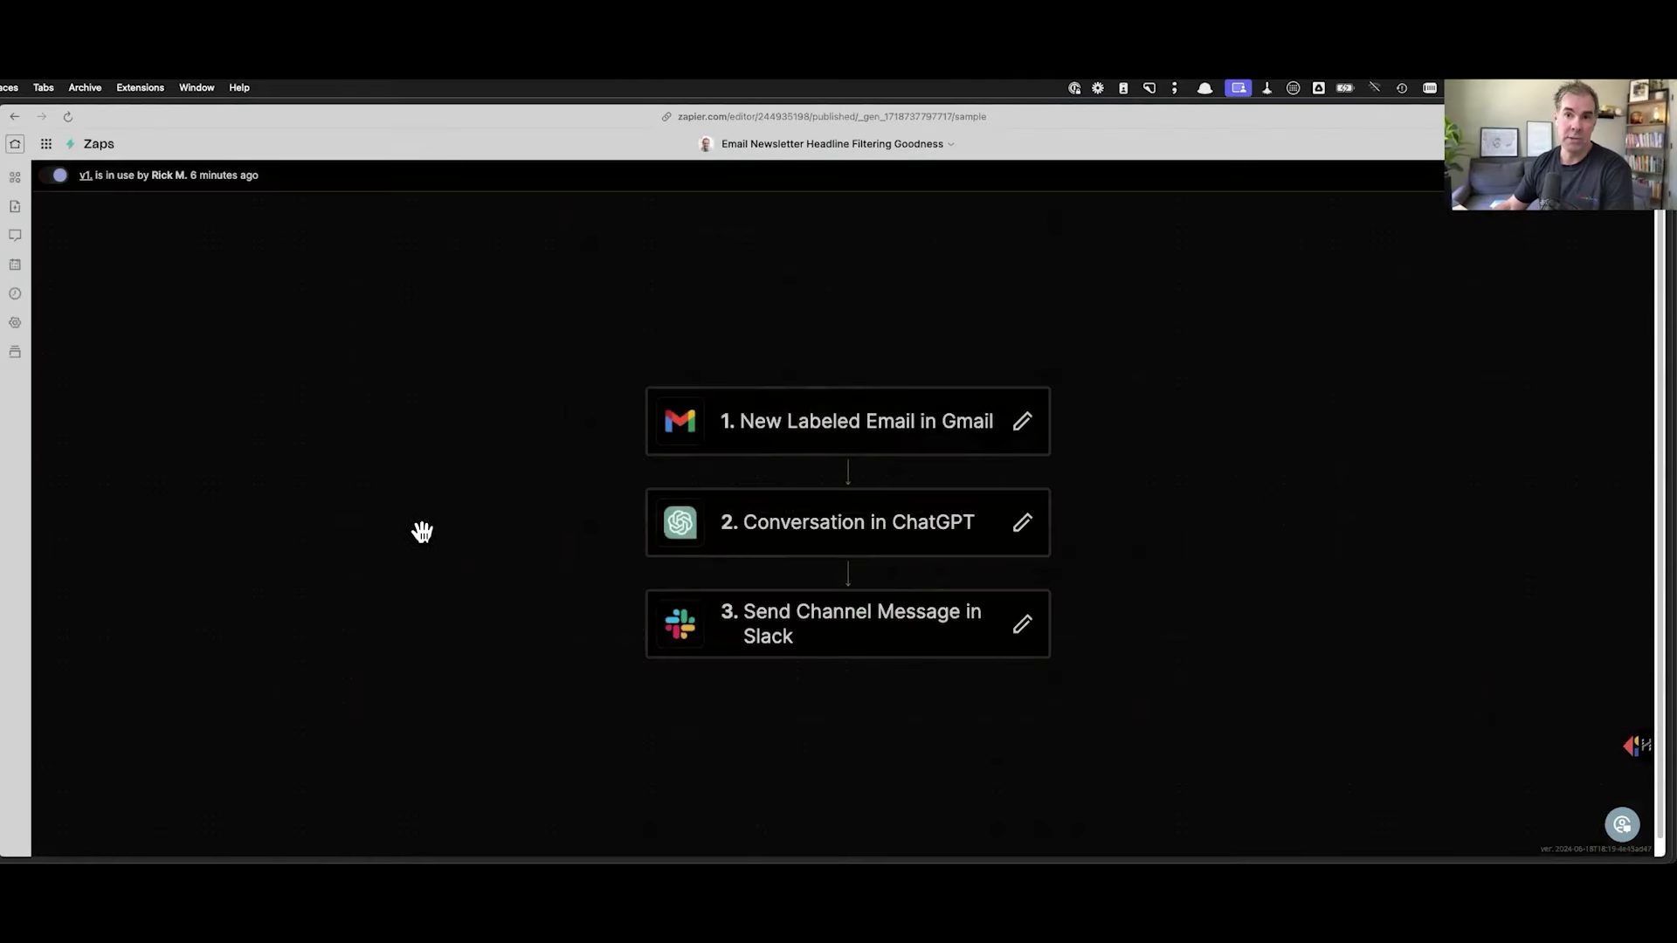